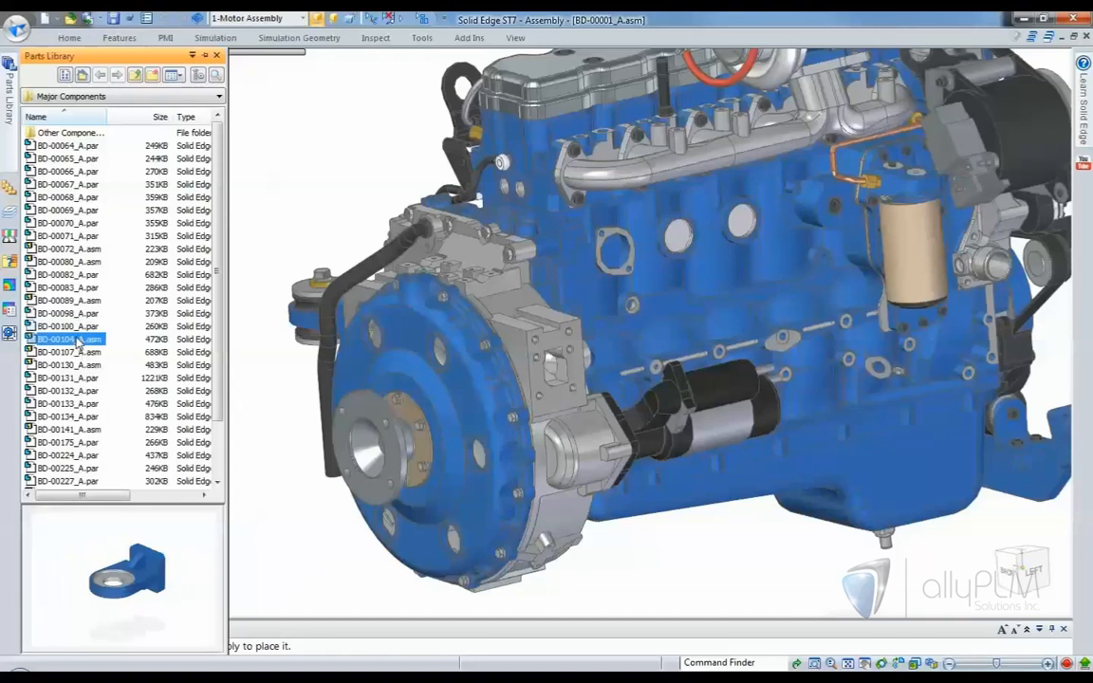
Step: Place BD-00104_A.asm from the Major Components library on the flywheel housing pad with a 0.00 mm mate and two axial alignments
left_click_drag(52, 346, 288, 494)
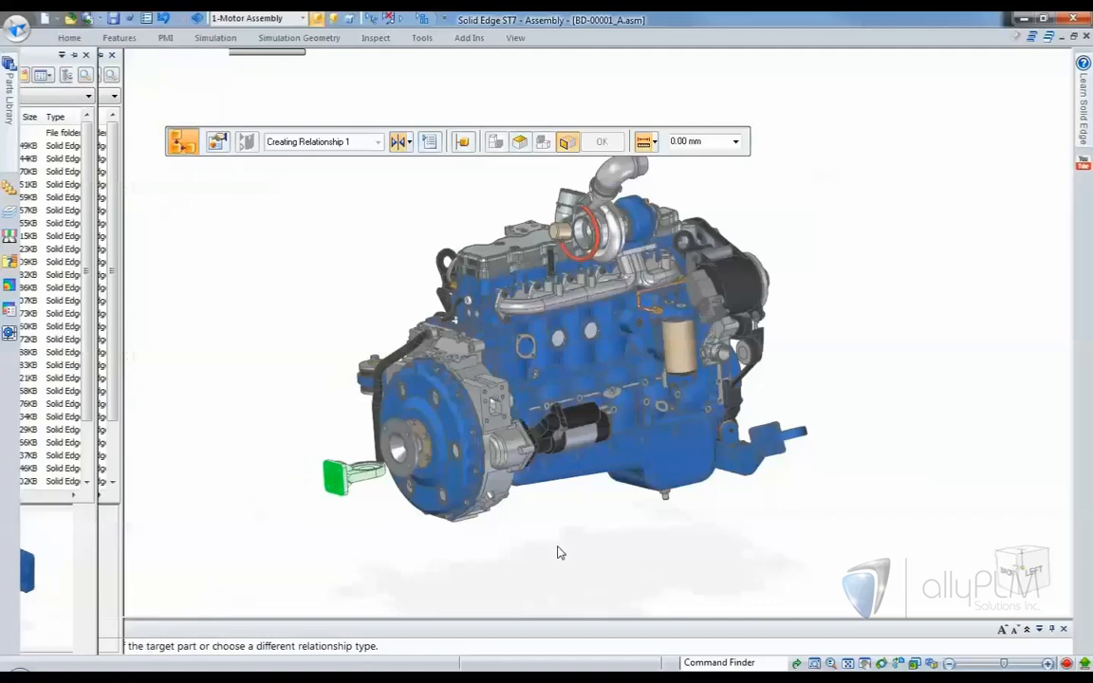
left_click(504, 406)
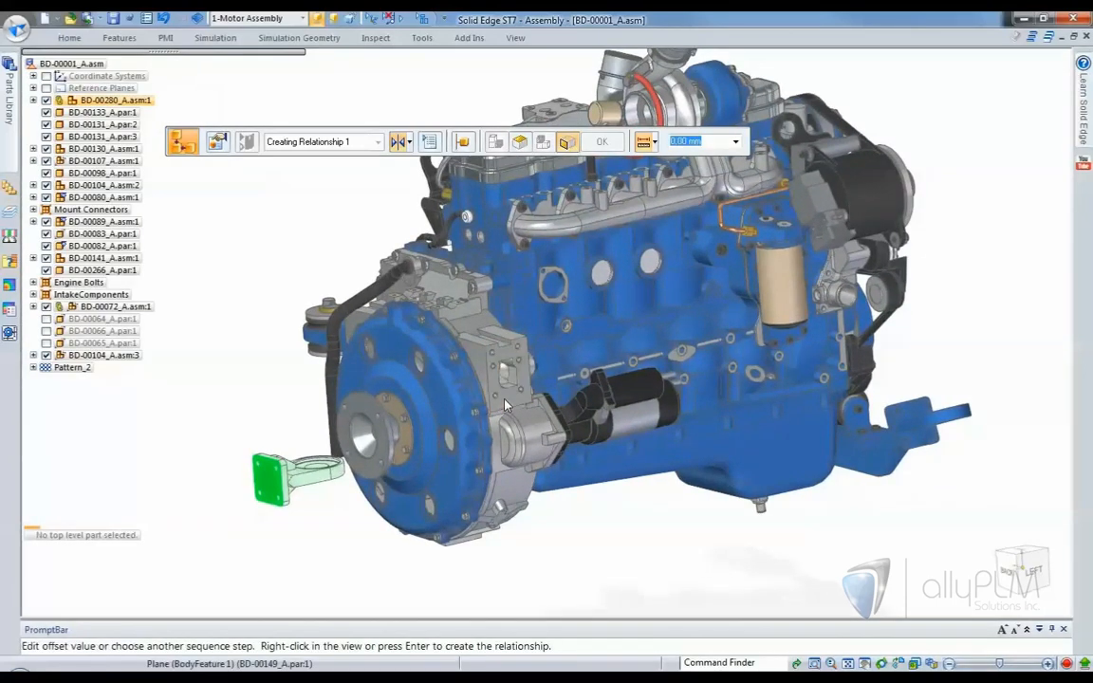
right_click(495, 372)
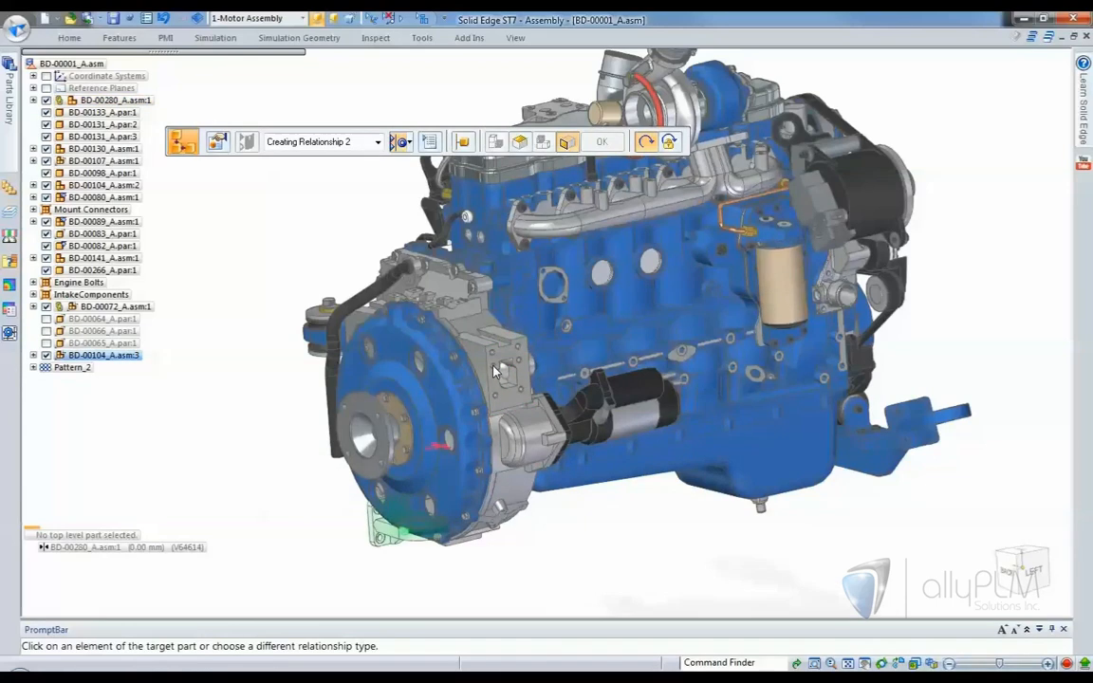
left_click(495, 372)
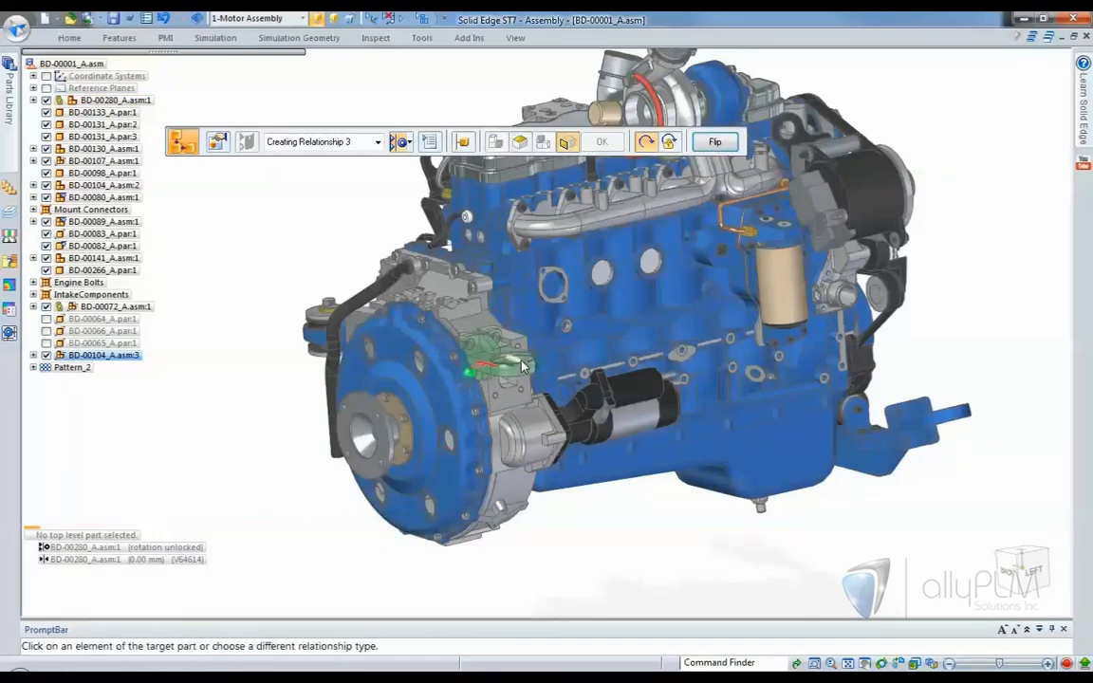
left_click(523, 368)
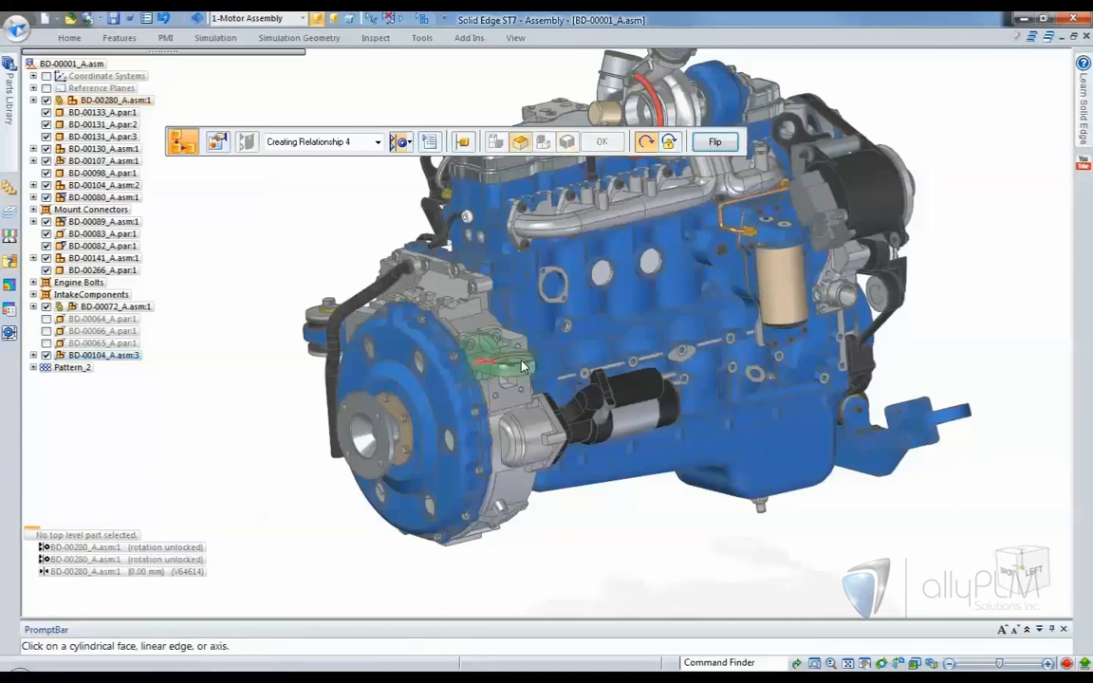
key("Escape")
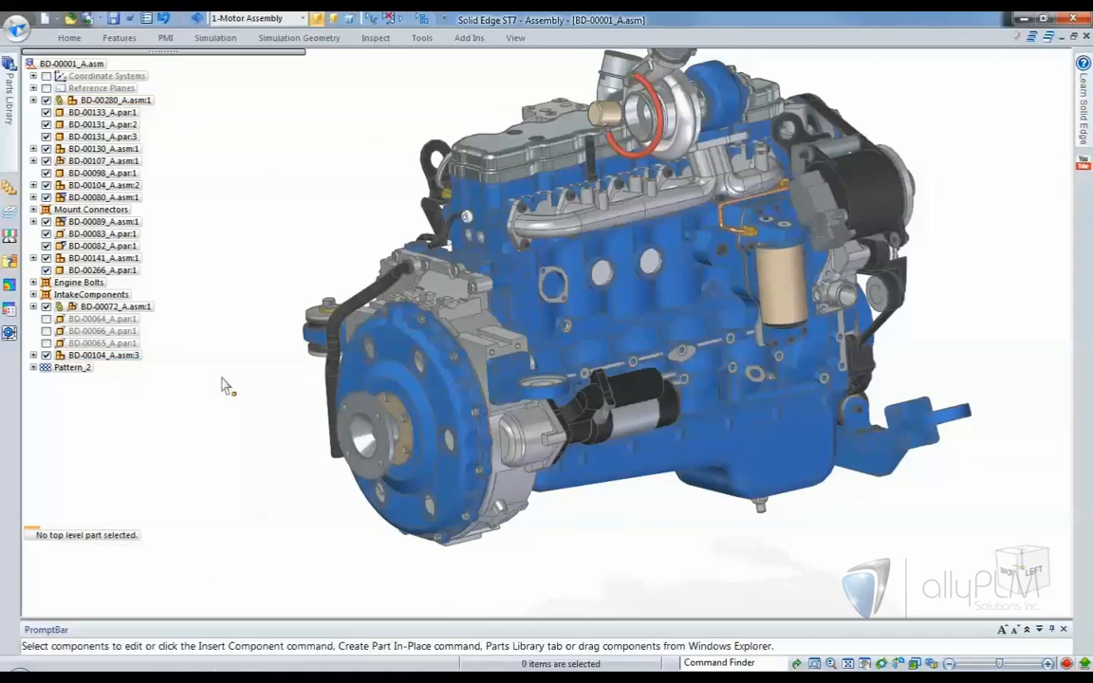
Step: Examine the placed bracket's mate relationship with the housing and zoom to the bracket
left_click(105, 355)
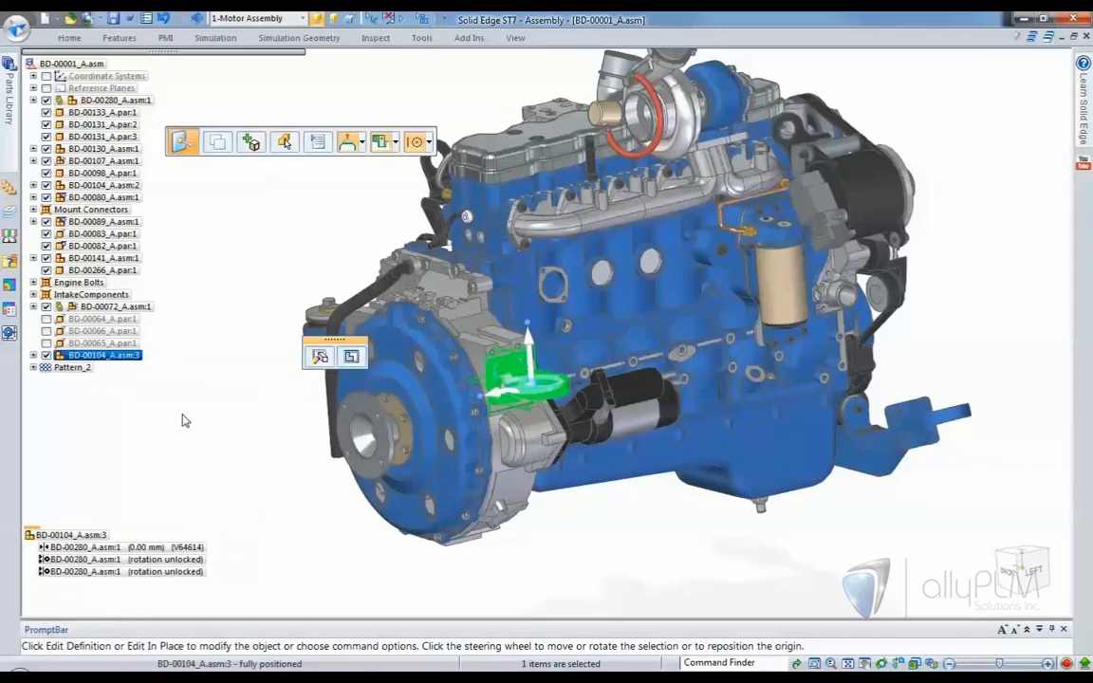
scroll(185, 422, "up", 4)
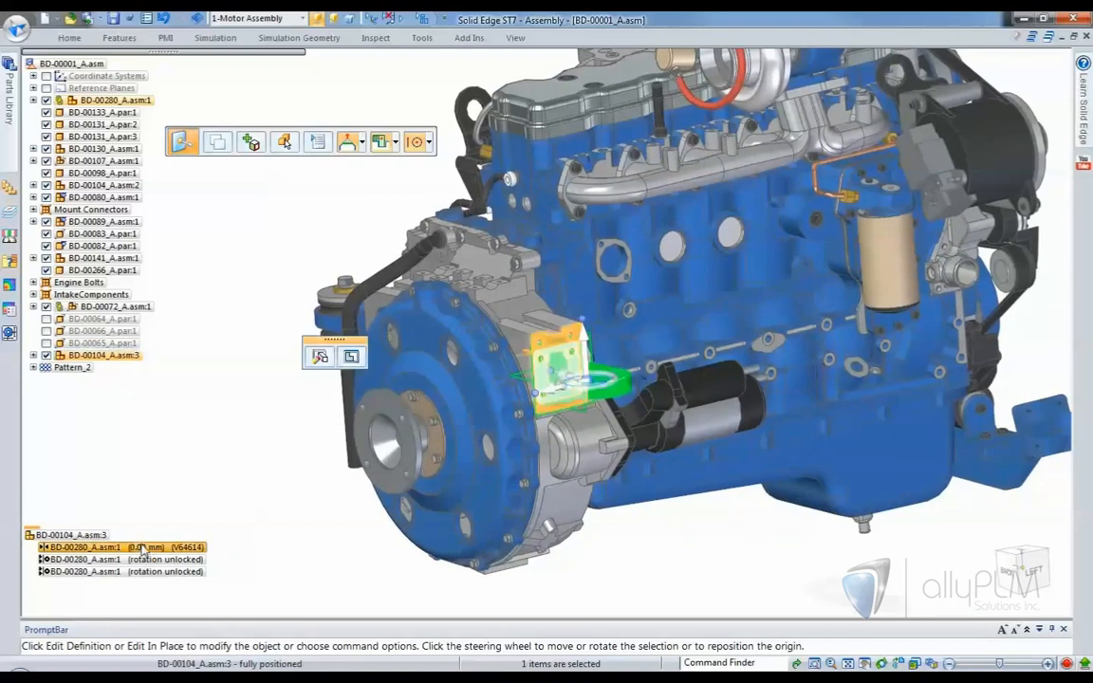
left_click(142, 549)
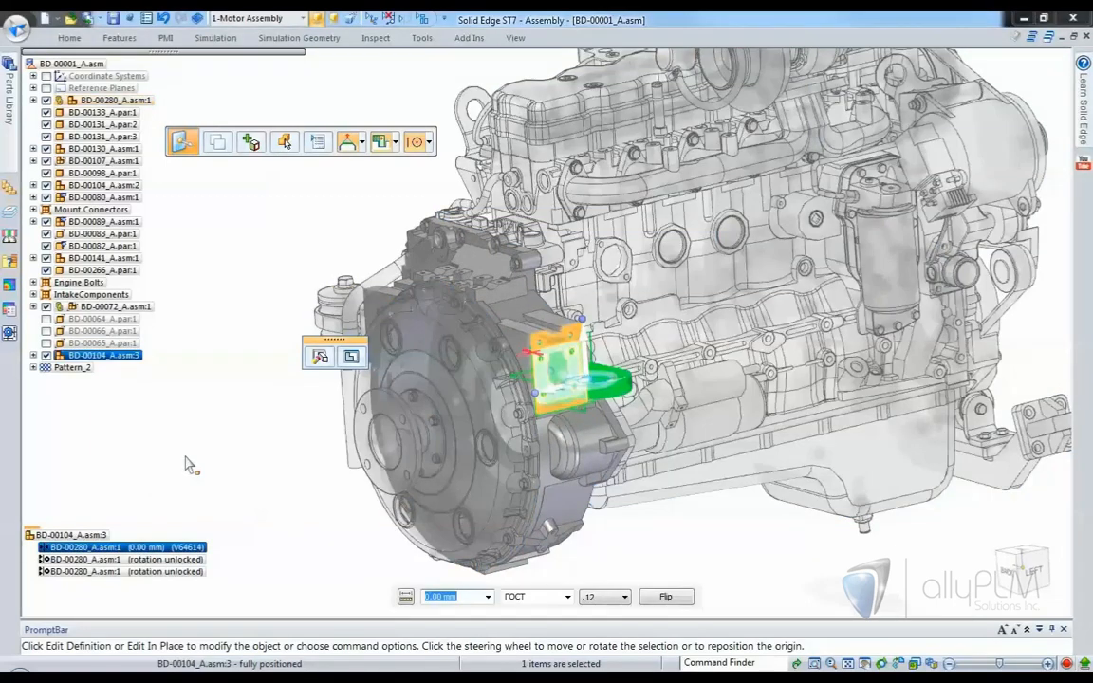
right_click(136, 548)
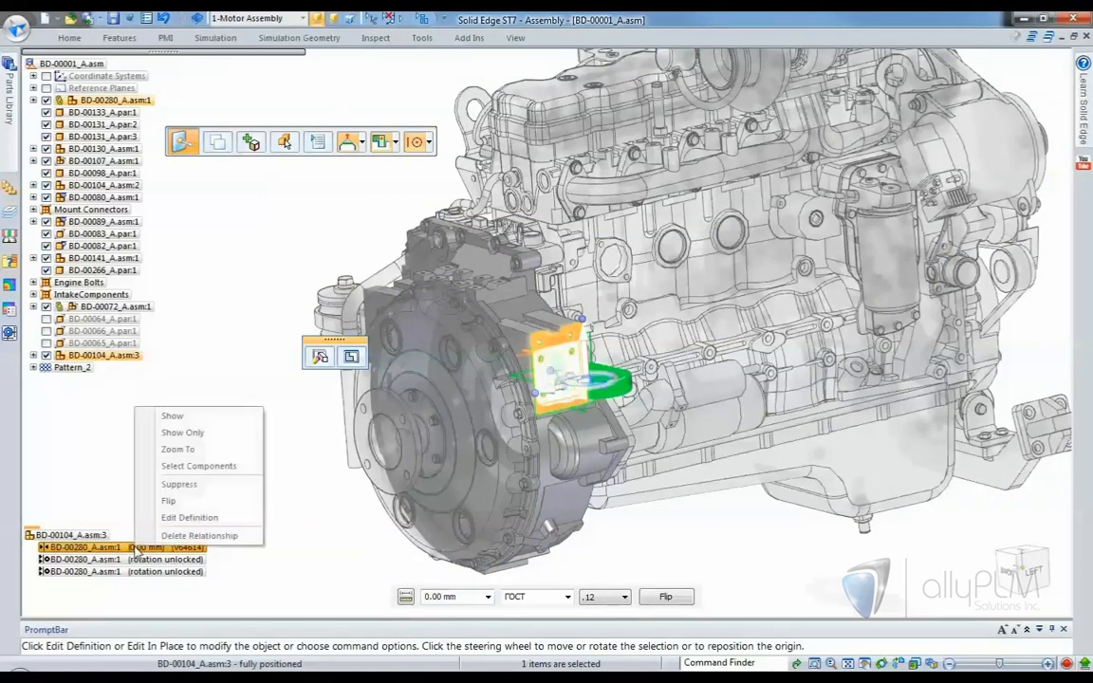
left_click(211, 452)
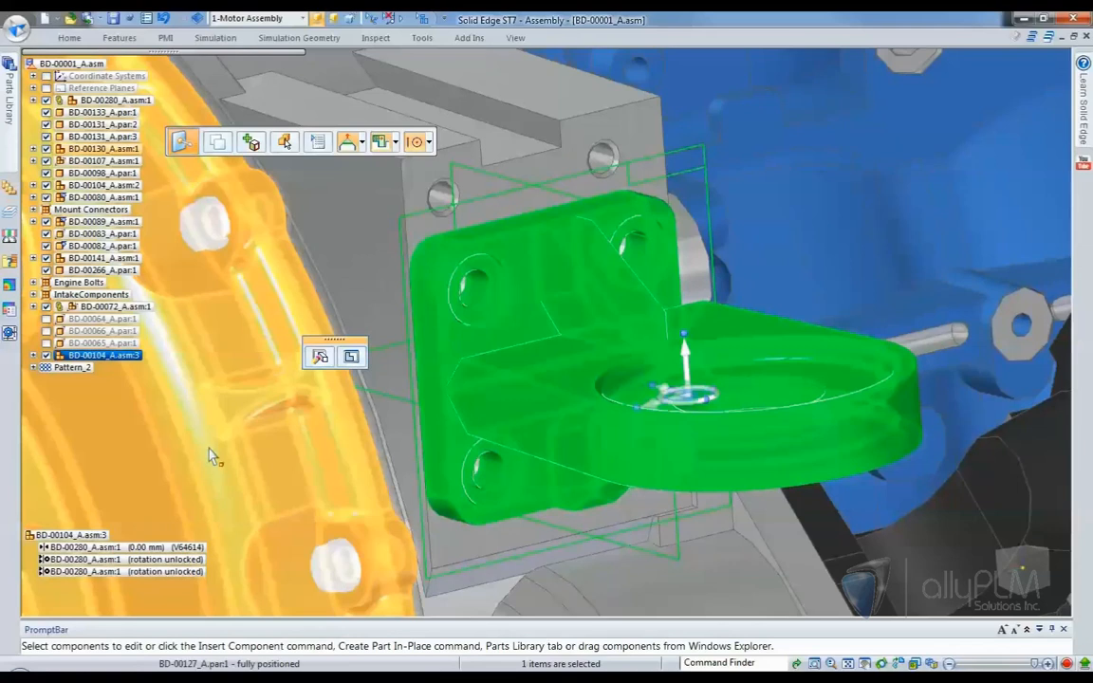
scroll(209, 449, "down", 5)
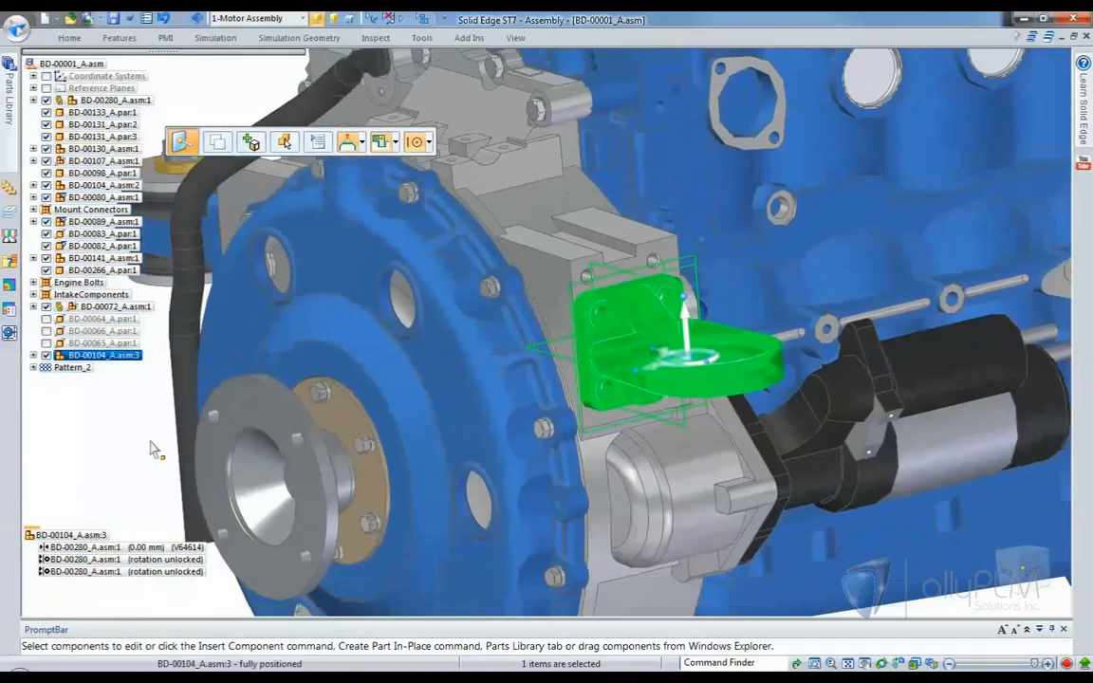
left_click(171, 439)
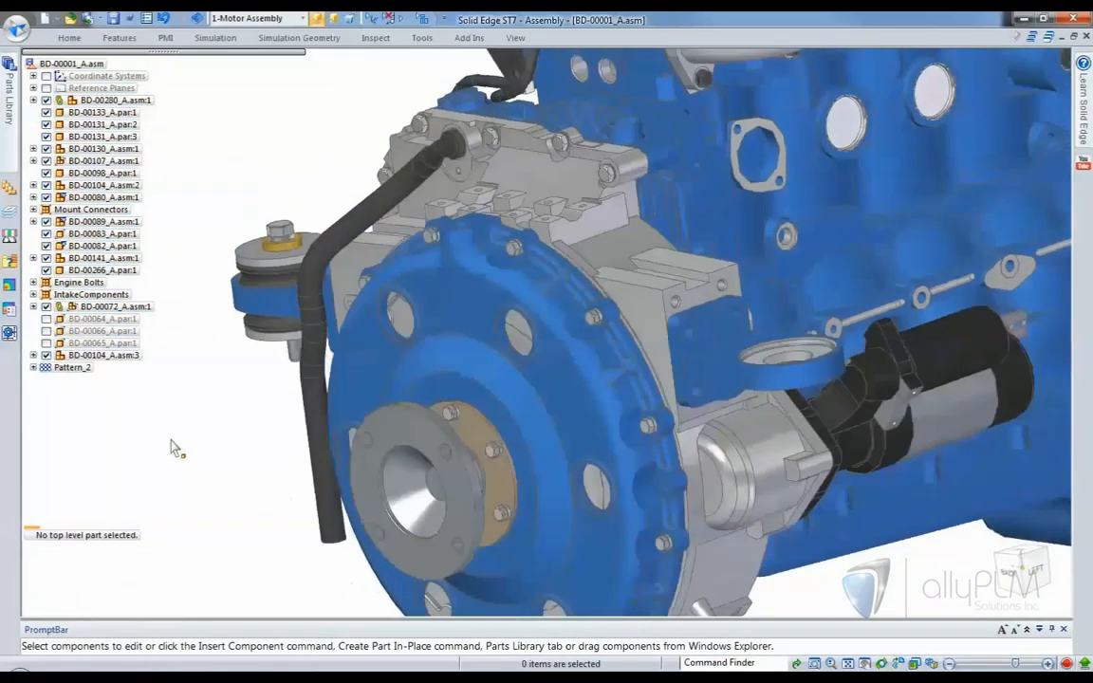
Step: Select a bolt and washer on the opposite bracket, extend the selection to their identical parts, and add BD-00080_A.asm
middle_click_drag(170, 439, 239, 504)
scroll(239, 513, "up", 6)
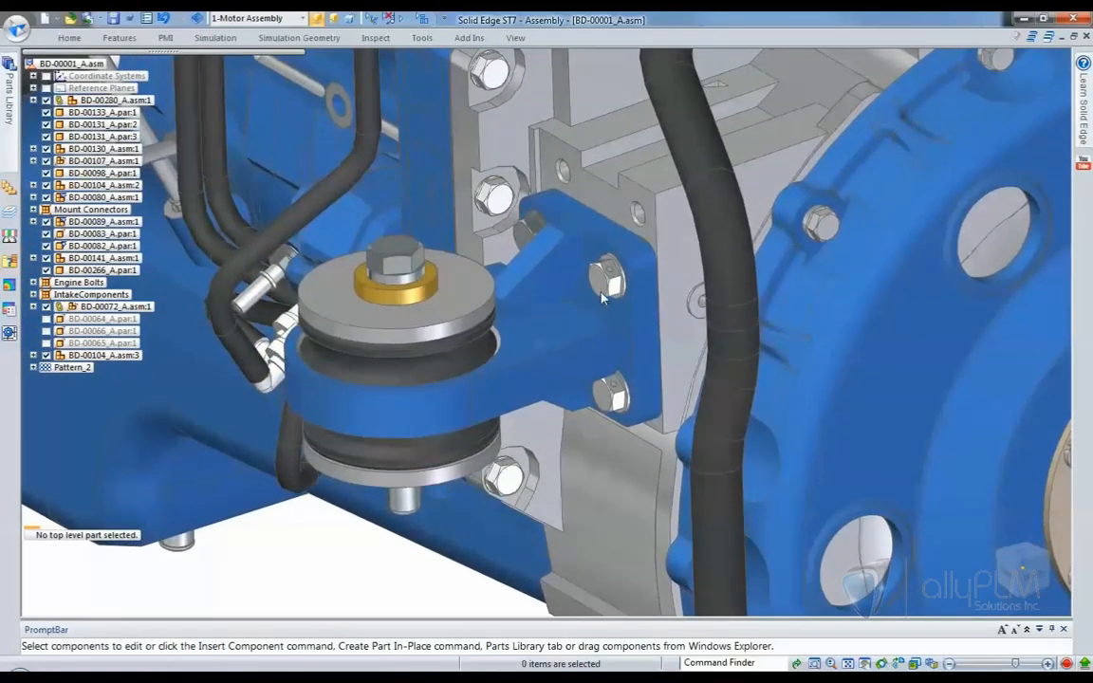
left_click(602, 298)
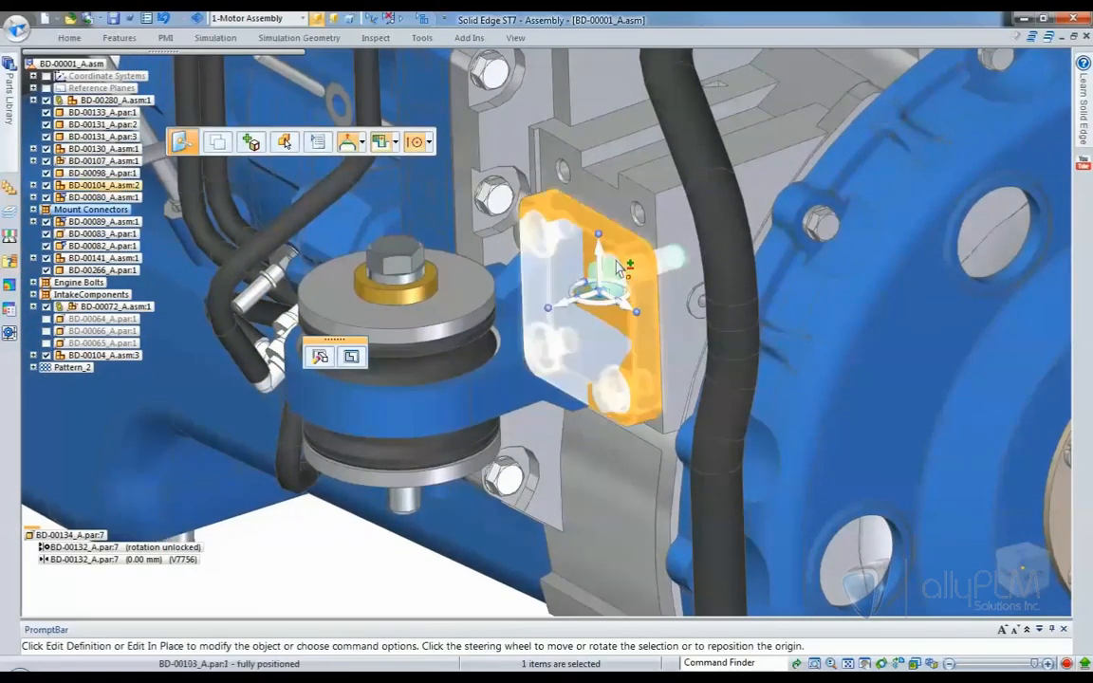
right_click(619, 268)
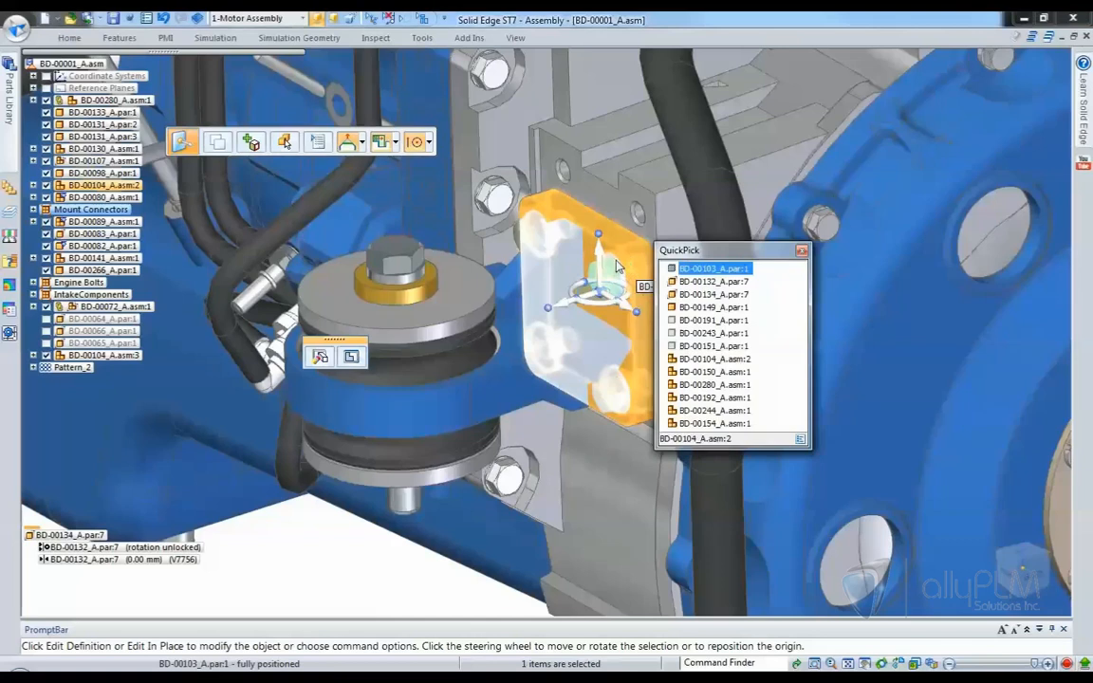
left_click(707, 282)
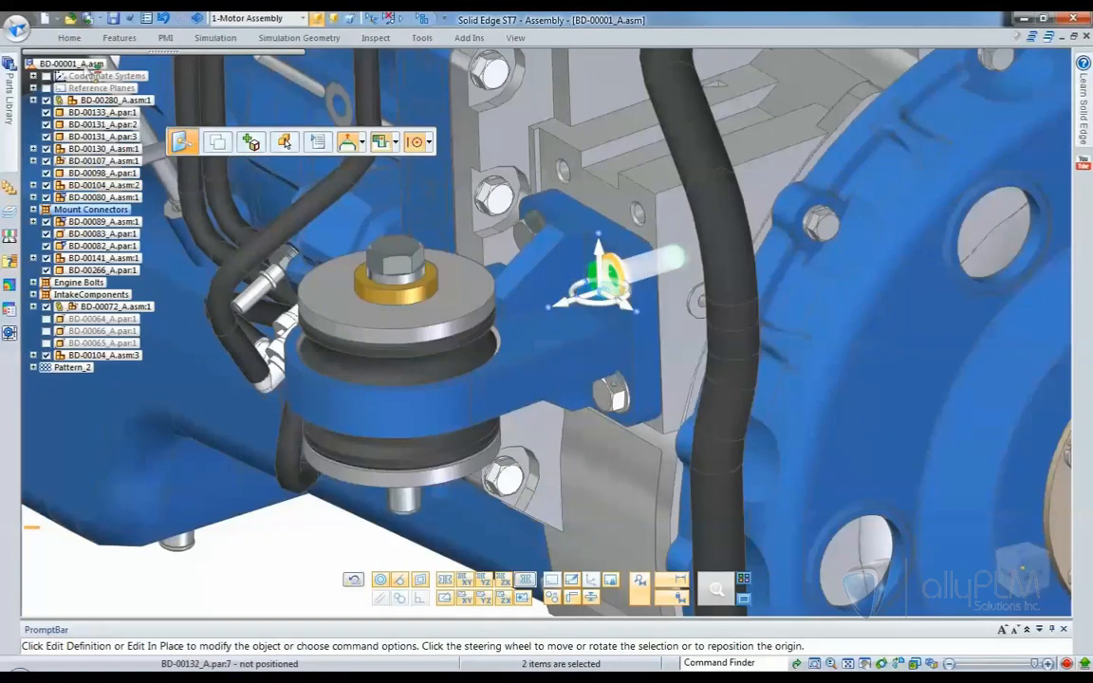
left_click(70, 37)
left_click(133, 74)
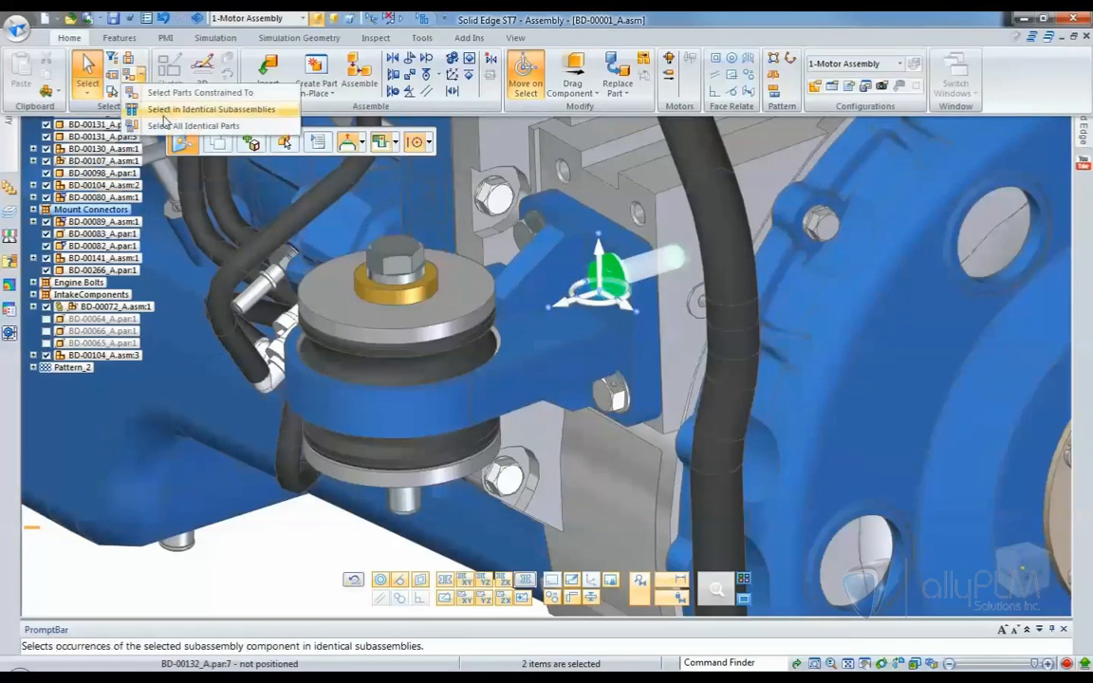
left_click(163, 112)
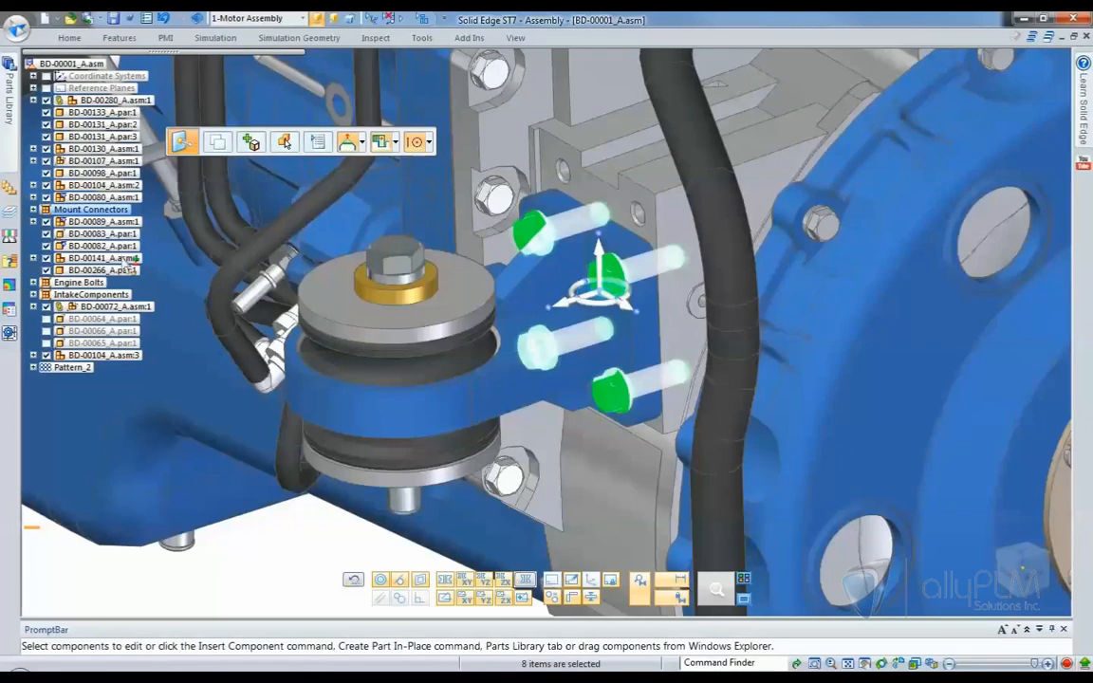
left_click(100, 196, "ctrl")
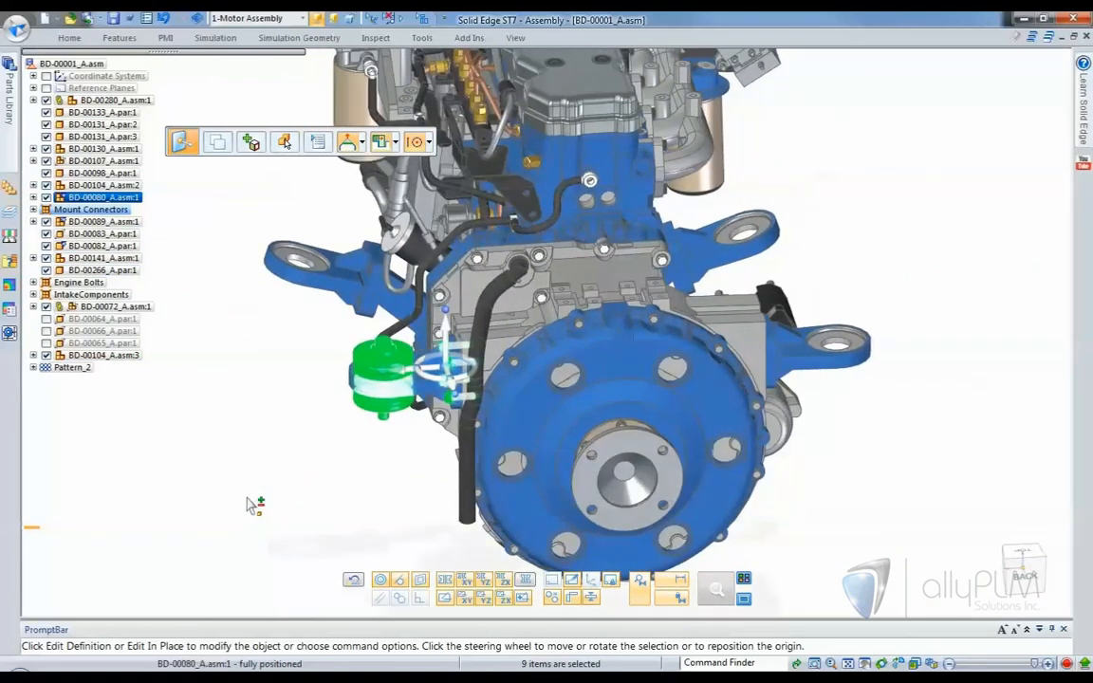
Step: Duplicate the selected mount and fasteners from bracket BD-00104_A.asm:2 to the new bracket and all its matching occurrences
left_click(68, 39)
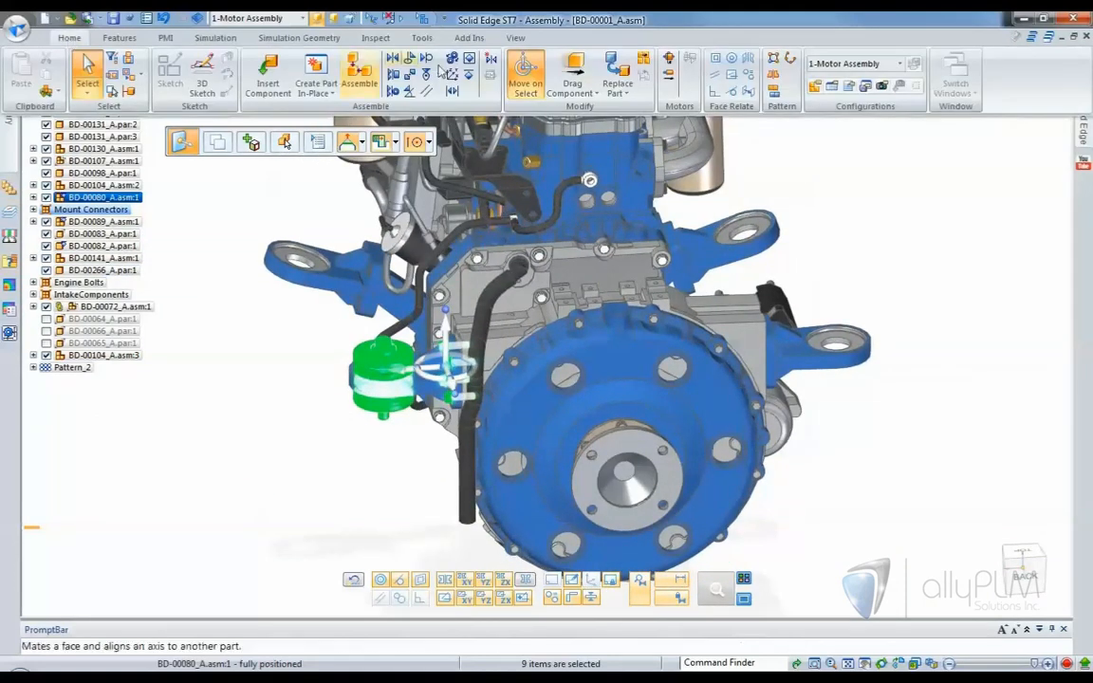
left_click(778, 95)
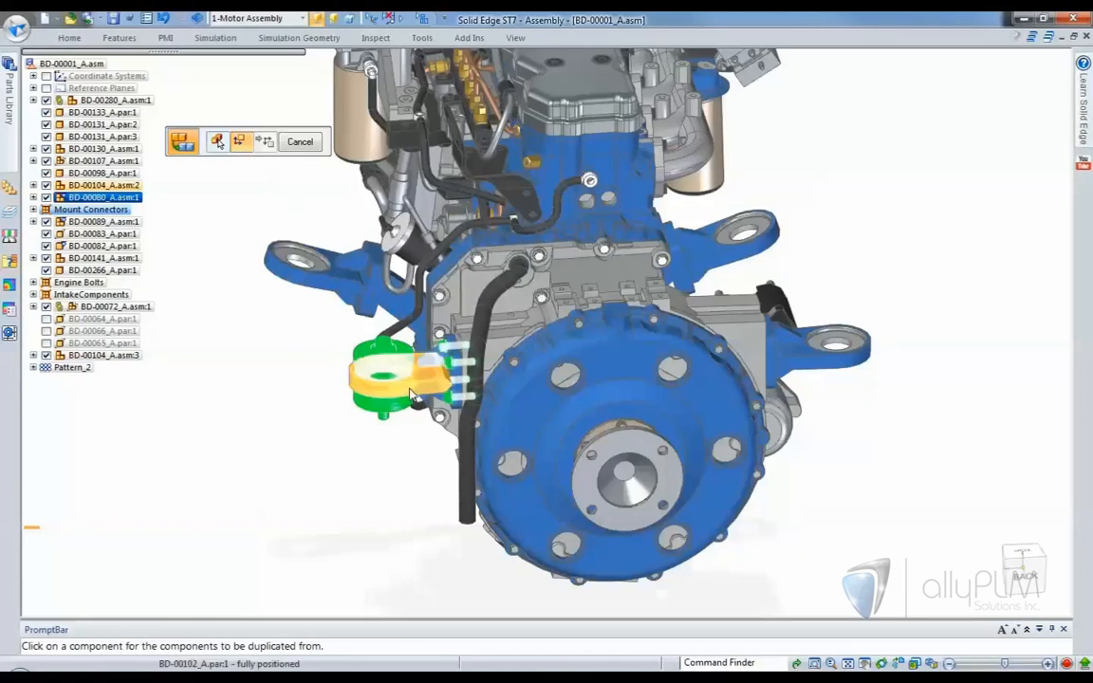
left_click(413, 395)
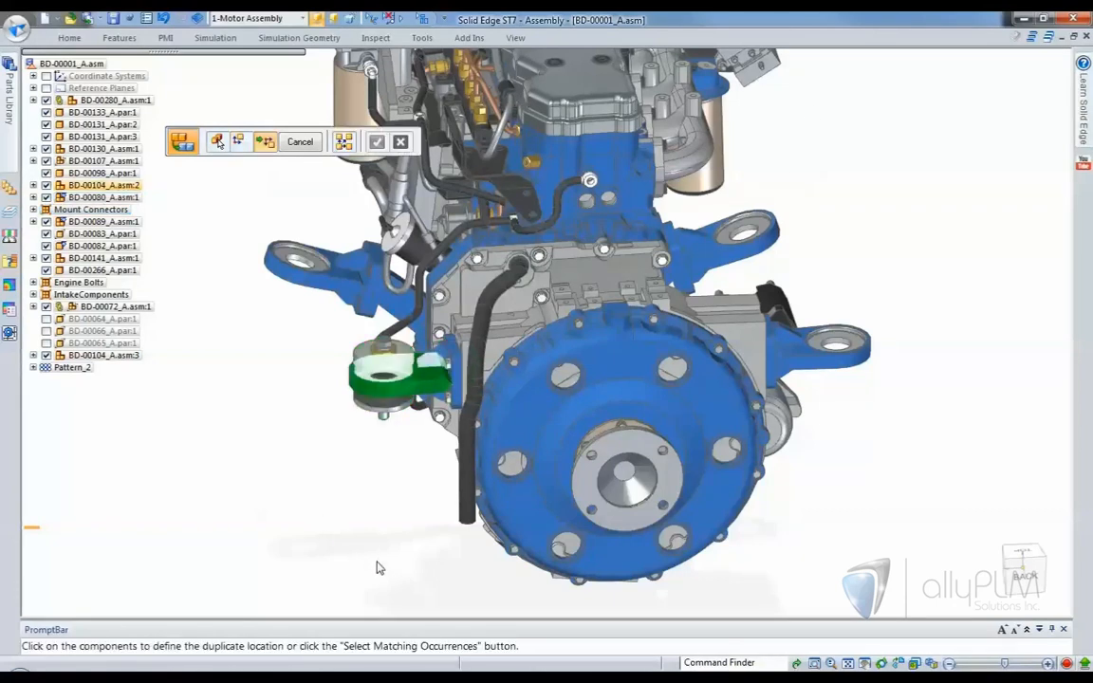
left_click(826, 353)
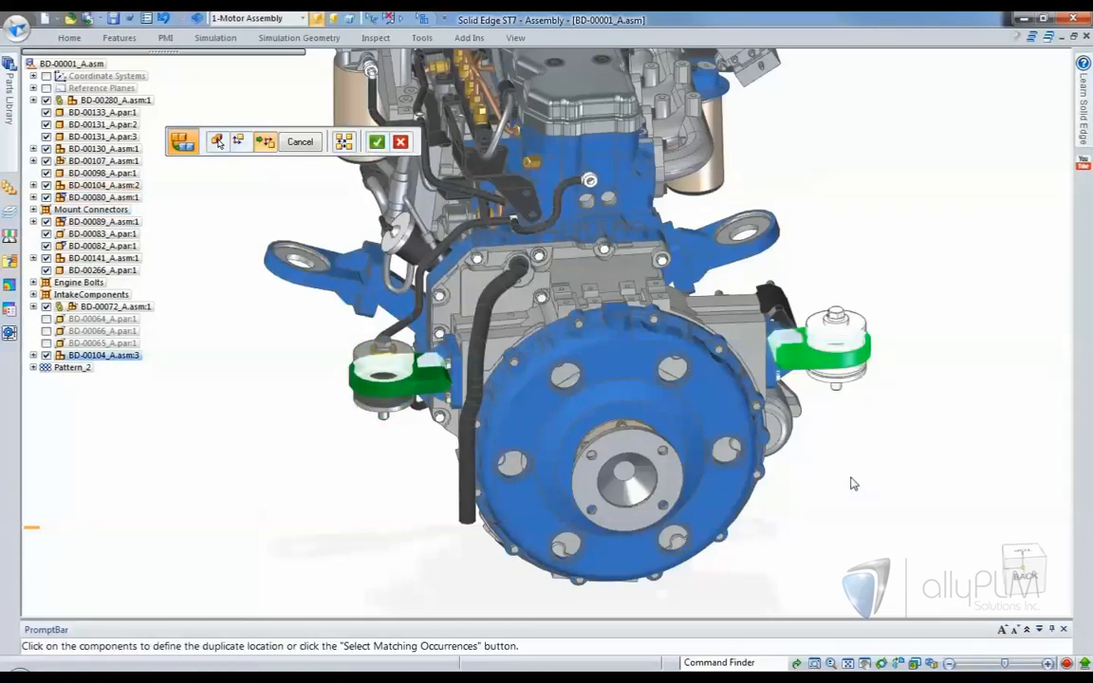
left_click(343, 147)
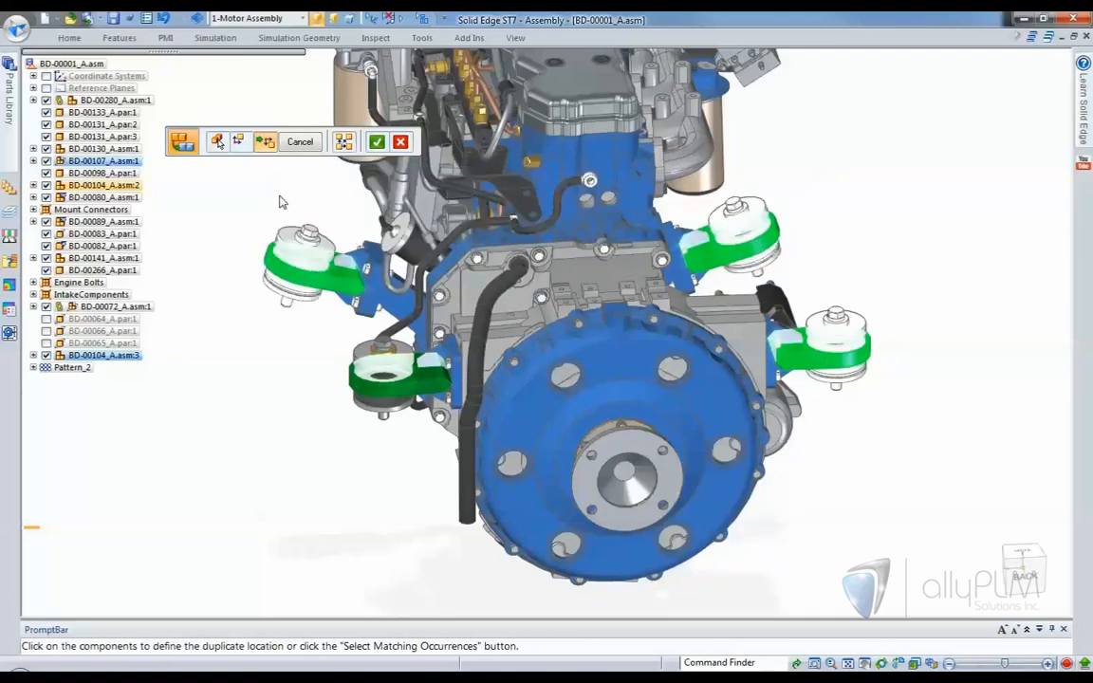
right_click(279, 198)
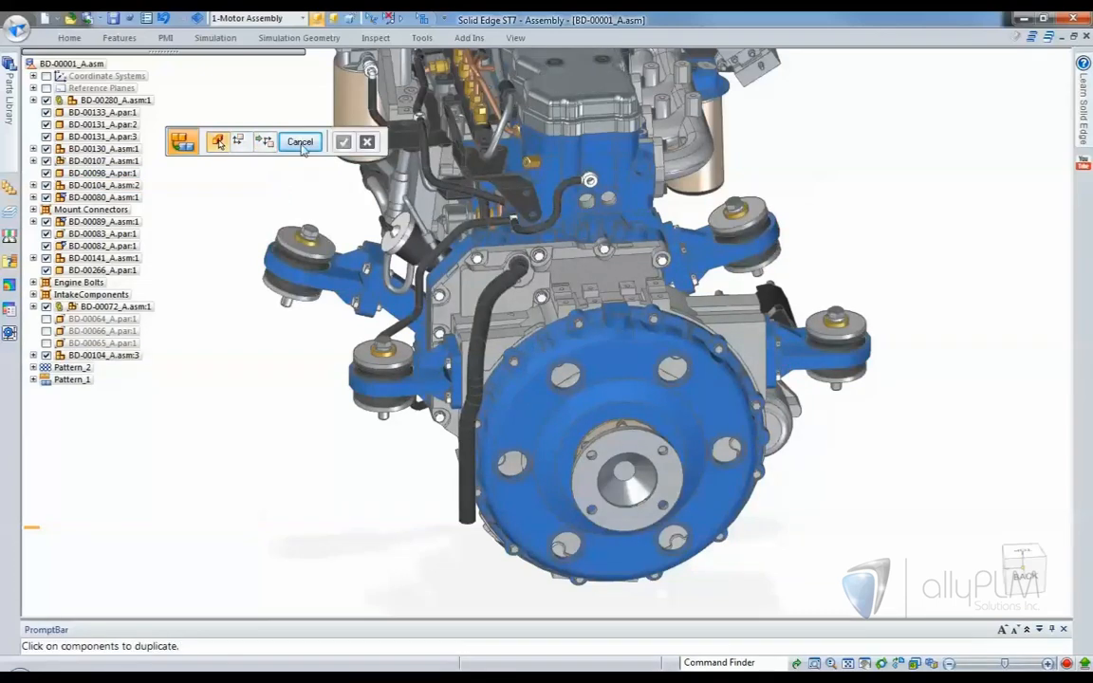
left_click(300, 142)
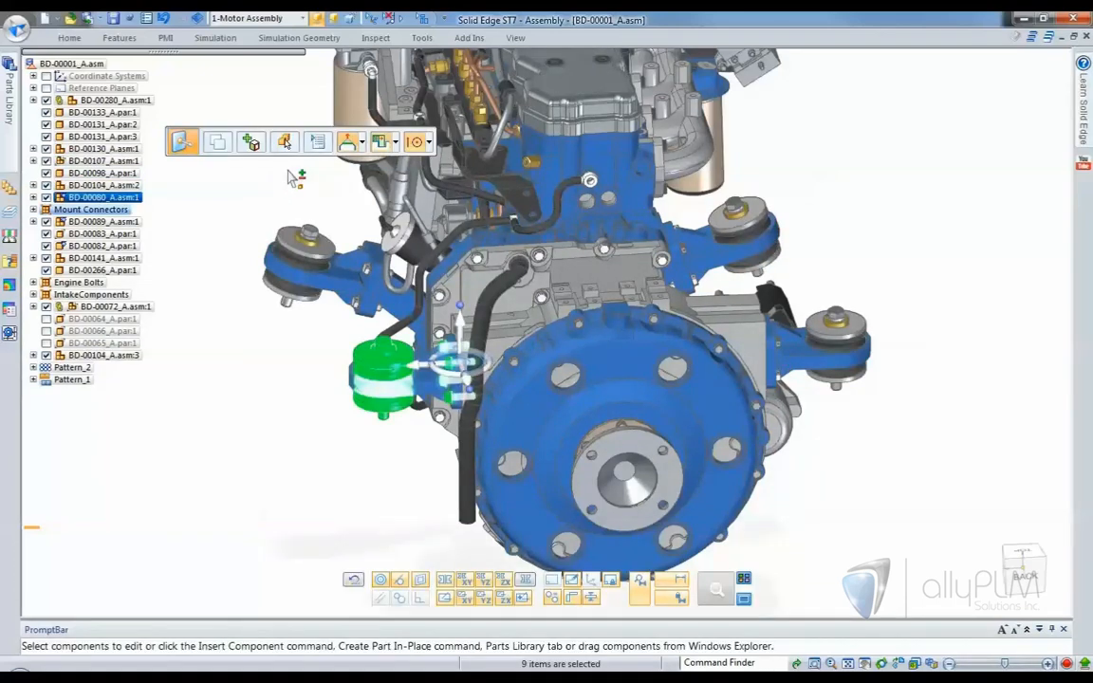
left_click(281, 179)
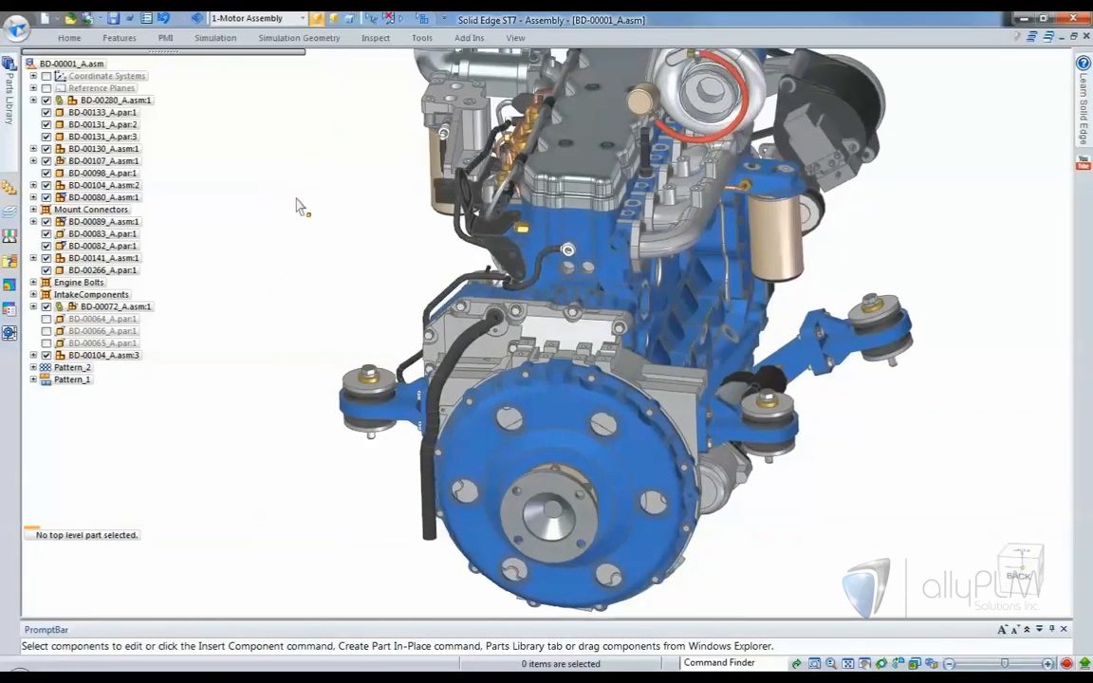
Step: Switch the display configuration to 2-Manifold
left_click(304, 20)
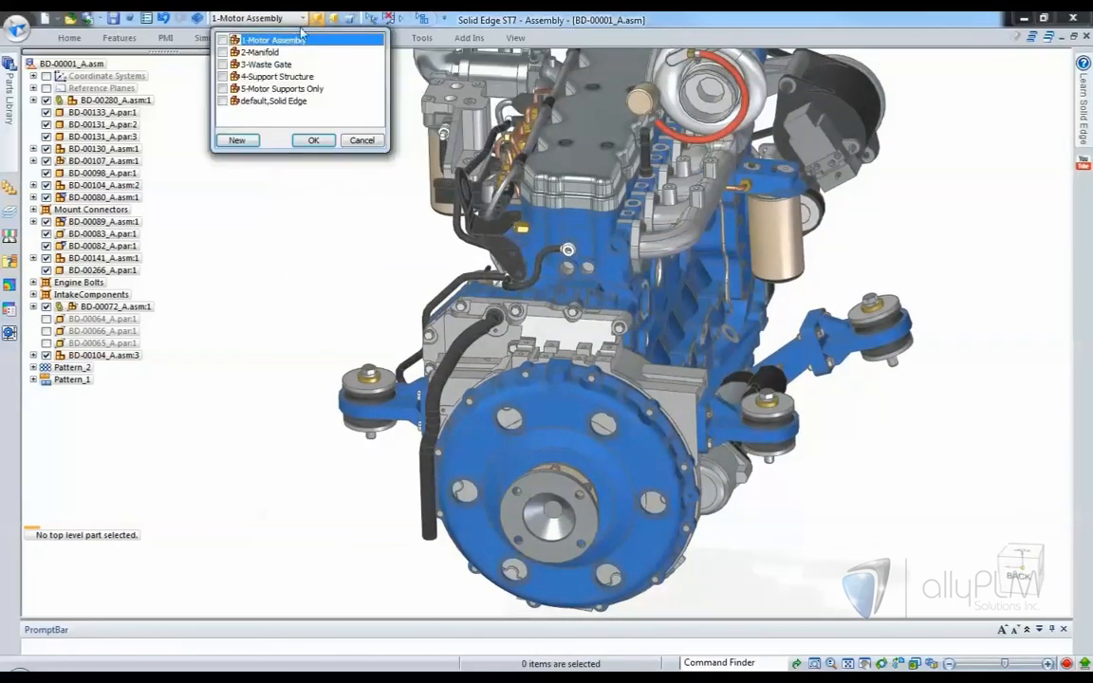
left_click(273, 54)
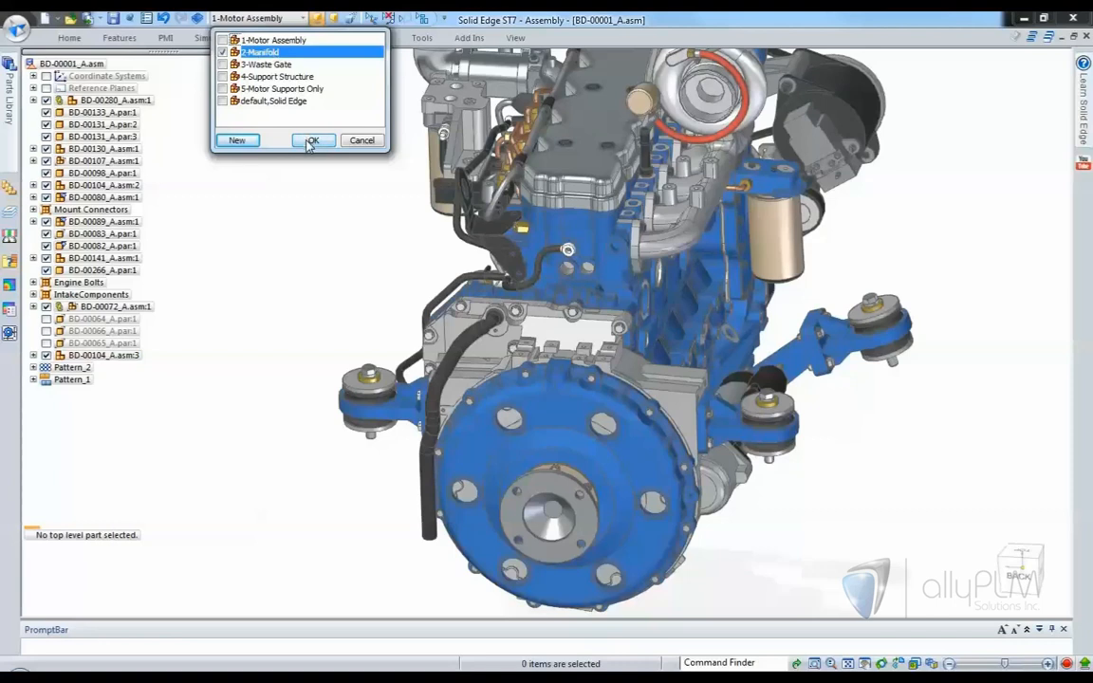
left_click(314, 140)
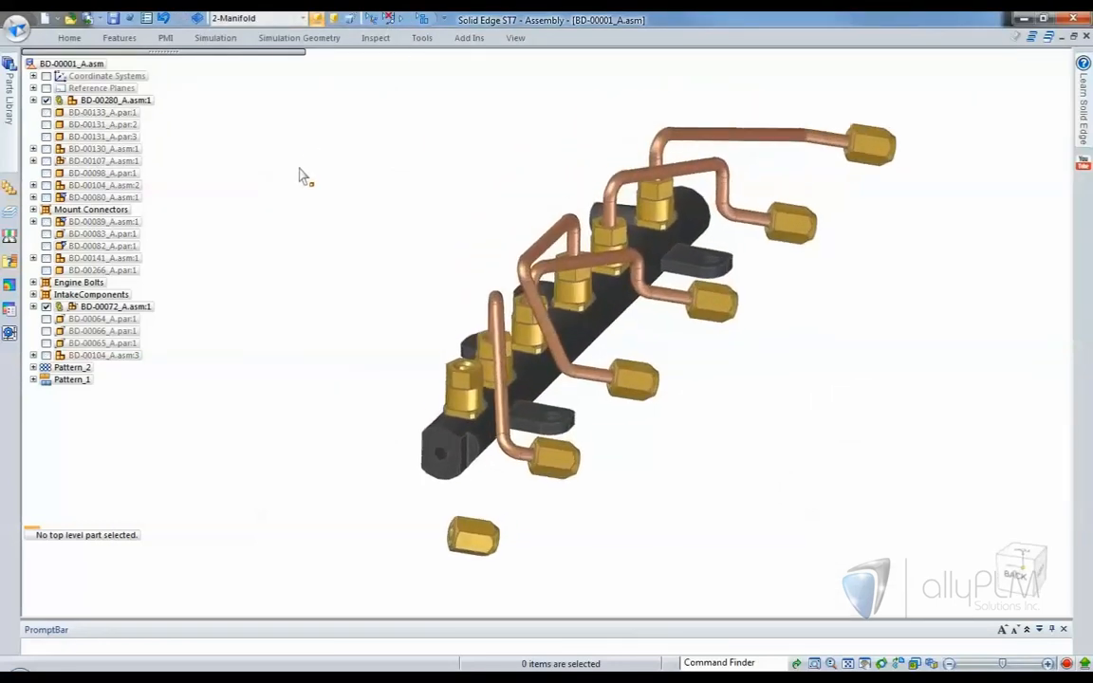
Step: Edit the tubing subassembly BD-00072_A.asm in place and enter the XpresRoute environment
left_click(140, 306)
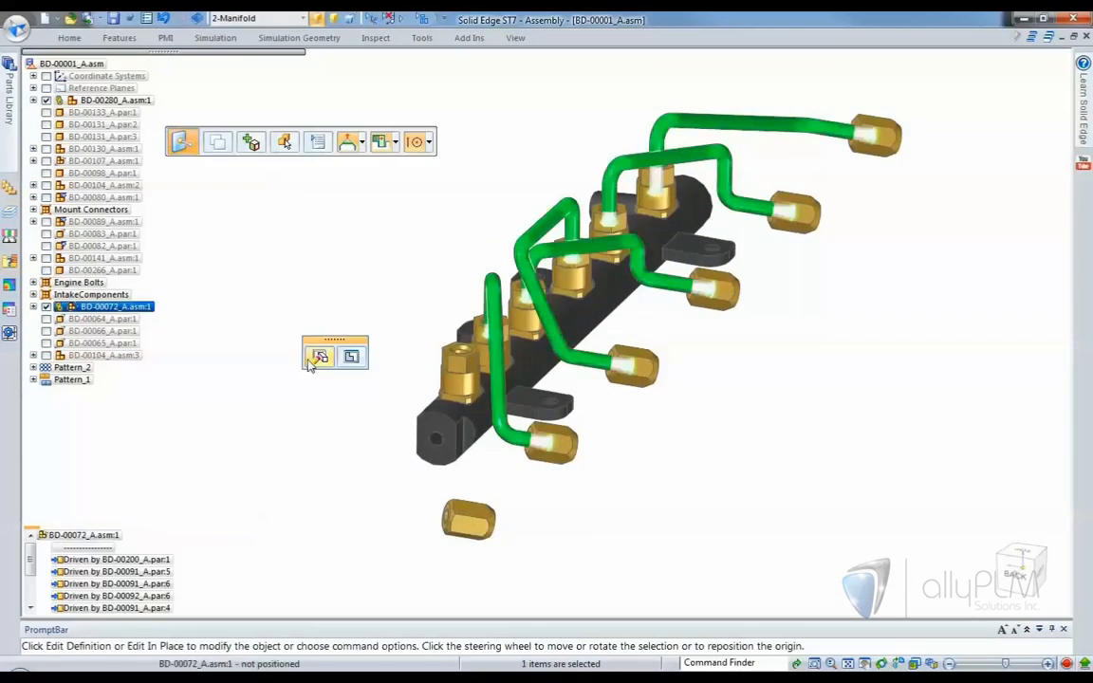
left_click(351, 358)
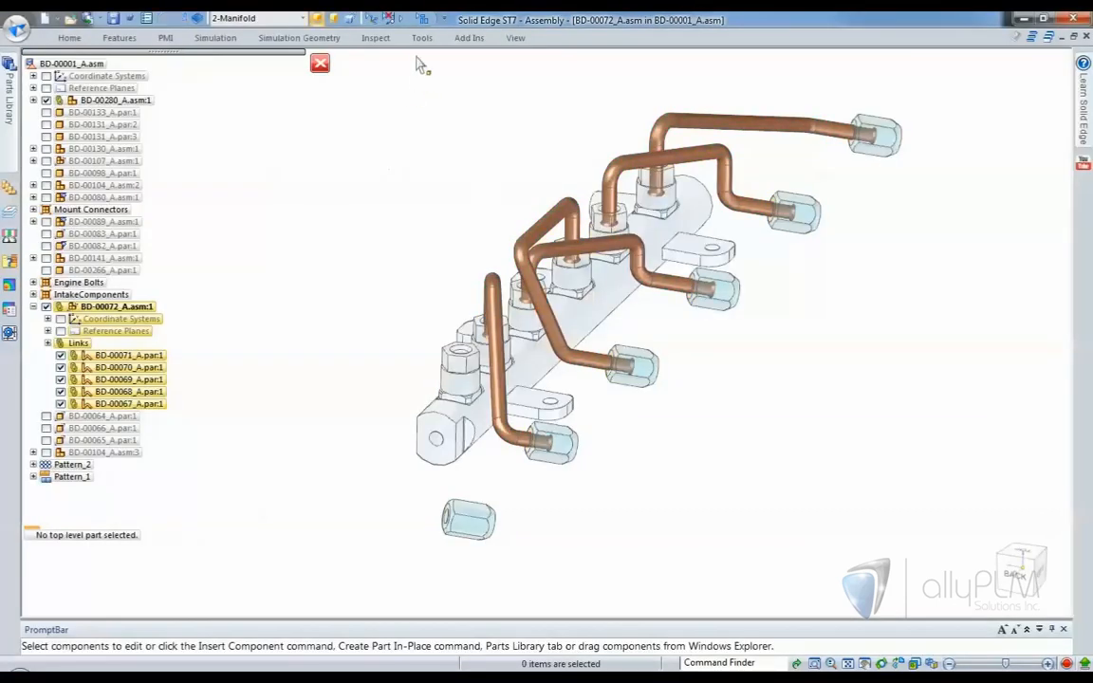
left_click(422, 38)
left_click(703, 59)
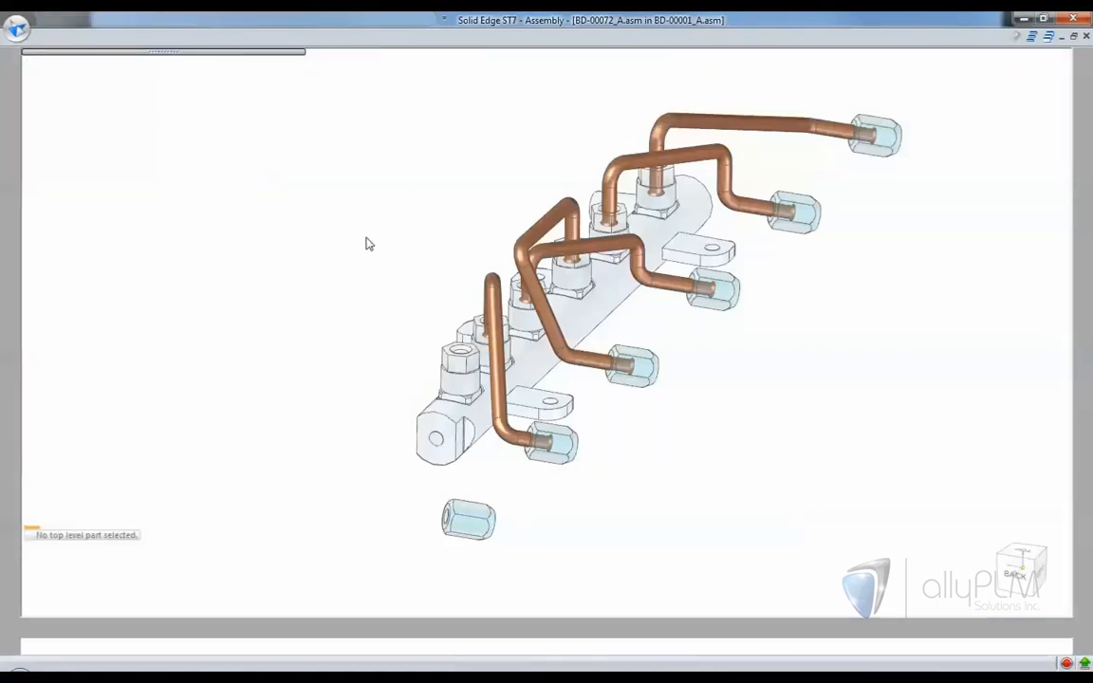
Step: Draw a three-segment 3D line path running up from the open end fitting on the manifold, across, and into the loose nut
right_click(365, 245)
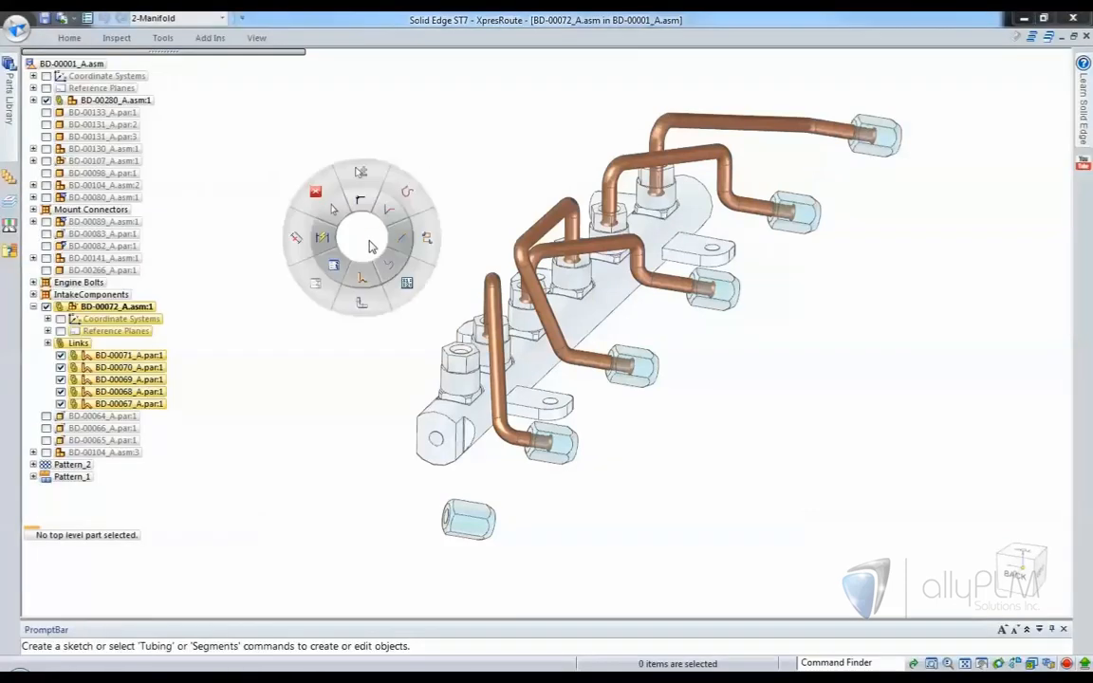
left_click(399, 244)
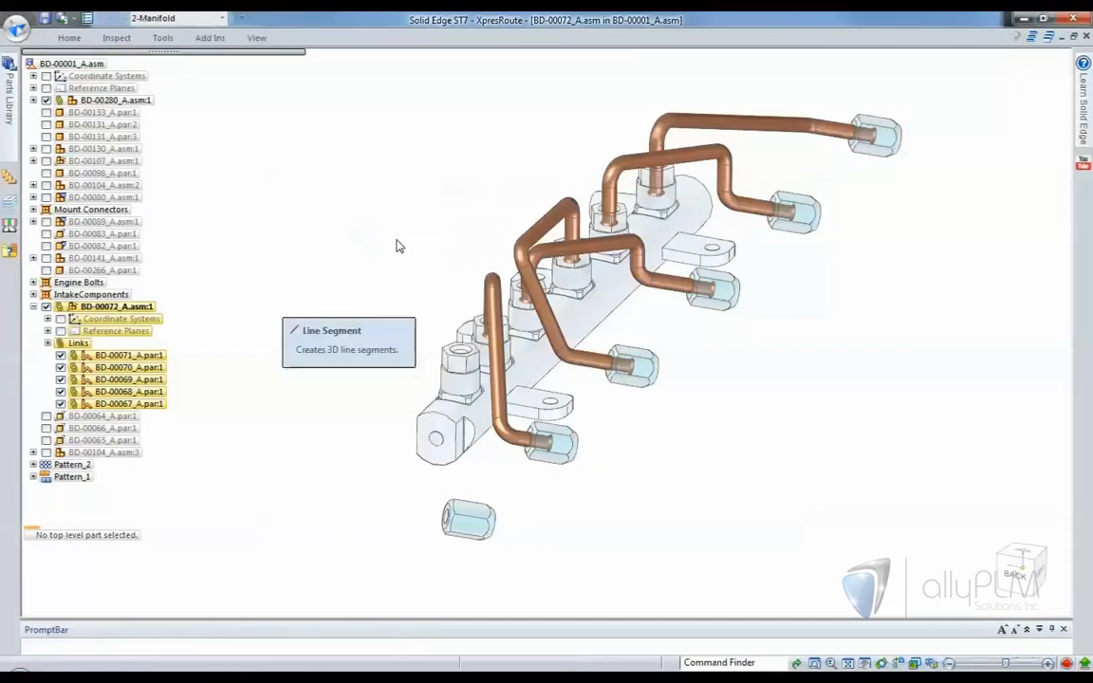
left_click(461, 382)
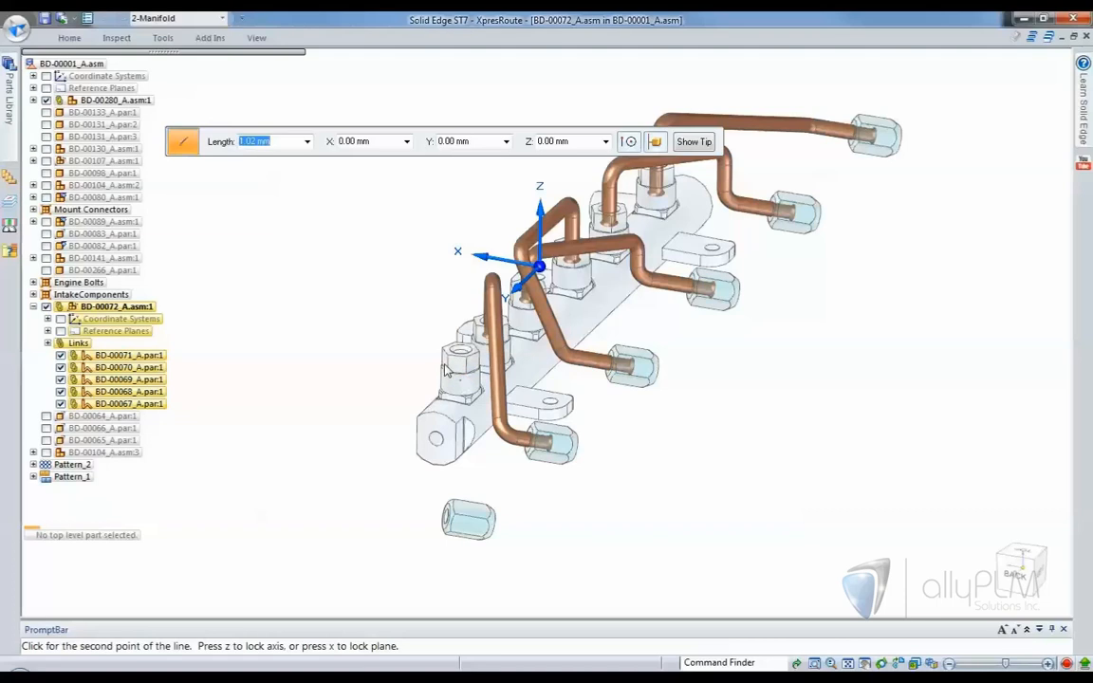
left_click(384, 292)
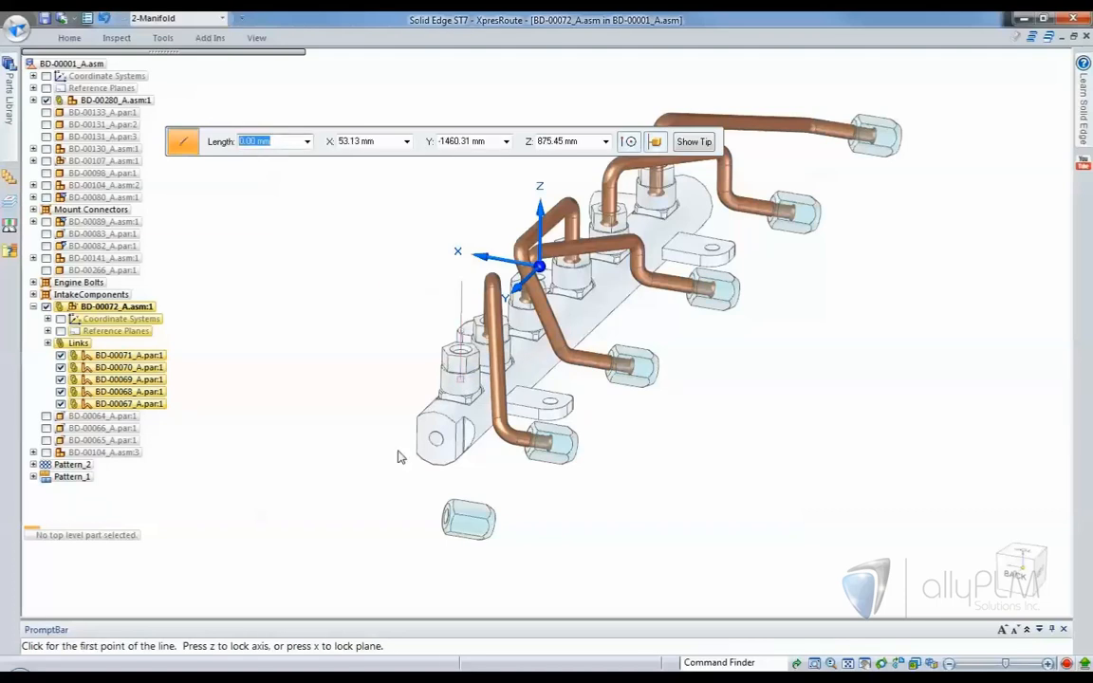
left_click(472, 530)
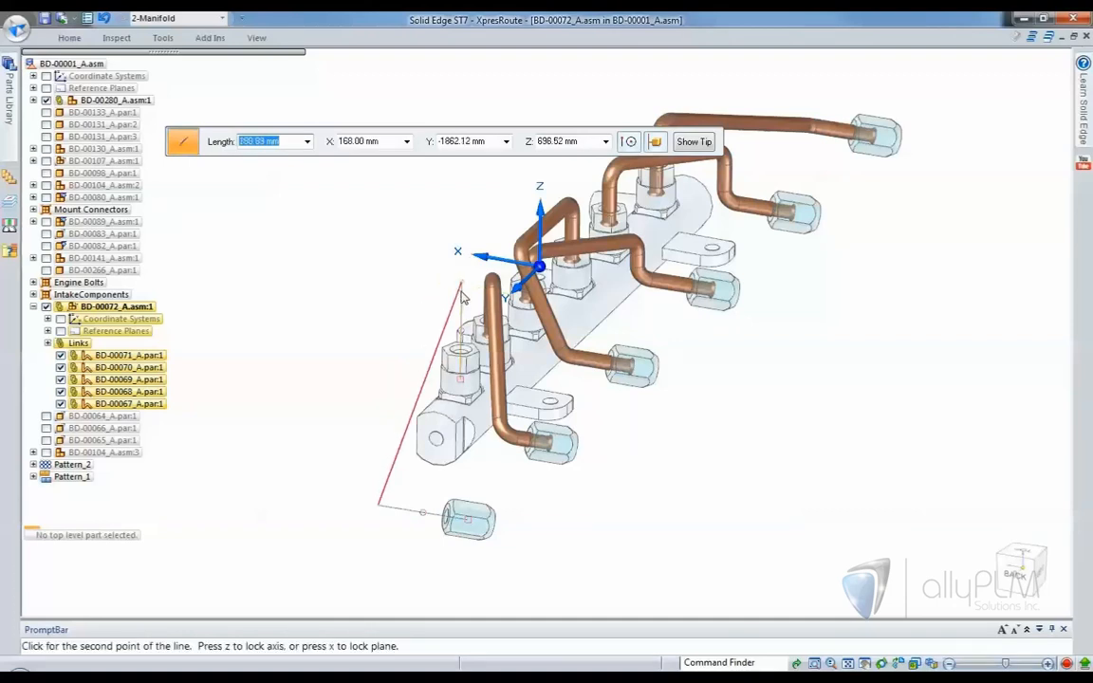
left_click(384, 304)
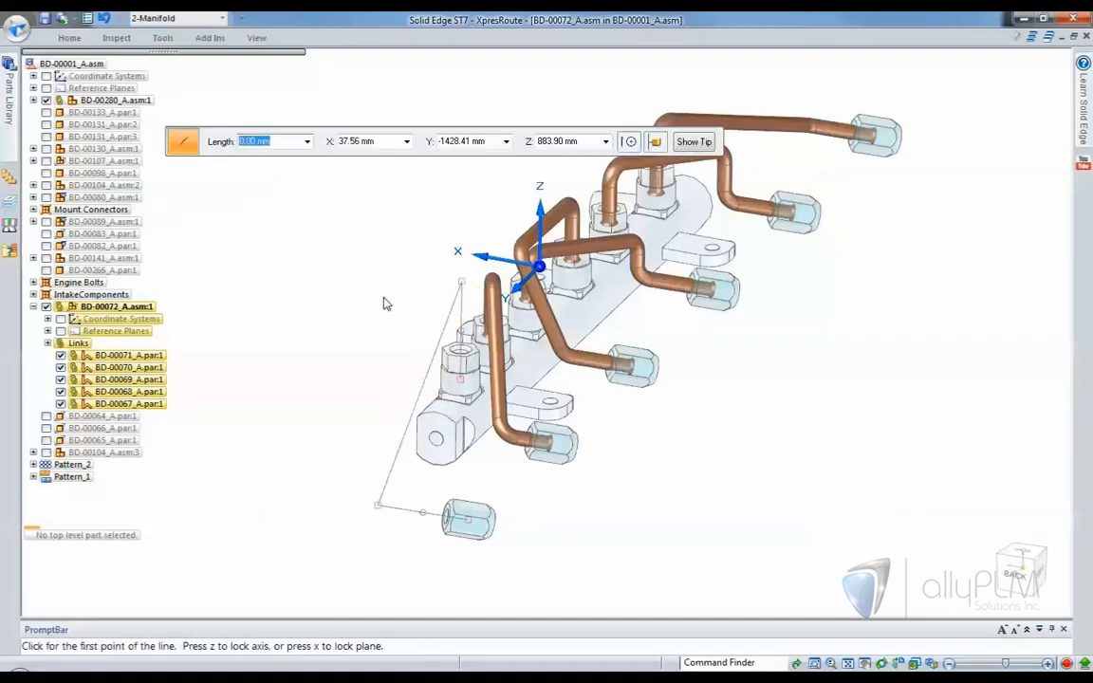
Step: Start a new tube and choose the ISO Metric template iso metric part.par for its file
mouse_move(385, 299)
middle_mouse_down()
mouse_move(461, 320)
mouse_move(436, 281)
middle_mouse_up()
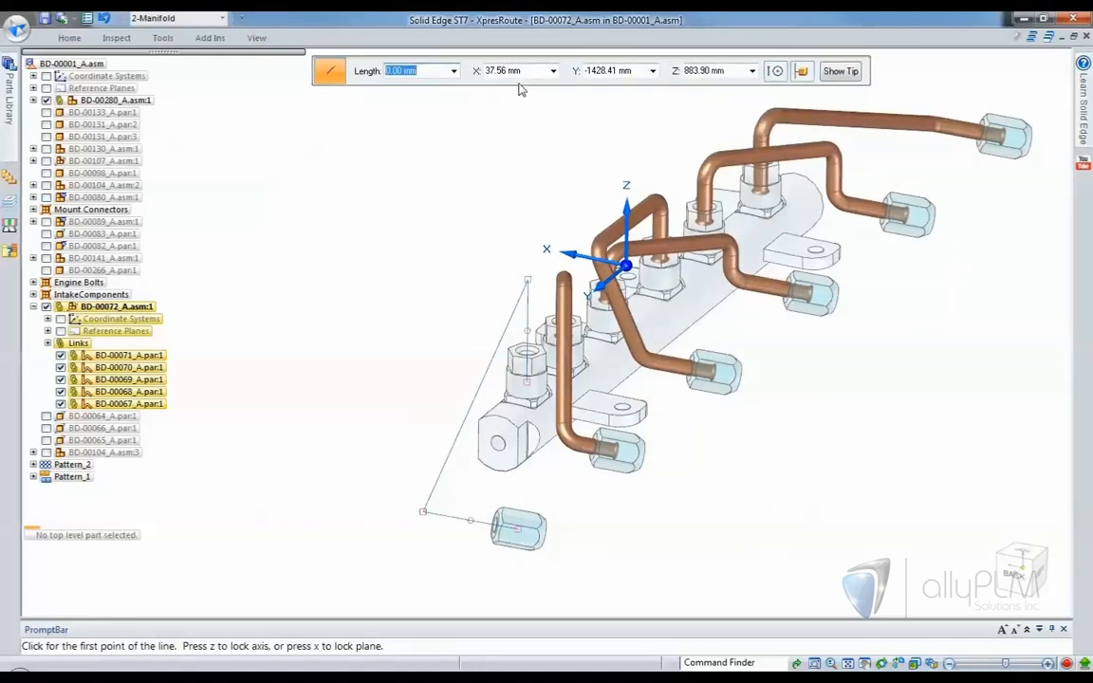
right_click_drag(460, 197, 462, 234)
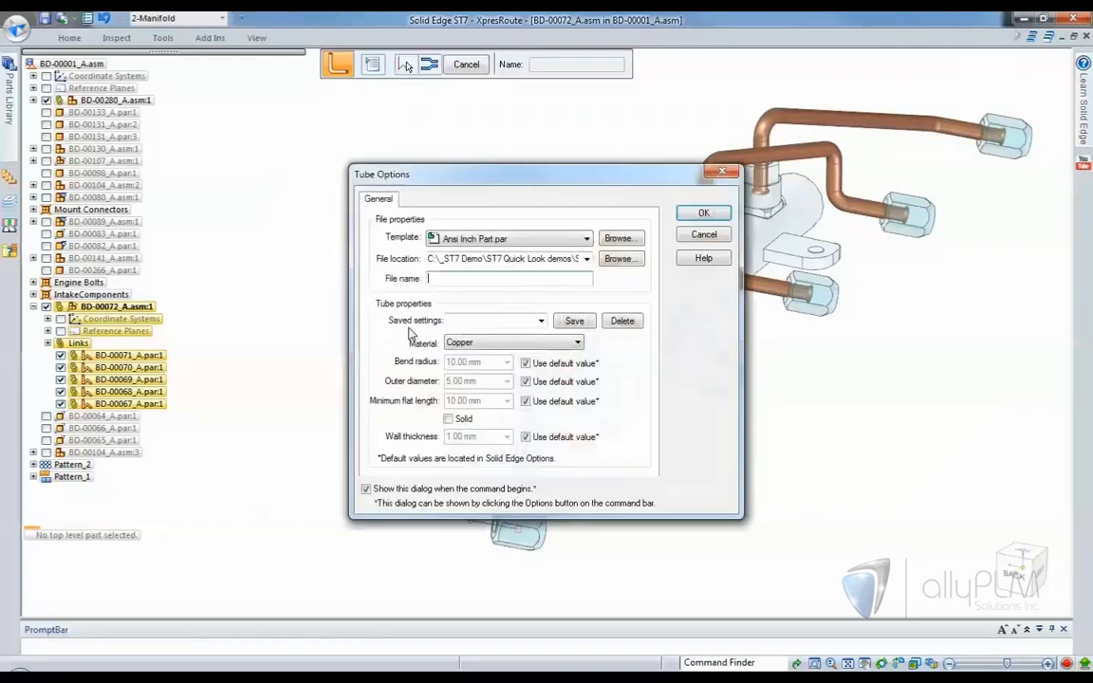
left_click(618, 239)
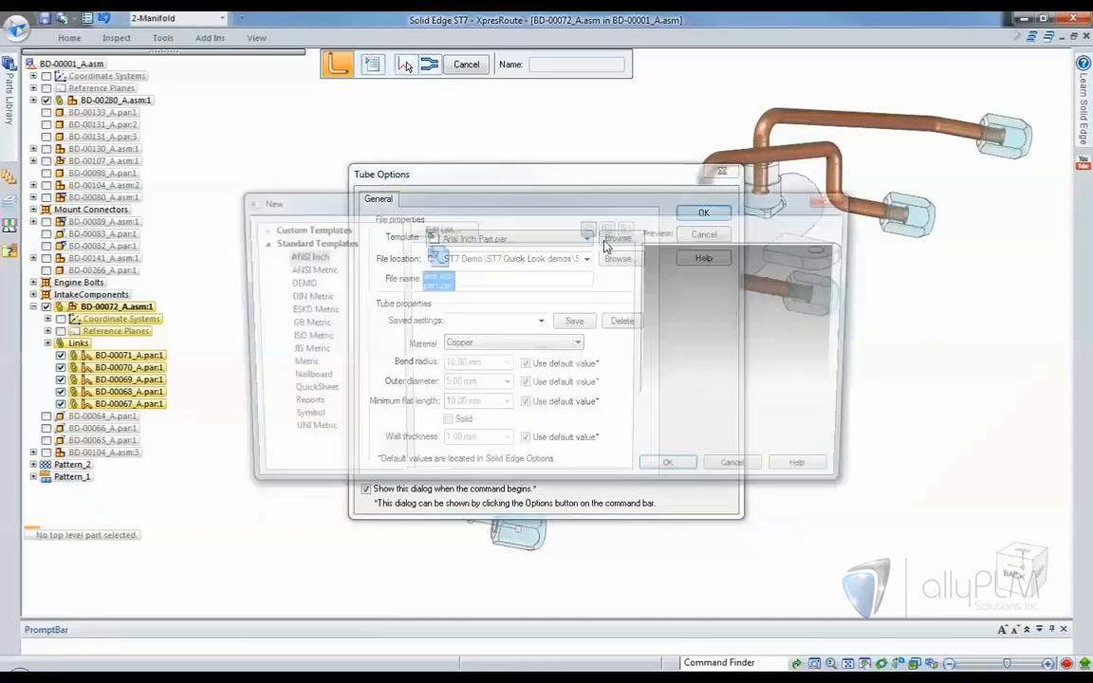
left_click(302, 339)
left_click(669, 472)
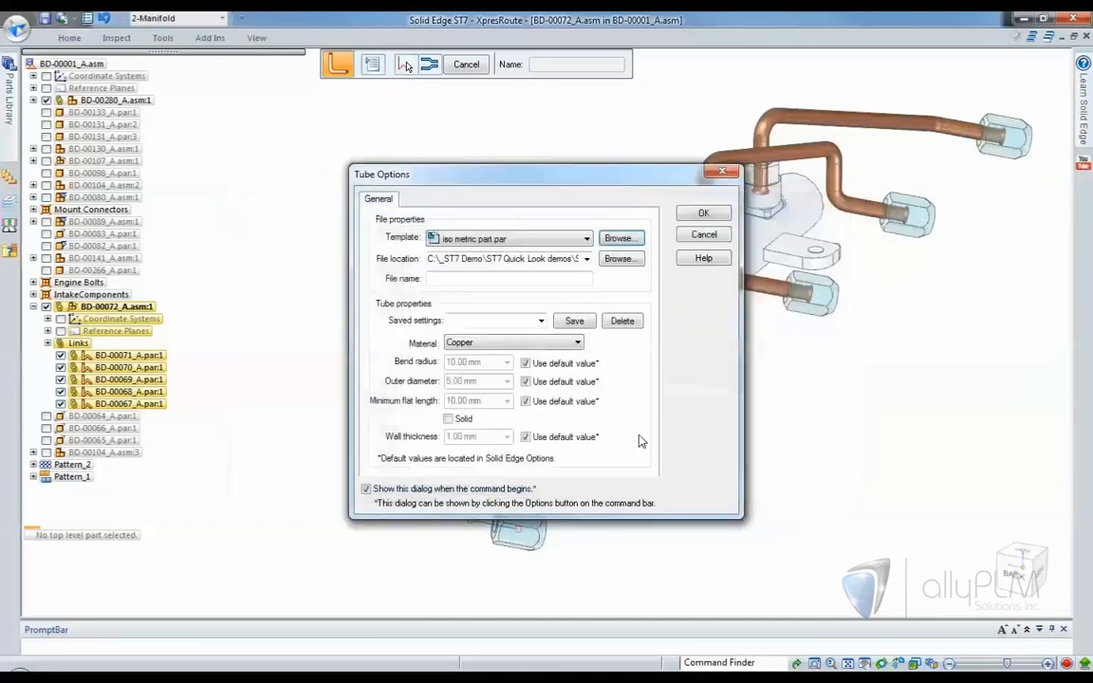
Step: Apply the saved settings BD Manifold, name the tube file mytube, and create the tube along the new line path
left_click(541, 322)
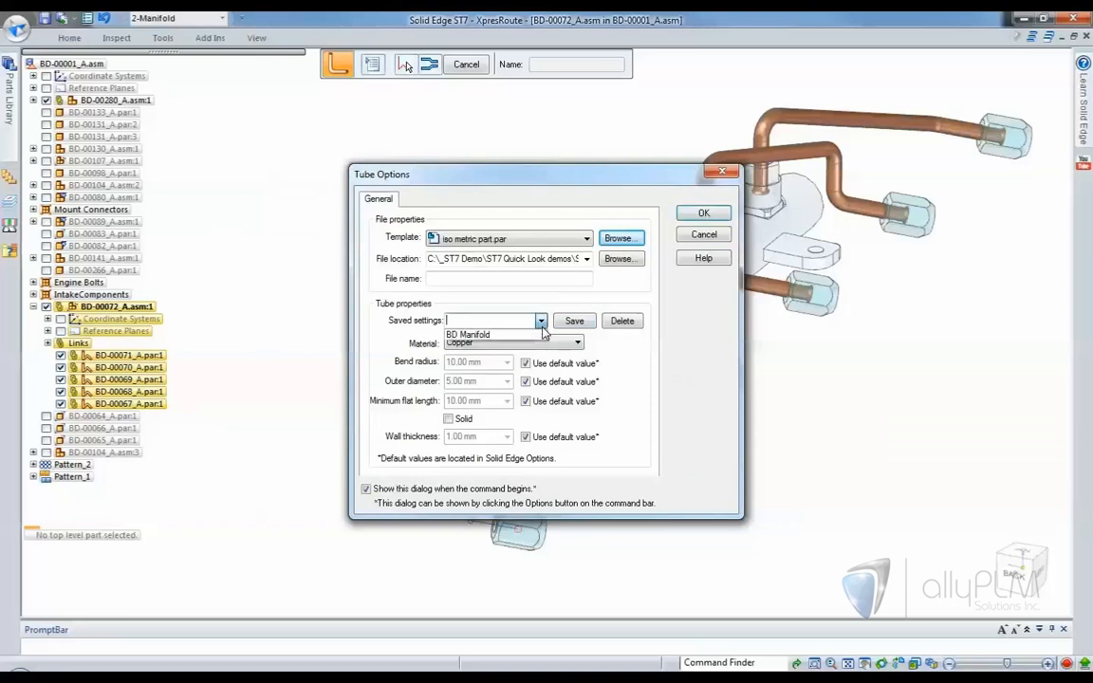
left_click(485, 336)
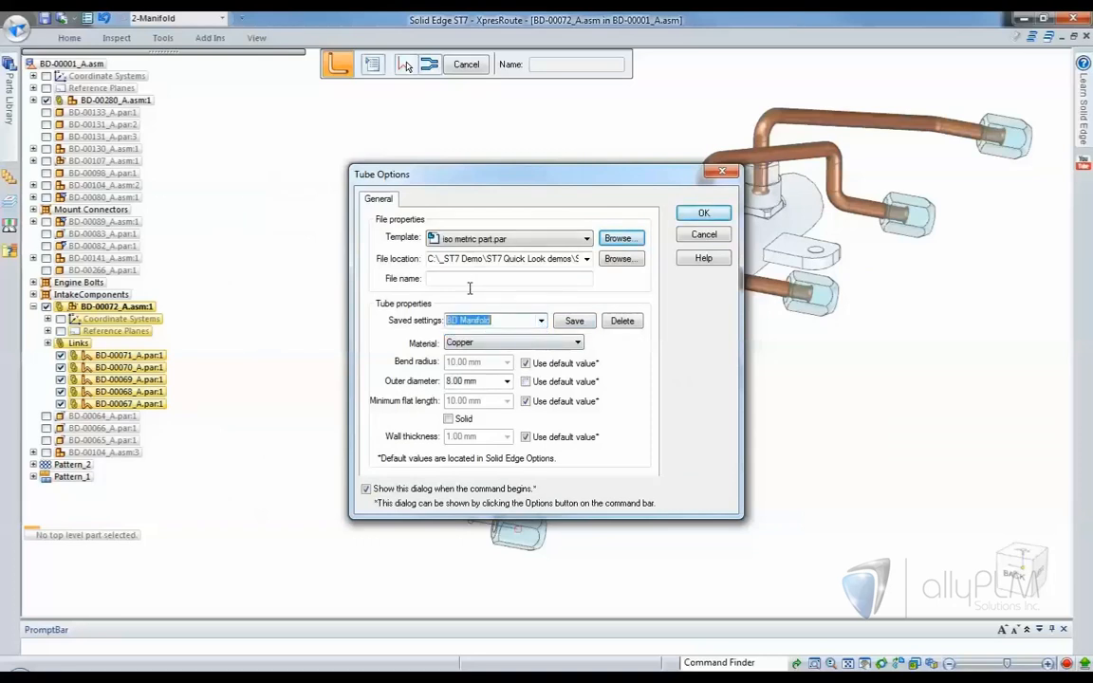
left_click(468, 282)
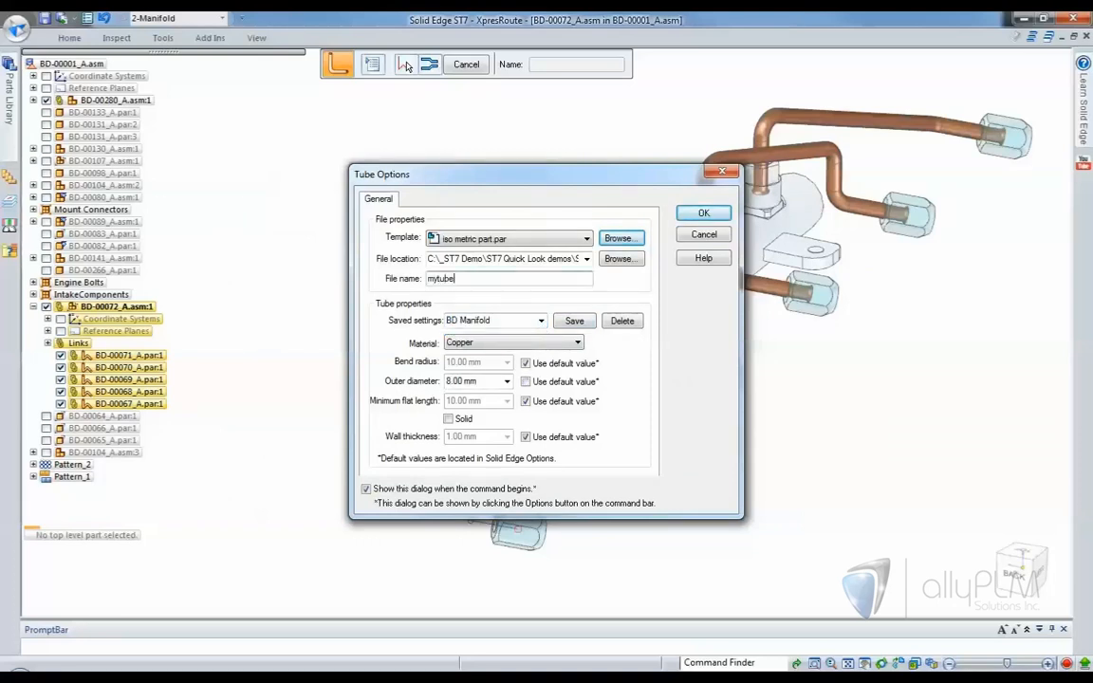
key("Return")
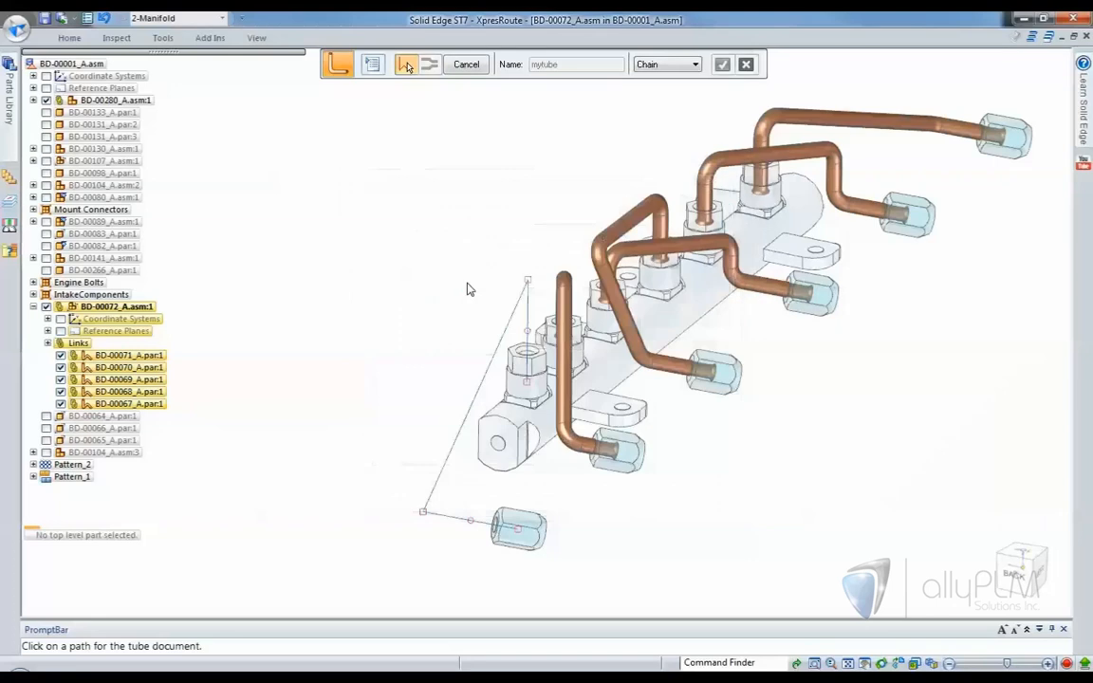
left_click(512, 321)
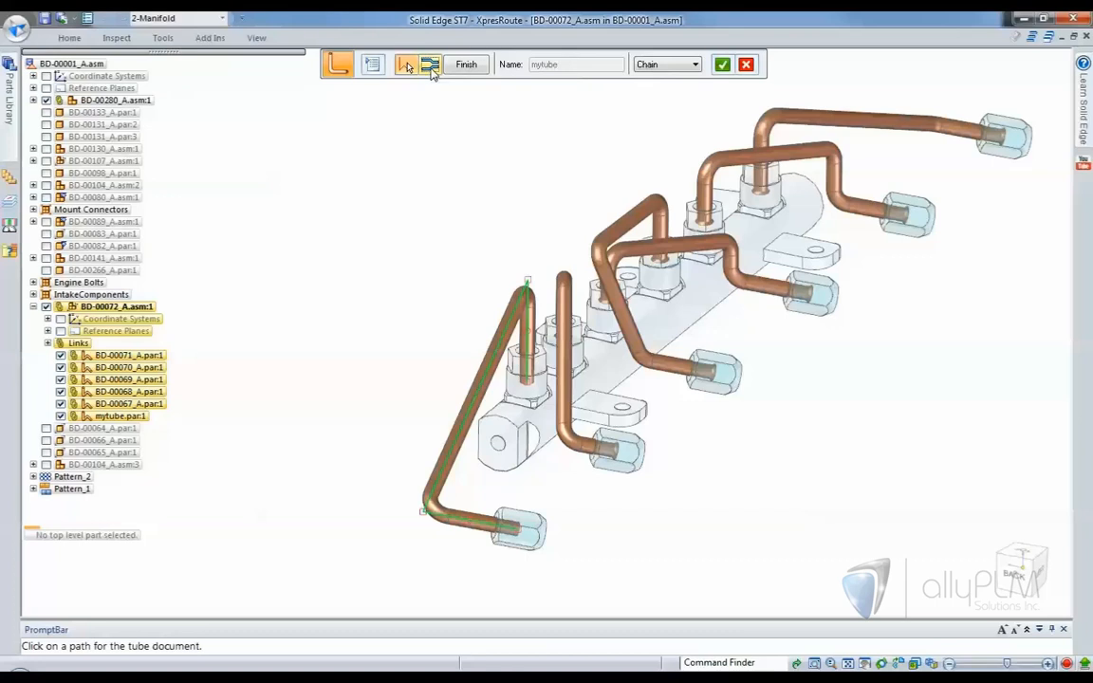
Step: Give End 1 of the tube the saved Manifold end treatment
left_click(430, 67)
left_click(747, 64)
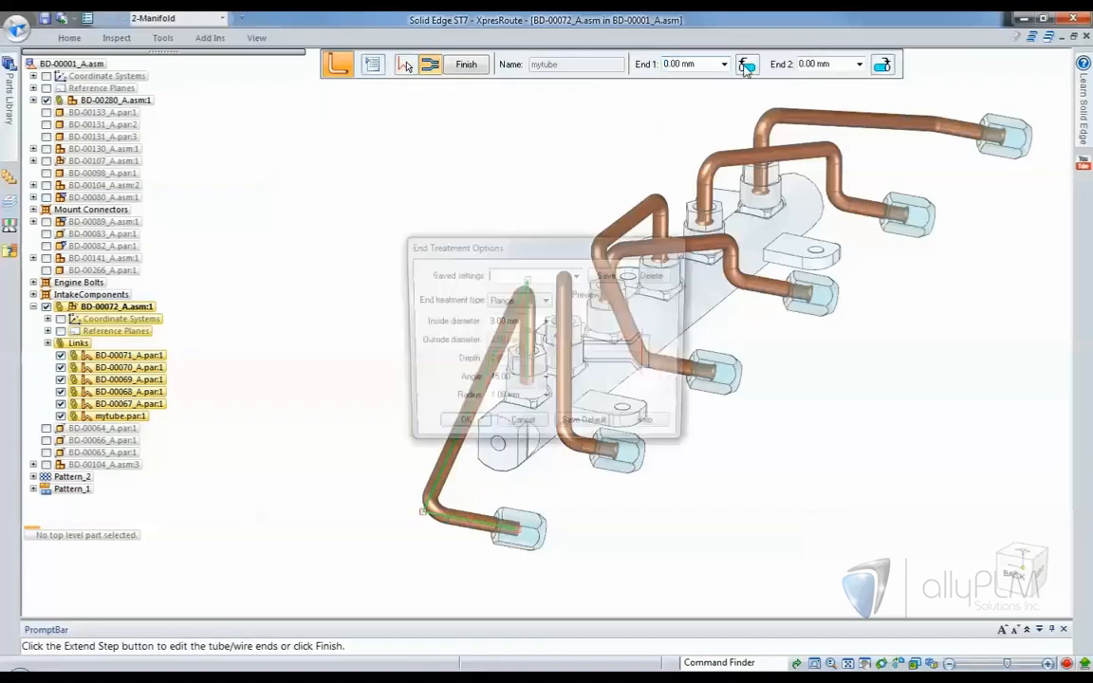
left_click(577, 274)
left_click(523, 289)
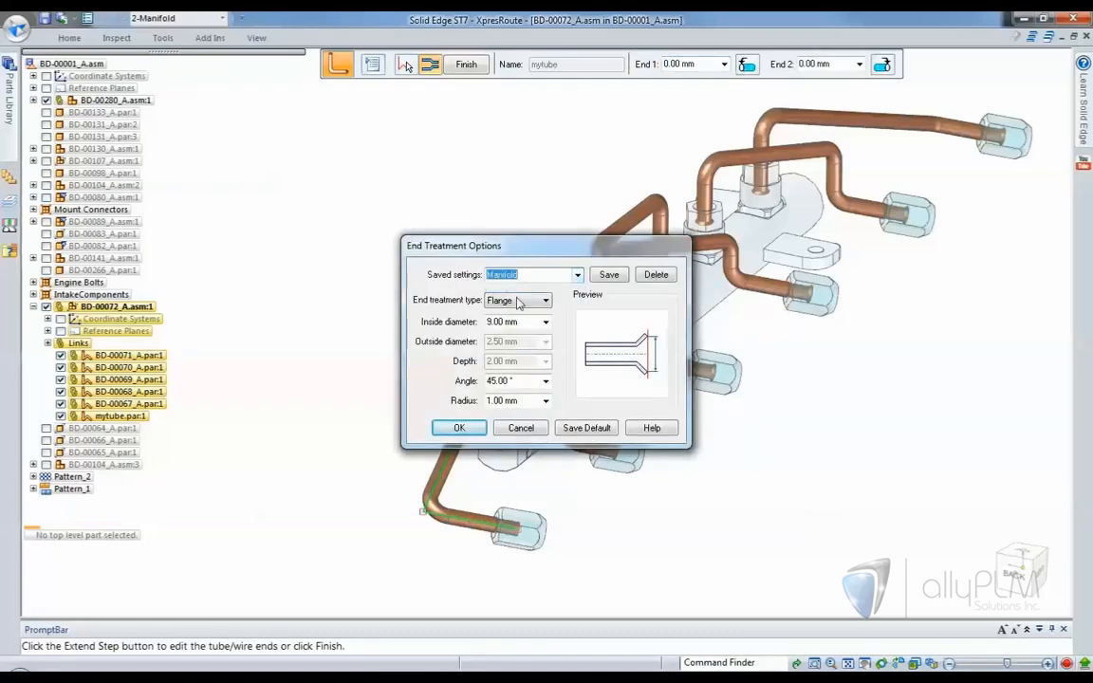
left_click(459, 428)
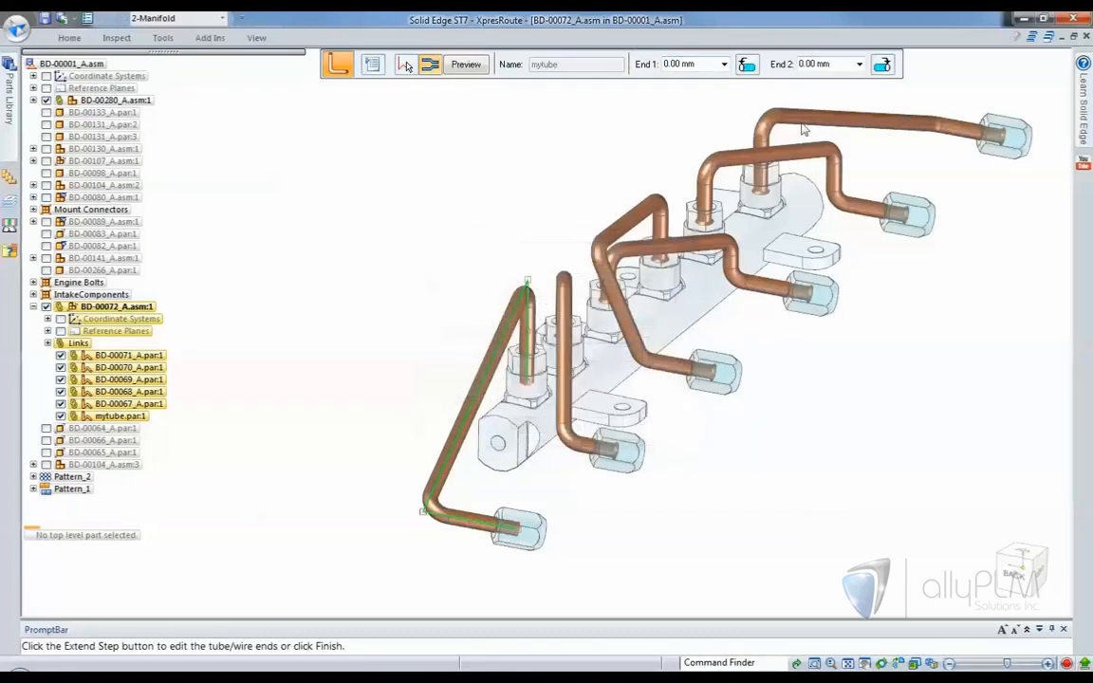
Step: Give End 2 of the tube the saved Manifold end treatment and finish the tube
left_click(882, 65)
left_click(577, 275)
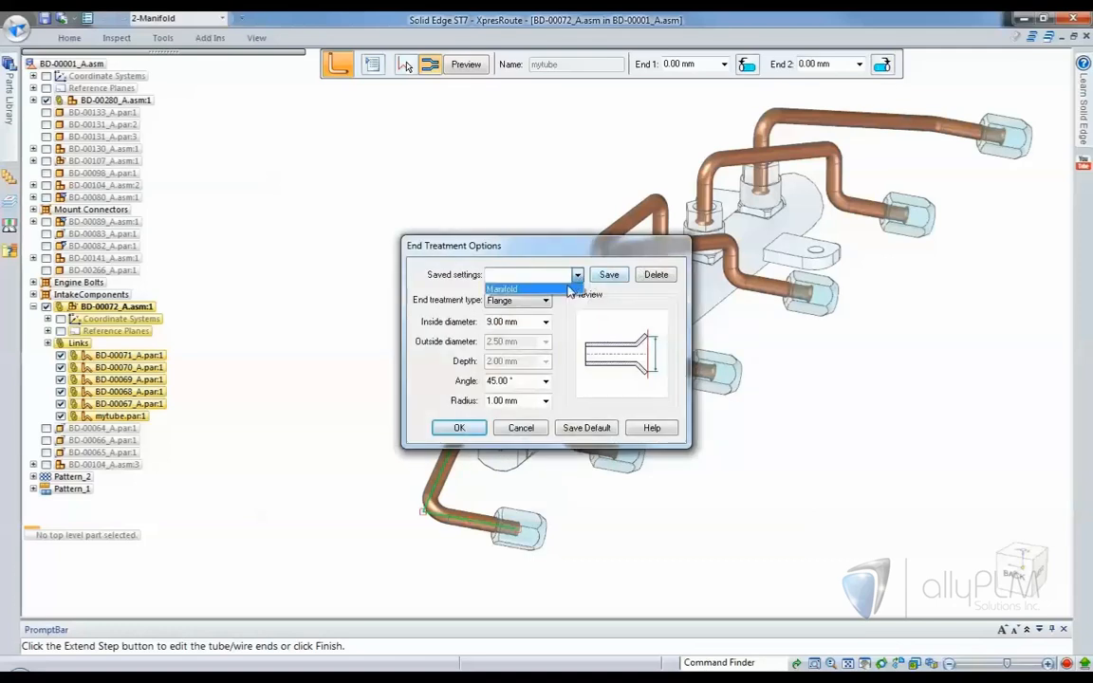
left_click(523, 290)
left_click(460, 428)
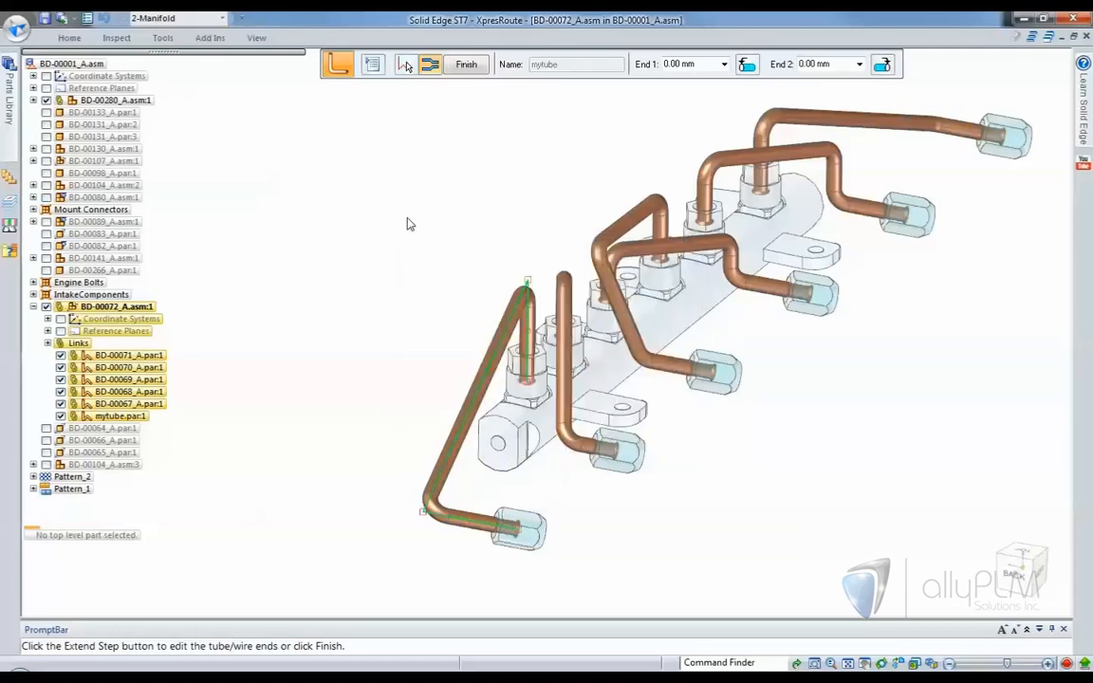
key("Escape")
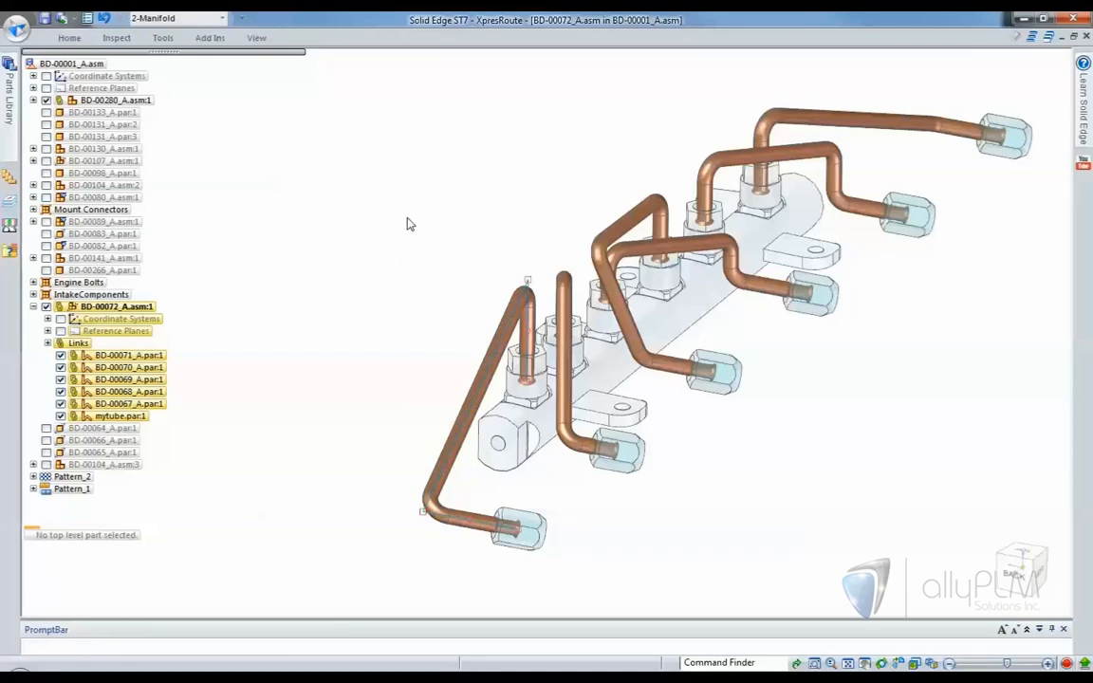
Step: Close XpresRoute and return from the tubing subassembly to the top-level assembly BD-00001_A.asm
left_click(688, 233)
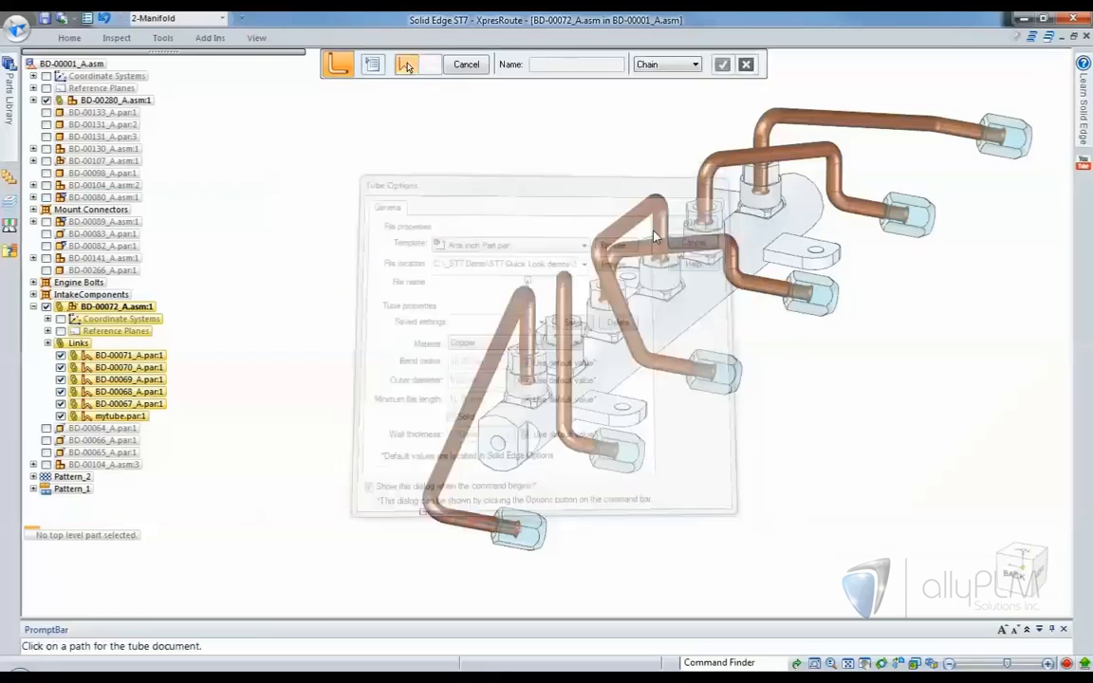
right_click(422, 309)
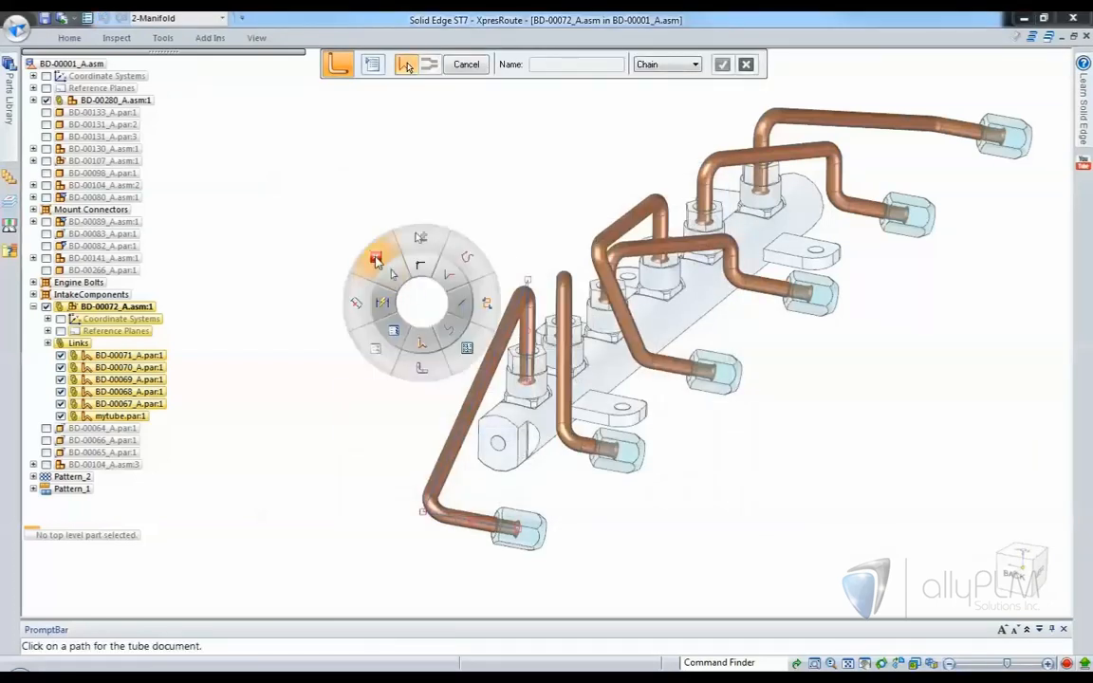
left_click(376, 263)
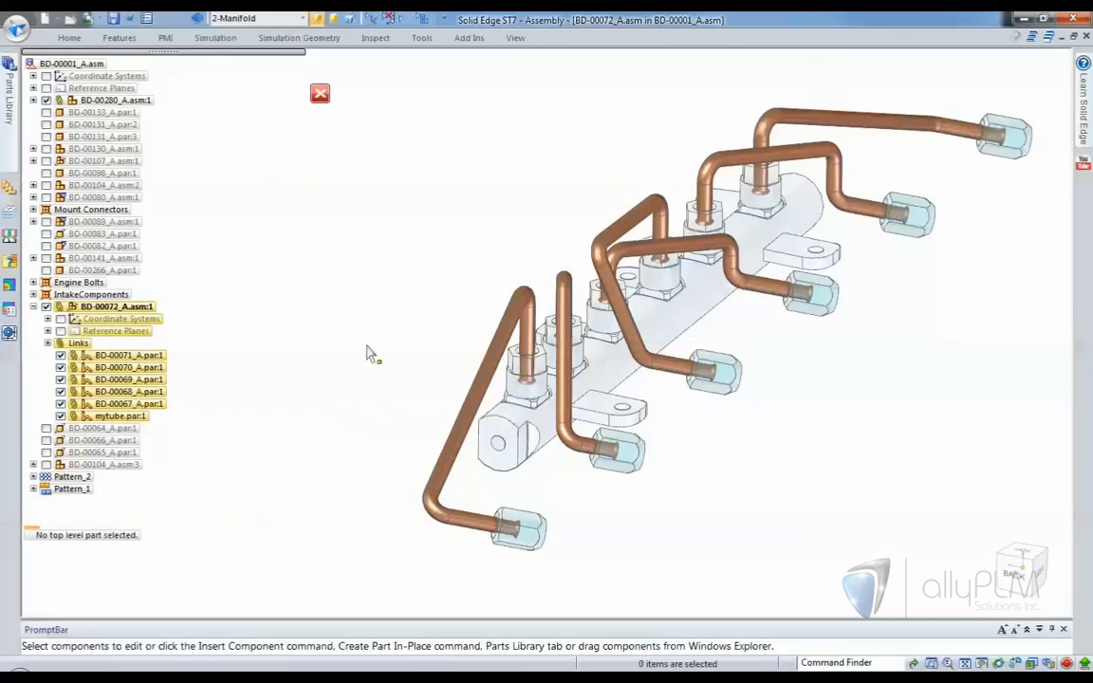
left_click(320, 94)
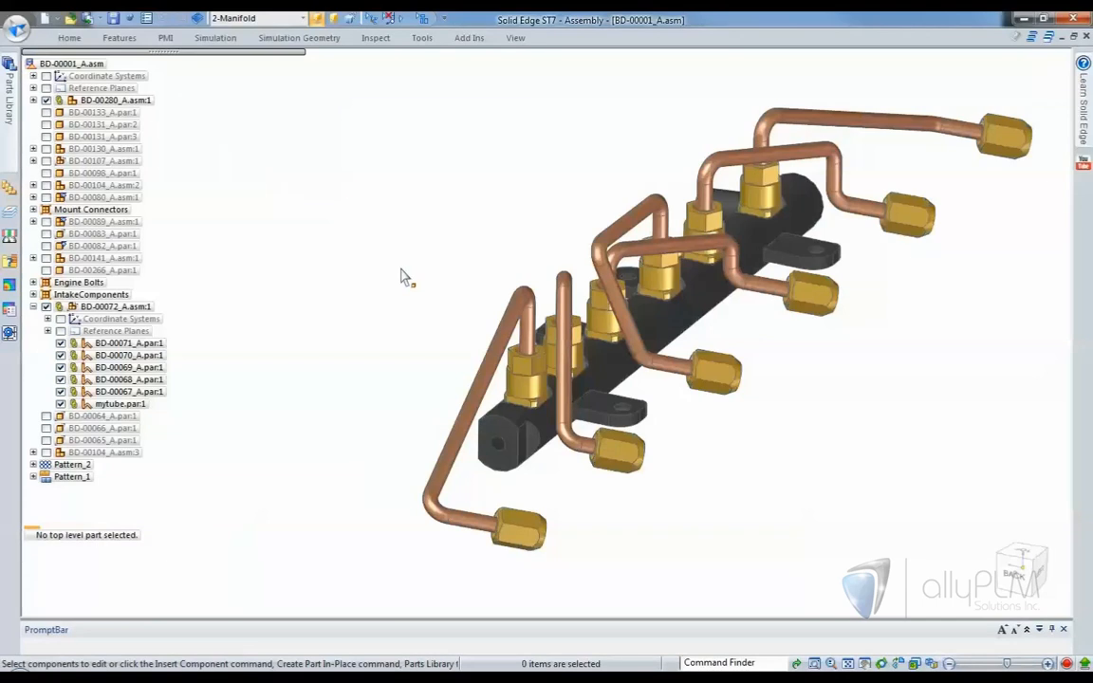
Step: Switch the display configuration to 3-Waste Gate
left_click(303, 20)
left_click(270, 65)
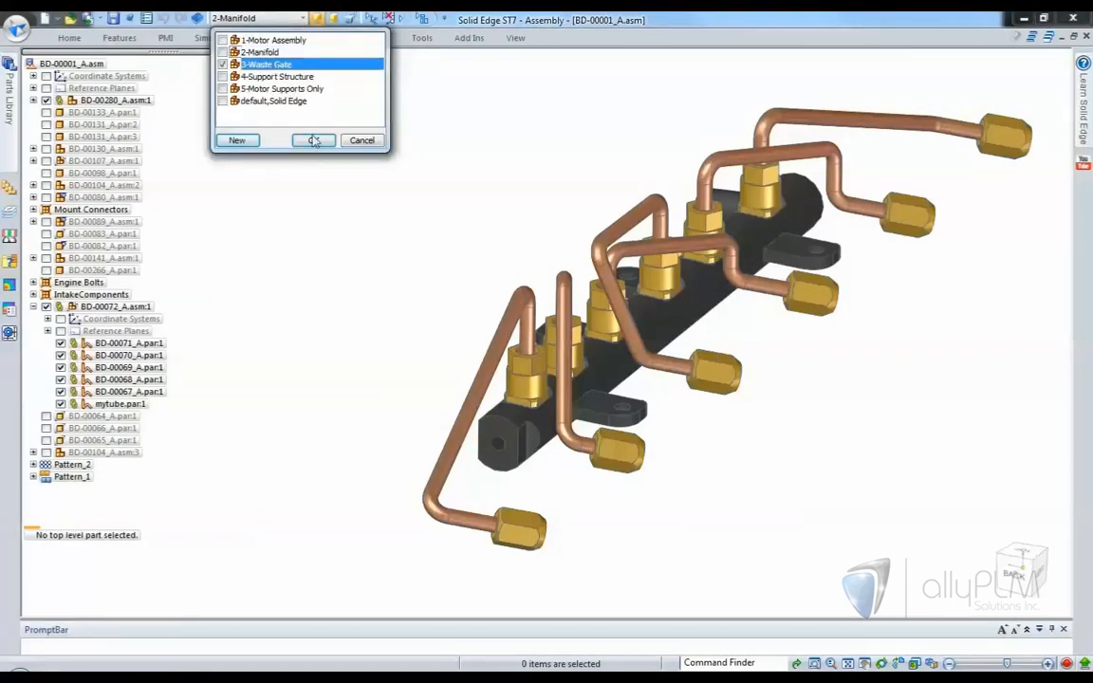
left_click(314, 141)
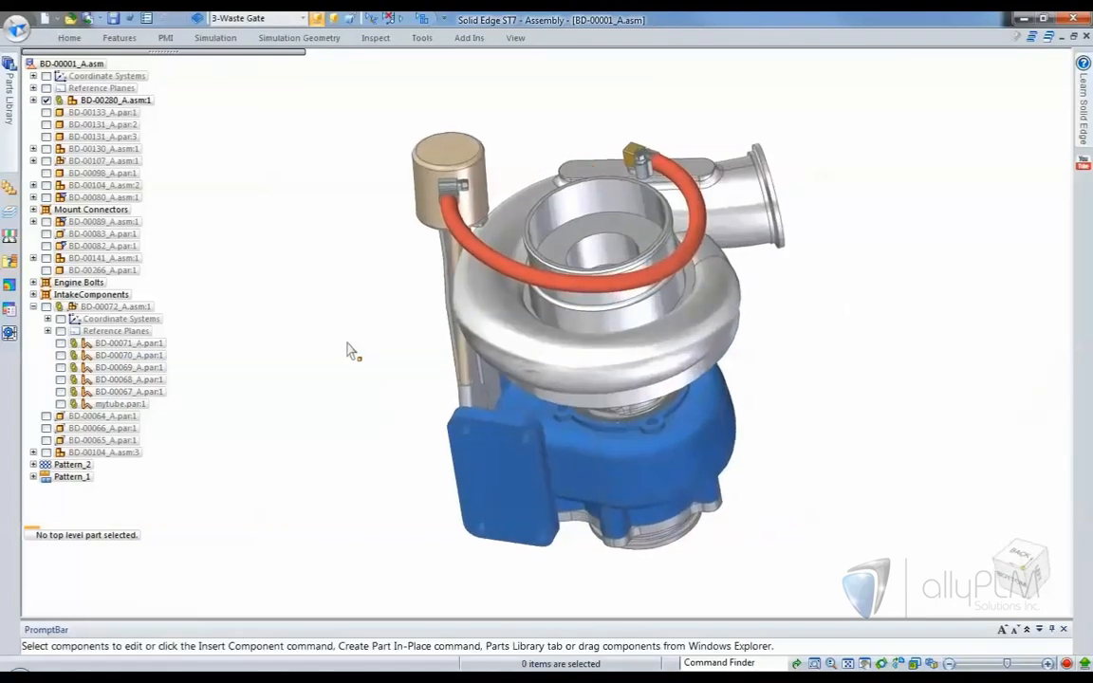
Step: Locate the turbo subassembly BD-00234_A.asm within BD-00280_A.asm and open it in its own window
left_click(500, 345)
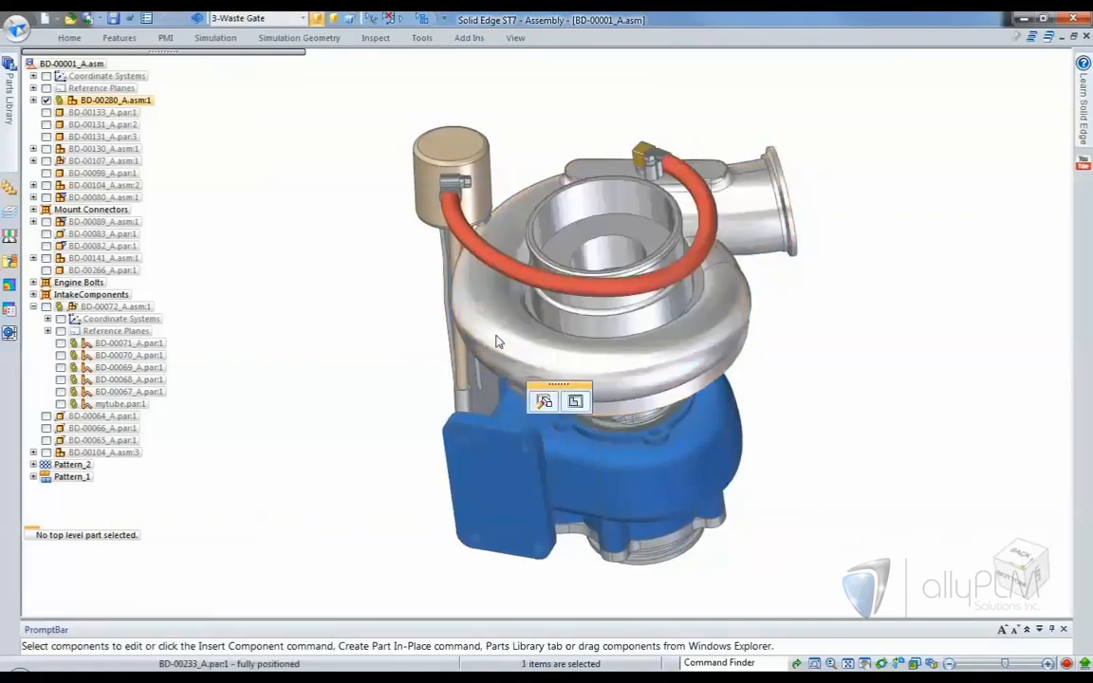
left_click(33, 100)
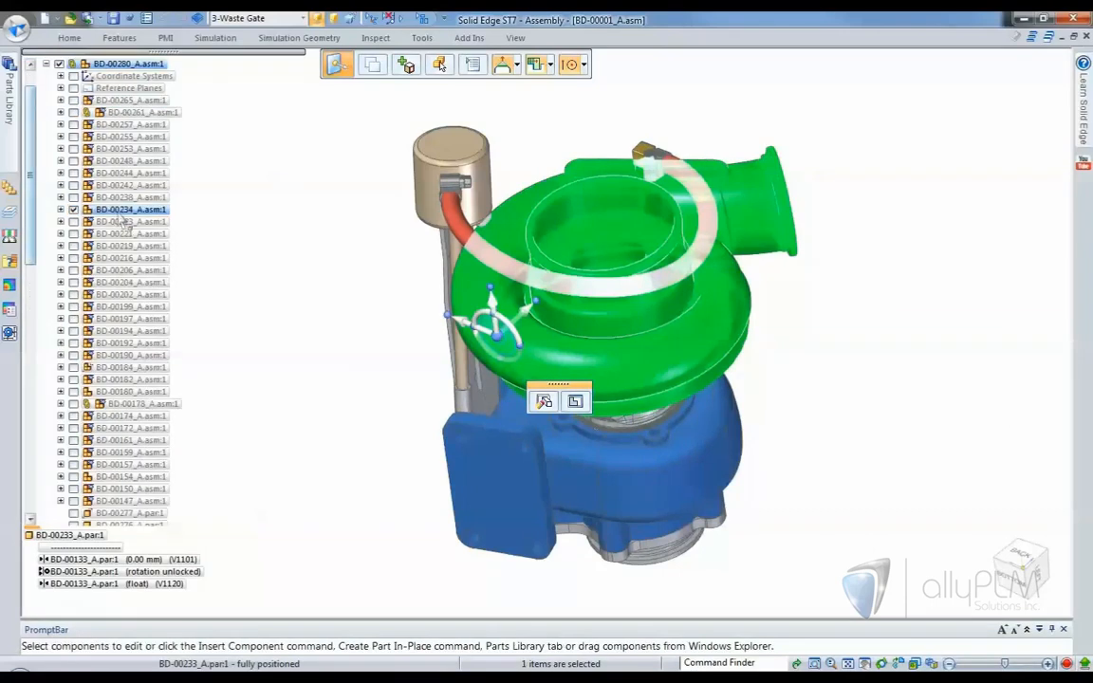
right_click(126, 216)
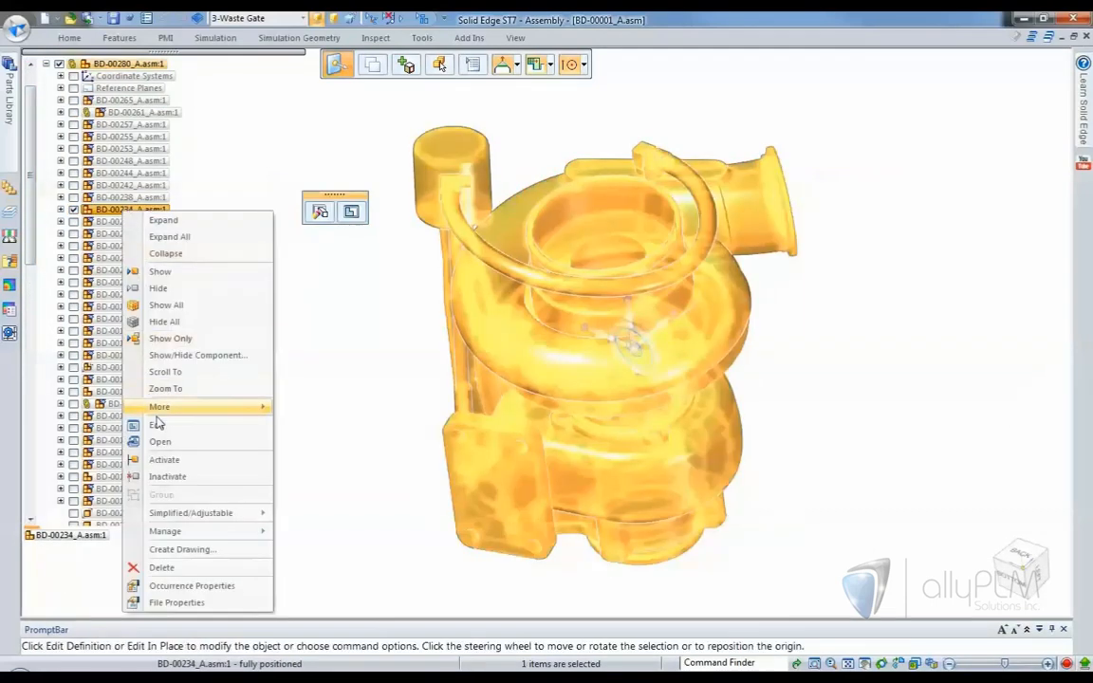
left_click(190, 442)
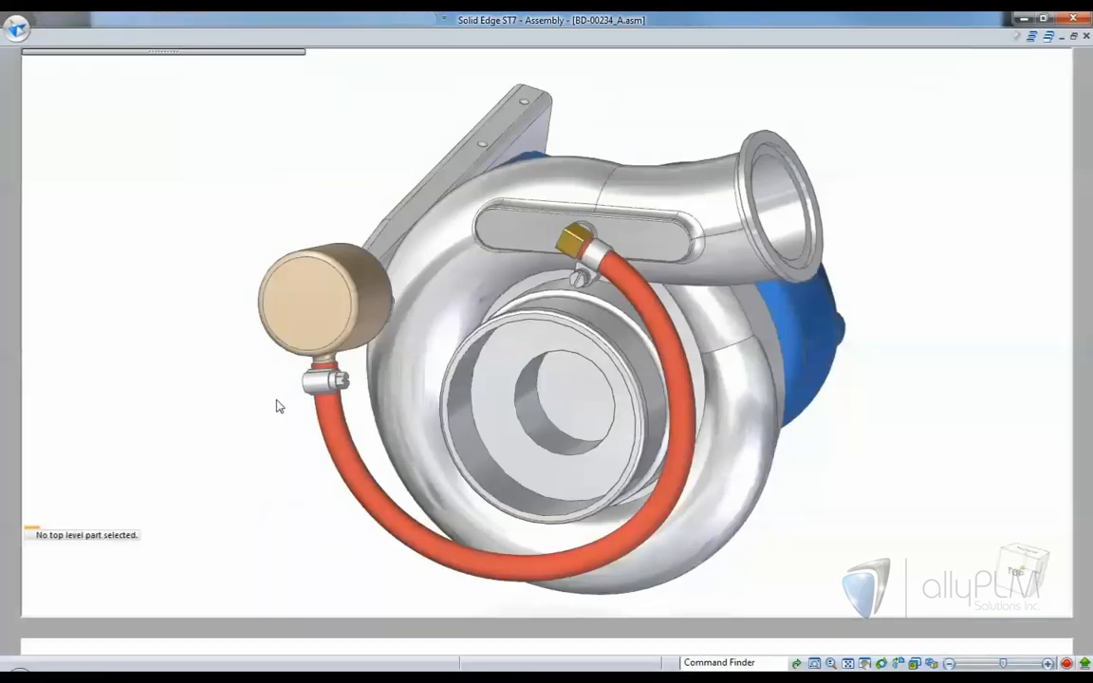
Step: Send the turbo assembly to KeyShot for rendering and maximize the KeyShot window with the model enlarged in view
middle_click_drag(275, 414, 318, 231)
left_click(421, 38)
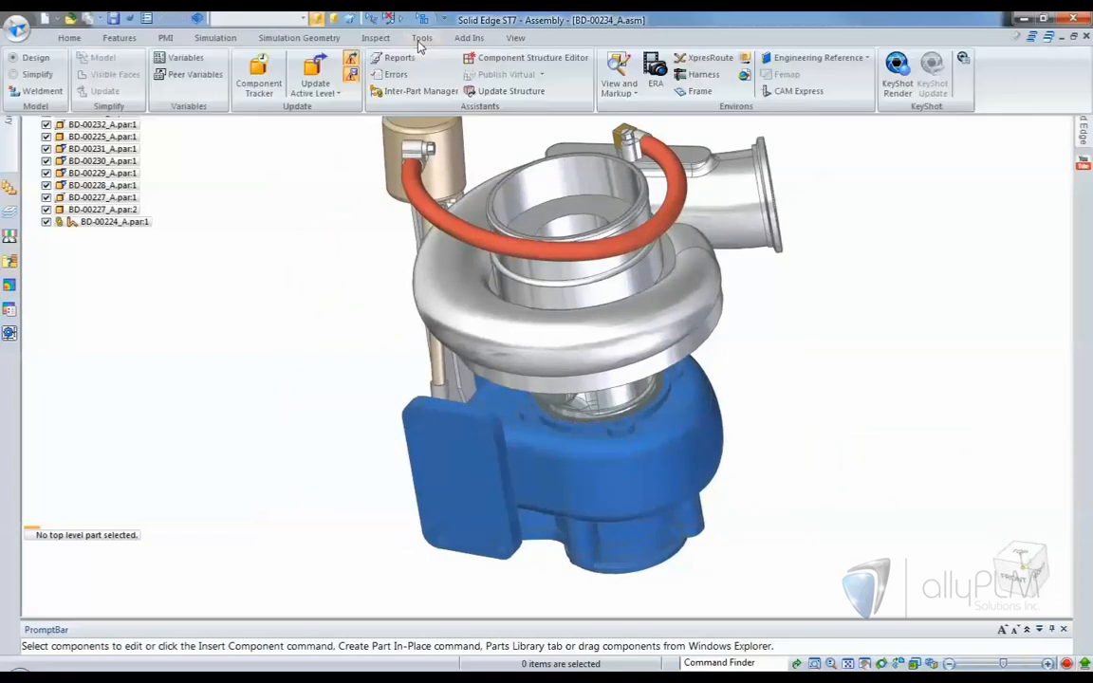
left_click(897, 85)
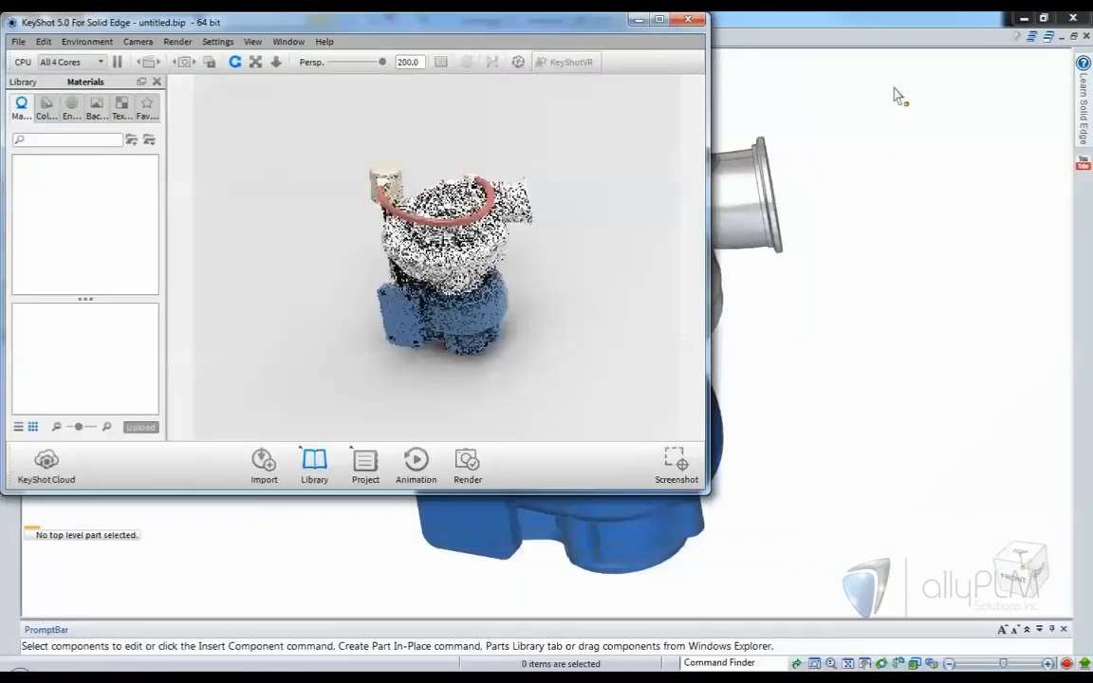
left_click(659, 21)
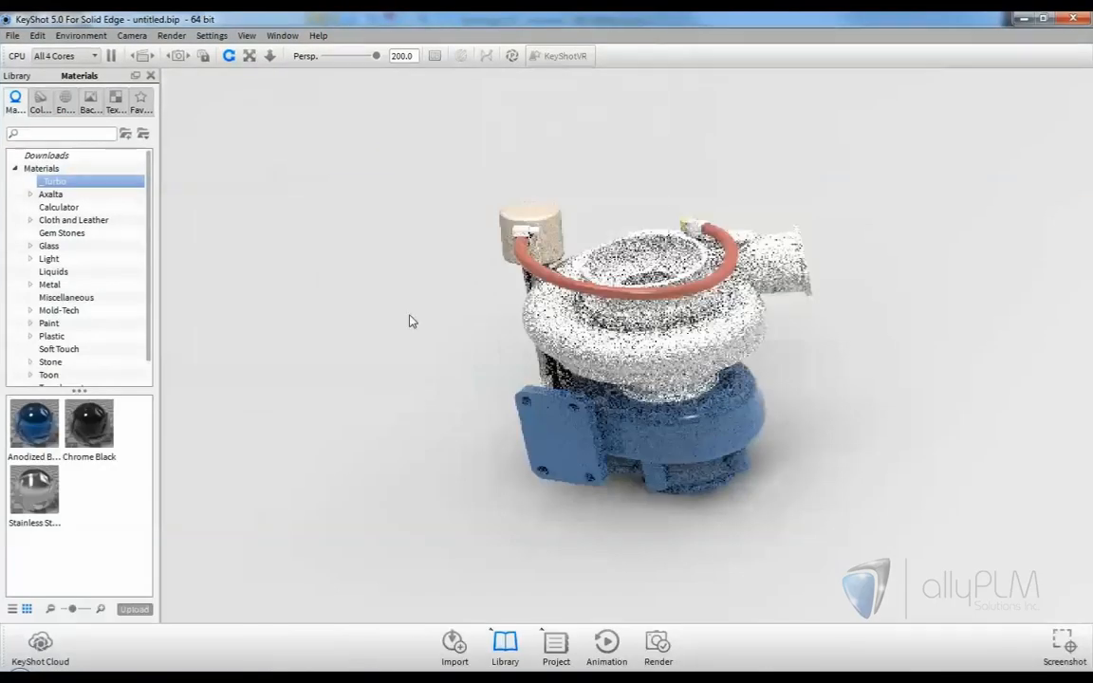
scroll(411, 322, "up", 3)
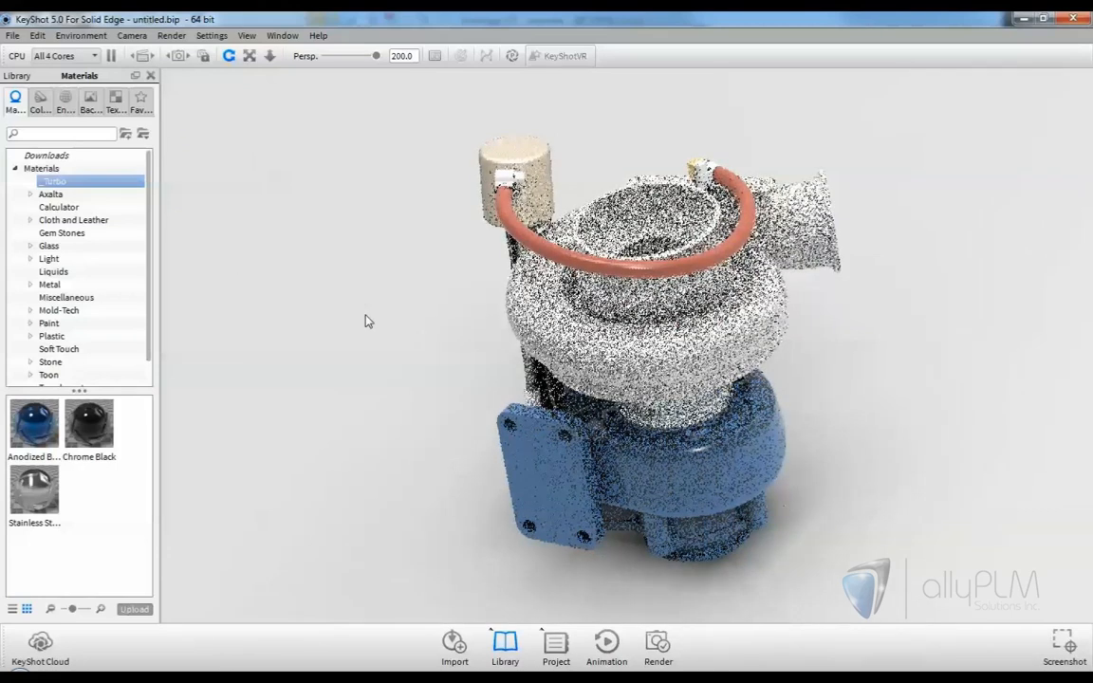
Step: Apply Anodized Blue to the lower housing, Chrome Black to the upper housing, and Stainless Steel to the centre section and wastegate canister
left_click_drag(33, 422, 525, 434)
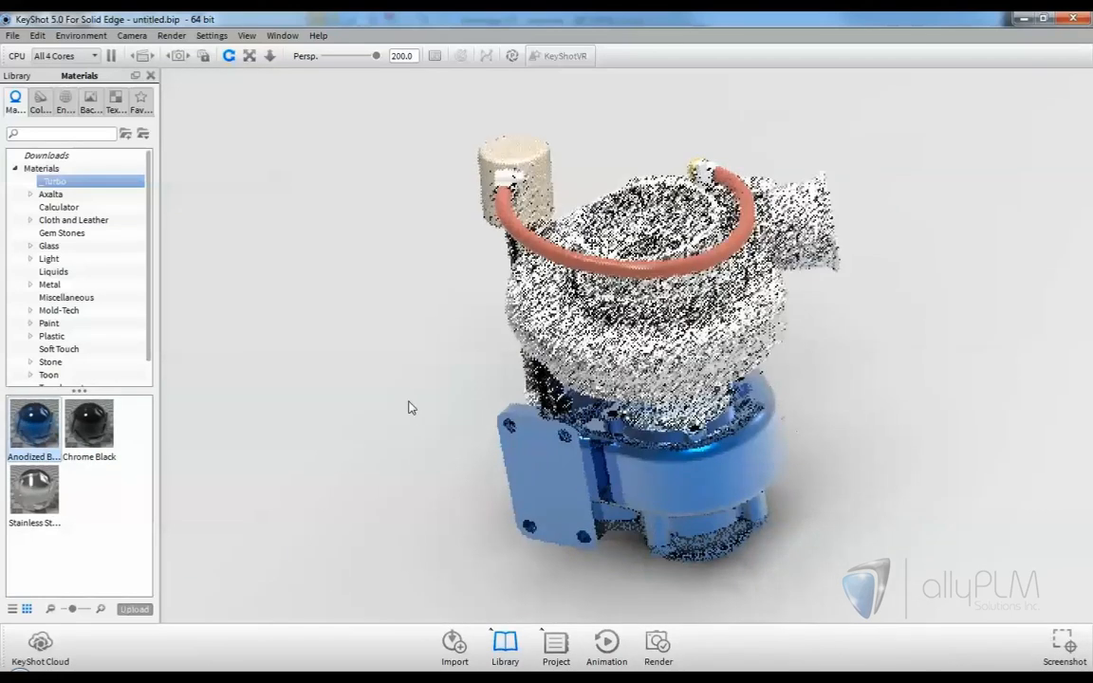
left_click_drag(88, 422, 540, 335)
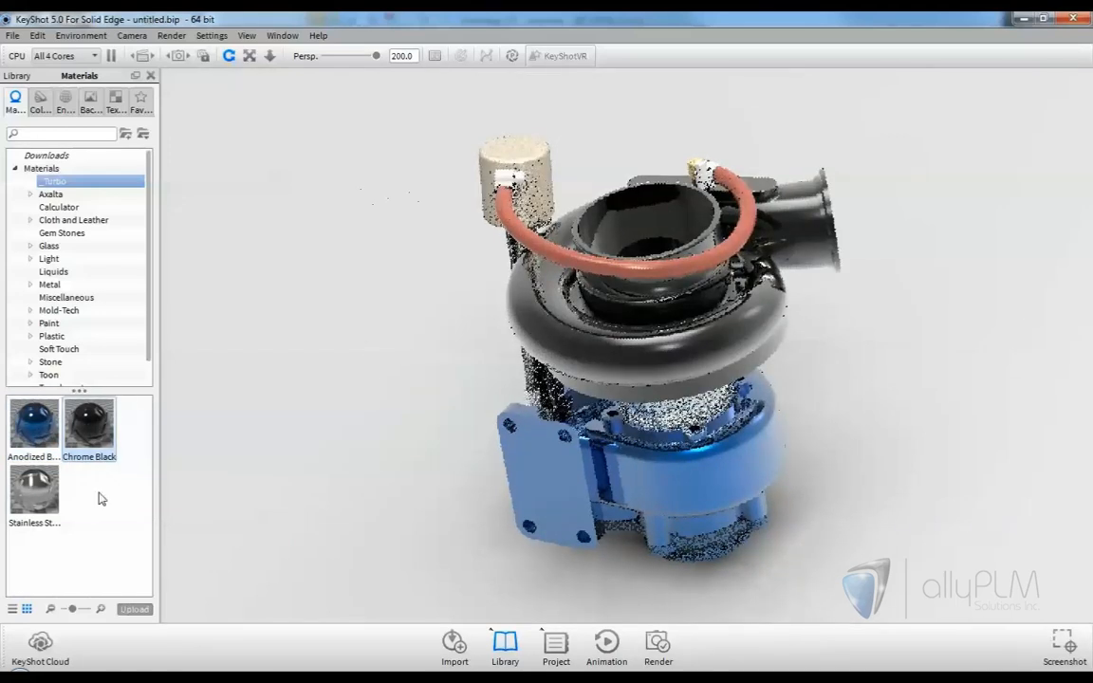
left_click_drag(34, 490, 602, 372)
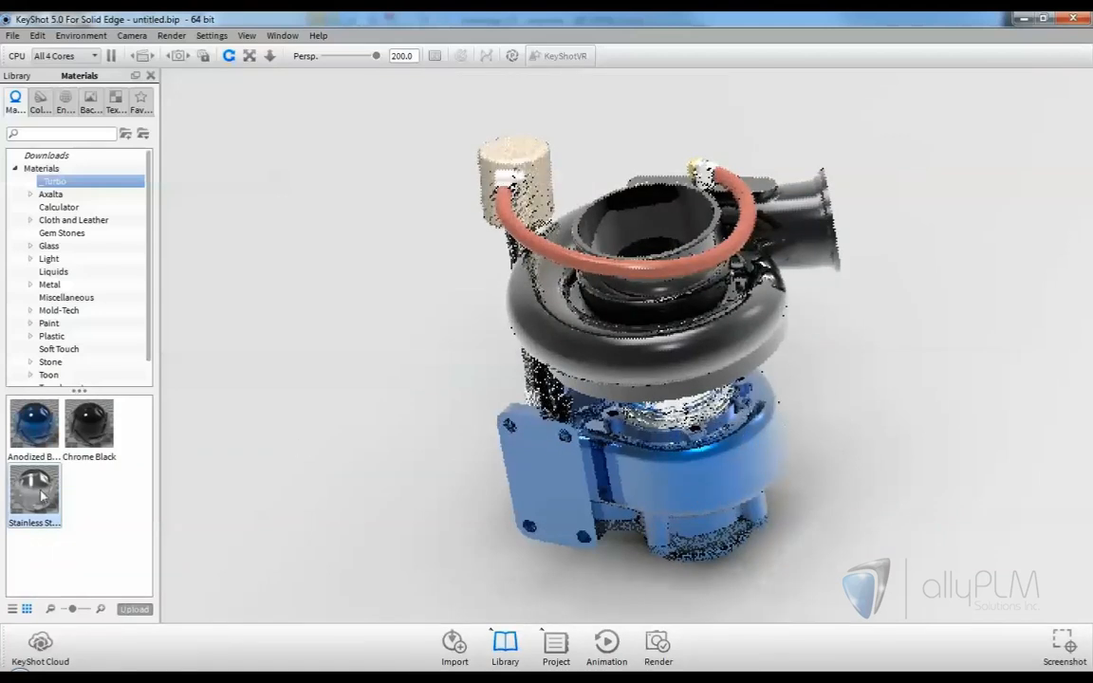
left_click_drag(35, 489, 460, 168)
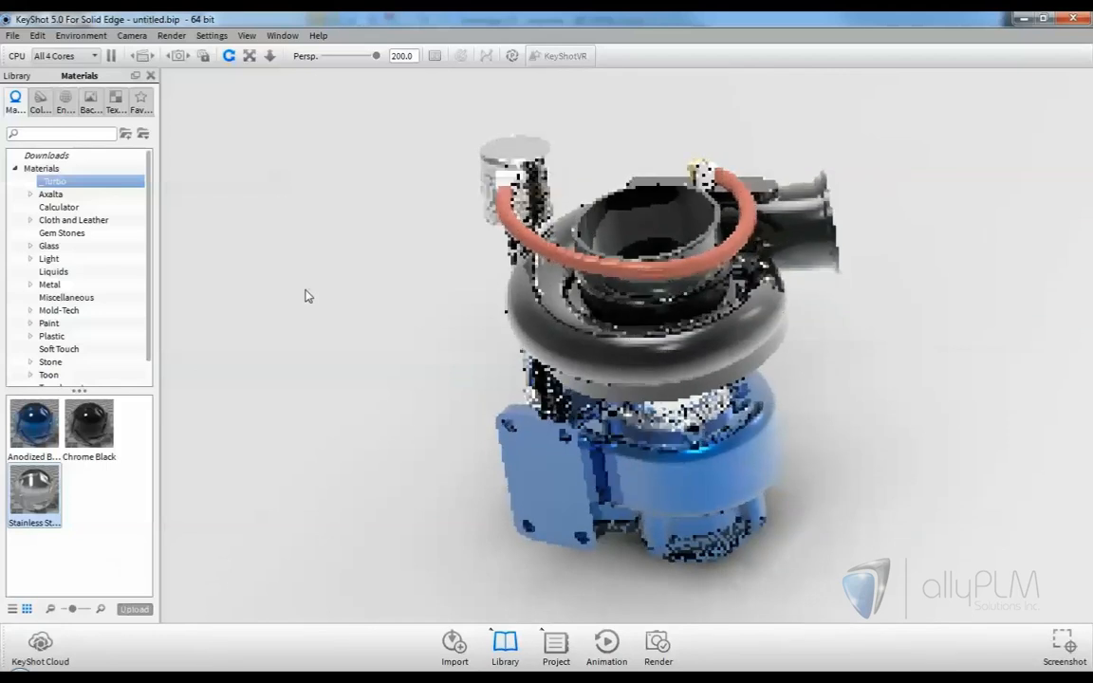
left_click_drag(306, 290, 305, 291)
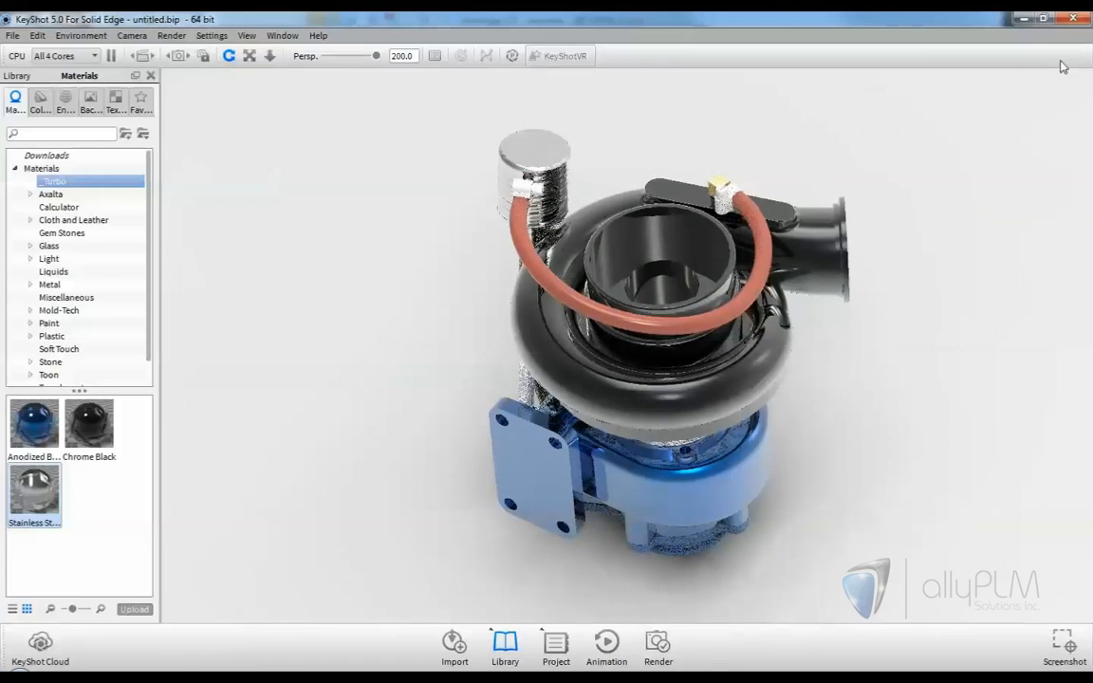
Step: Close KeyShot and discard the scene changes, returning to BD-00234_A.asm in Solid Edge
left_click(1075, 18)
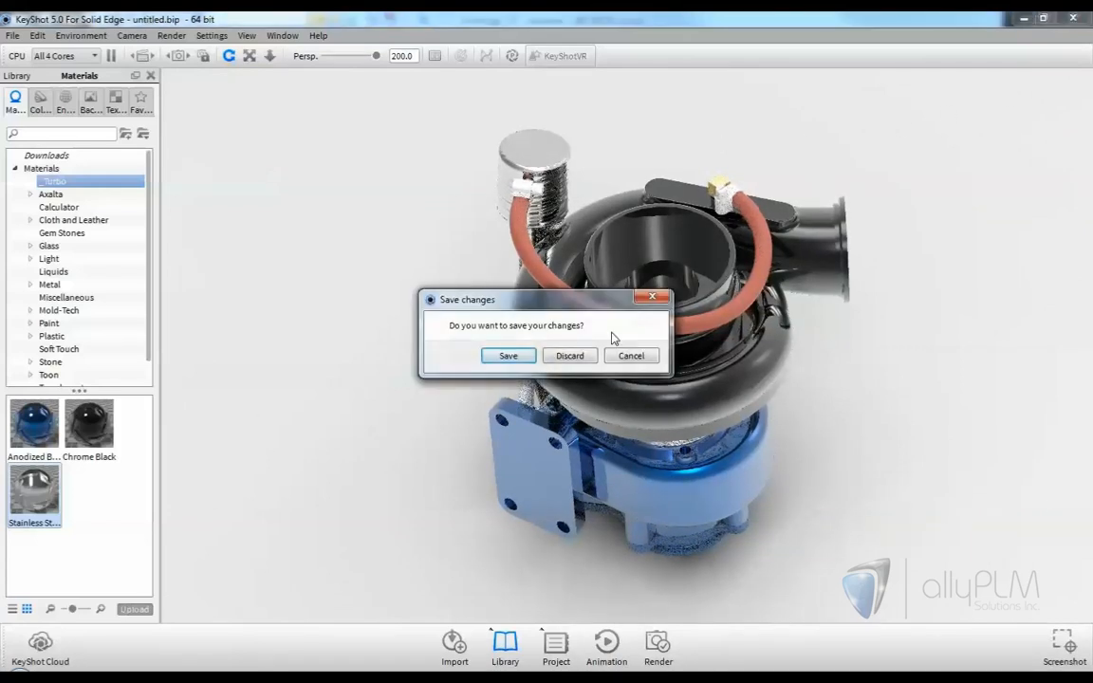
left_click(551, 361)
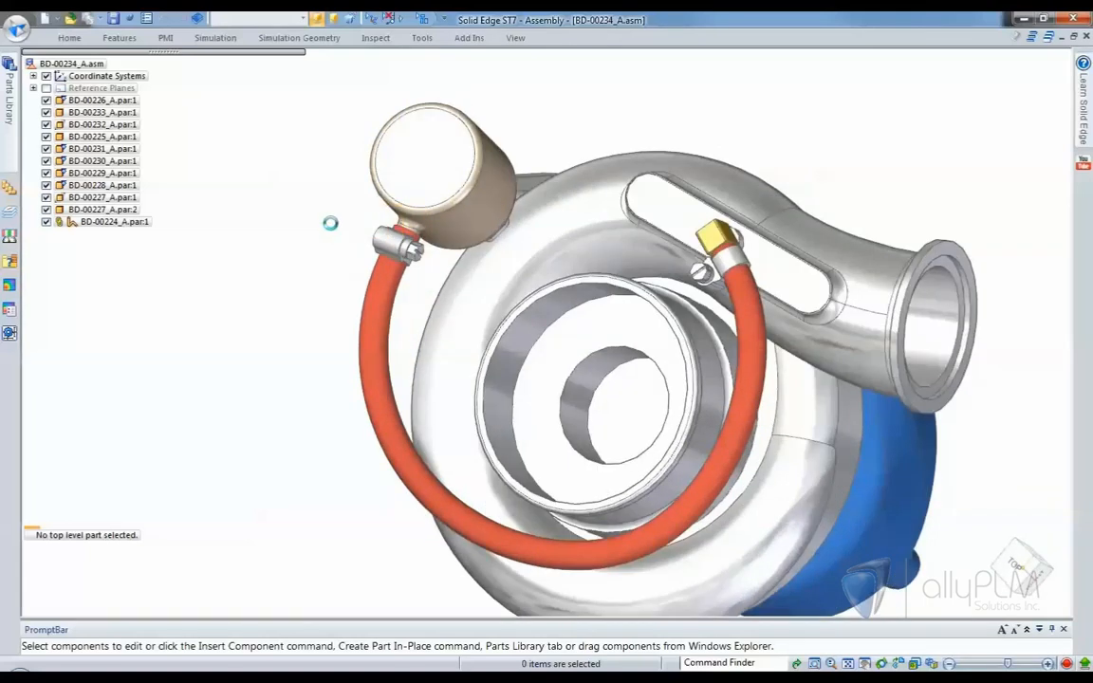
Step: Try to rotate the canister's hose fitting and clamp about -41° around the canister axis using the steering wheel
left_click_drag(332, 224, 463, 273)
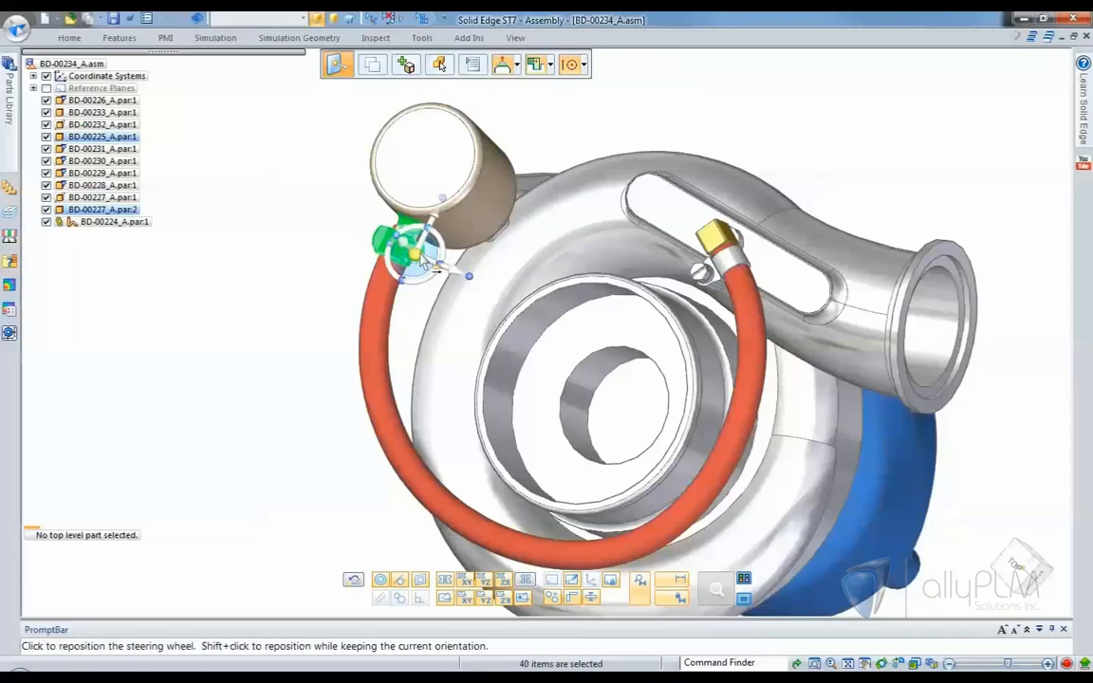
left_click(417, 255)
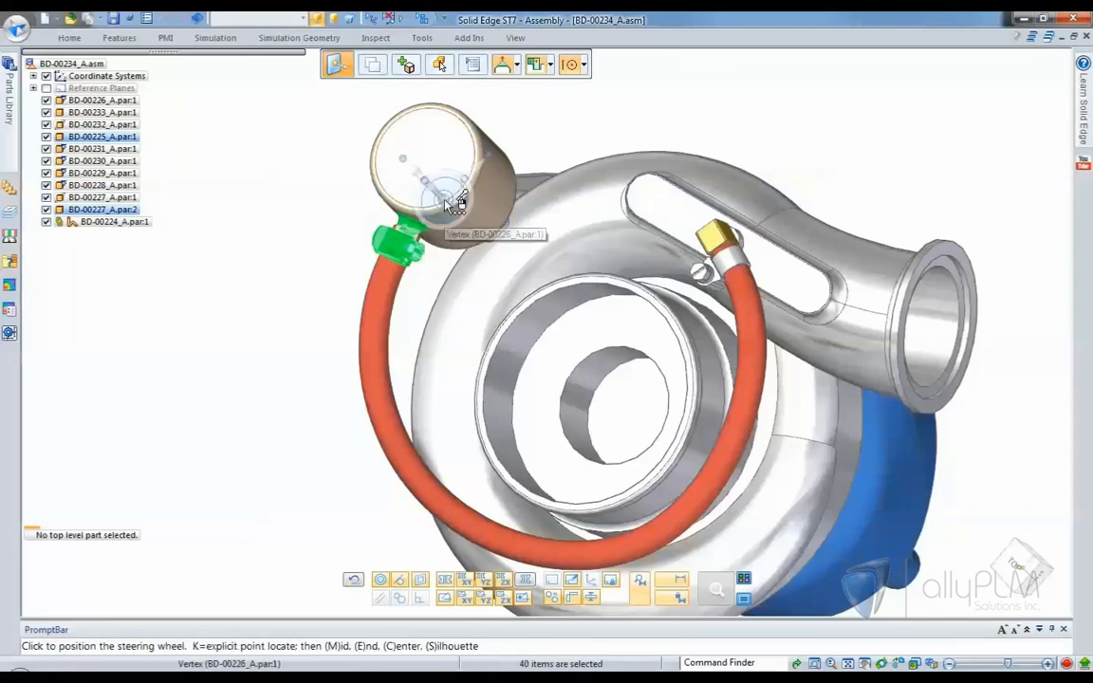
left_click(448, 200)
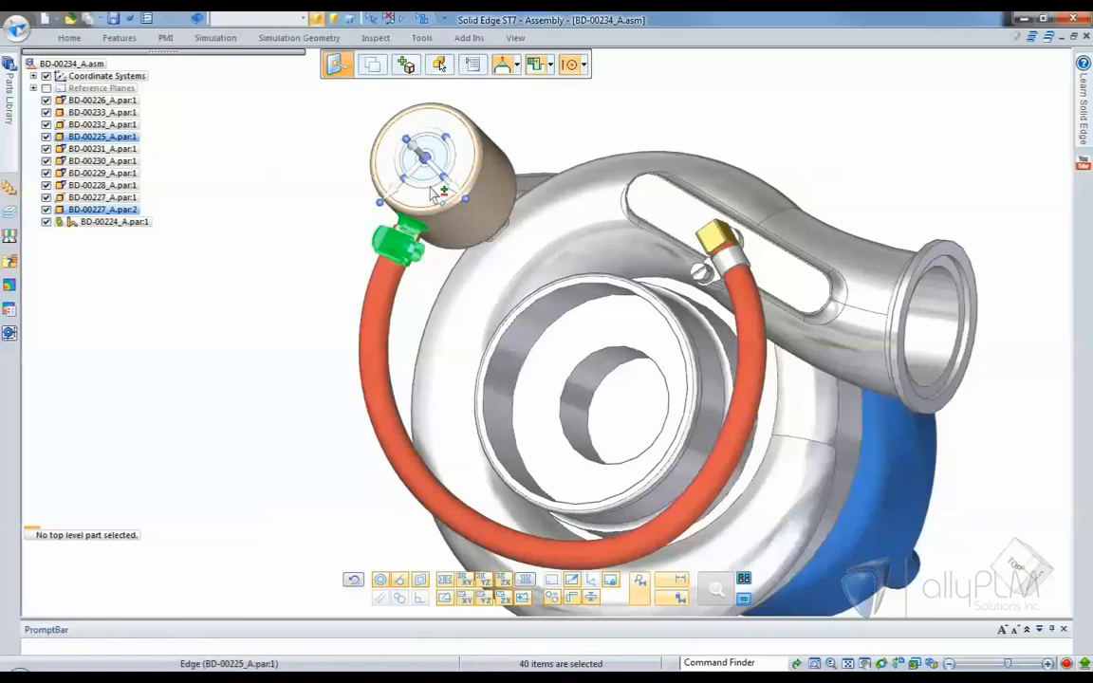
left_click(432, 189)
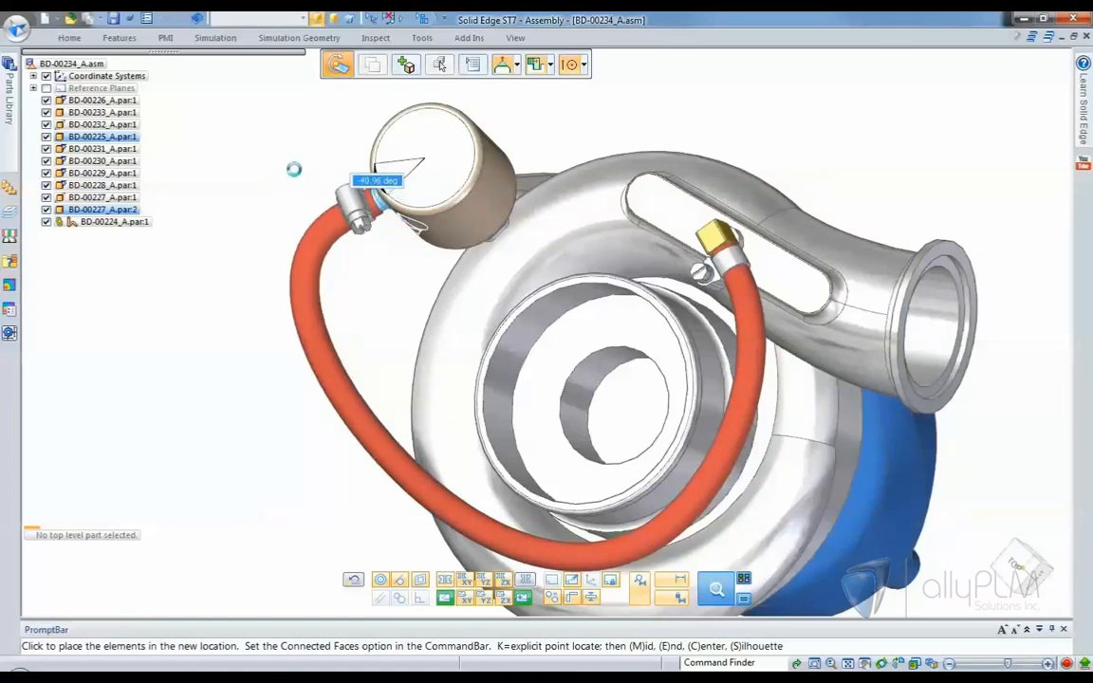
left_click(294, 169)
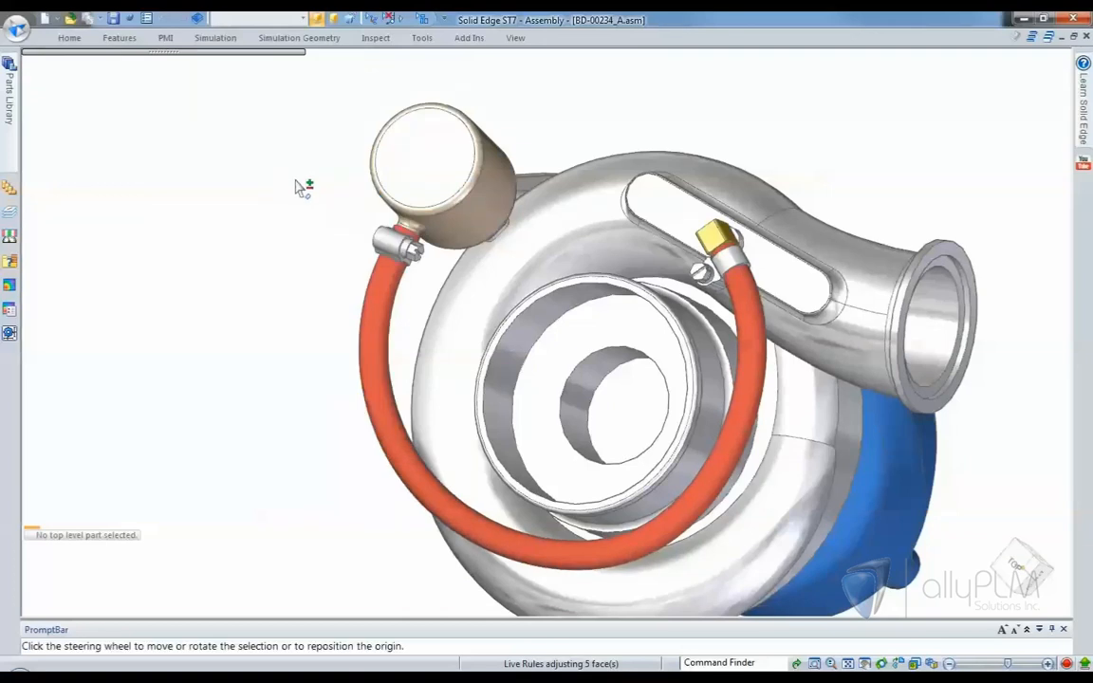
Step: Open the red hose BD-00224_A in XpresRoute and start editing the definition of its path Path_4
left_click(372, 302)
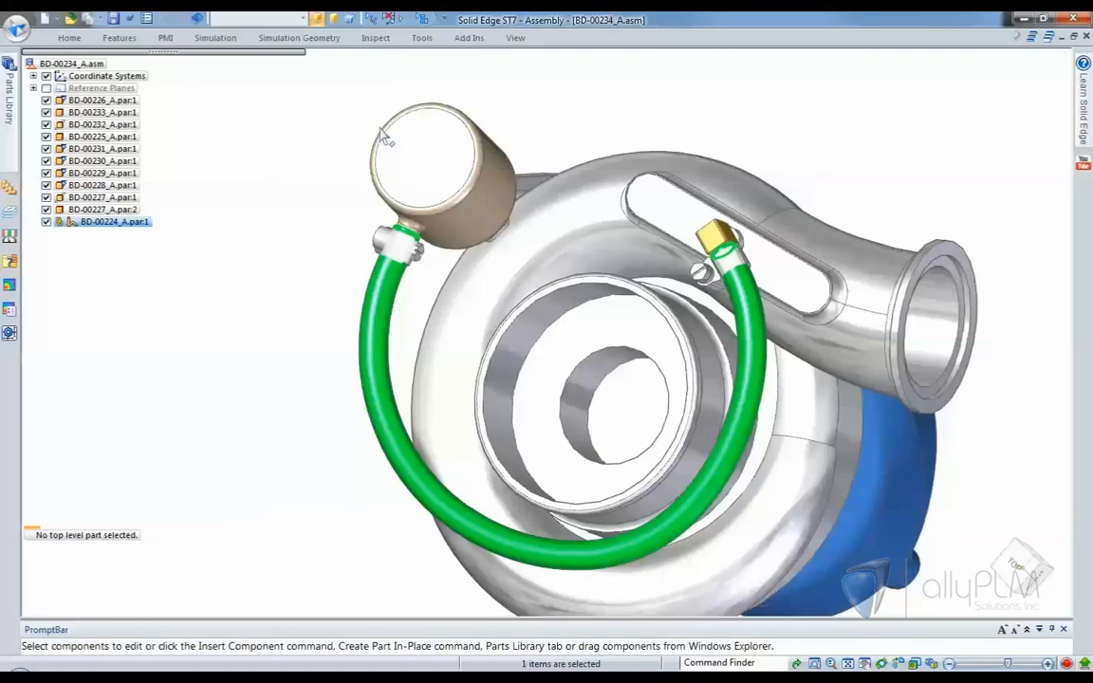
left_click(422, 38)
left_click(709, 59)
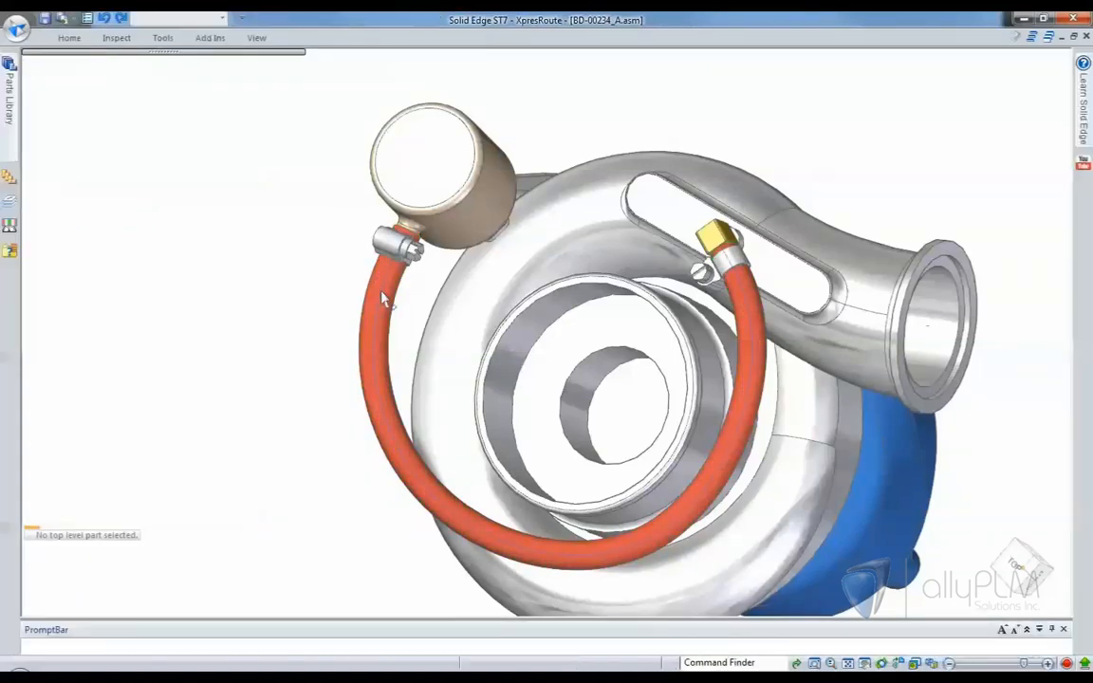
left_click(384, 300)
right_click(385, 300)
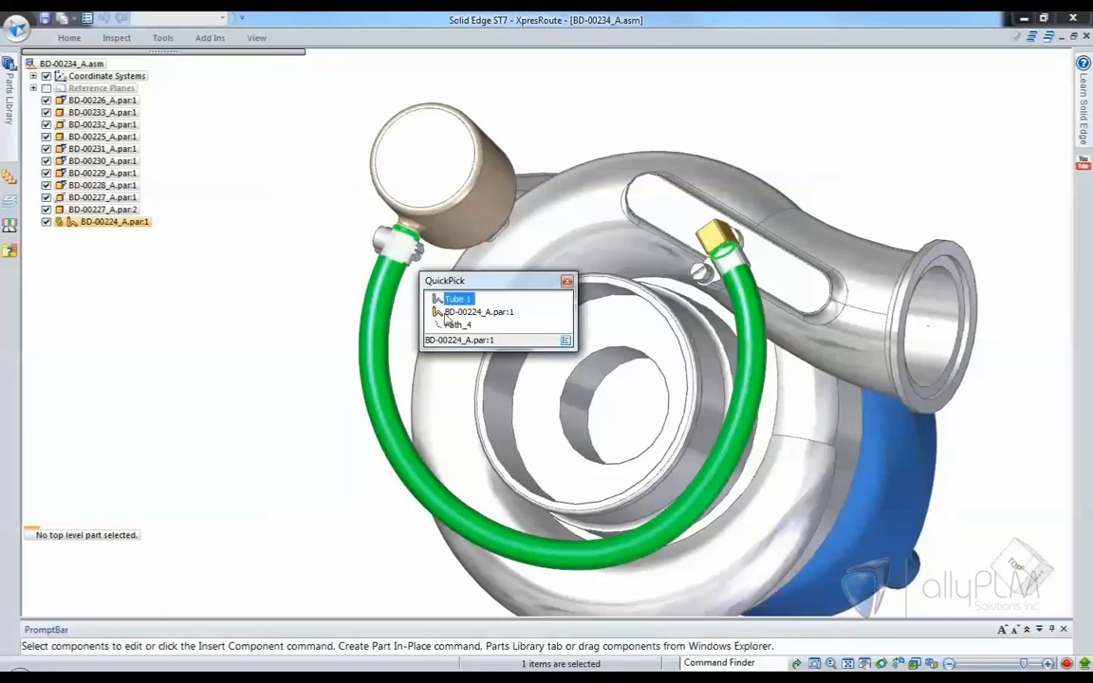
left_click(458, 326)
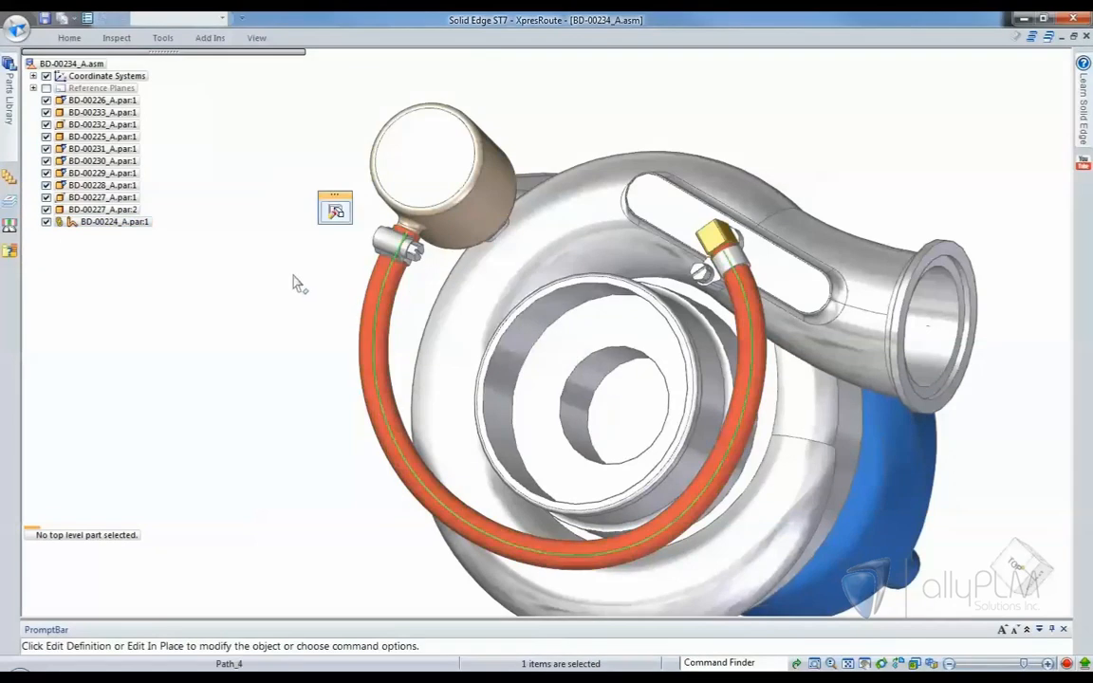
left_click(334, 211)
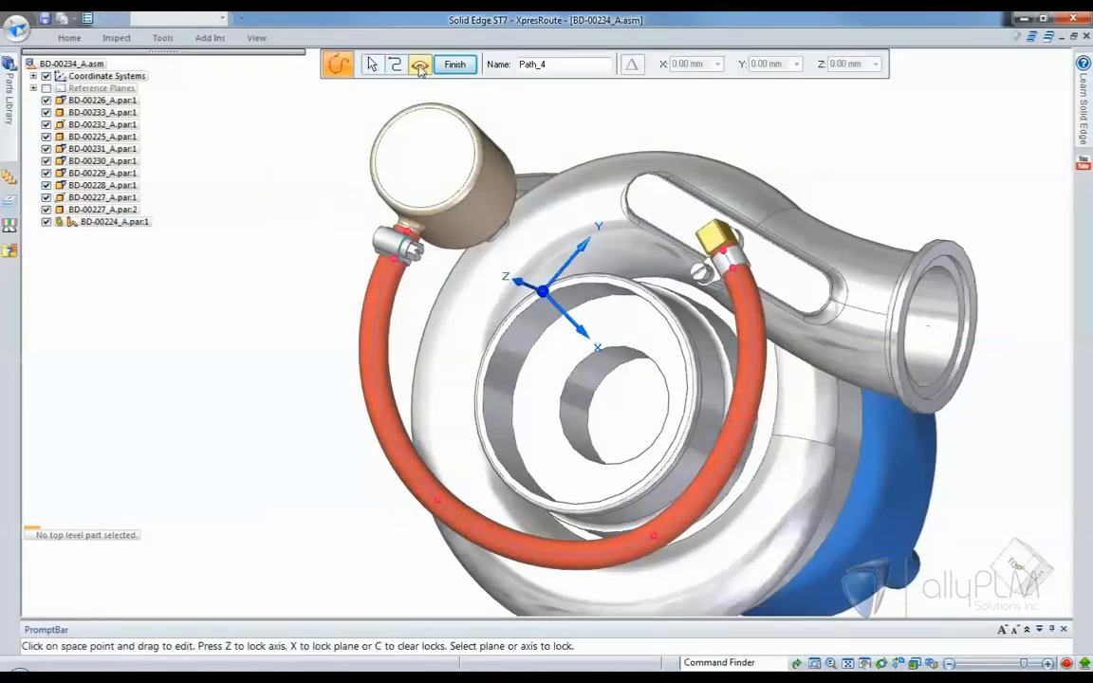
Step: Set Path_4 to a fixed length of 370 mm constrained along the X axis, and return to the assembly environment
left_click(420, 66)
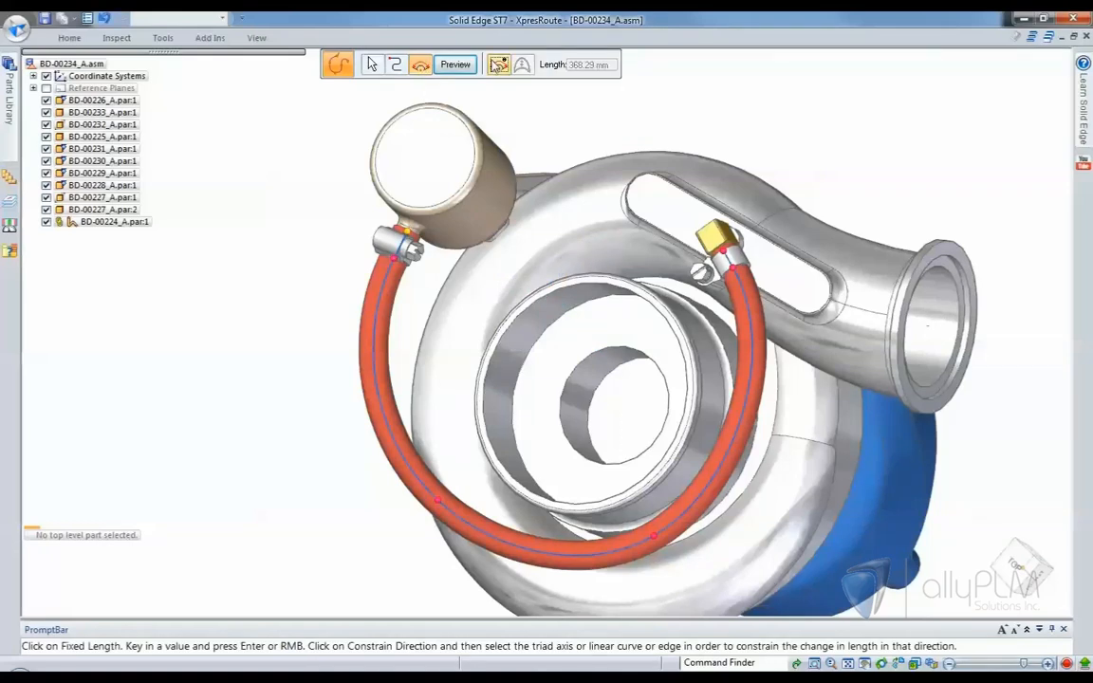
left_click(498, 65)
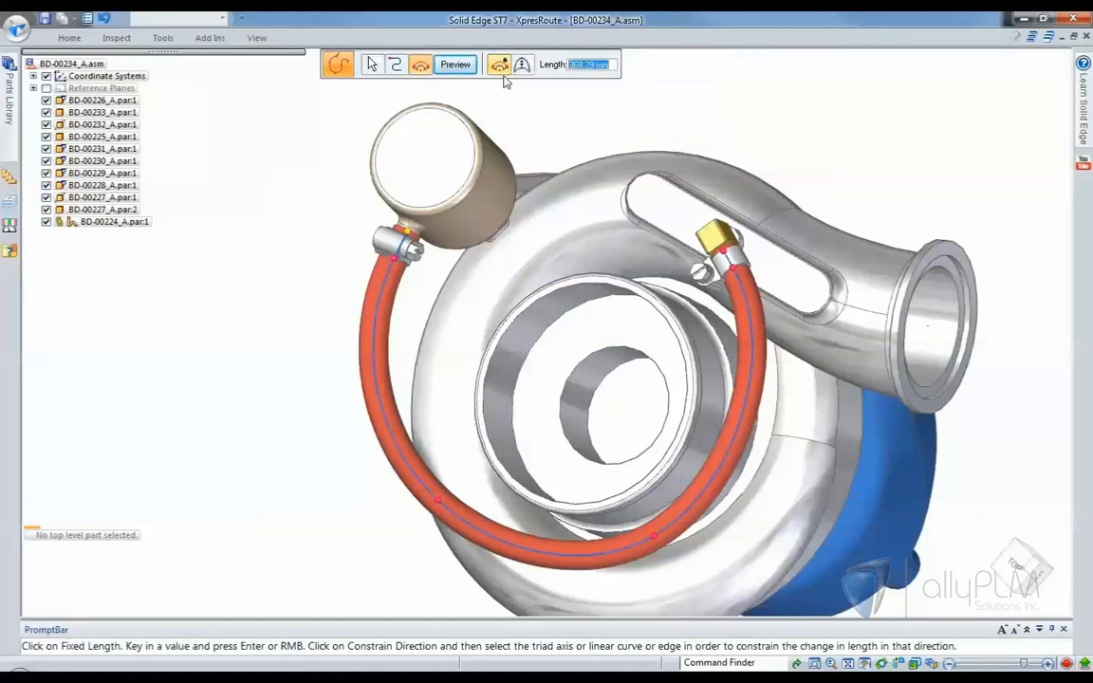
type("370")
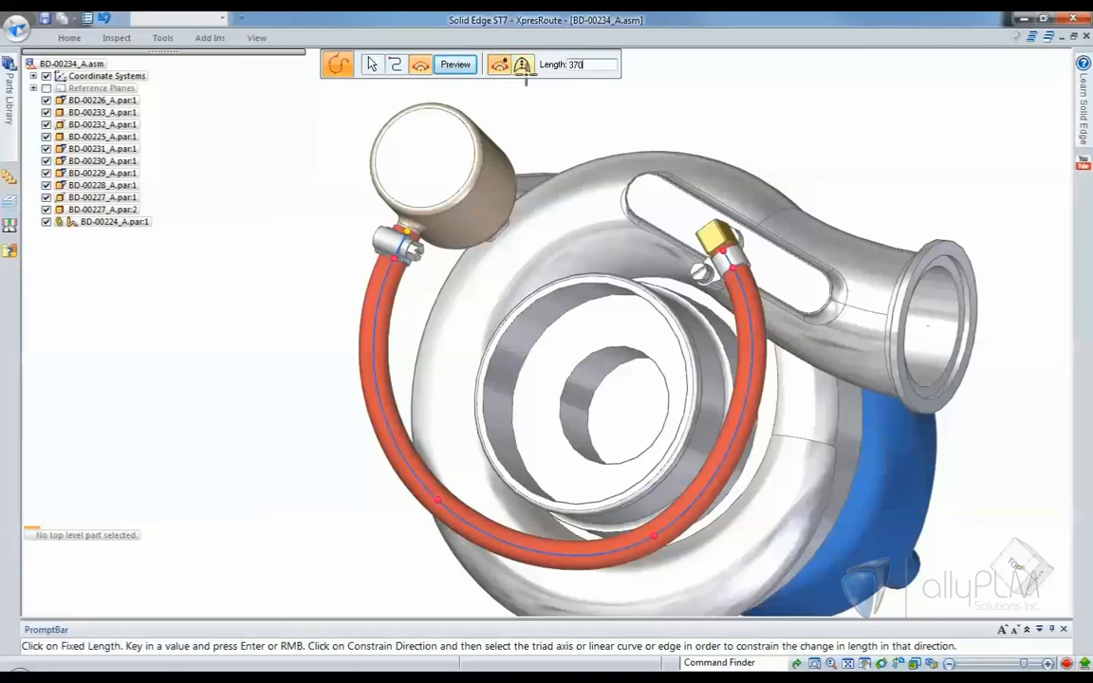
left_click(521, 64)
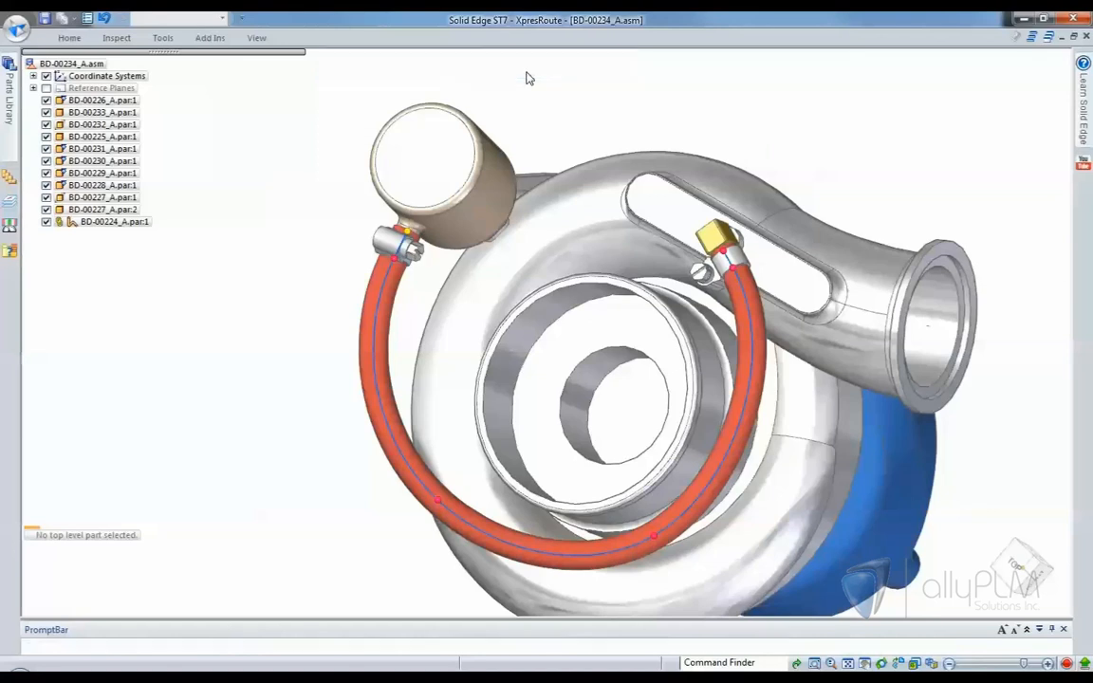
left_click(566, 313)
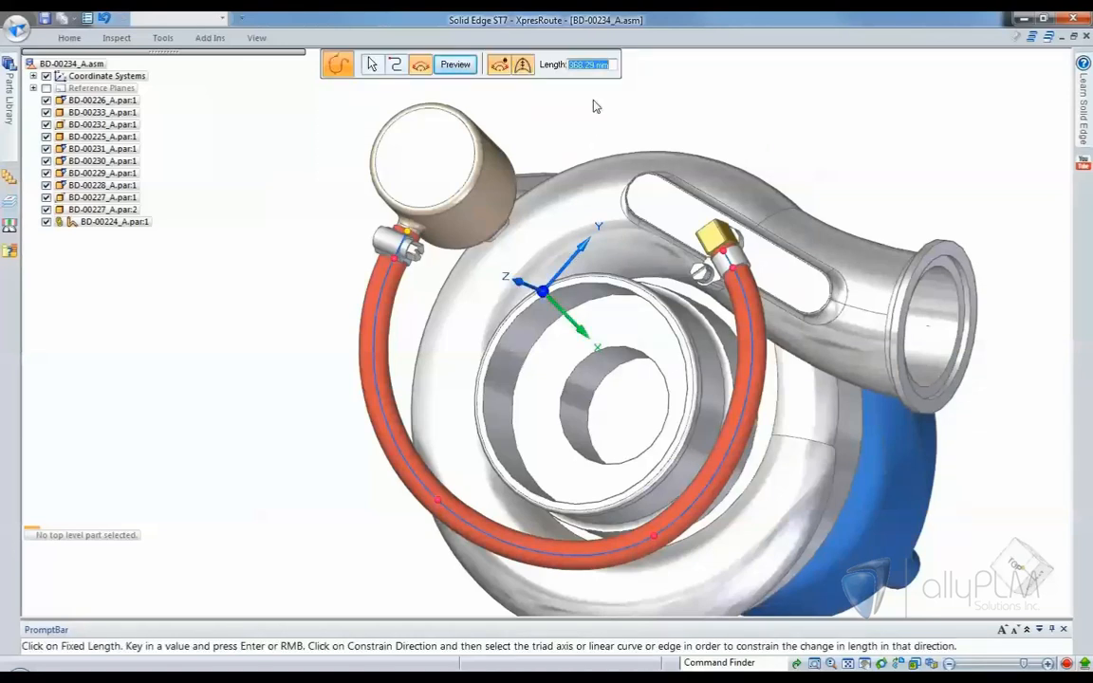
type("378")
key("Return")
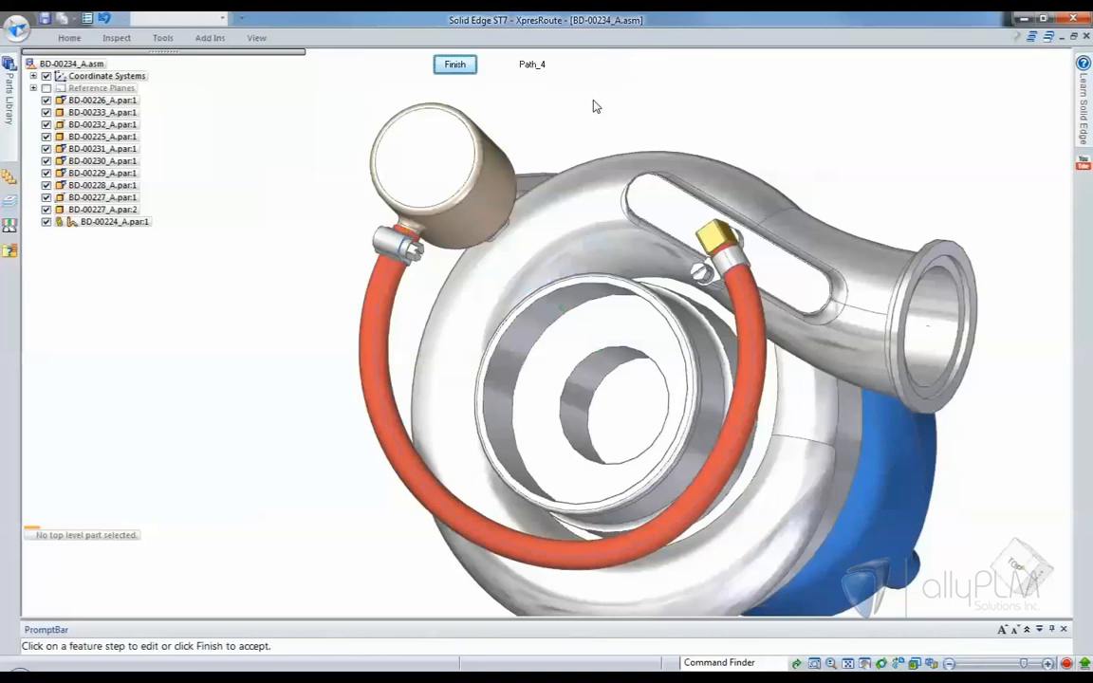
key("Escape")
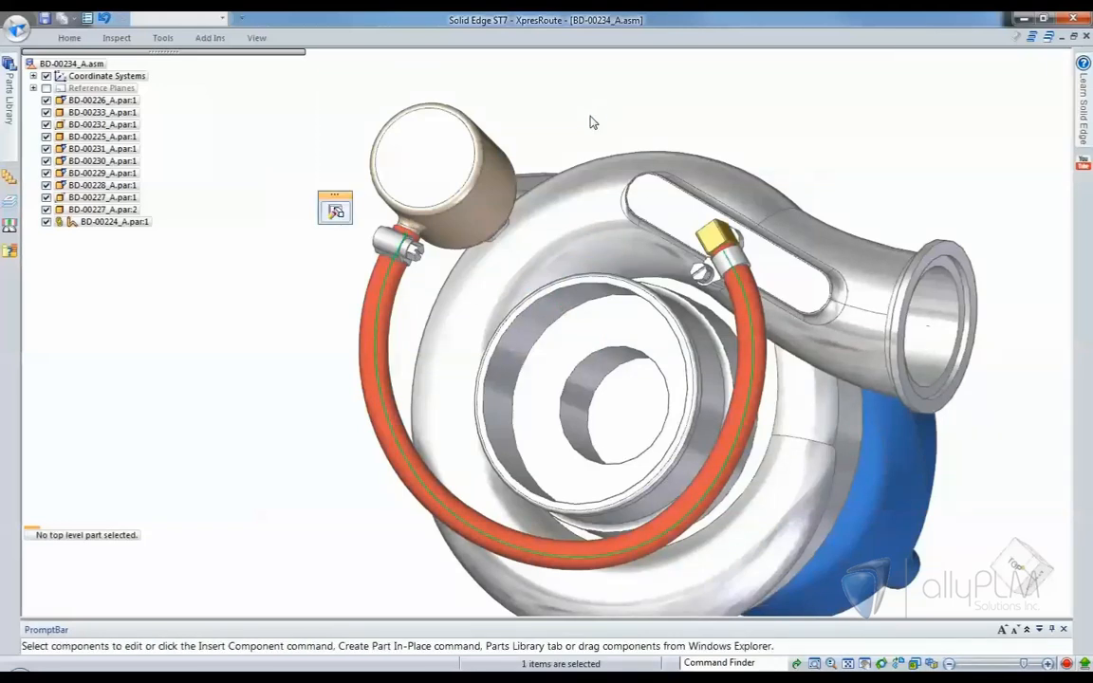
right_click_drag(591, 115, 540, 67)
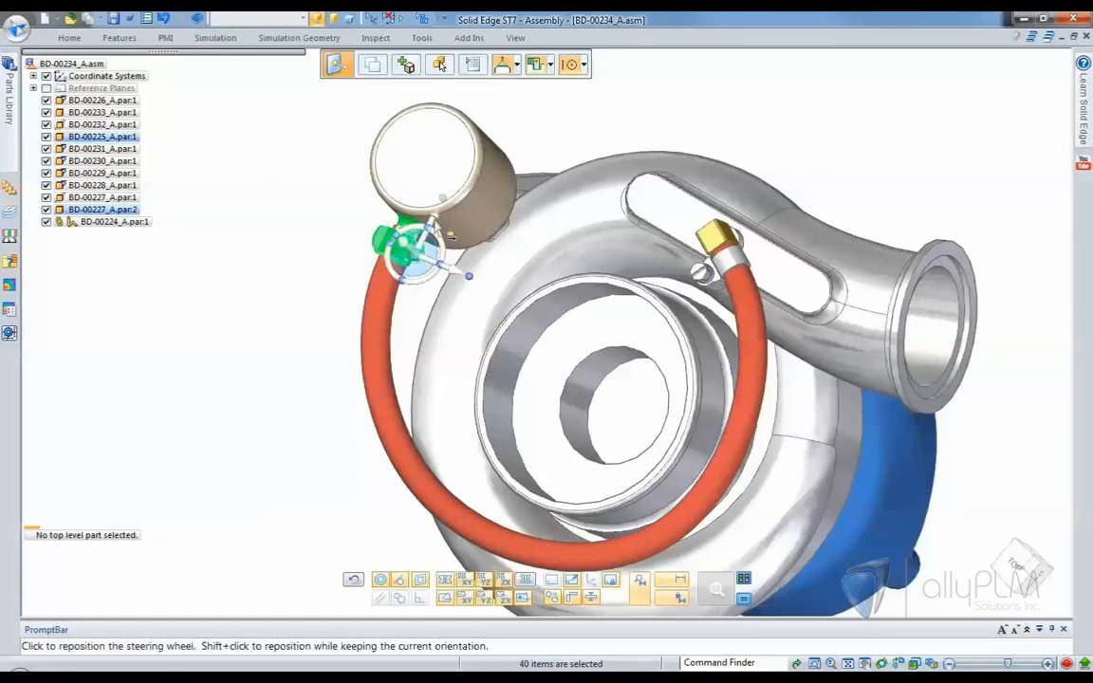
Step: Try rotating the hose fitting and clamp about -38° around the canister axis with the fixed-length hose, and clear the selection
left_click(417, 257)
left_click(437, 208)
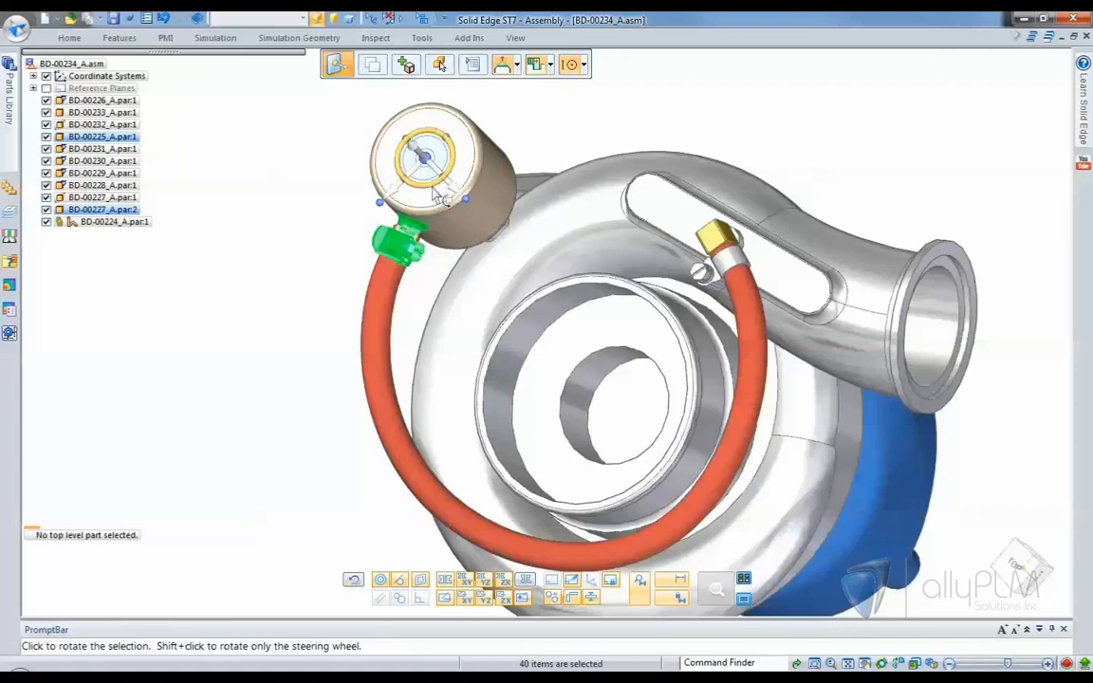
left_click(429, 187)
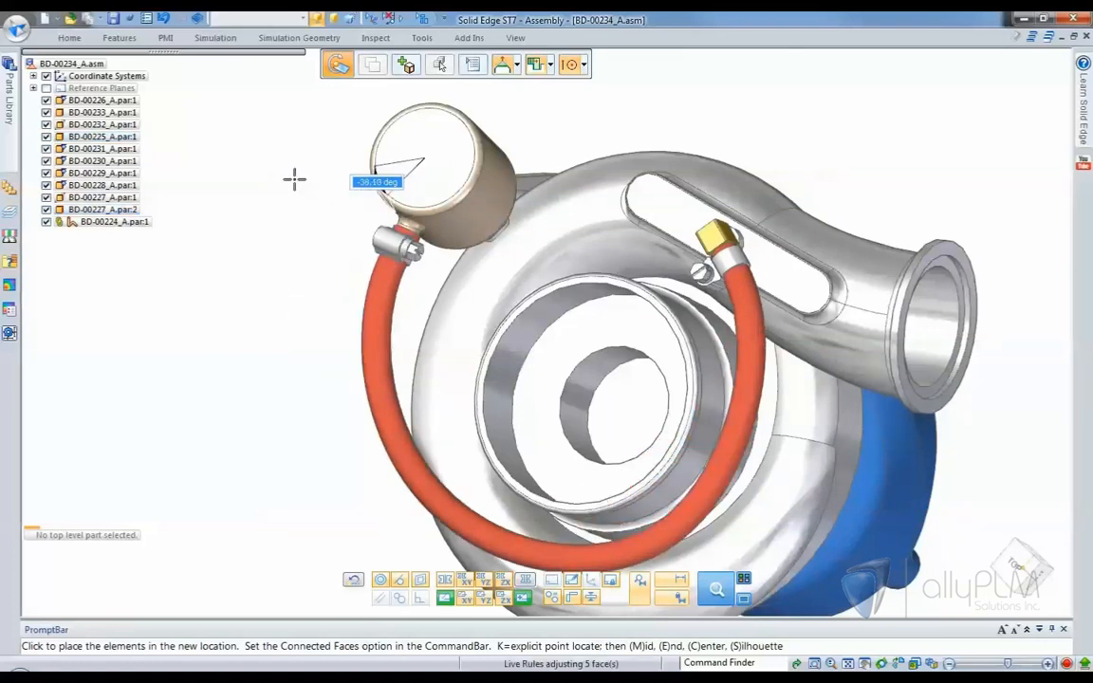
left_click(295, 179)
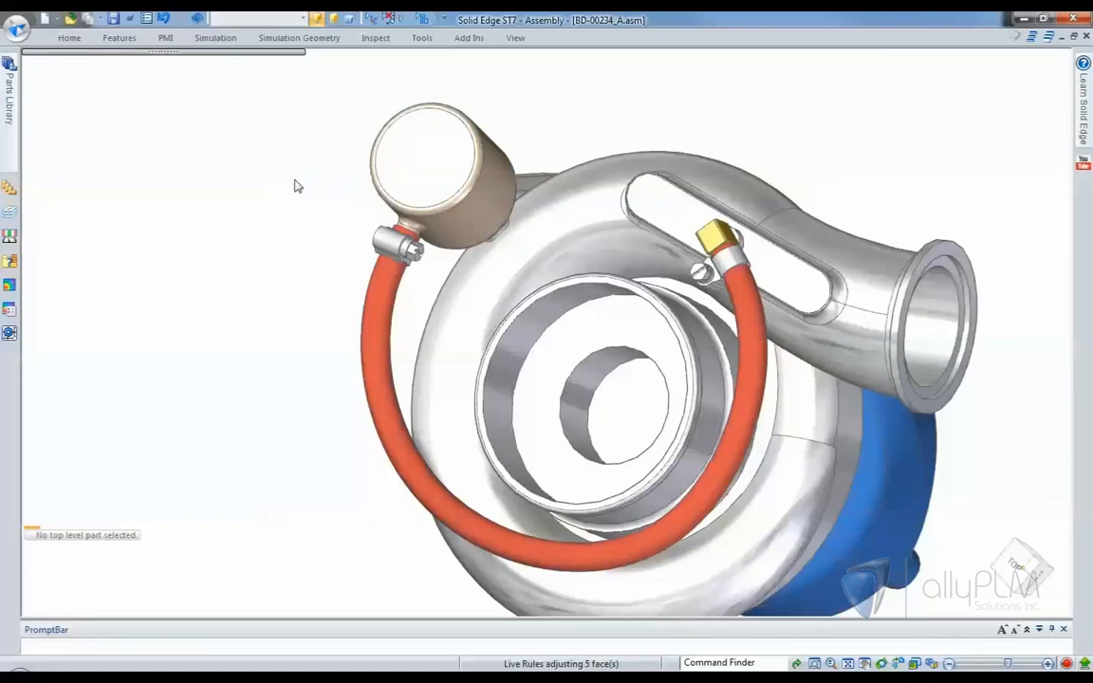
left_click(925, 105)
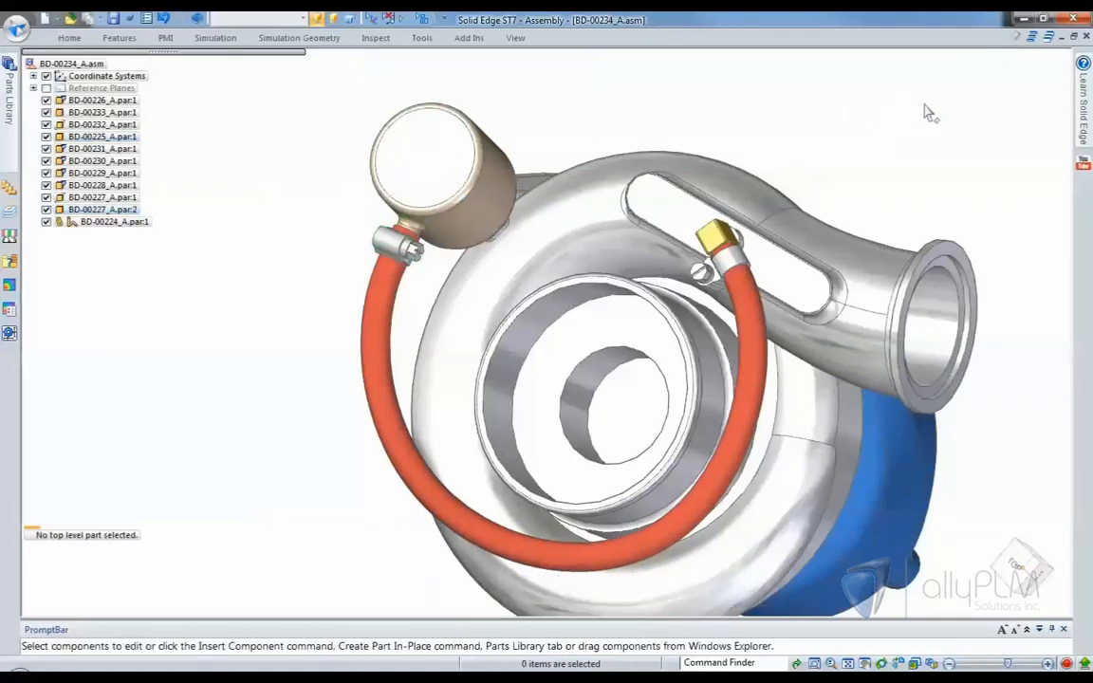
Step: Close BD-00234_A.asm and switch the top-level assembly BD-00001_A.asm to the 4-Support Structure display configuration
left_click(1087, 37)
left_click(568, 410)
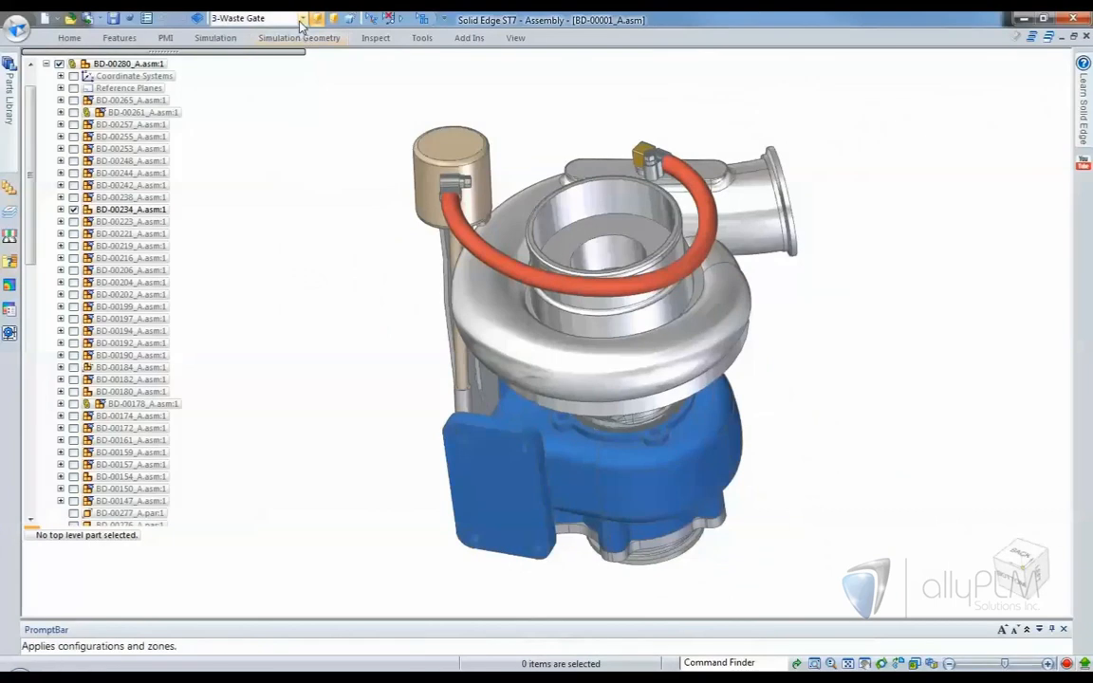
left_click(275, 18)
left_click(275, 77)
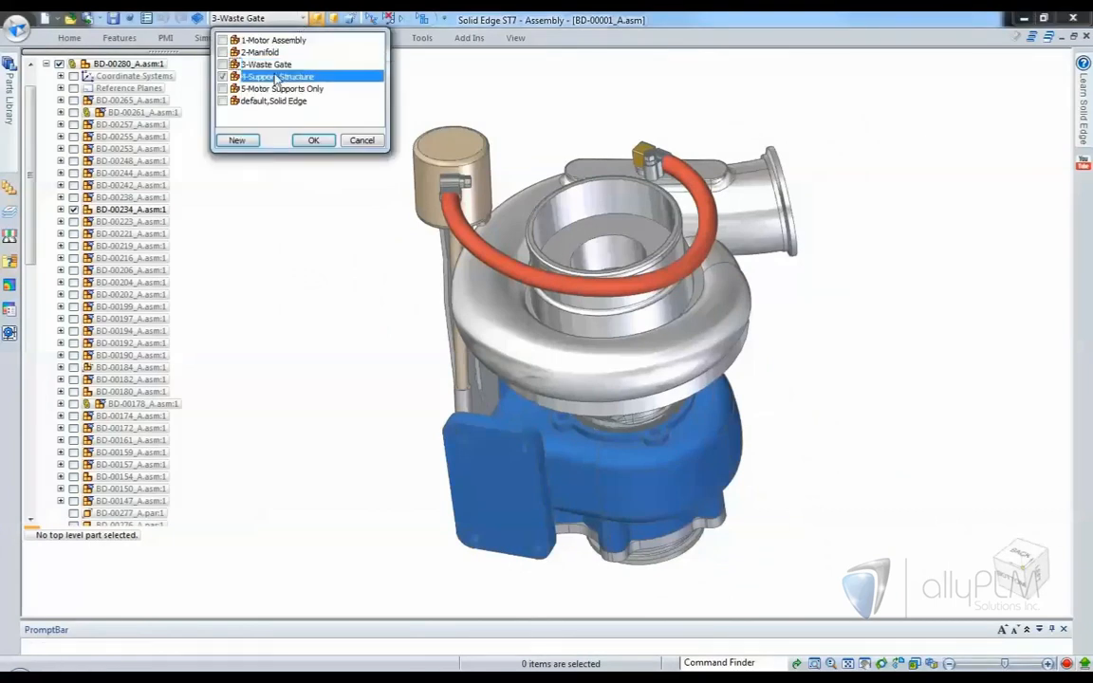
left_click(313, 140)
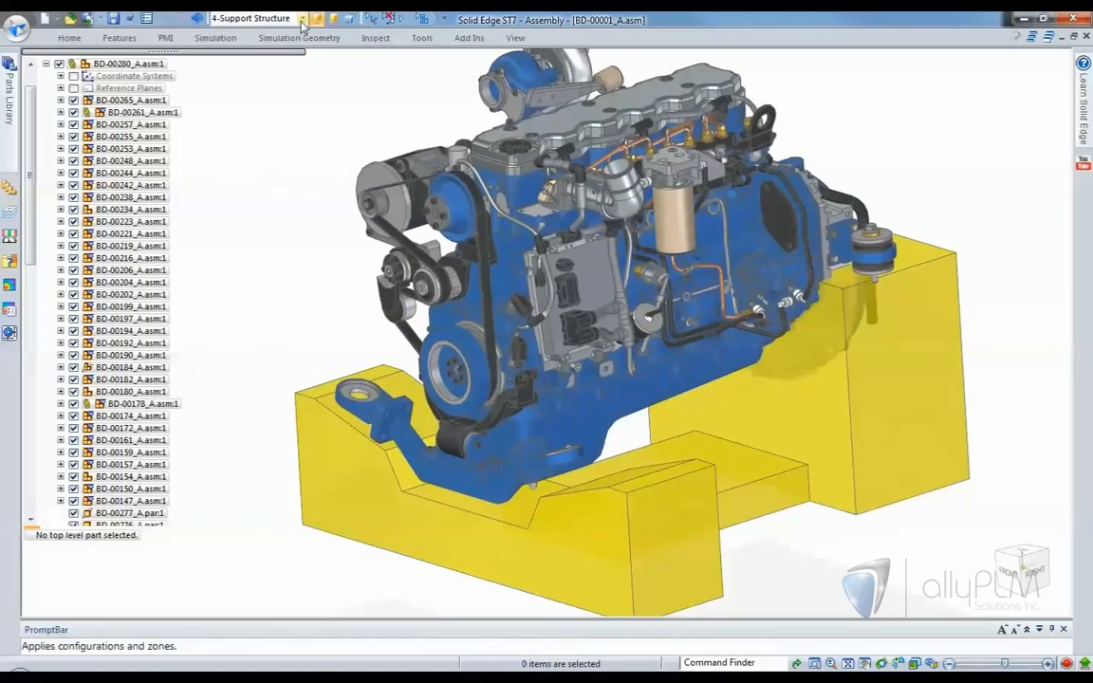
Step: Switch the display configuration to 5-Motor Supports Only
left_click(270, 19)
left_click(271, 90)
left_click(302, 139)
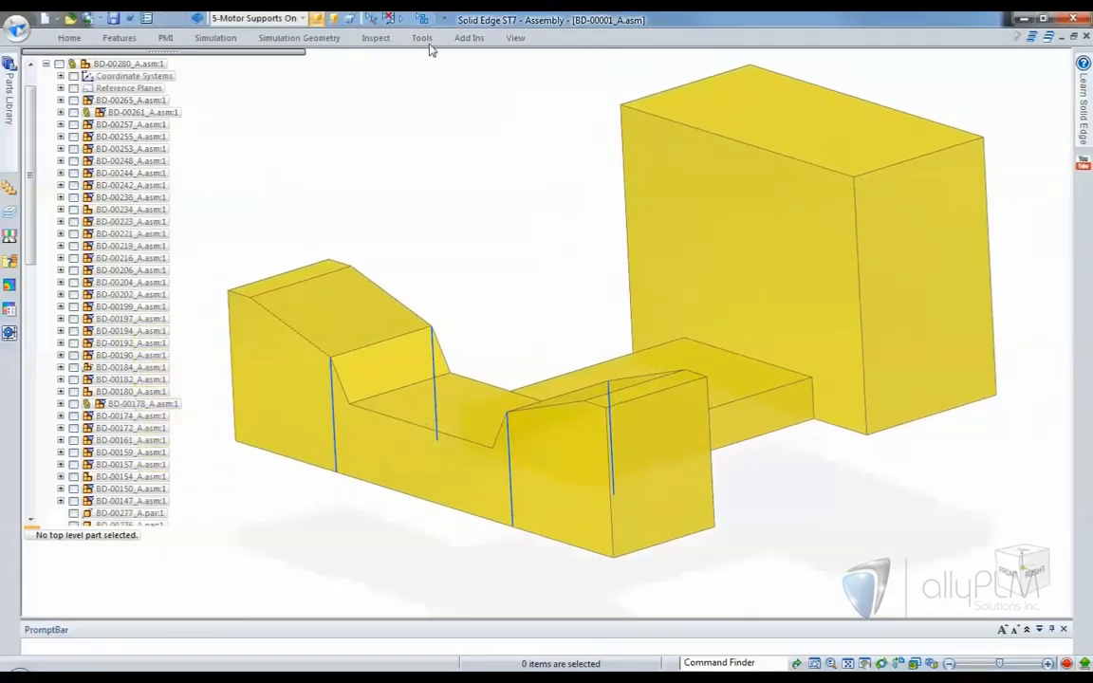
Step: Enter the frame design environment, start a frame, and set its preferred orientation to the YZ plane
left_click(422, 38)
left_click(712, 92)
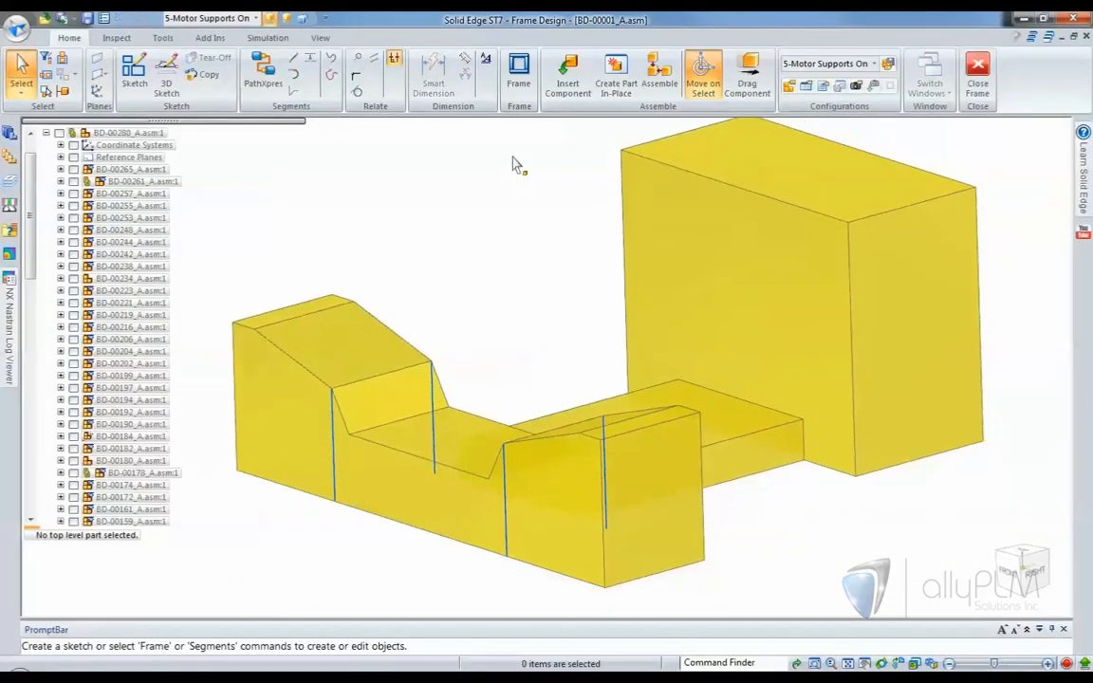
left_click(519, 76)
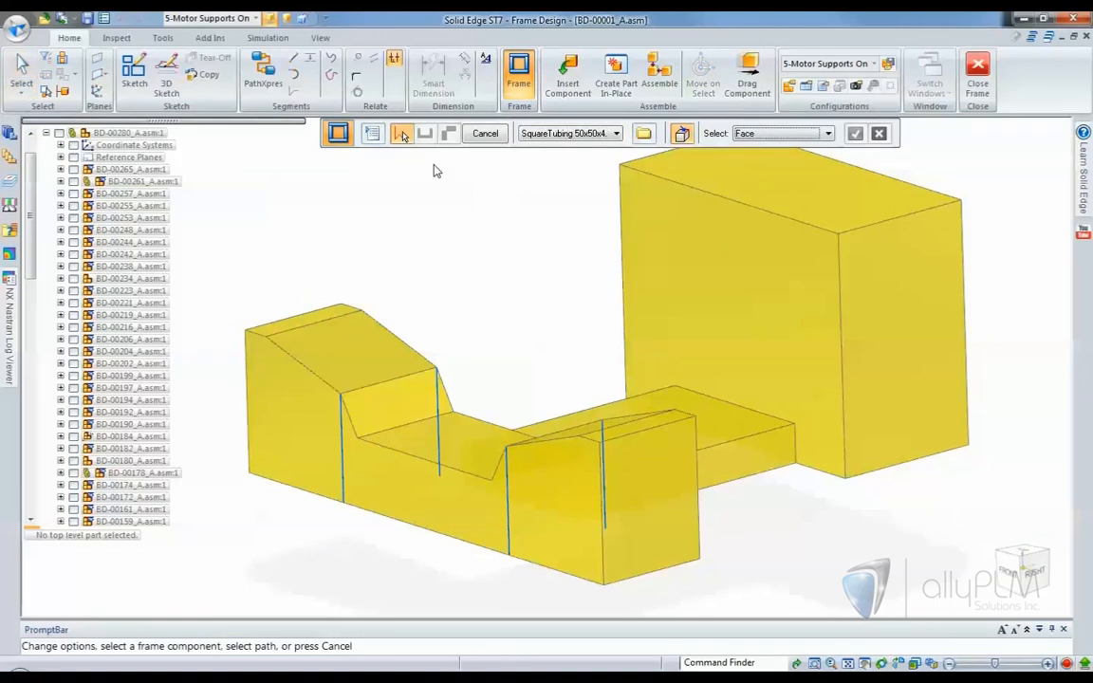
left_click(340, 129)
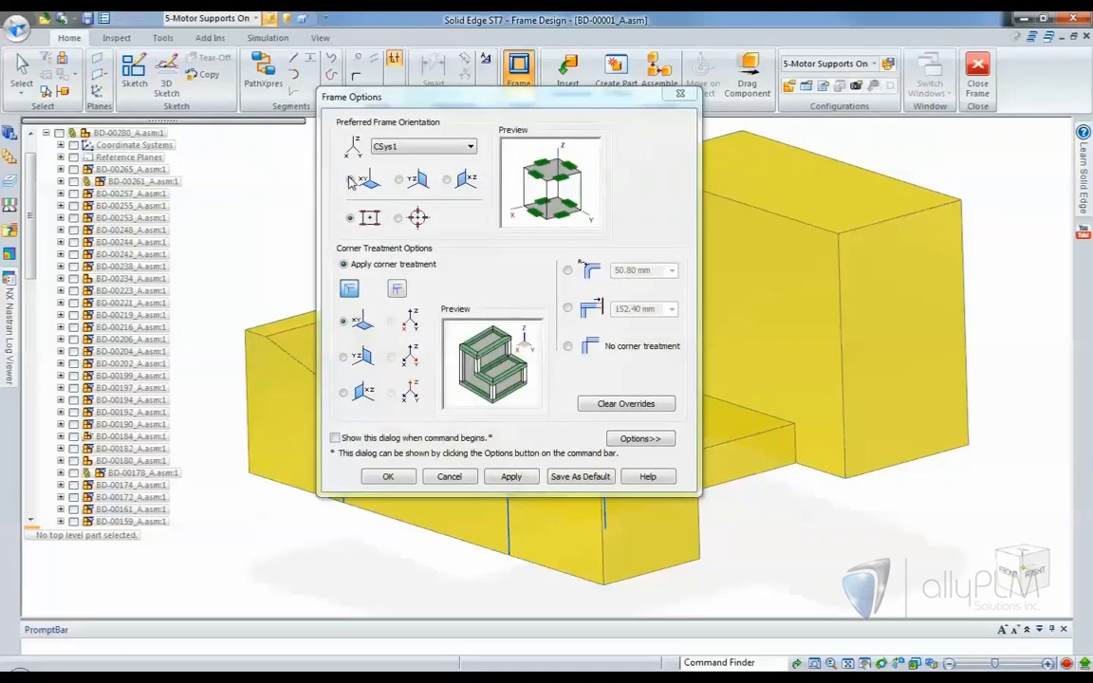
left_click(399, 180)
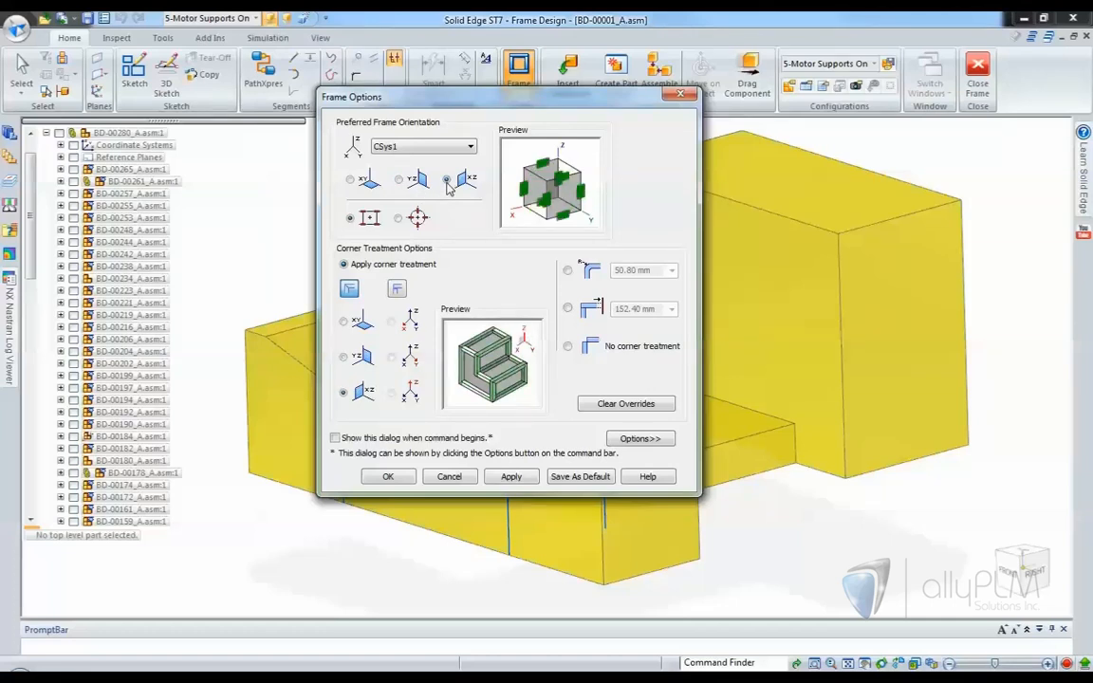
left_click(400, 180)
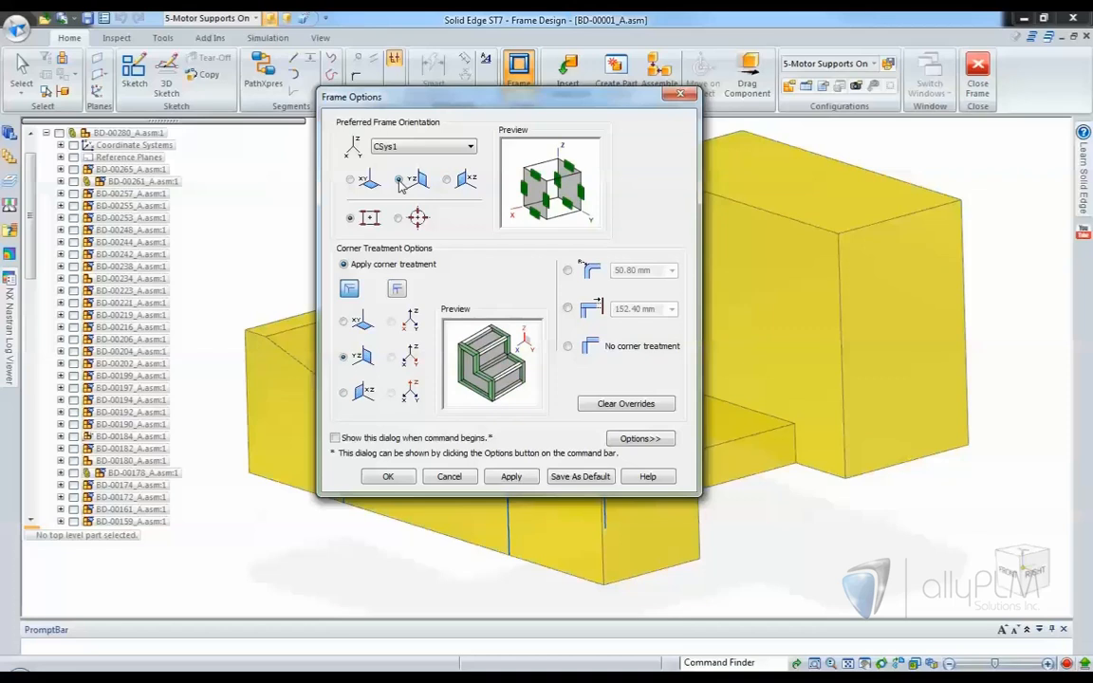
left_click(386, 478)
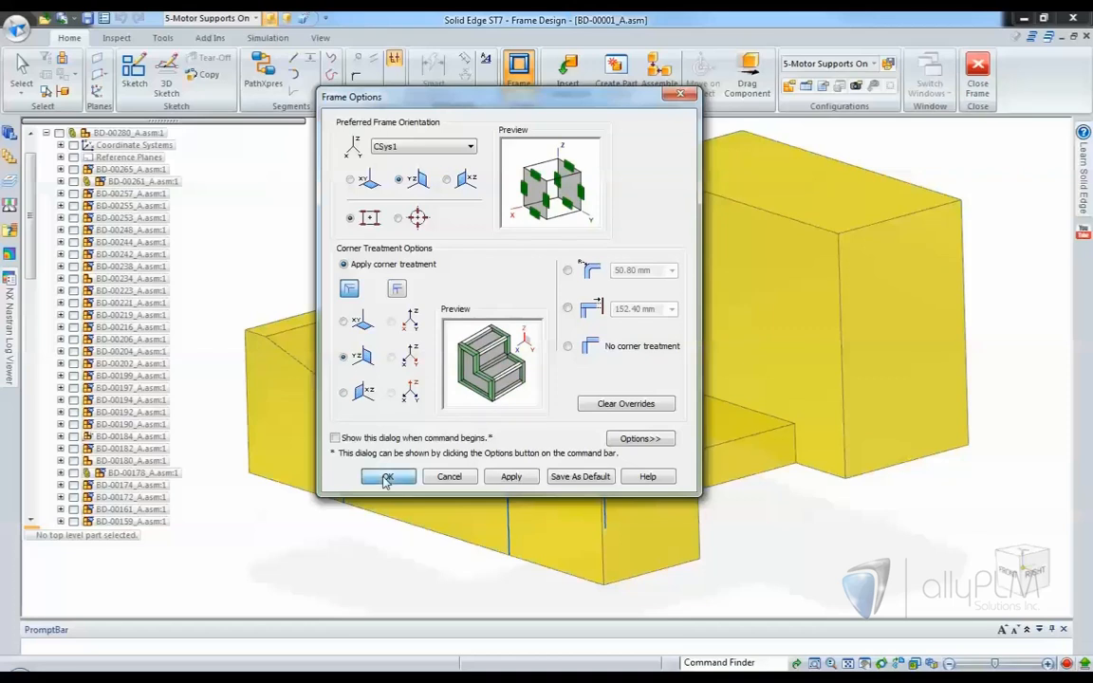
Step: Create a 50x50x4 square-tubing frame along all edges of the tall block using the Body selection
left_click(750, 134)
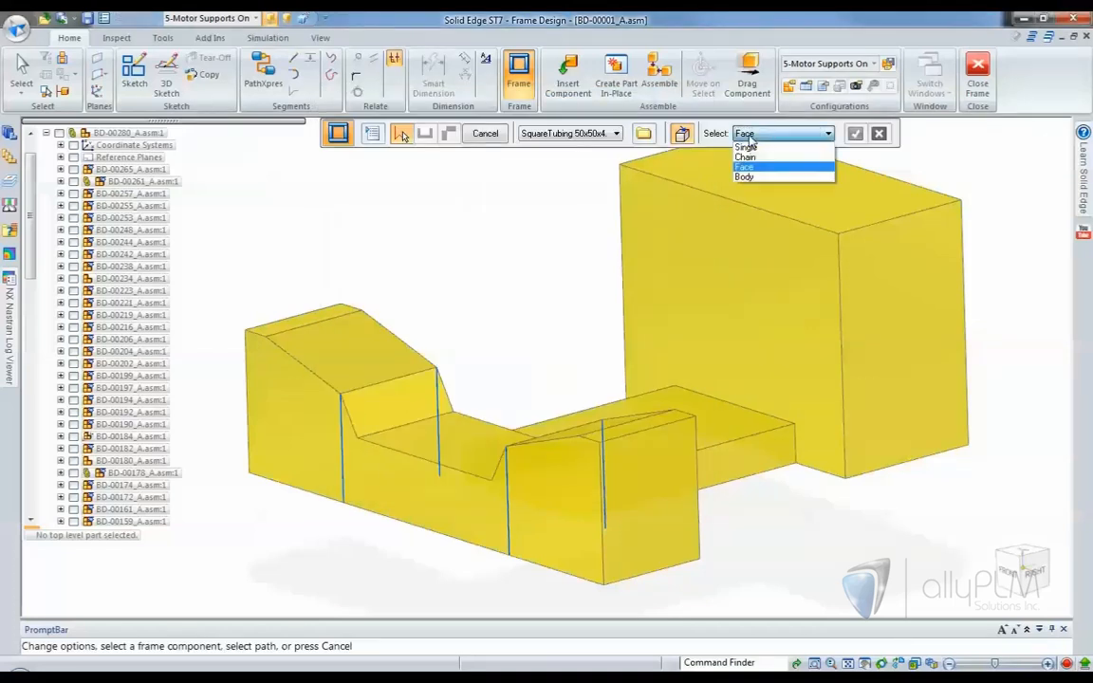
left_click(750, 173)
left_click(740, 190)
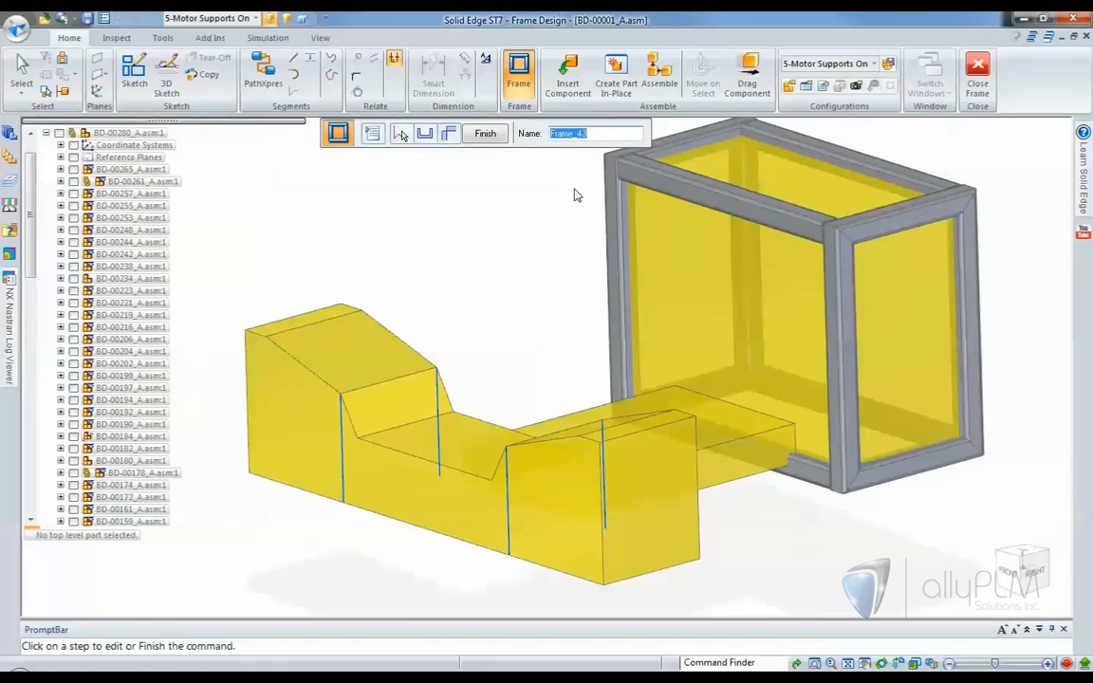
Step: Remove the long upper front edge from the tall block's frame path using Single selection, and finish the frame
left_click(400, 134)
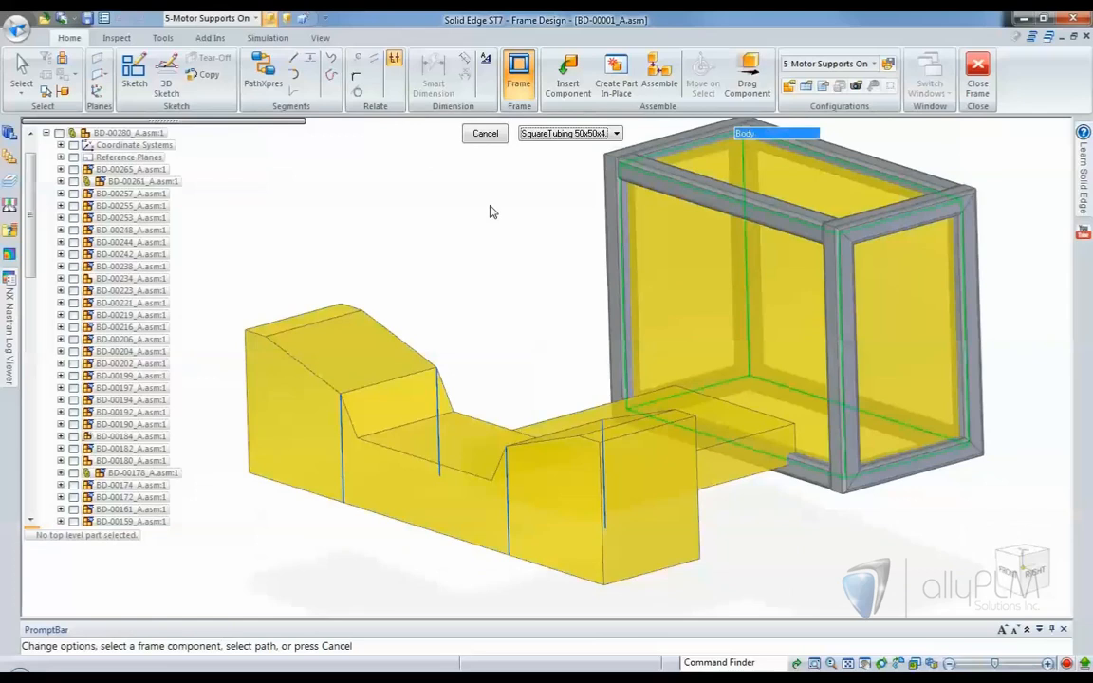
left_click(745, 136)
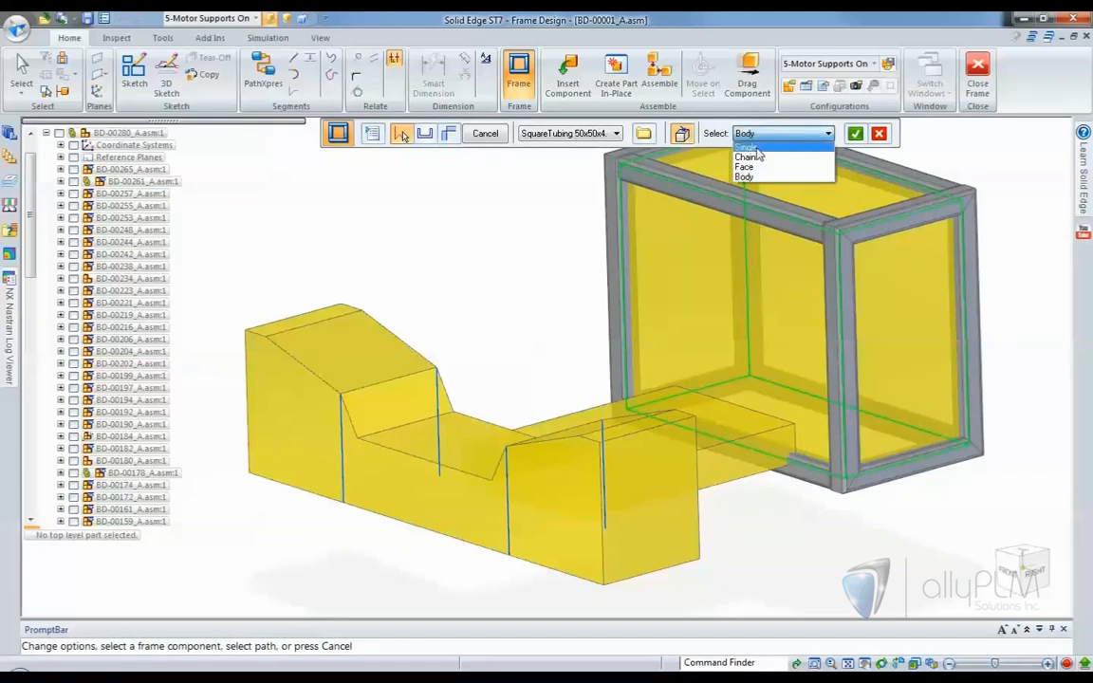
left_click(756, 148)
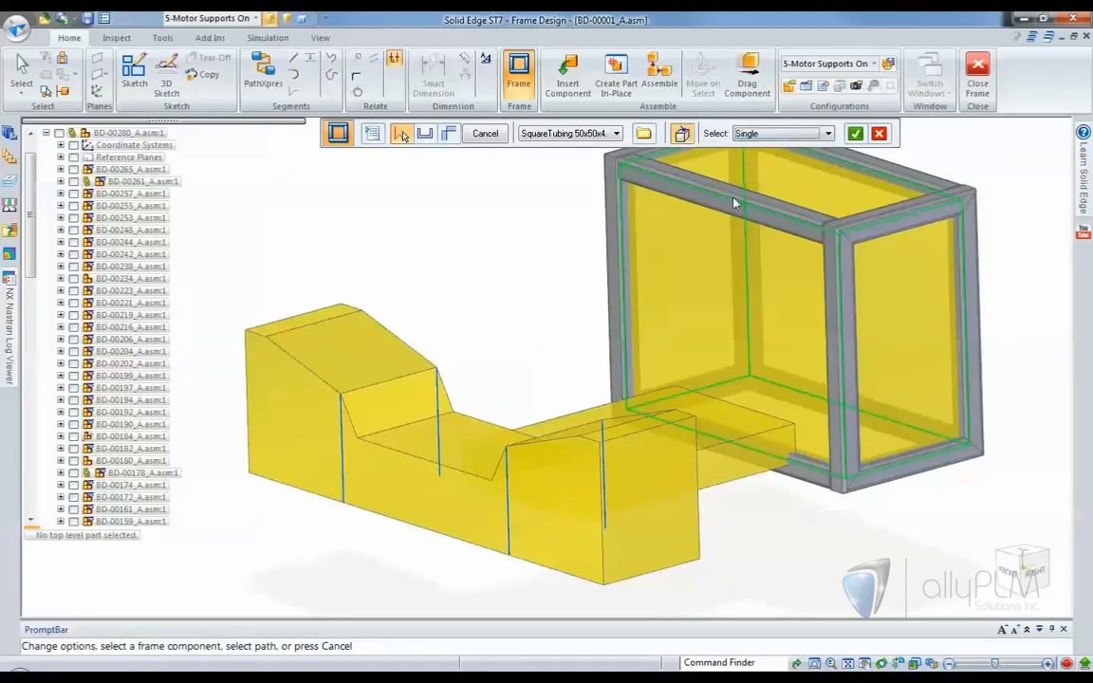
right_click(512, 220)
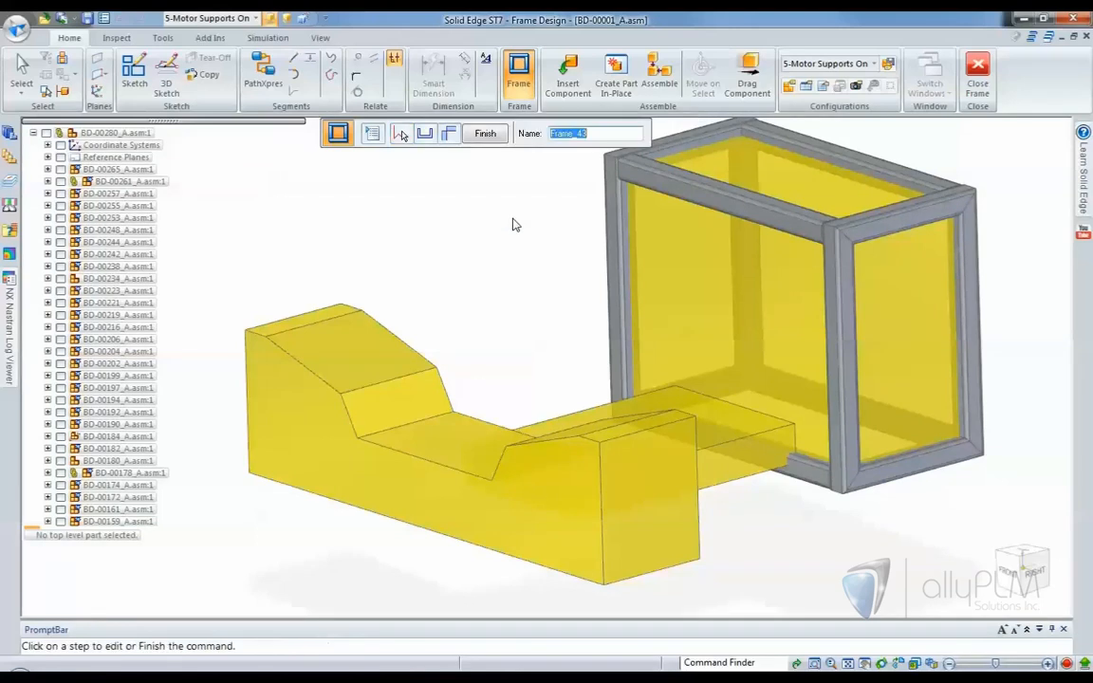
right_click(516, 225)
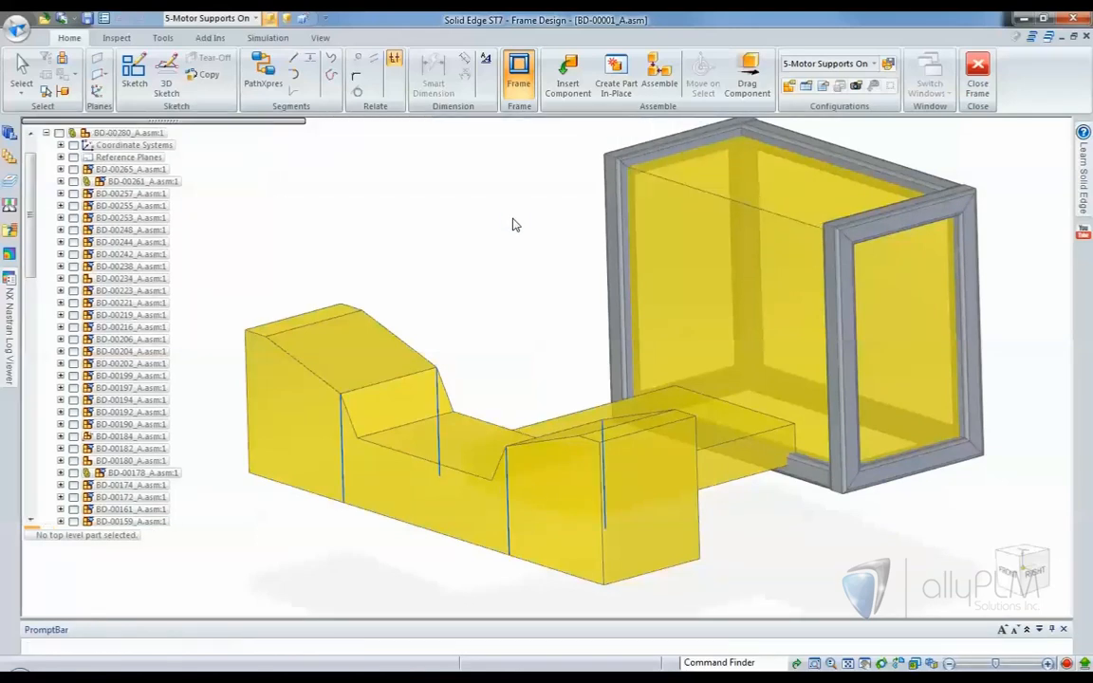
Step: Add a square-tubing frame around the underside of the notched motor support using the Face selection
left_click(767, 134)
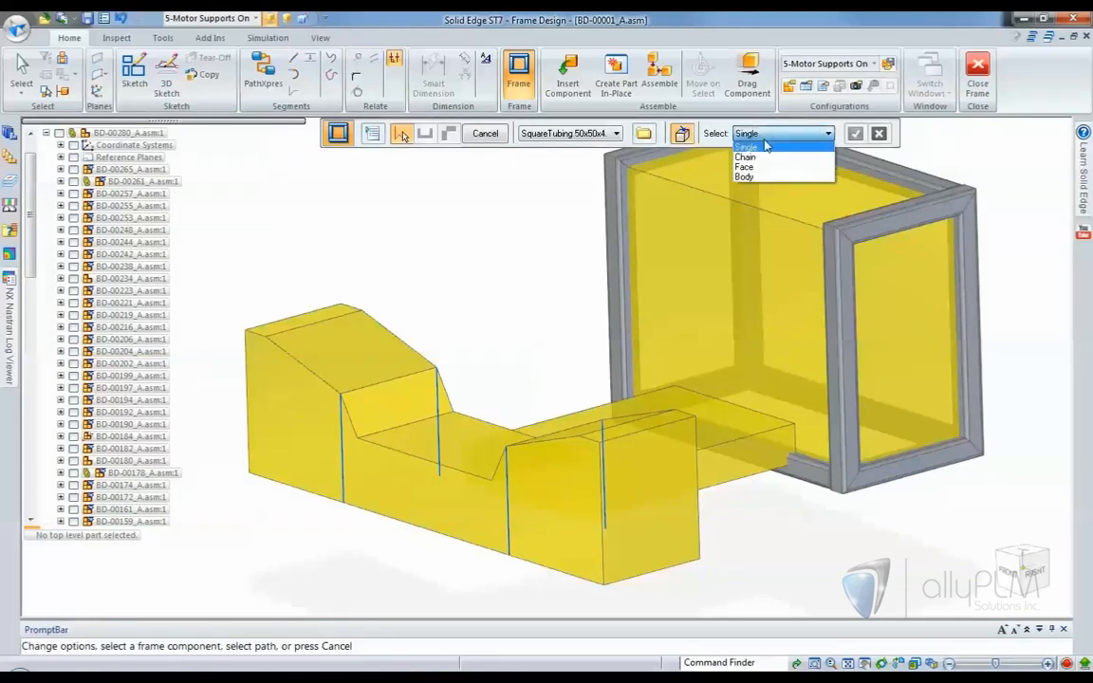
left_click(760, 163)
middle_click_drag(498, 197, 432, 341)
left_click(328, 298)
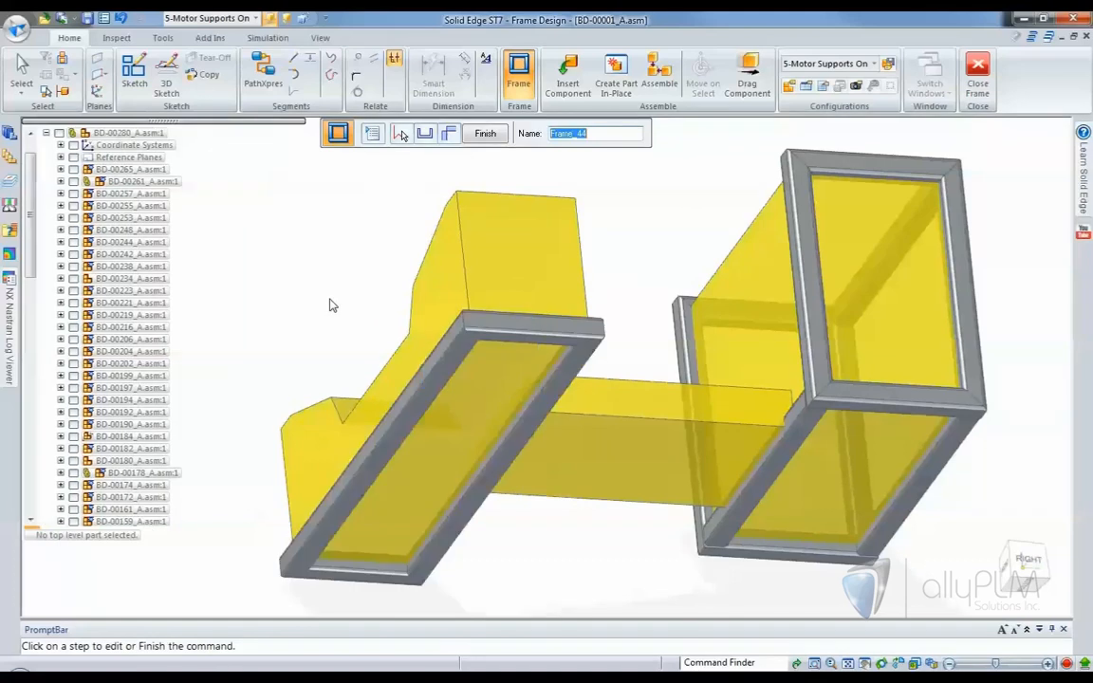
right_click(330, 304)
Step: Frame the notched support's front face, replacing the notch edges in the path with the vertical sketch line on each side
middle_click_drag(330, 304, 288, 398)
left_click(288, 403)
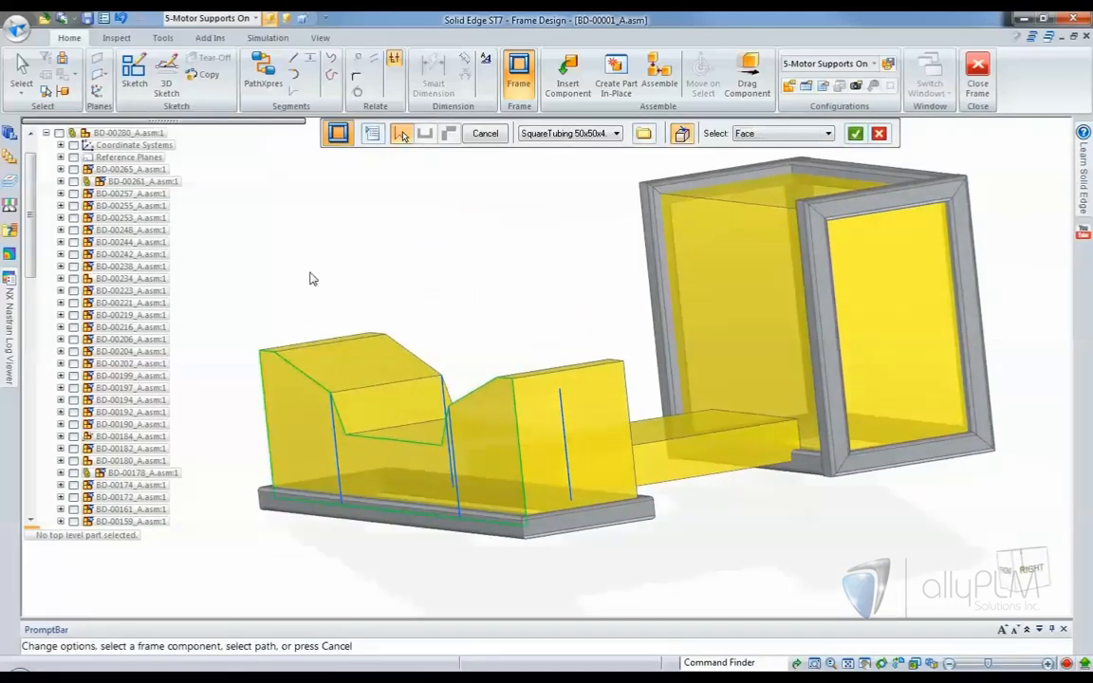
left_click(745, 134)
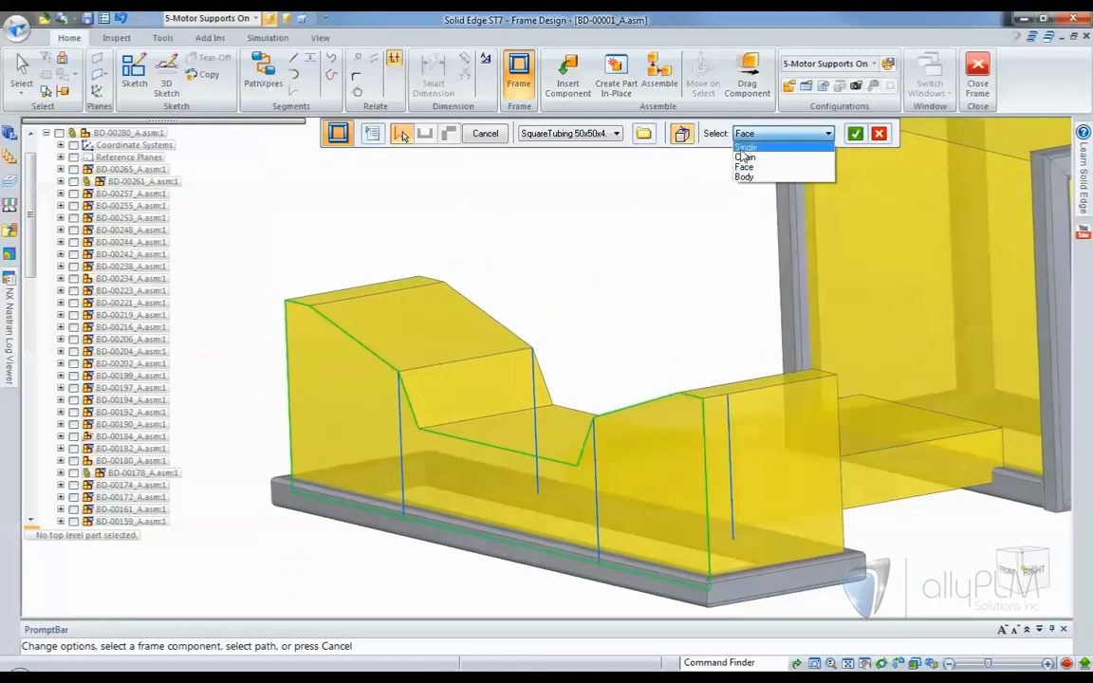
left_click(746, 147)
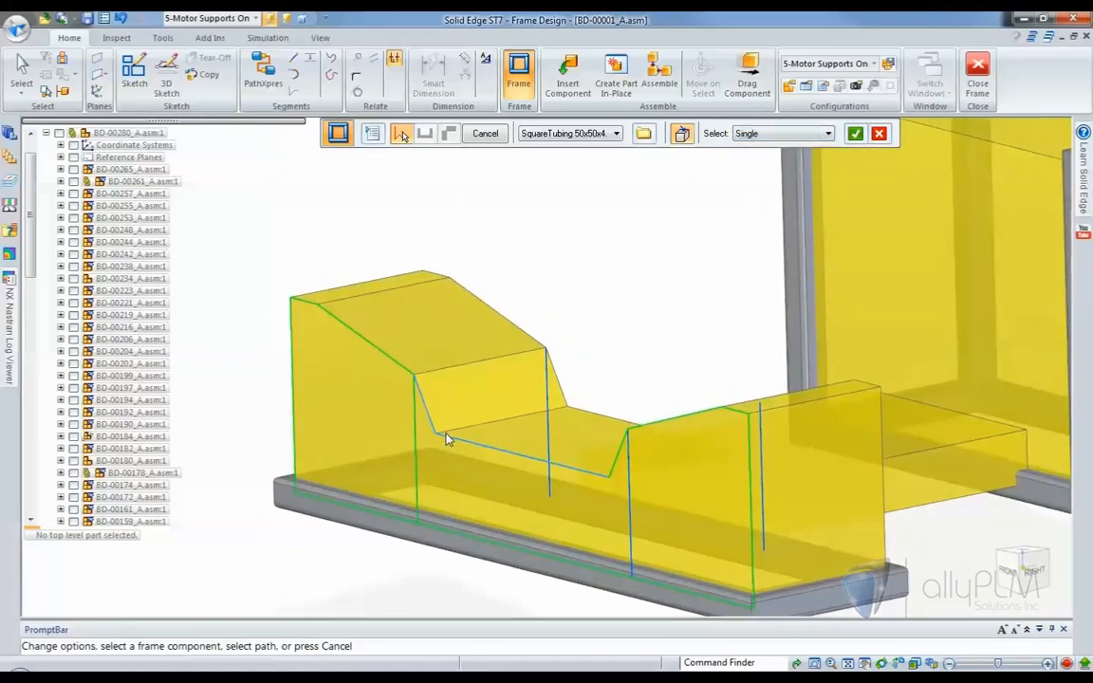
left_click(627, 467)
right_click(646, 293)
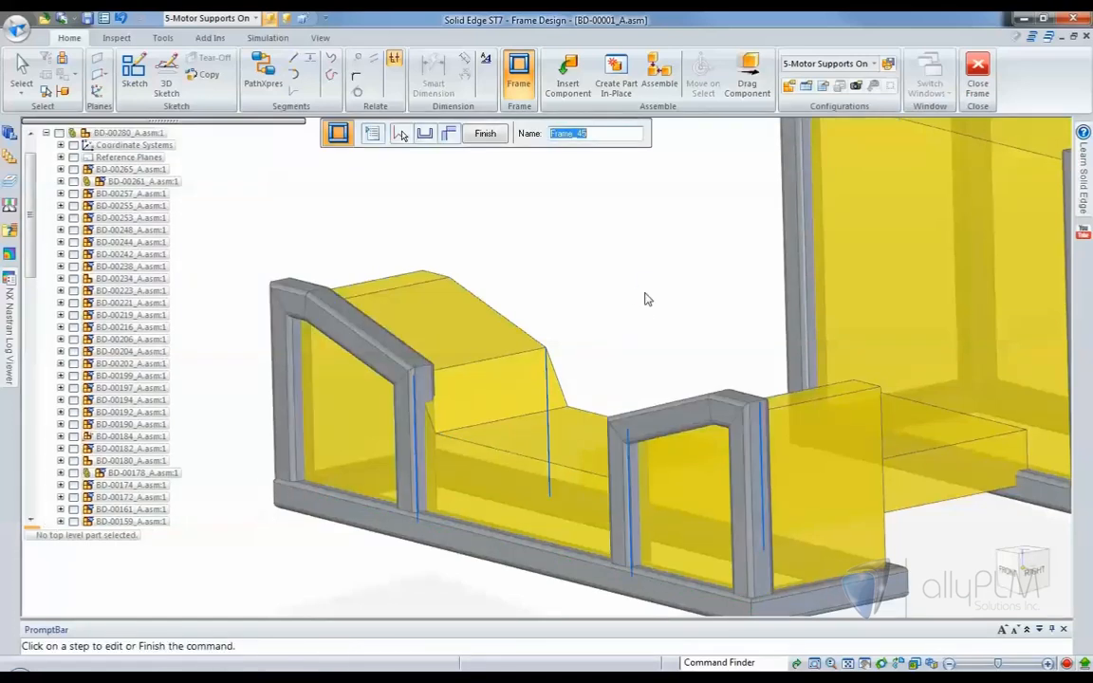
right_click(626, 242)
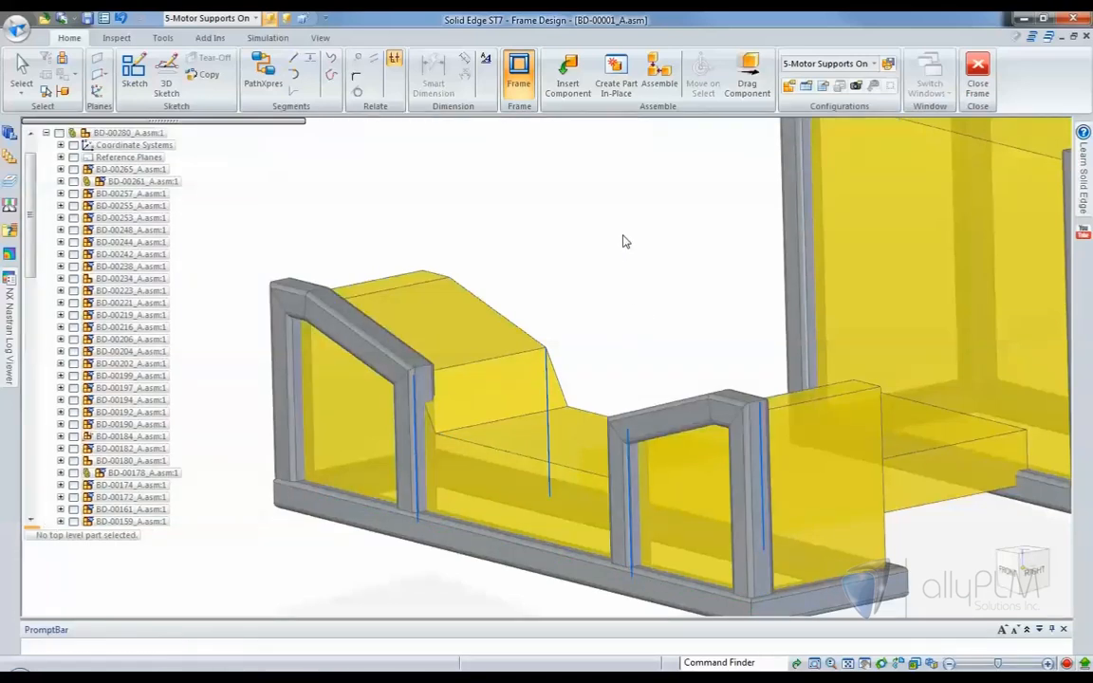
Step: Add tubing along the two cross edges beside the notch and the rear vertical sketch lines
middle_click_drag(625, 242, 581, 303)
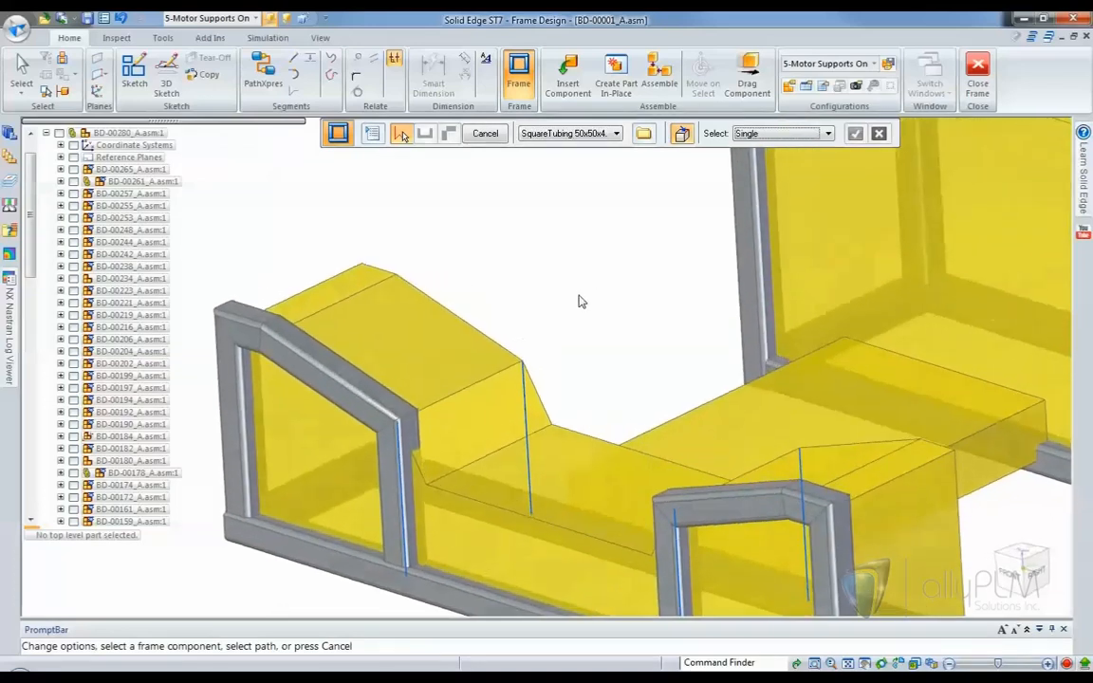
left_click(464, 384)
left_click(521, 398)
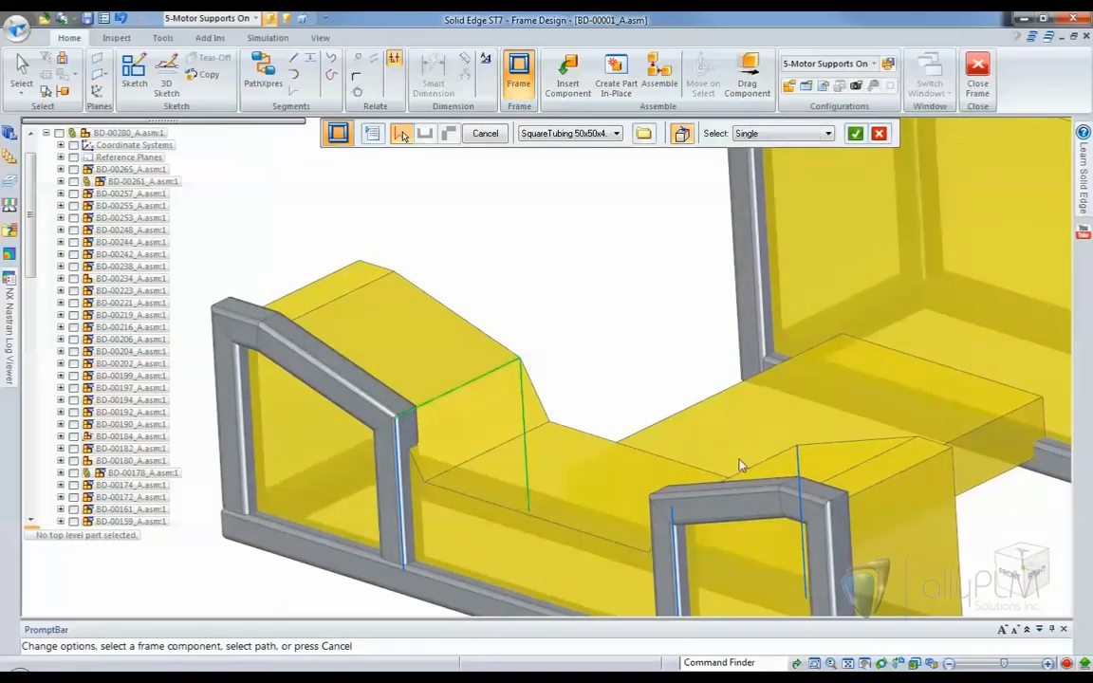
left_click(791, 467)
left_click(798, 466)
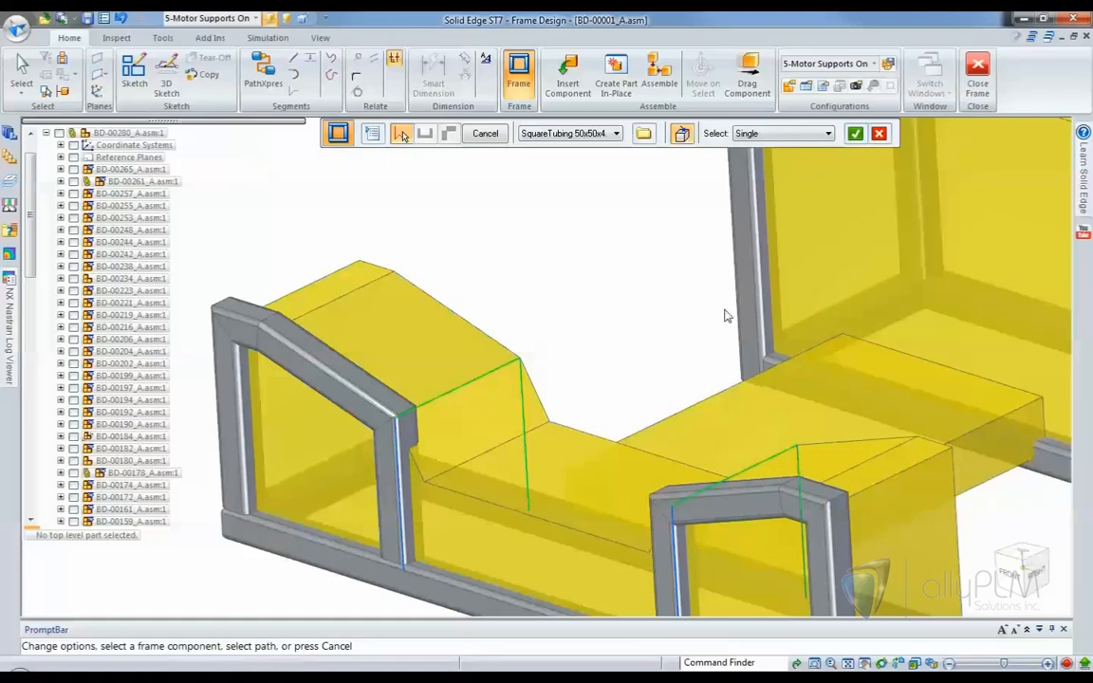
right_click(647, 242)
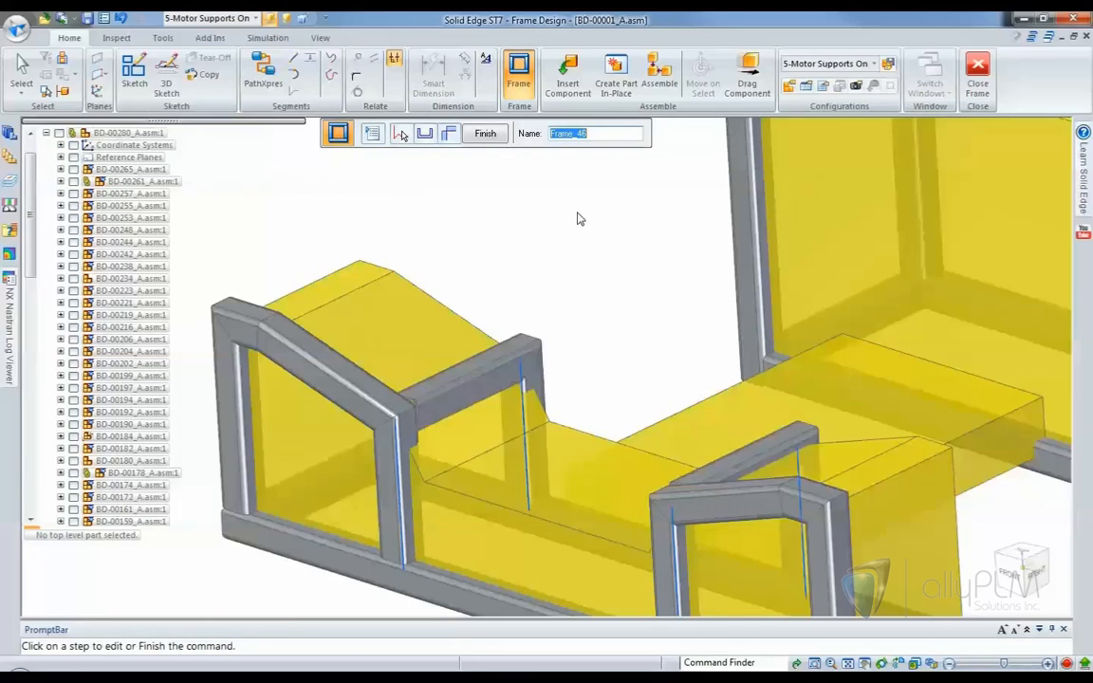
right_click(518, 183)
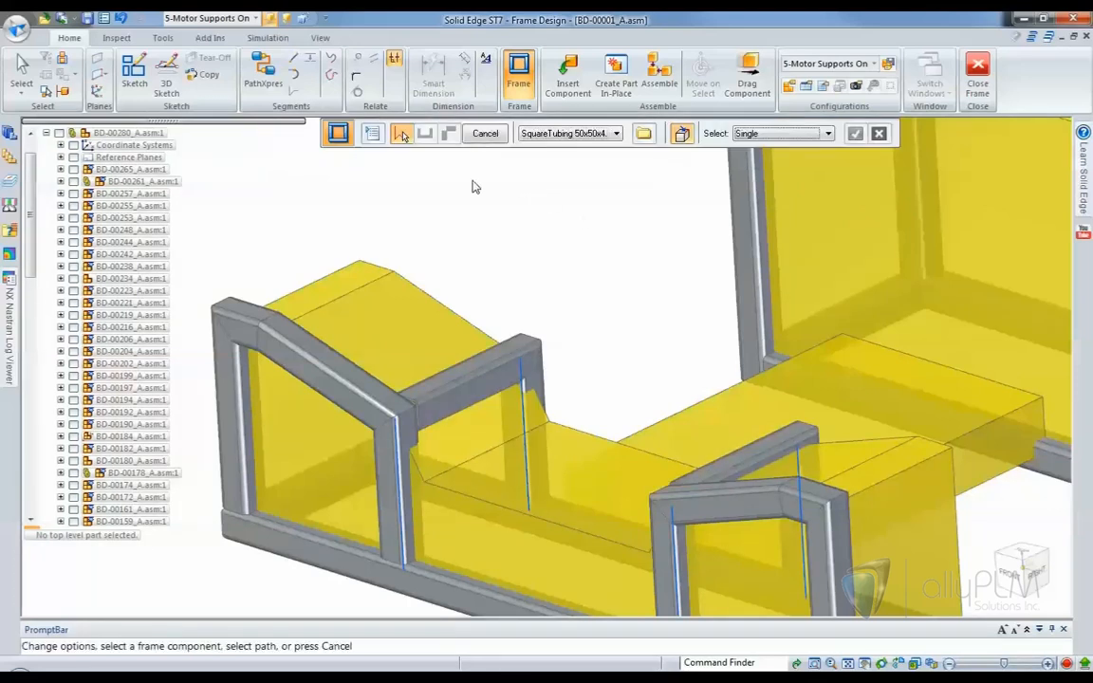
Step: Examine the expanded frame options for component location, coping and collinear segment handling
left_click(338, 133)
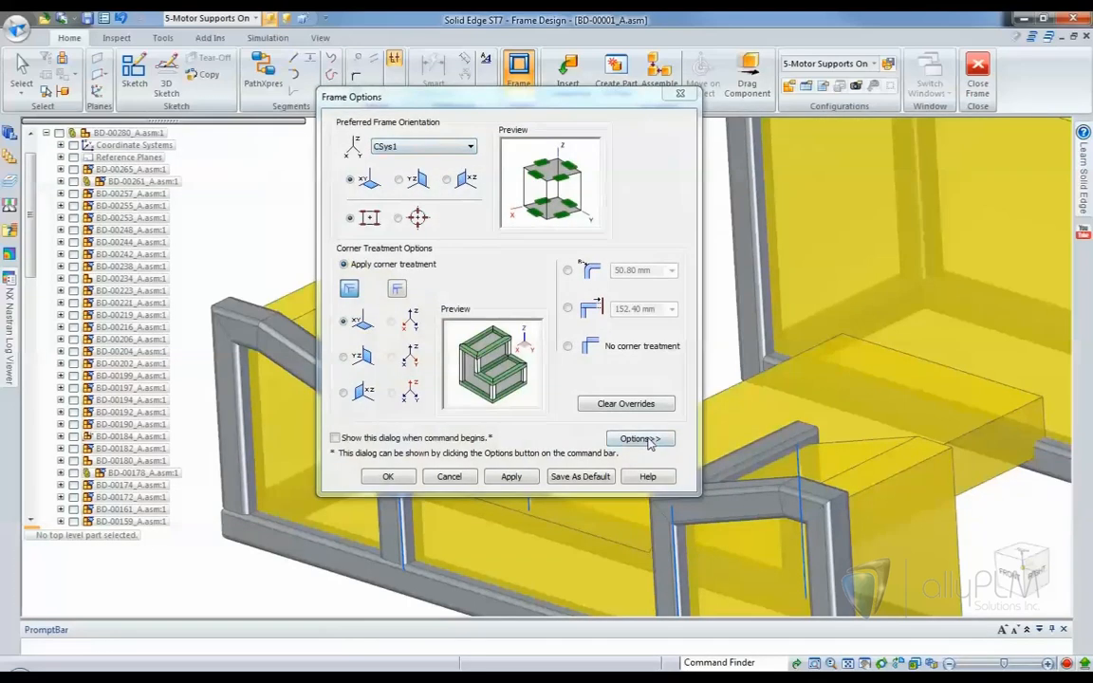
left_click(640, 439)
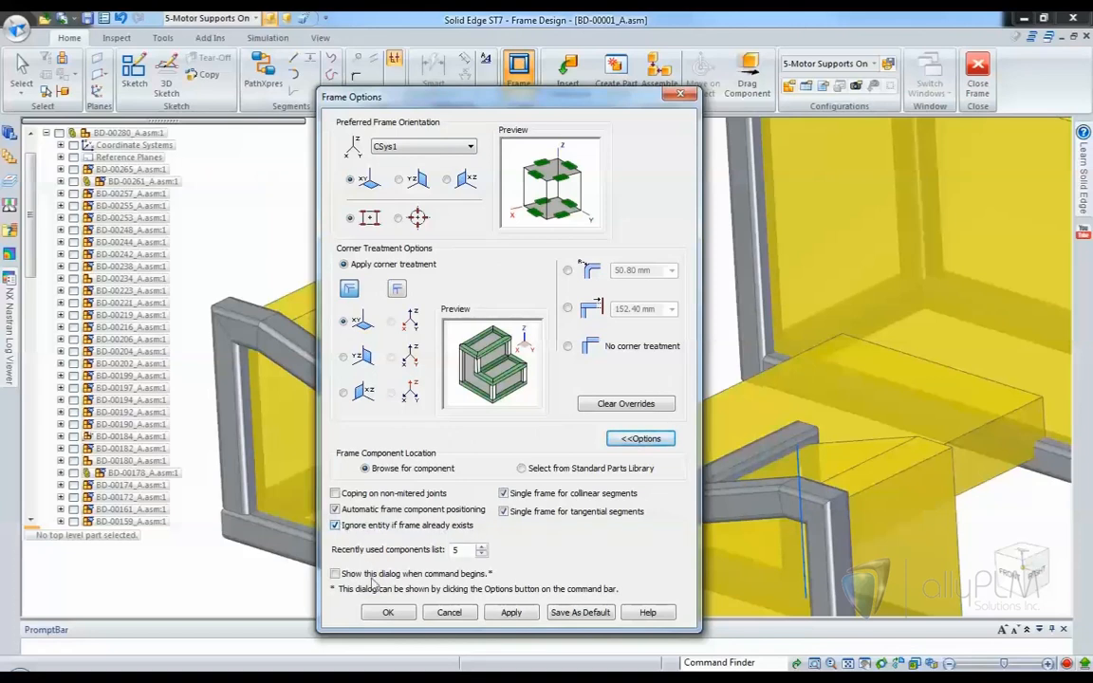
left_click(387, 613)
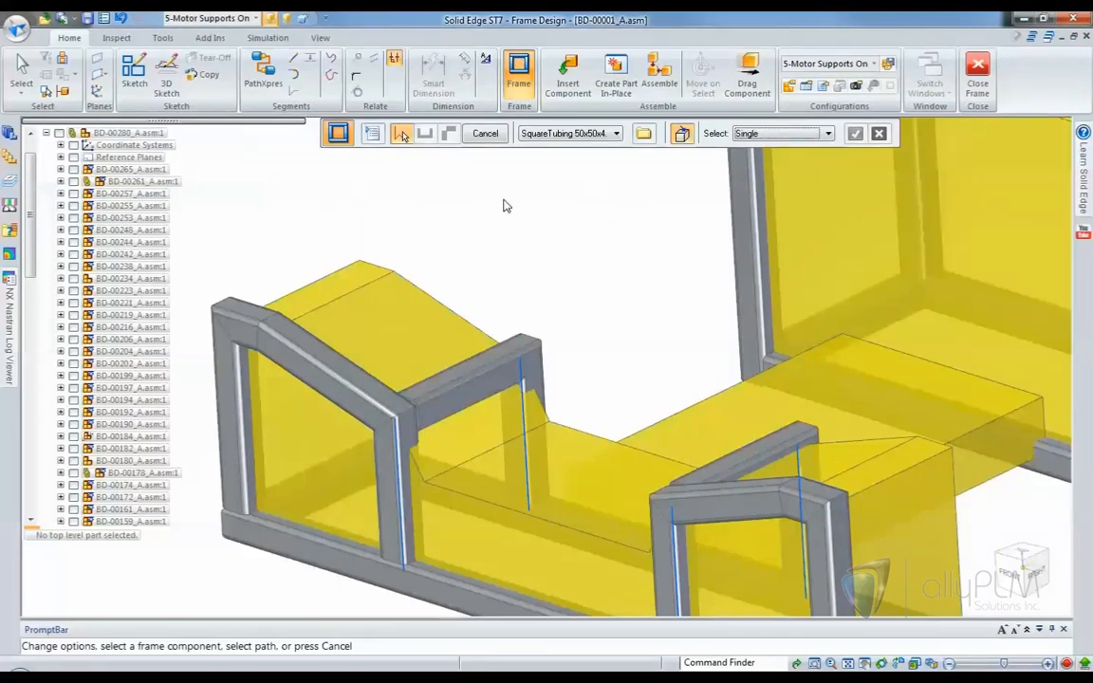
Step: Add a square-tubing frame around the underside of the low connecting block using the Face selection, and end the Frame command
left_click(783, 133)
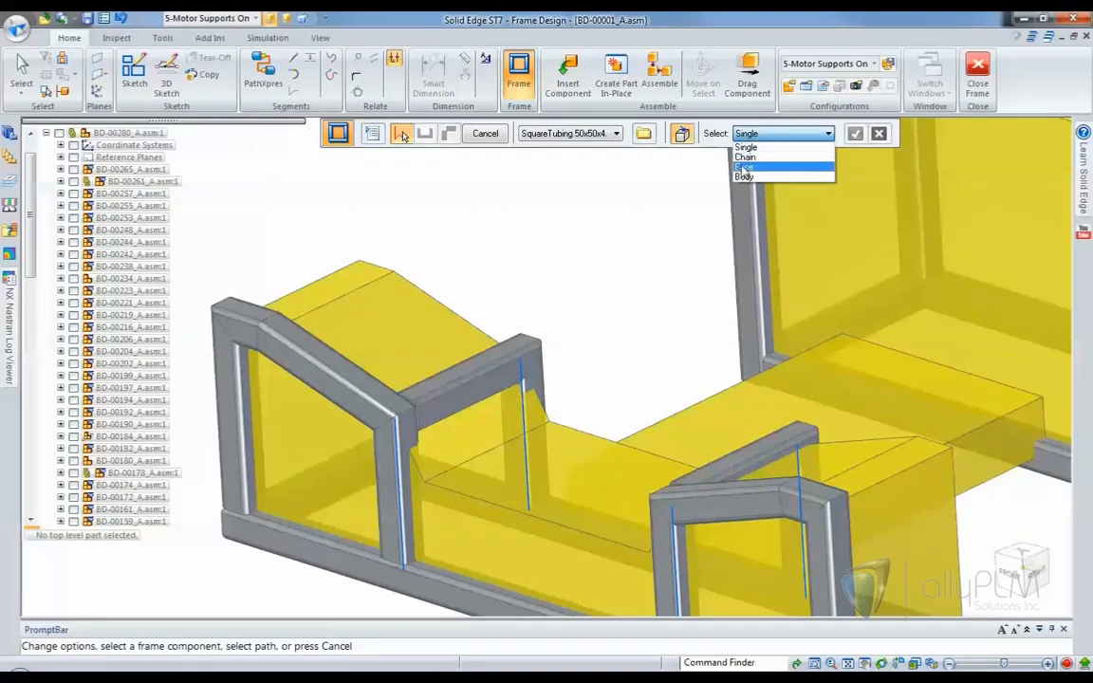
left_click(778, 162)
middle_click_drag(662, 213, 712, 427)
left_click(713, 427)
right_click(689, 212)
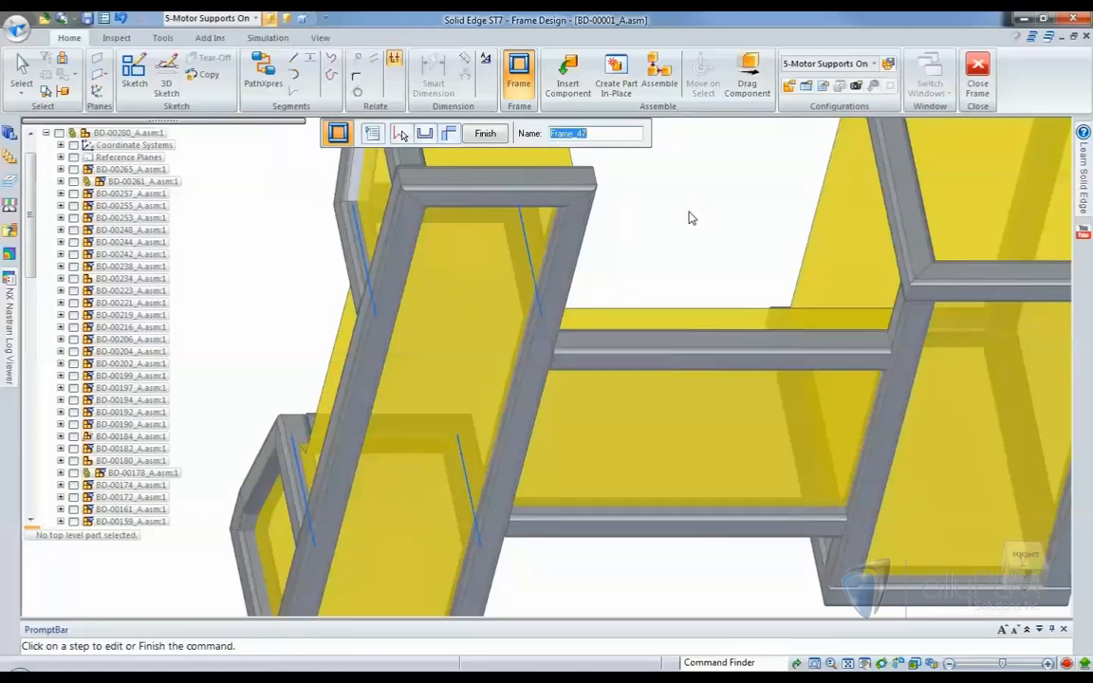
right_click(691, 218)
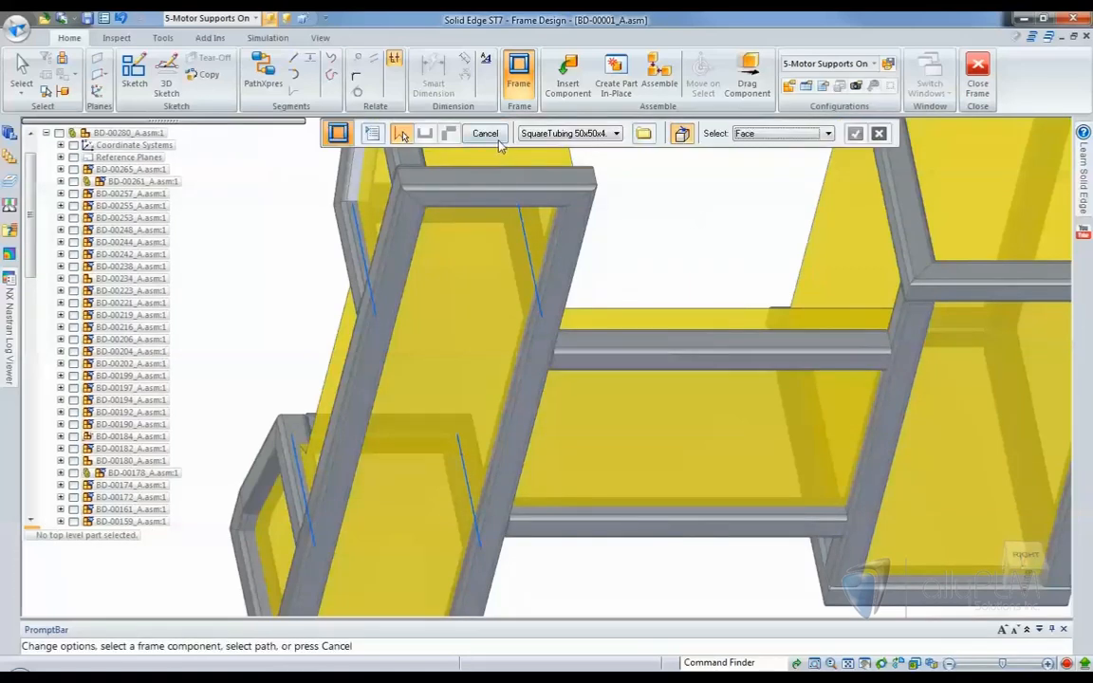
left_click(485, 134)
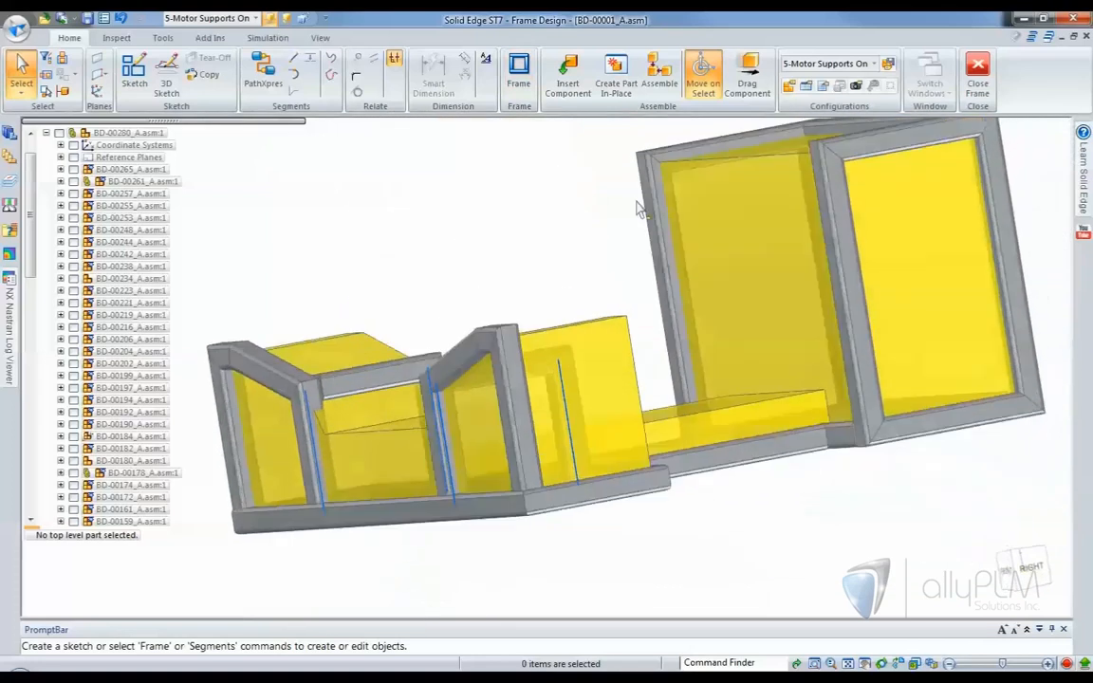
Step: Leave the frame environment and show all components of the engine assembly
middle_click_drag(638, 209, 543, 324)
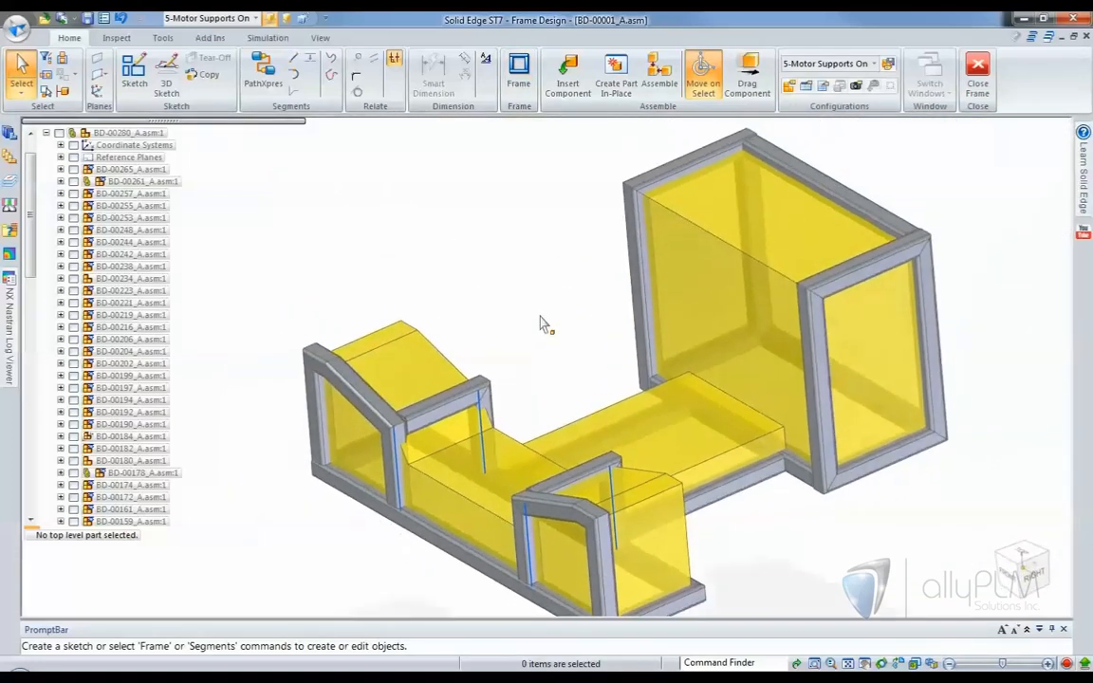
right_click_drag(540, 317, 491, 271)
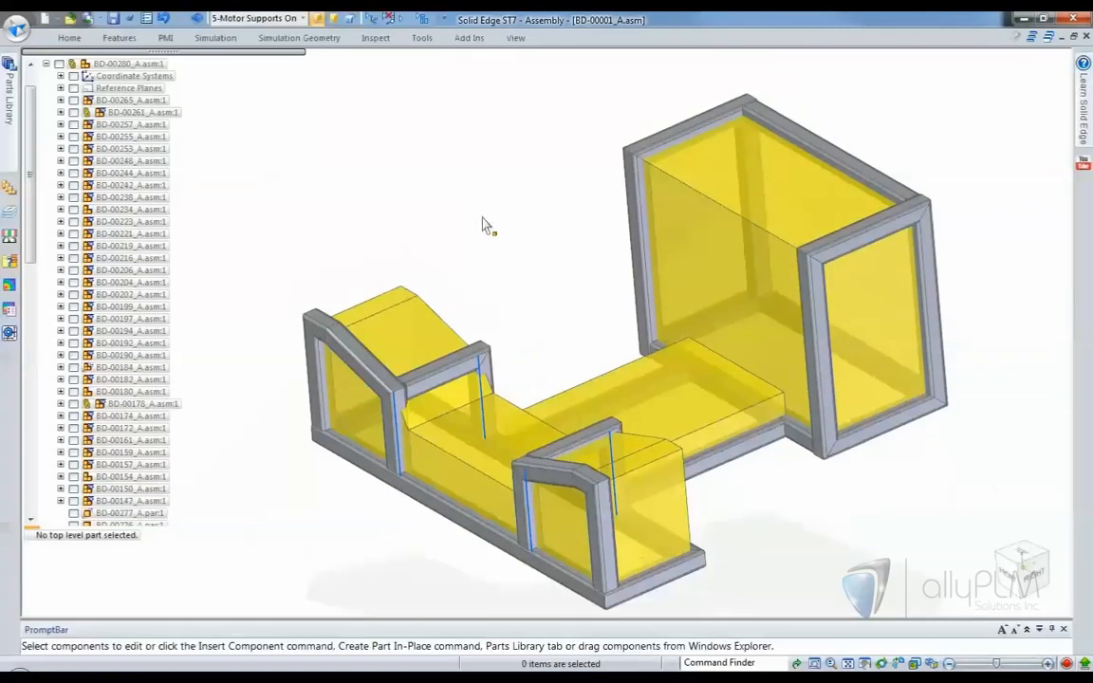
right_click(483, 225)
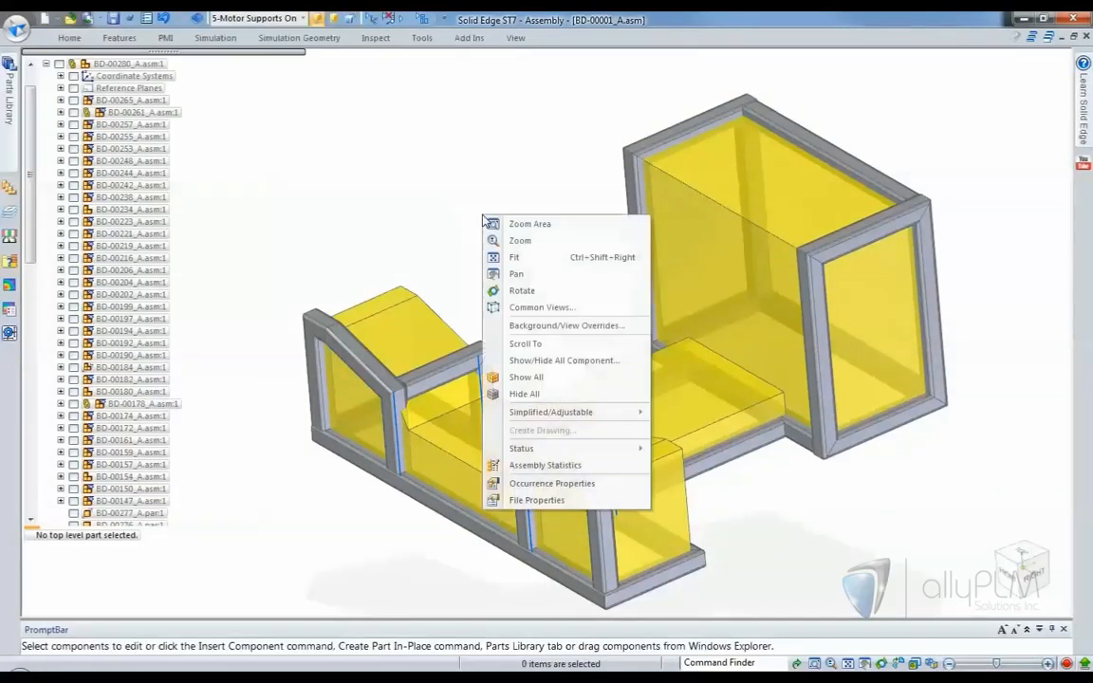
left_click(534, 378)
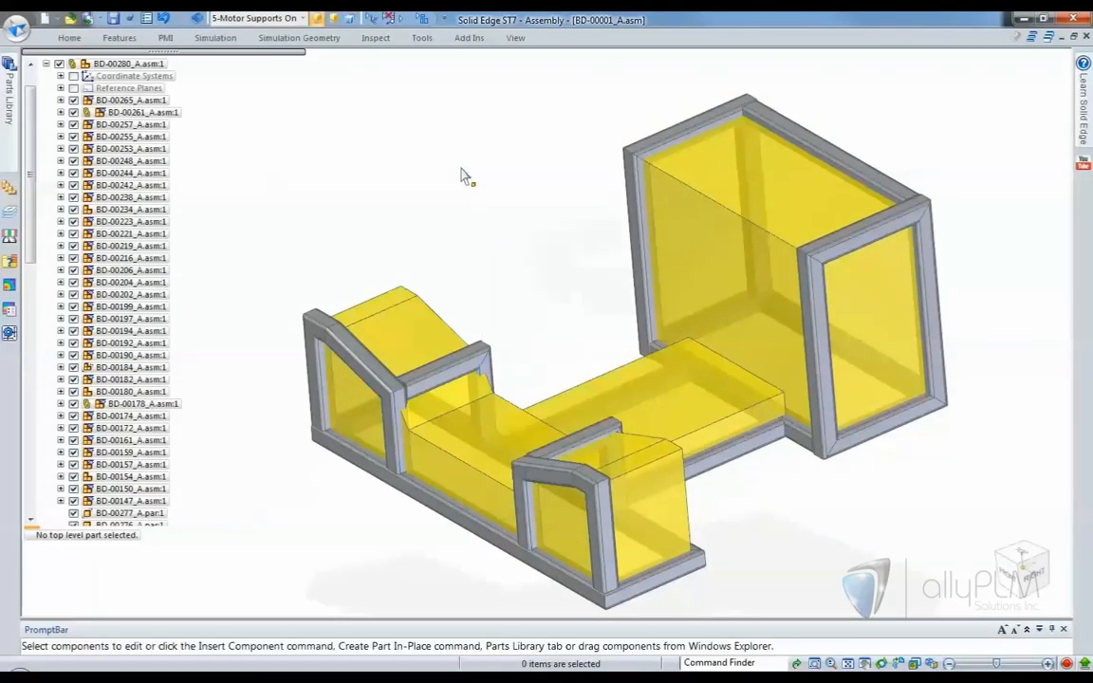
Step: Select the sloping top face of the front support block beneath the engine mount and offset only the steering wheel 25 mm along its normal
scroll(334, 254, "up", 2)
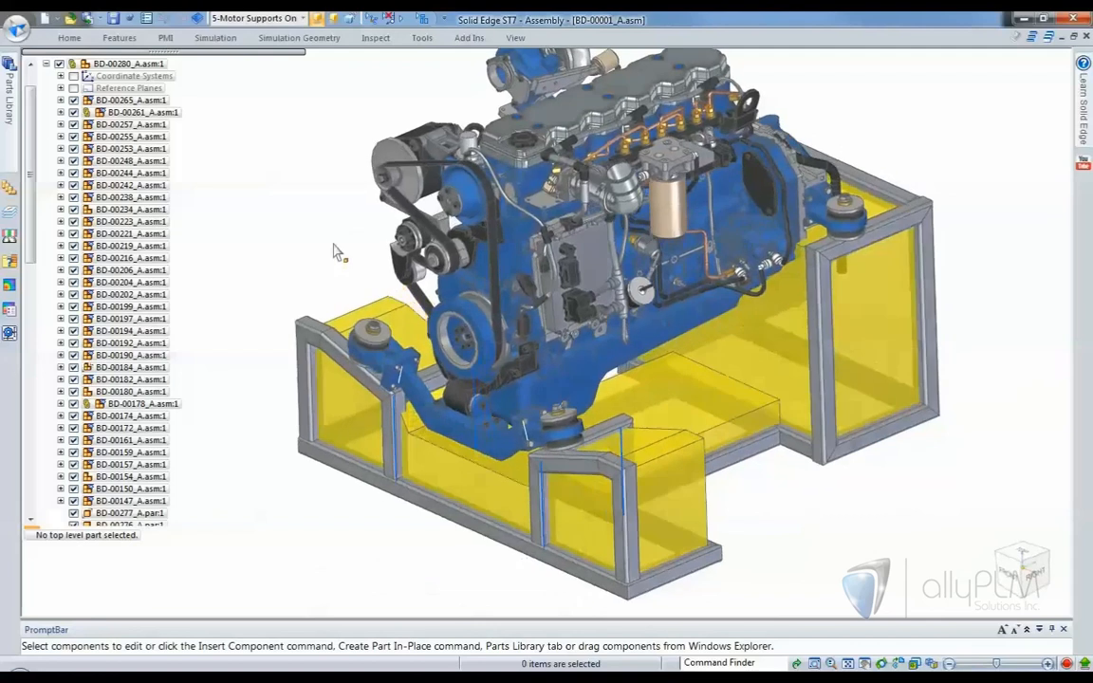
middle_click_drag(334, 249, 269, 329)
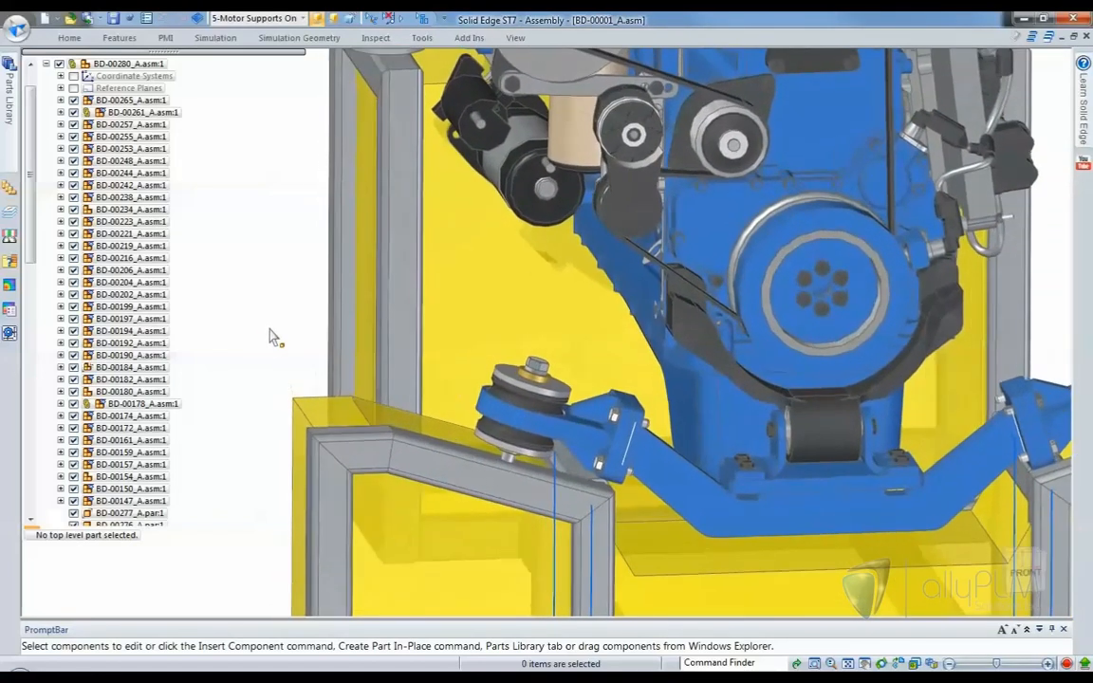
left_click(389, 419)
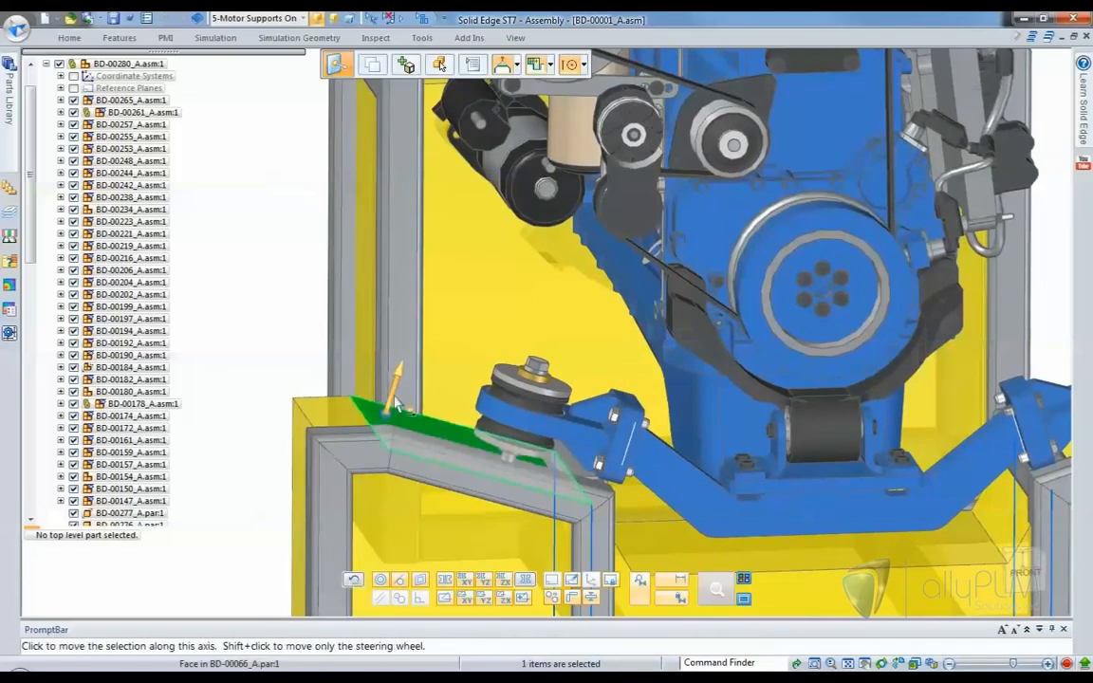
left_click(396, 386)
type("25")
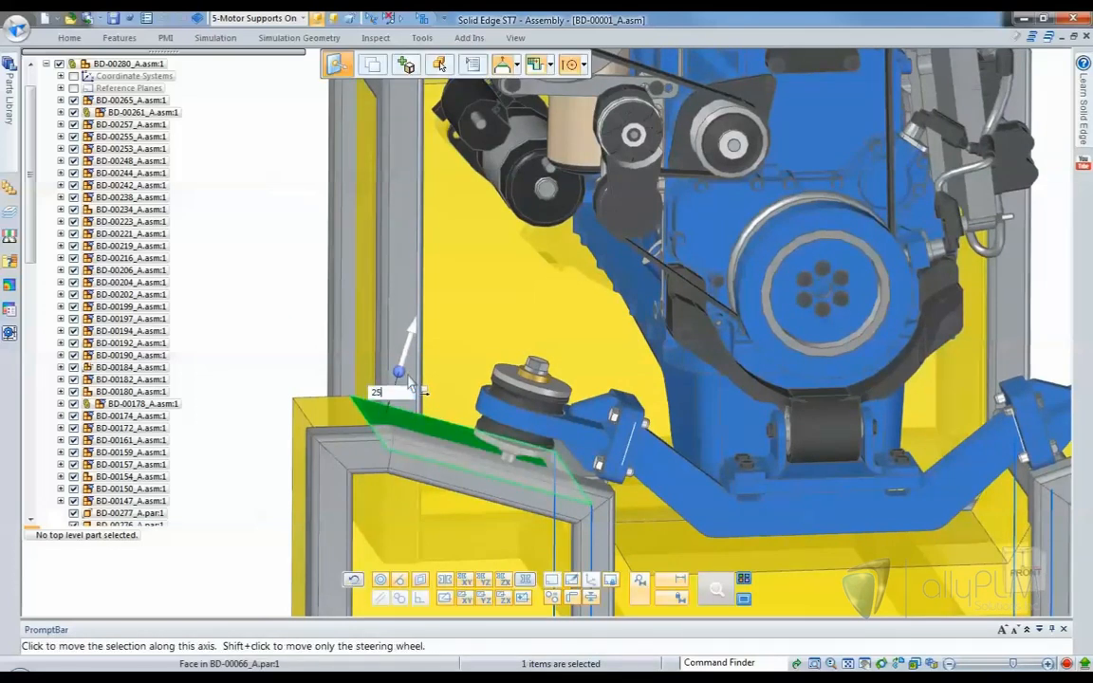
key("Return")
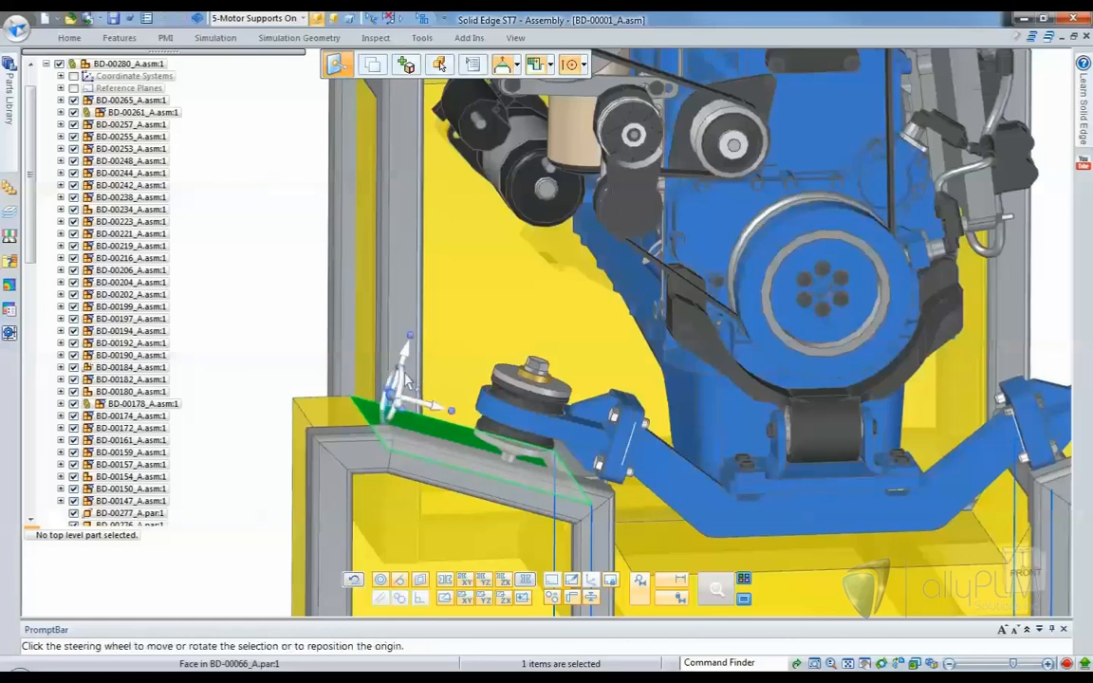
Step: Move the sloping face along its normal to the keypoint on the engine mount's lower edge and clear the selection
left_click(408, 363)
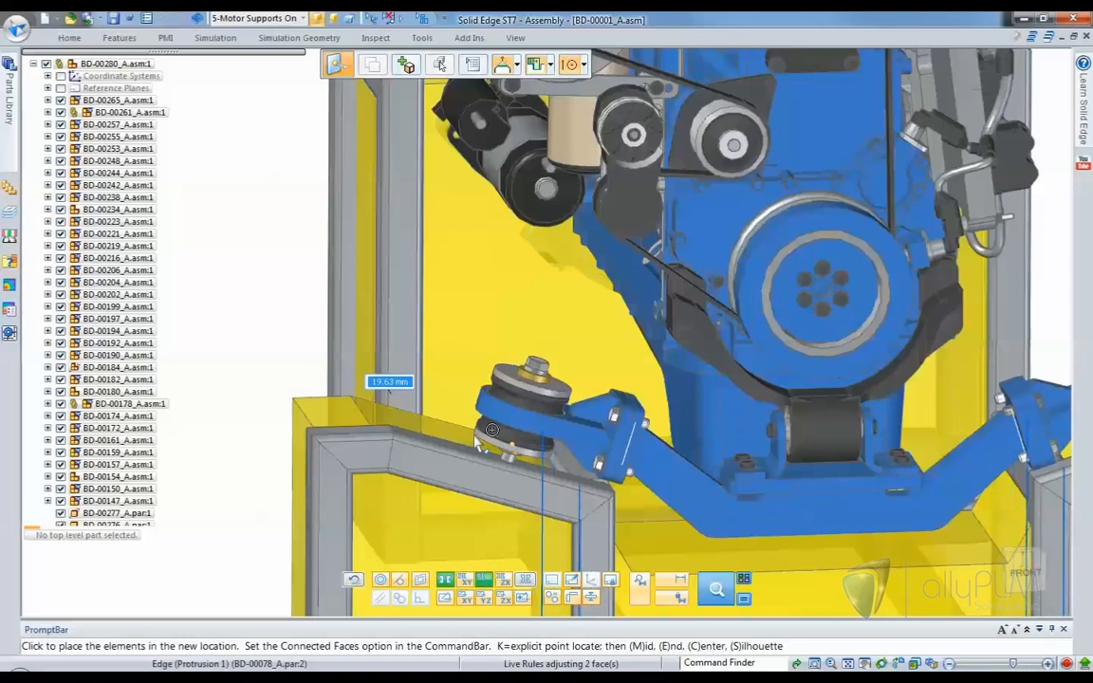
left_click(479, 443)
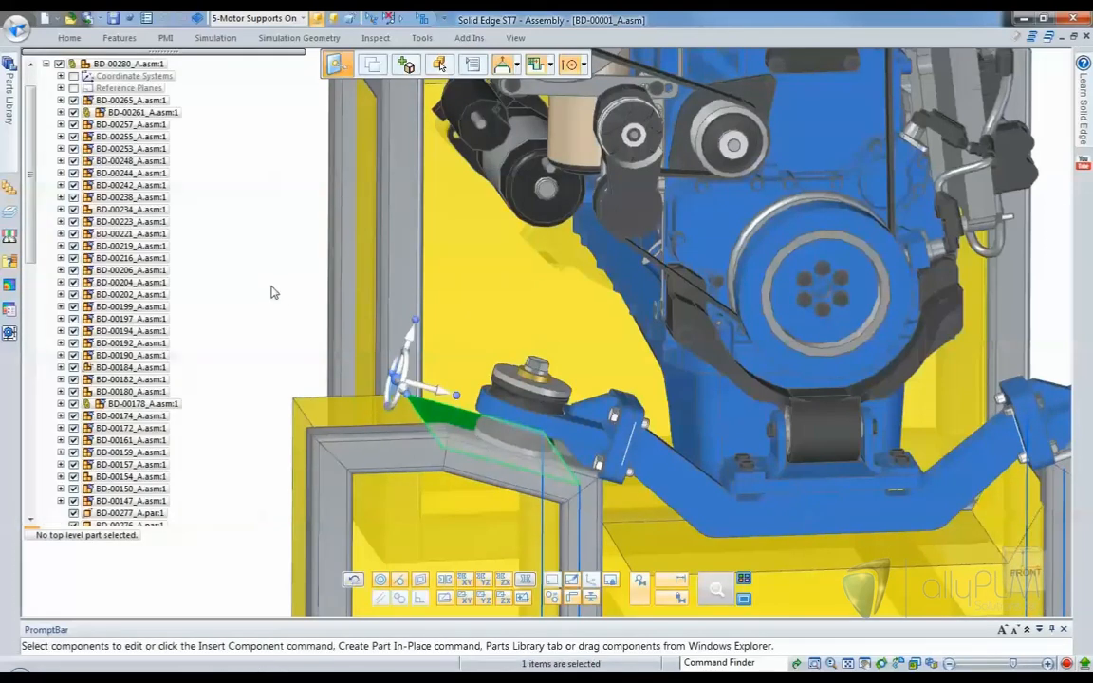
key("Escape")
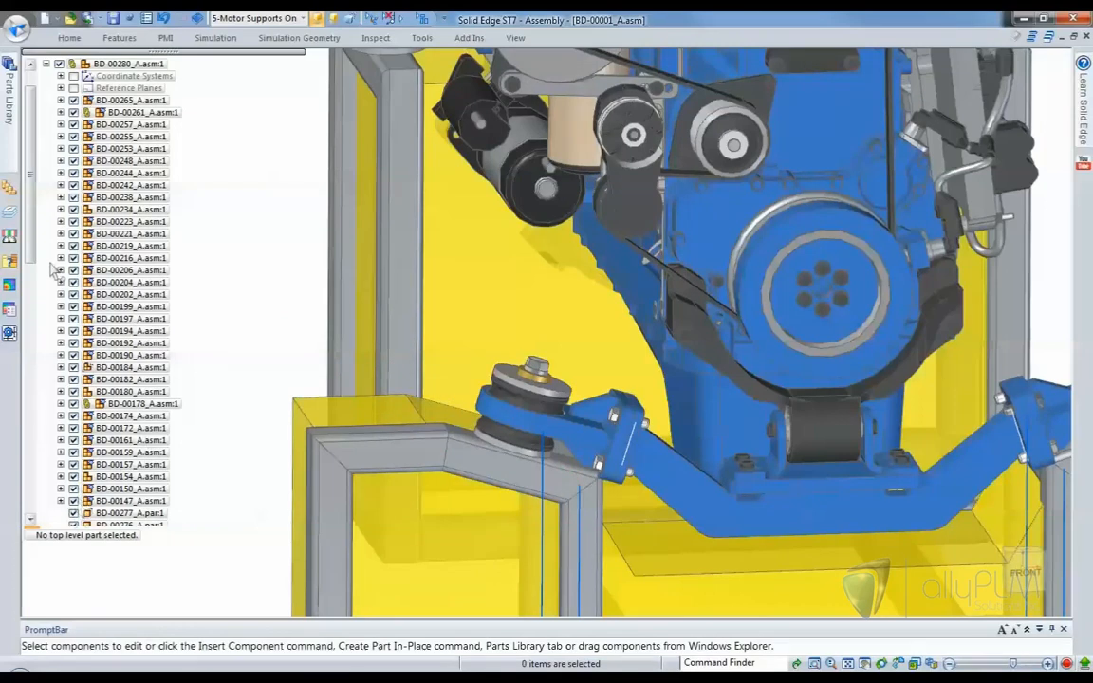
Step: Collapse the BD-00280_A subassembly and hide the support block parts BD-00065_A, BD-00066_A and BD-00064_A
left_click(46, 64)
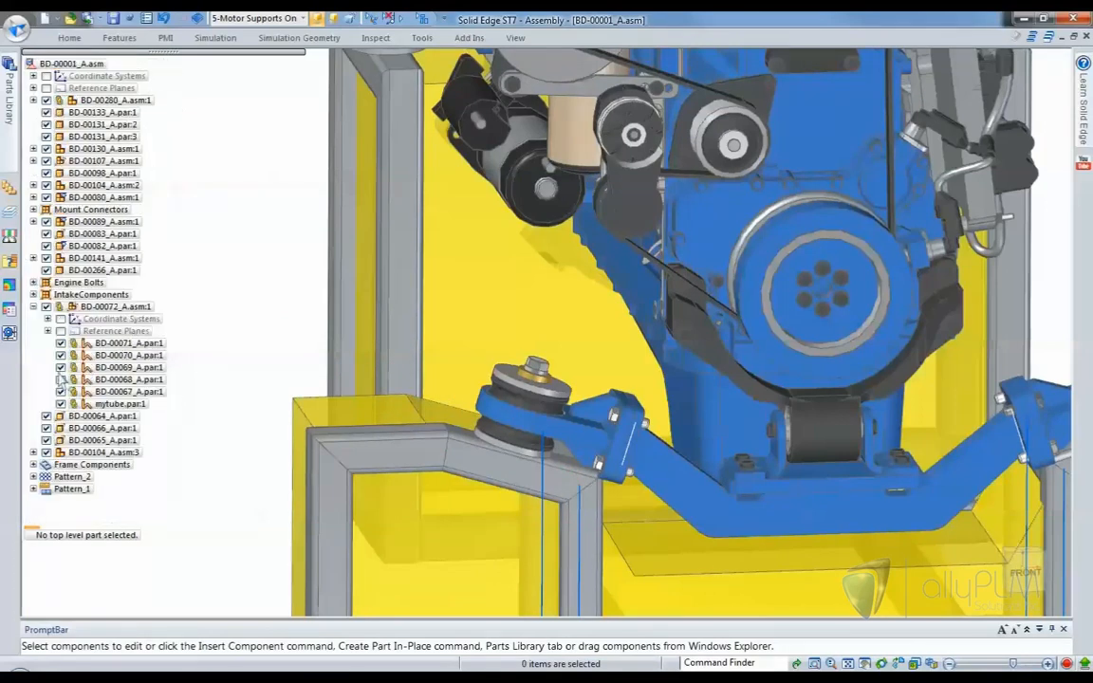
left_click(46, 440)
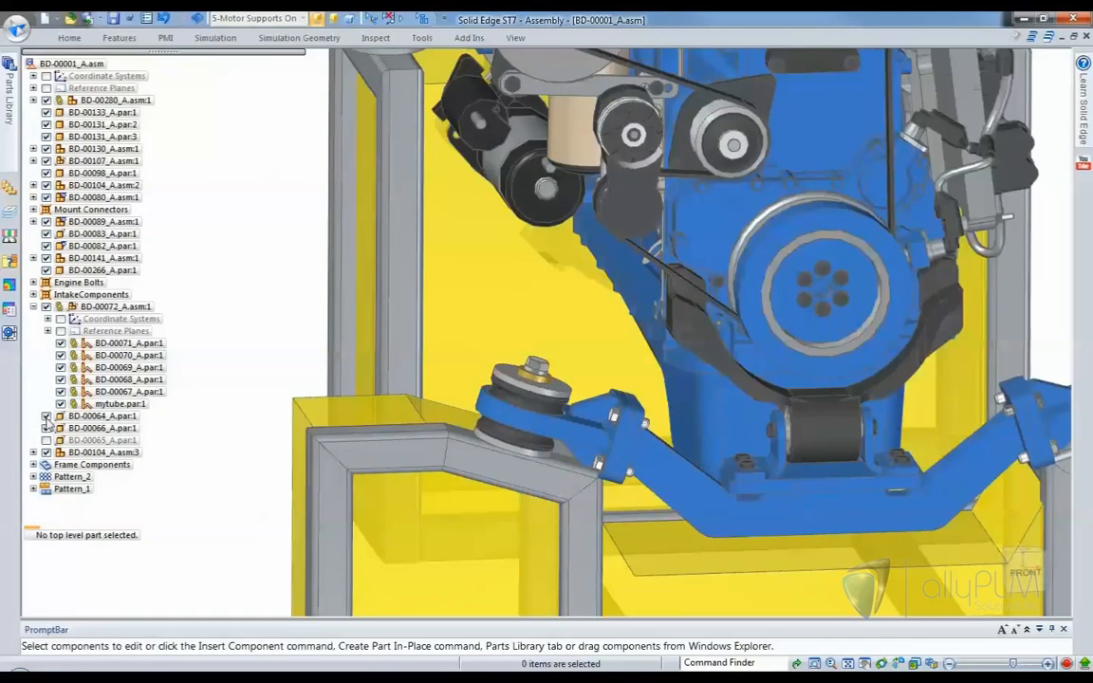
left_click(46, 428)
left_click(46, 416)
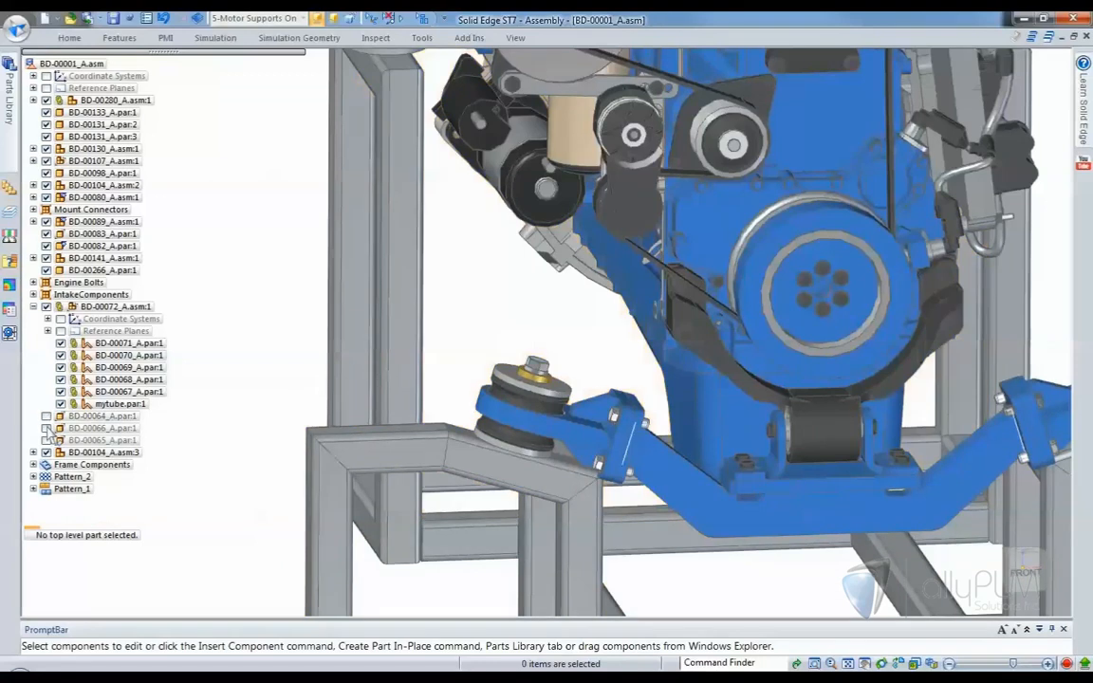
scroll(237, 337, "down", 2)
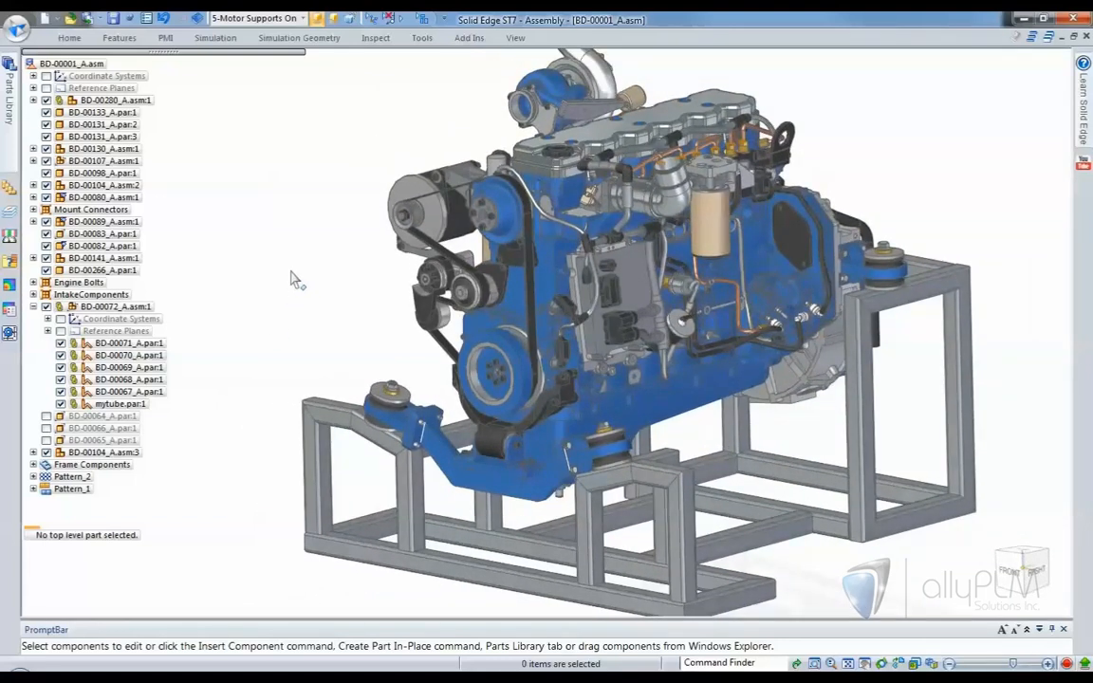
Step: Inspect the changed part BD-00185_A.par in the Component Tracker, update all tracked components and close the tracker
left_click(418, 39)
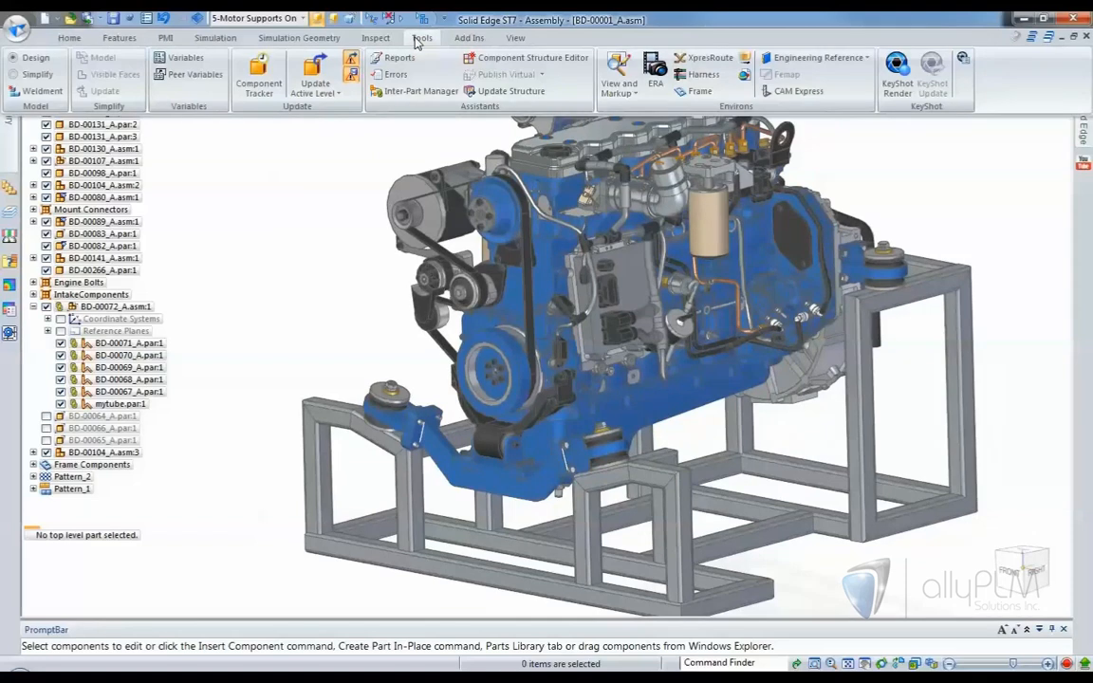
left_click(258, 81)
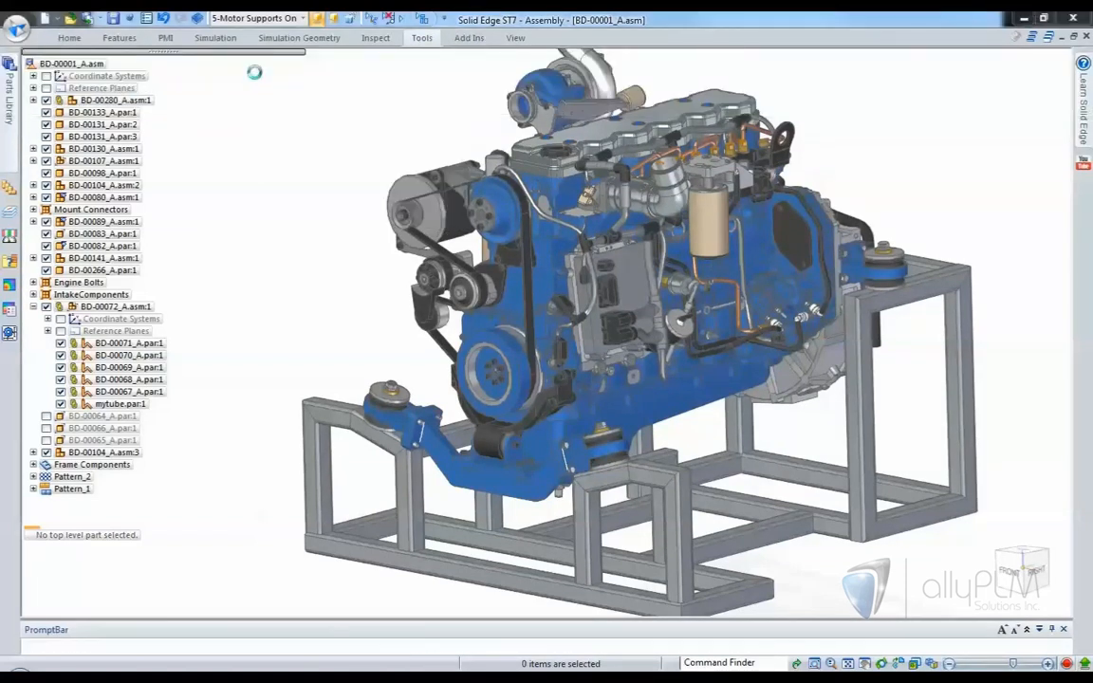
left_click(138, 108)
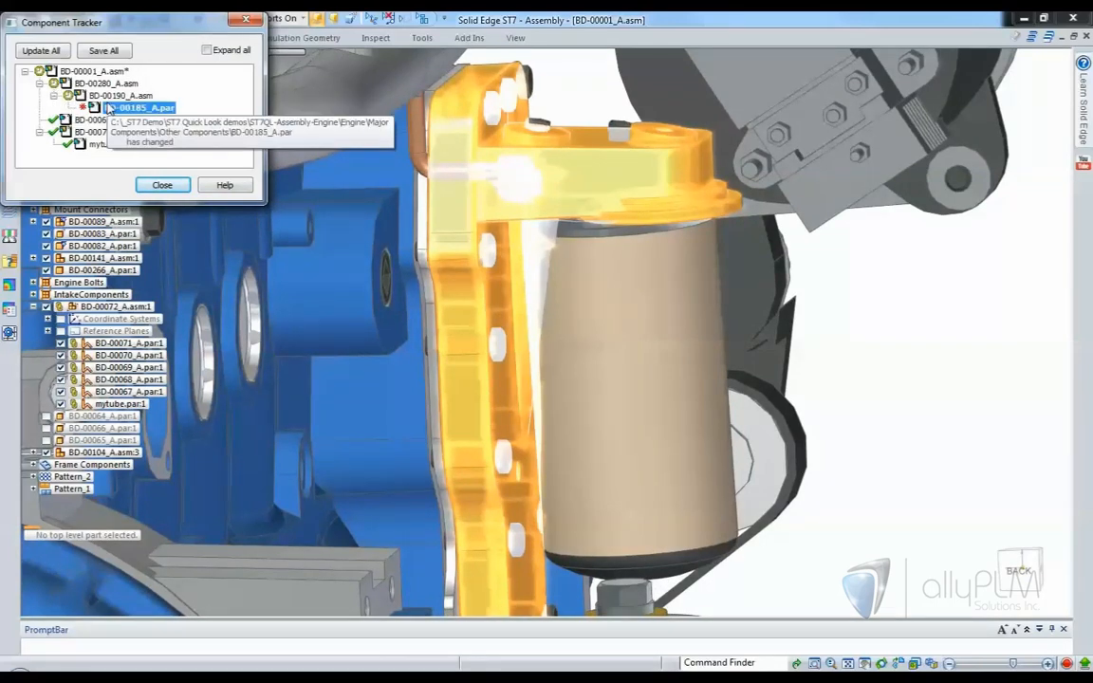
left_click(54, 54)
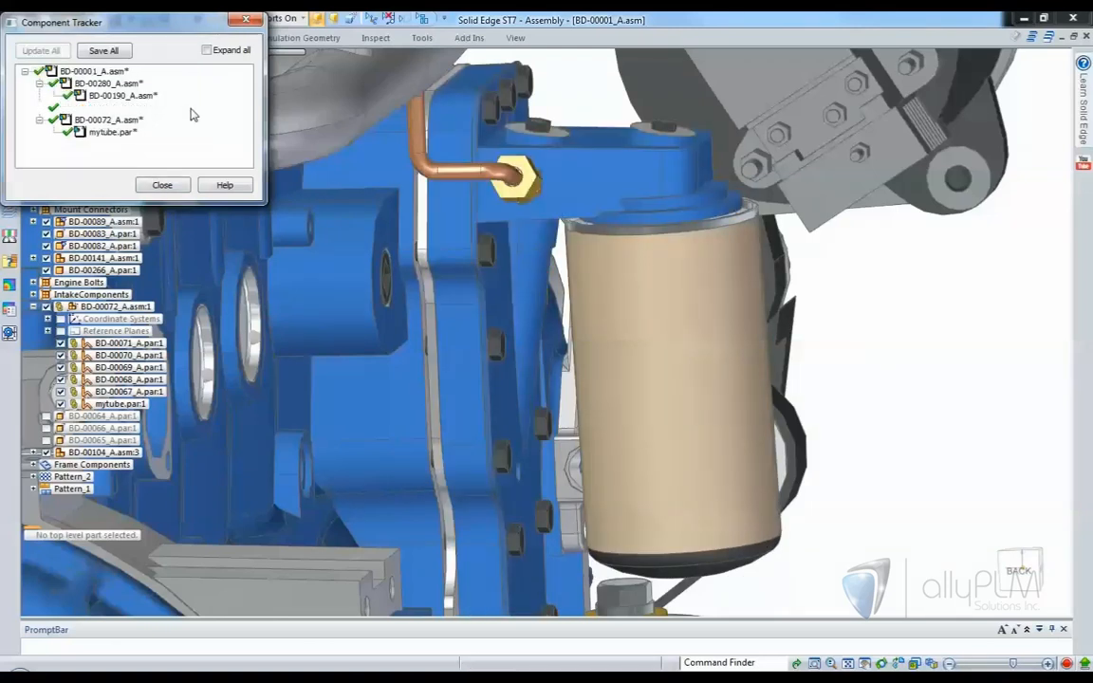
mouse_move(93, 85)
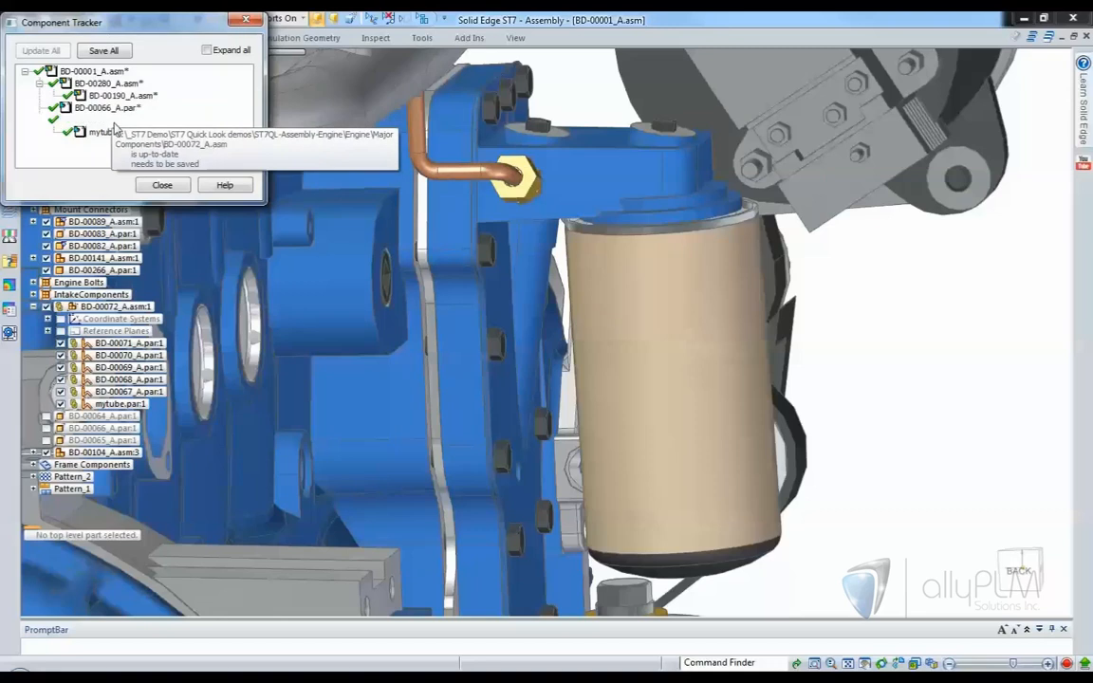
left_click(161, 186)
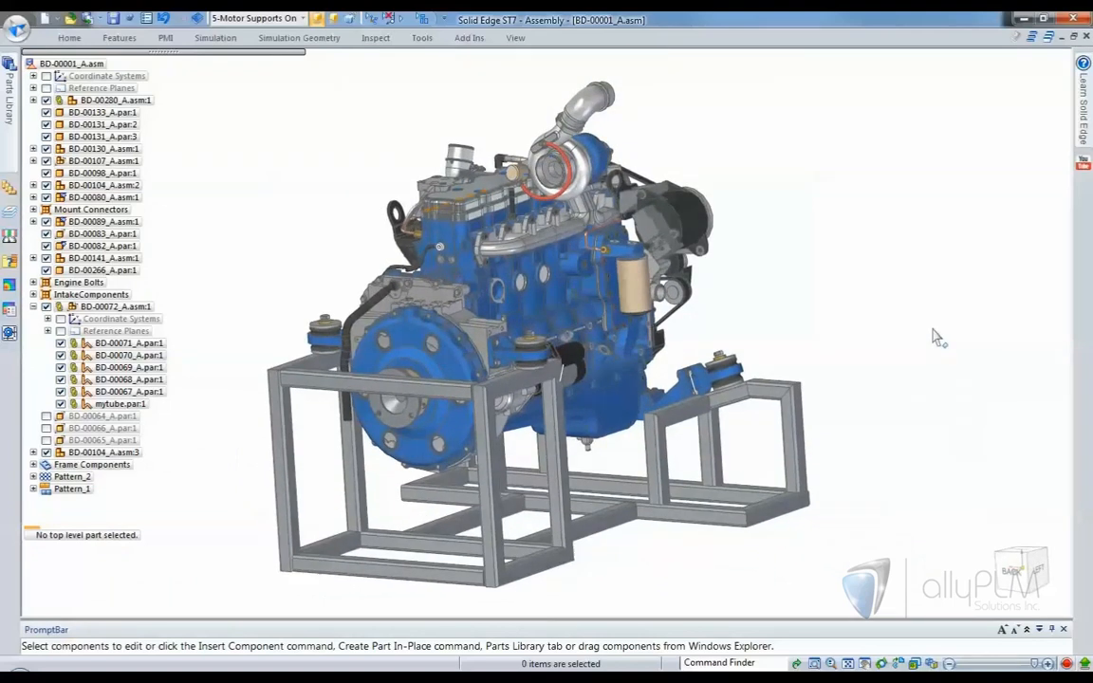
Step: Close the assembly without saving its changes or the display configuration
left_click(1085, 38)
left_click(564, 409)
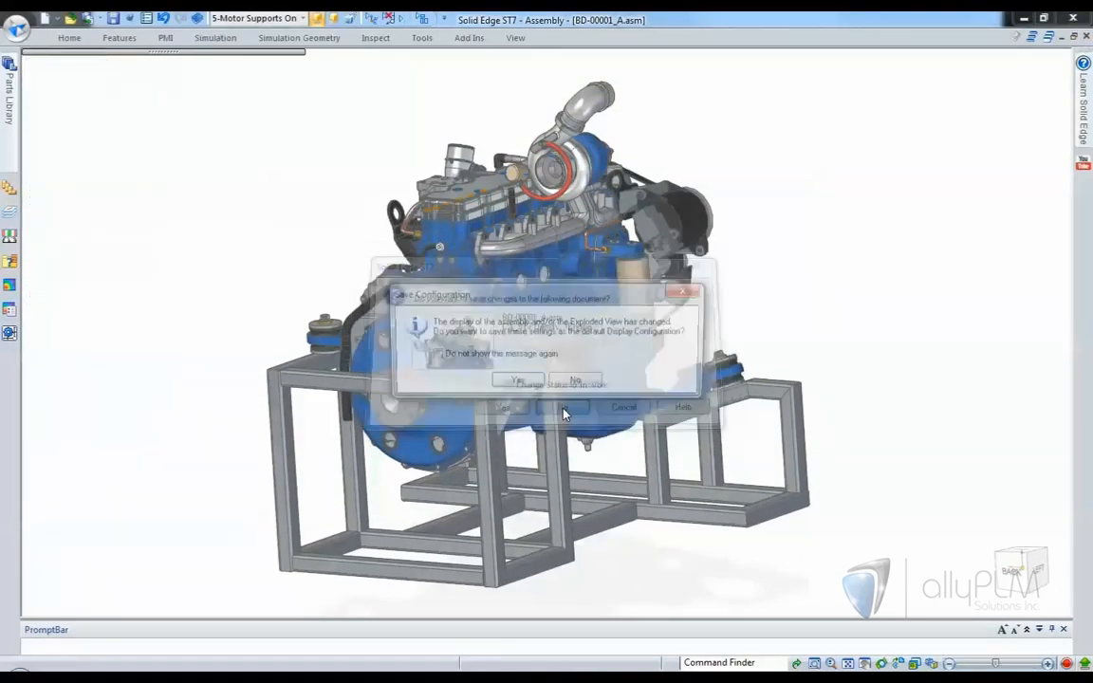
left_click(576, 381)
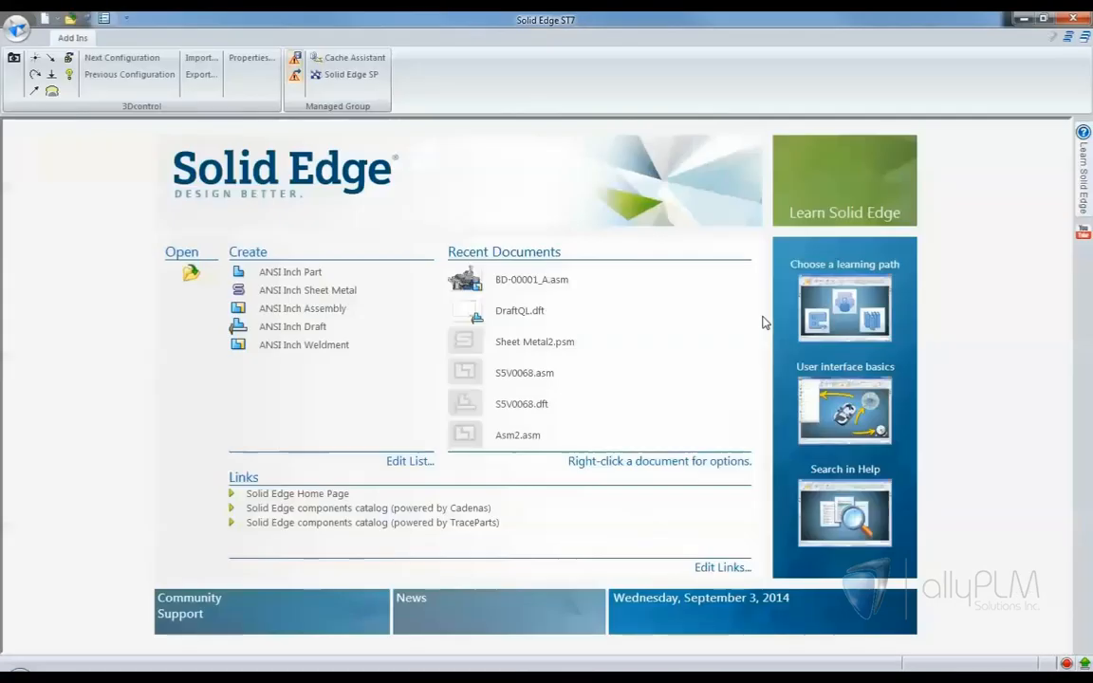
Step: Open DraftQL.dft and choose DELTA Machined accessory drive cover.par as the model for new drawing views
left_click(525, 314)
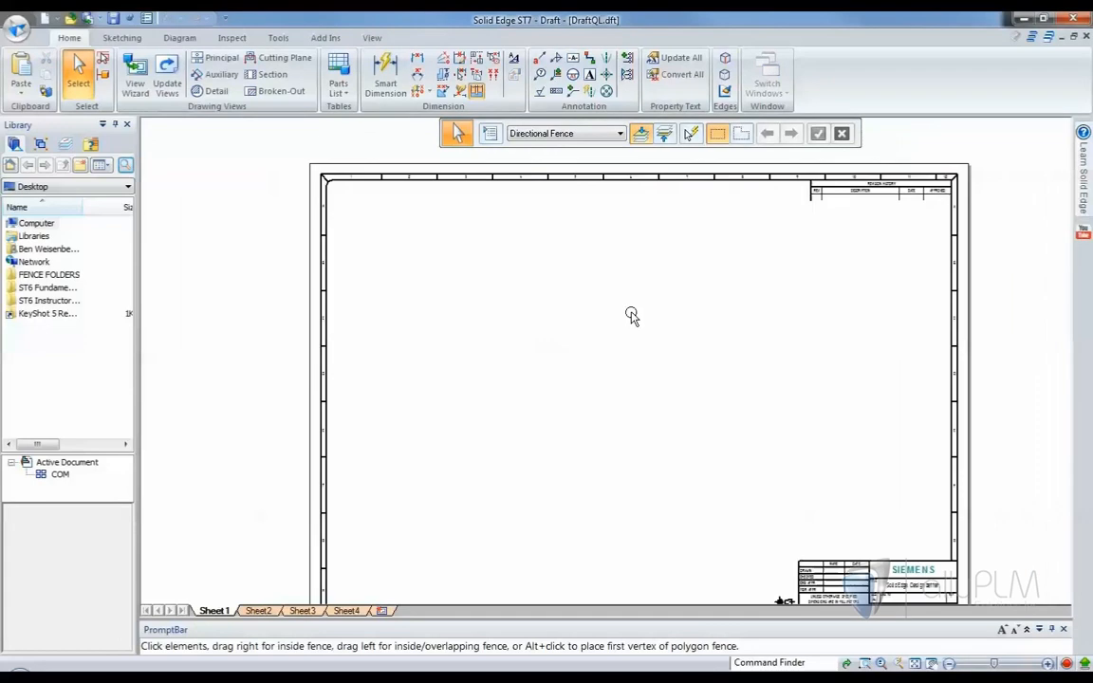
left_click(141, 88)
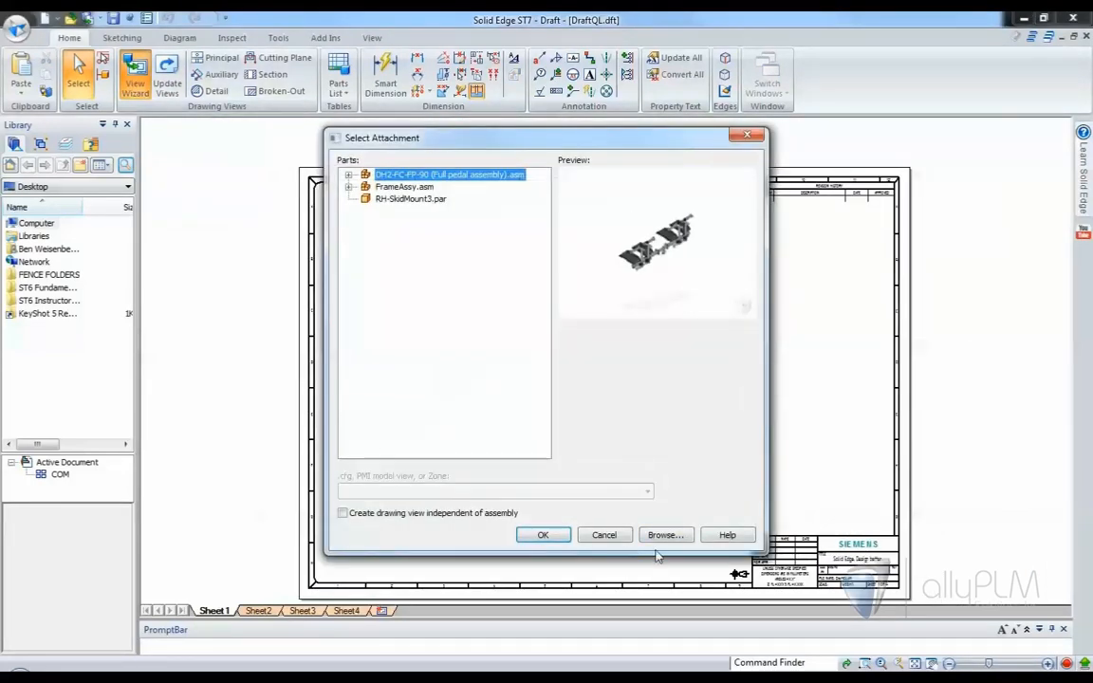
left_click(666, 536)
left_click(435, 247)
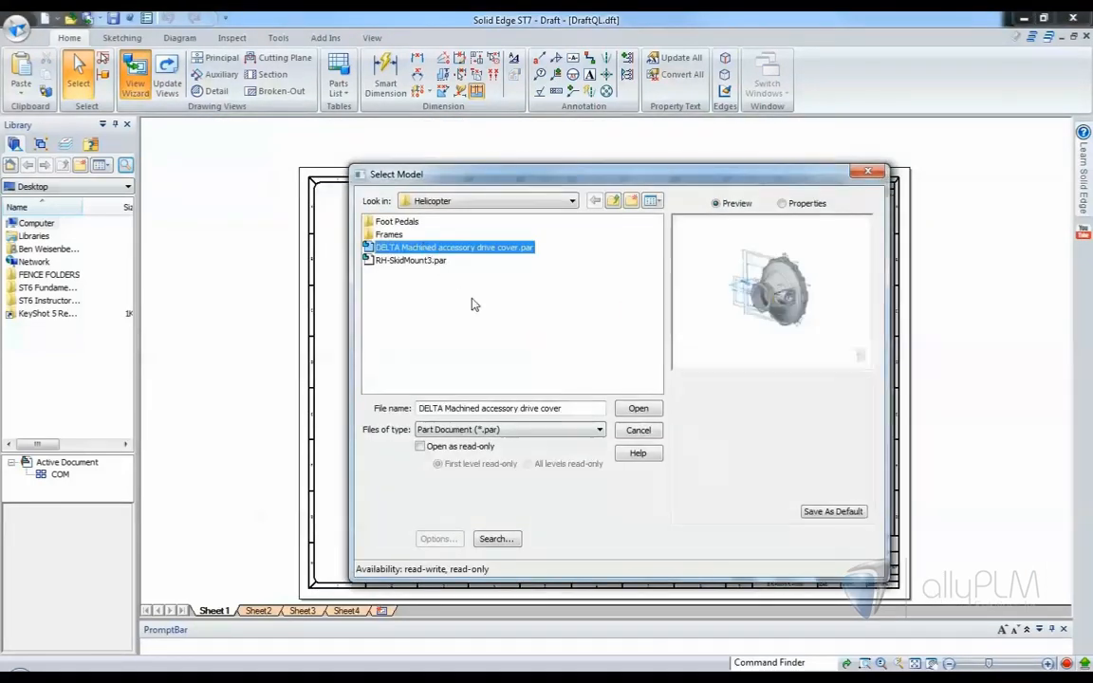
left_click(625, 408)
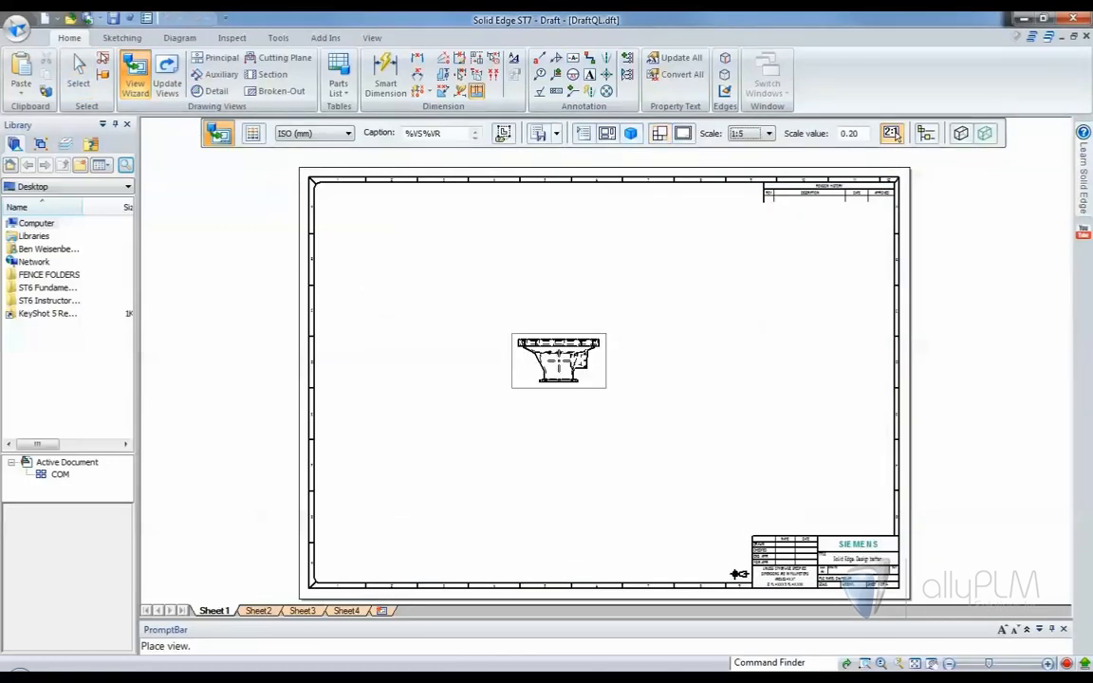
Step: Place the cover's first view at 1:2 scale near the sheet's upper left corner, with a principal view directly below it
left_click(893, 134)
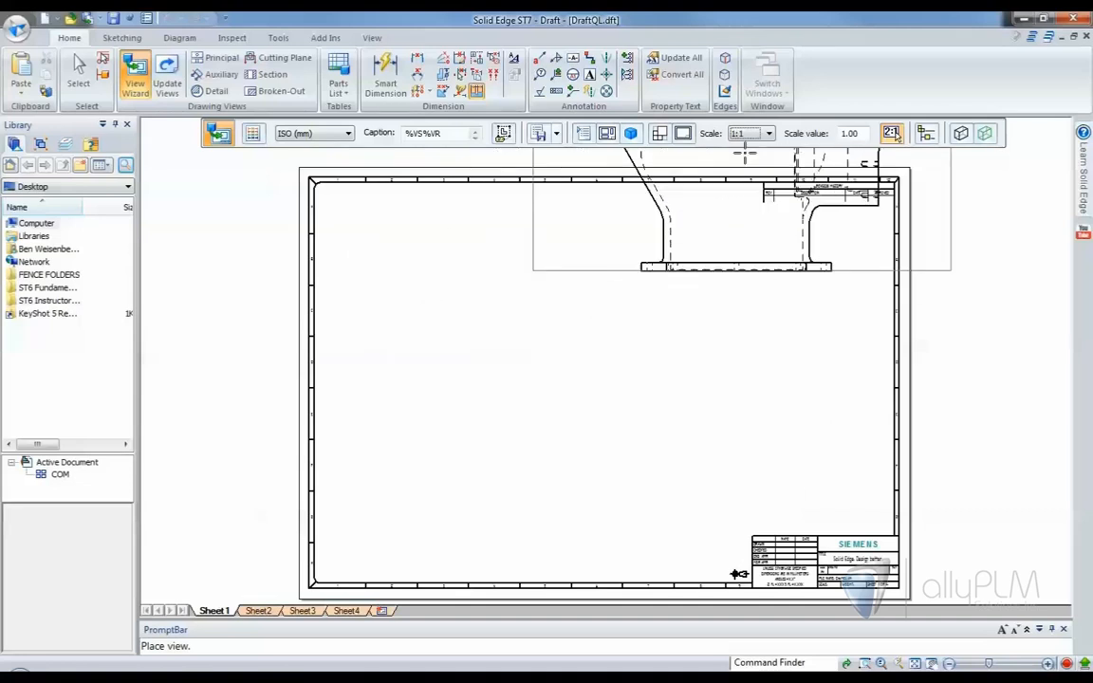
left_click(754, 134)
left_click(745, 205)
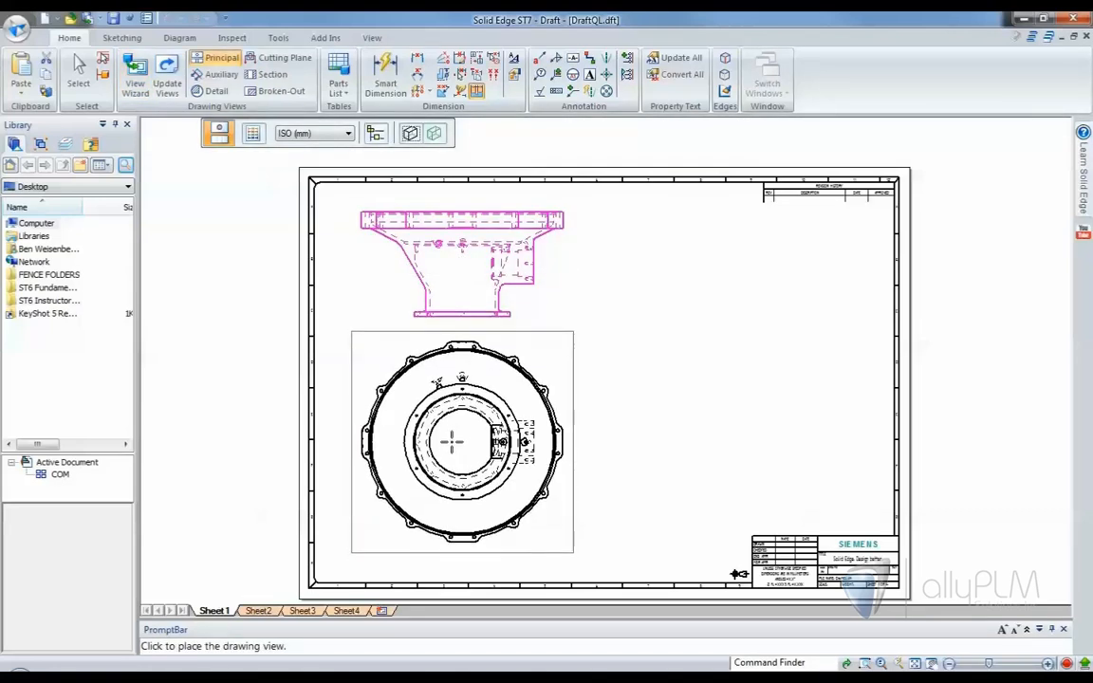
left_click(452, 442)
Step: Add a pictorial view of the cover in Shaded with Edges style and move it to the upper right of the sheet
left_click(606, 371)
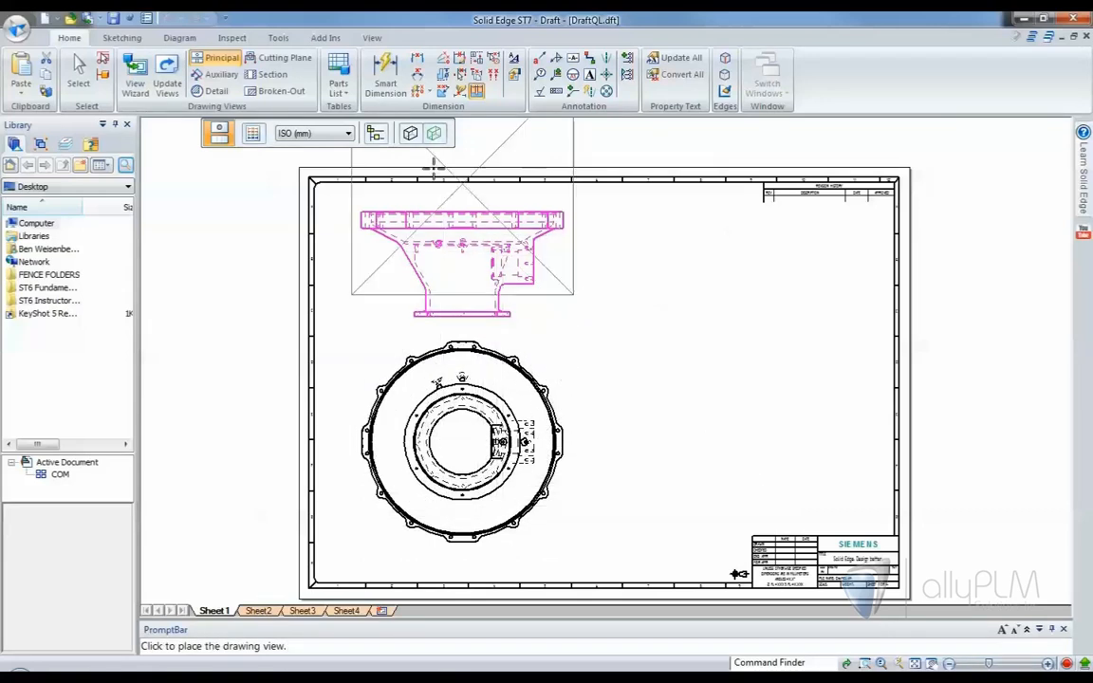
left_click(411, 133)
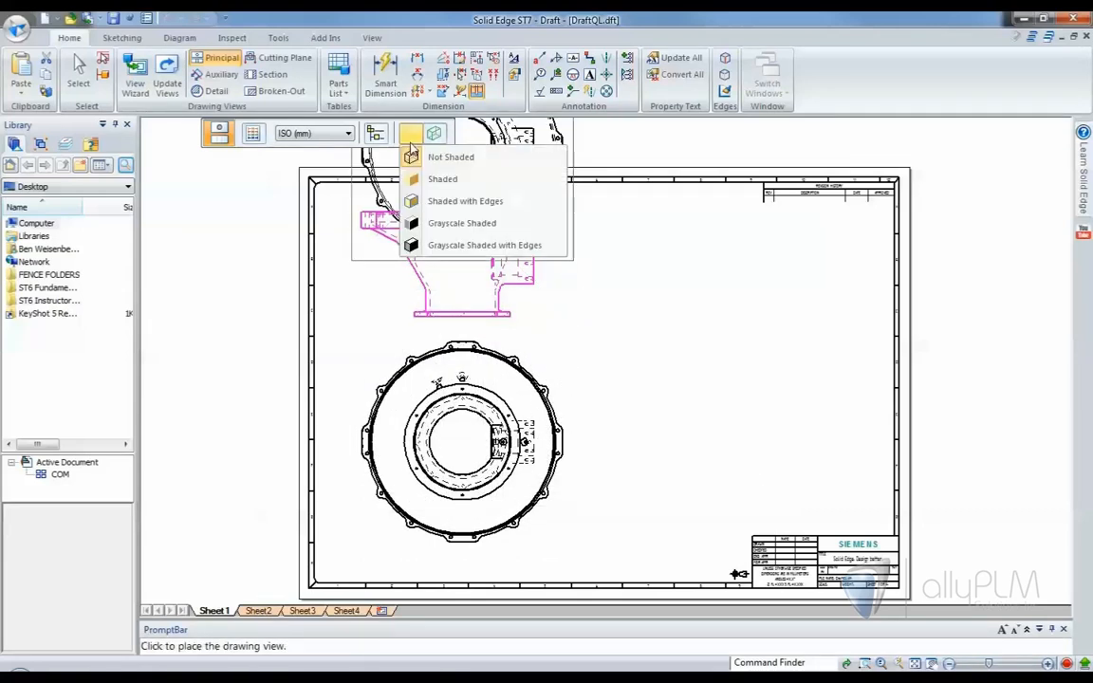
left_click(439, 203)
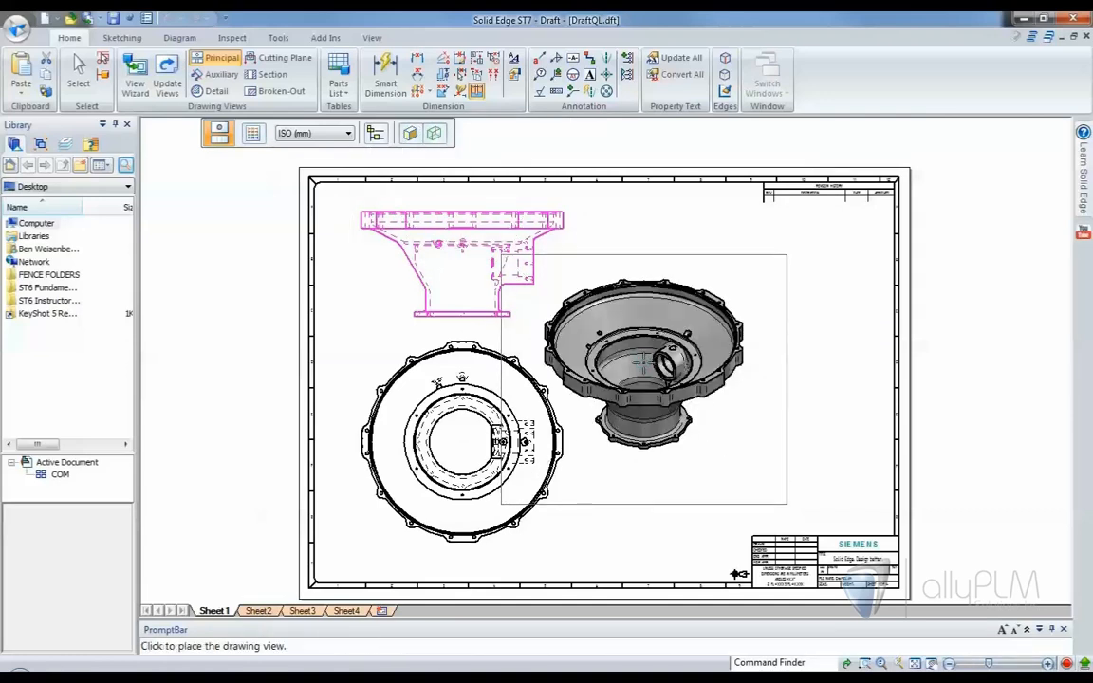
left_click(646, 361)
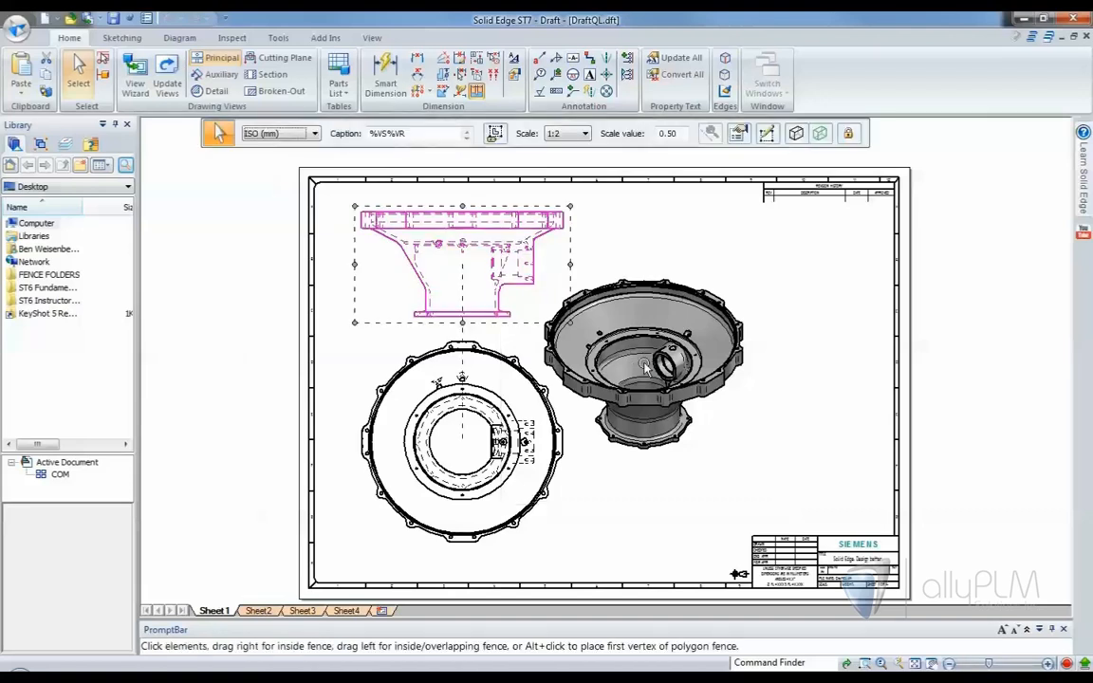
left_click_drag(664, 304, 758, 221)
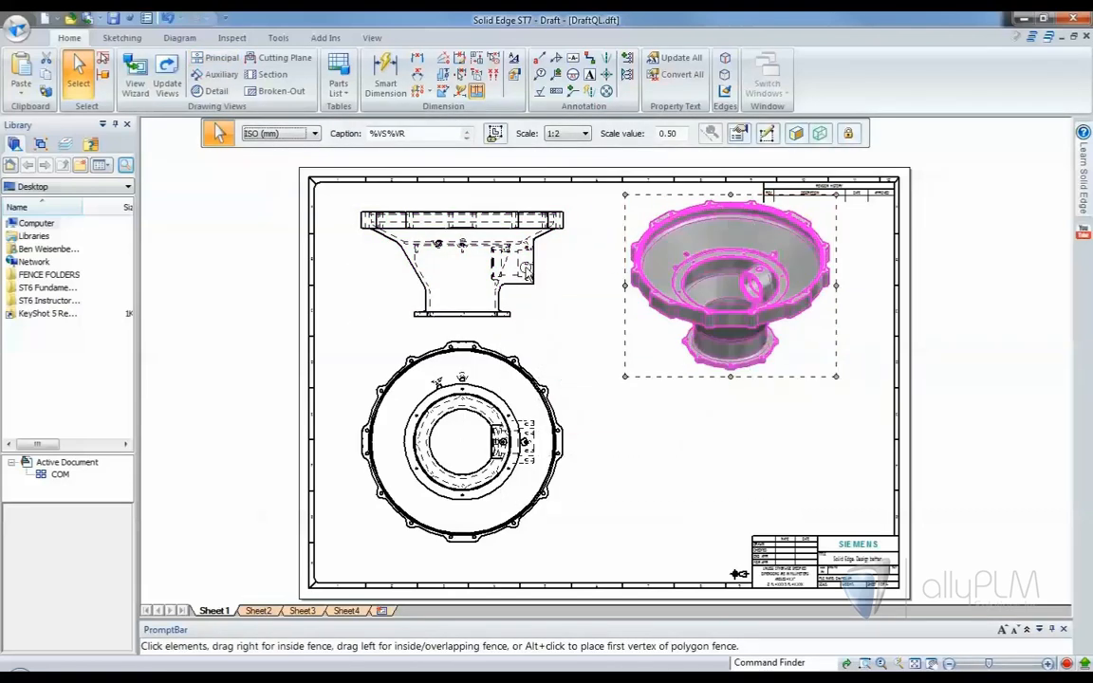
Step: Retrieve the model dimensions into the cover's upper side view and the circular view below it
left_click(259, 313)
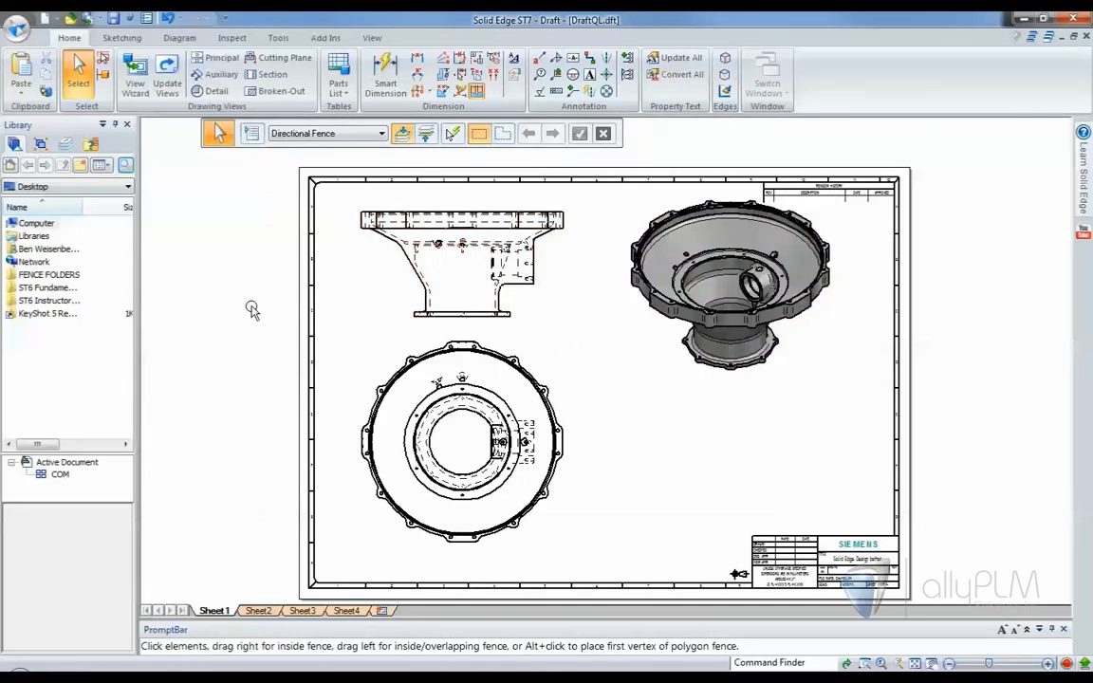
right_click(363, 319)
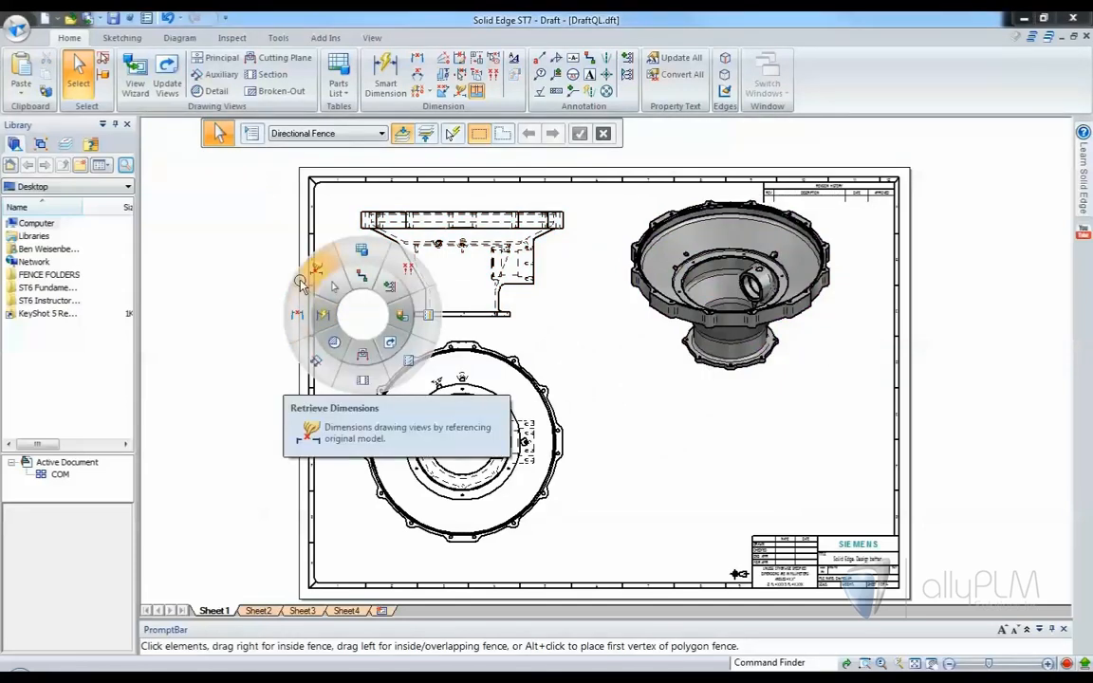
left_click(300, 309)
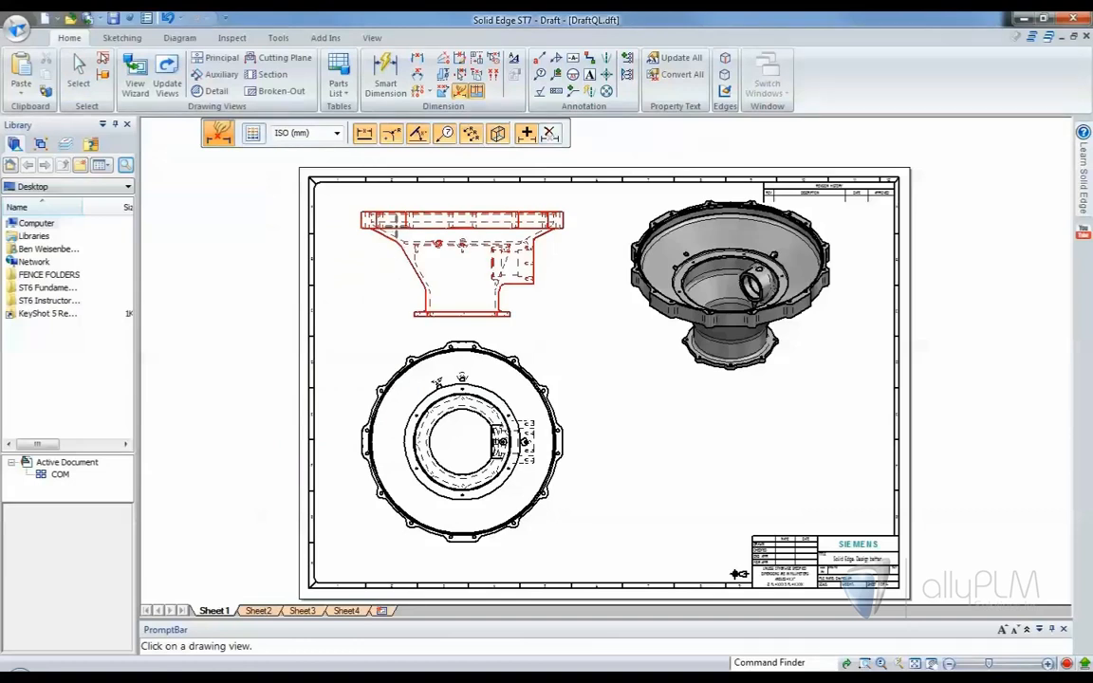
left_click(407, 368)
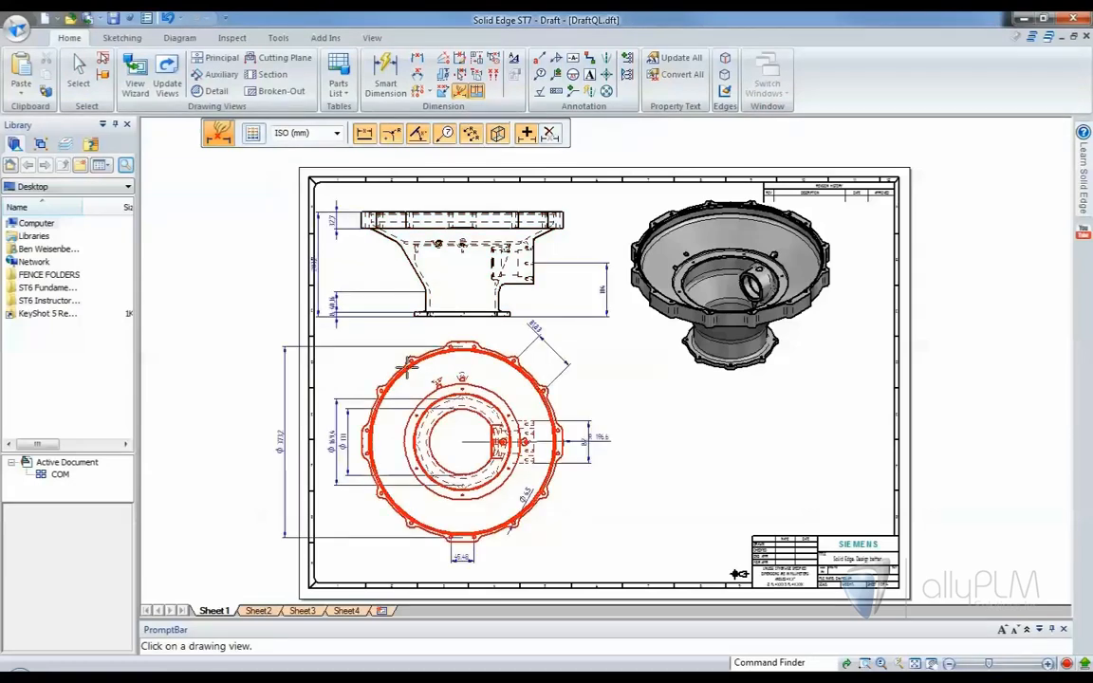
Step: Arrange the retrieved dimensions of both orthographic views together with a stack pitch of 1.00
right_click(273, 301)
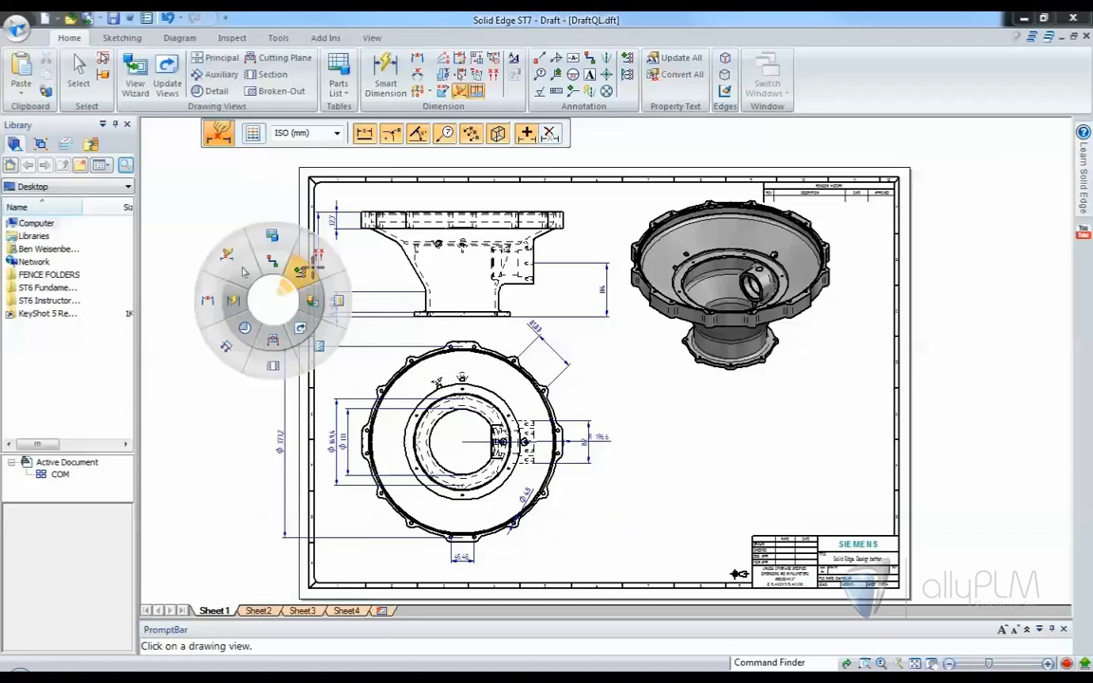
left_click(281, 228)
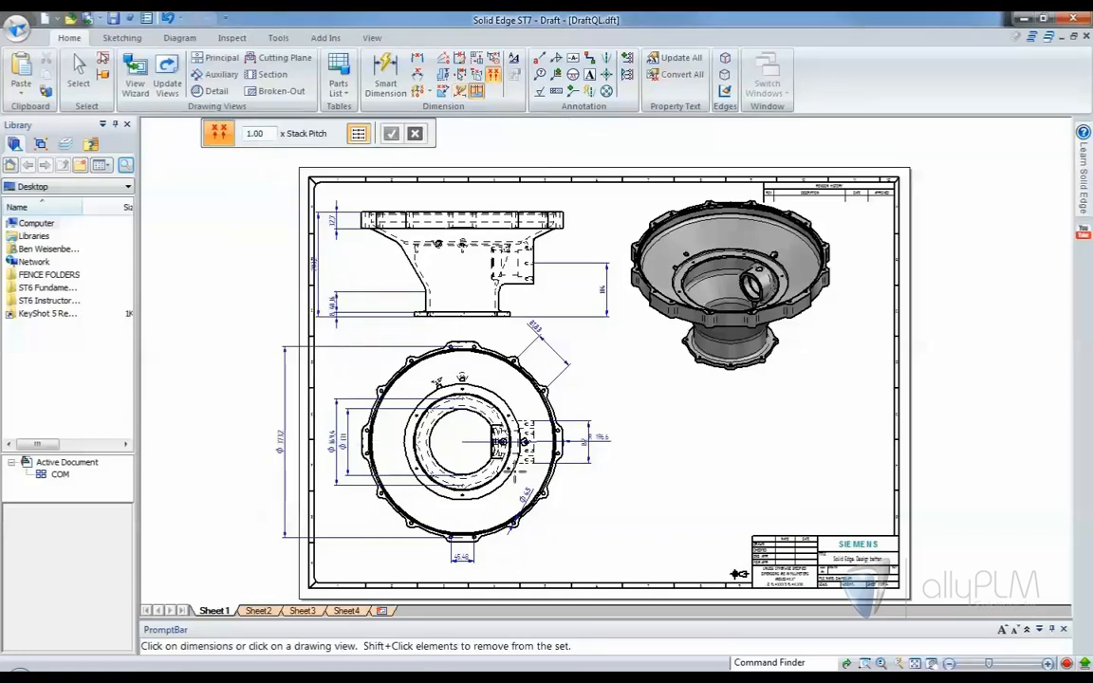
left_click_drag(516, 476, 631, 575)
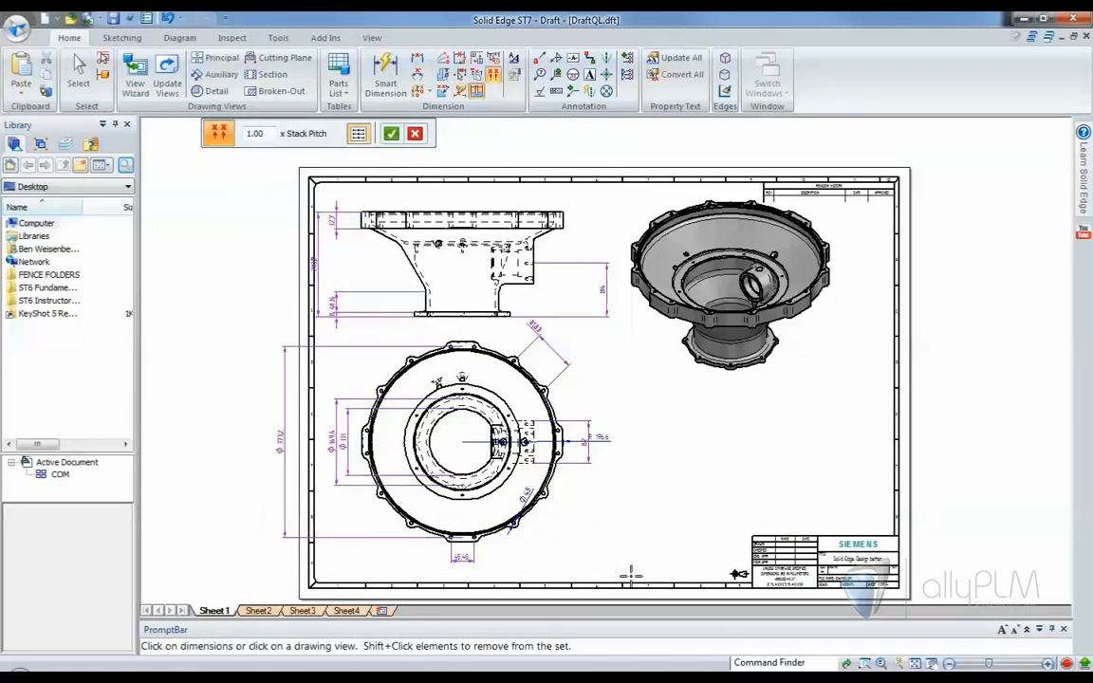
right_click(629, 489)
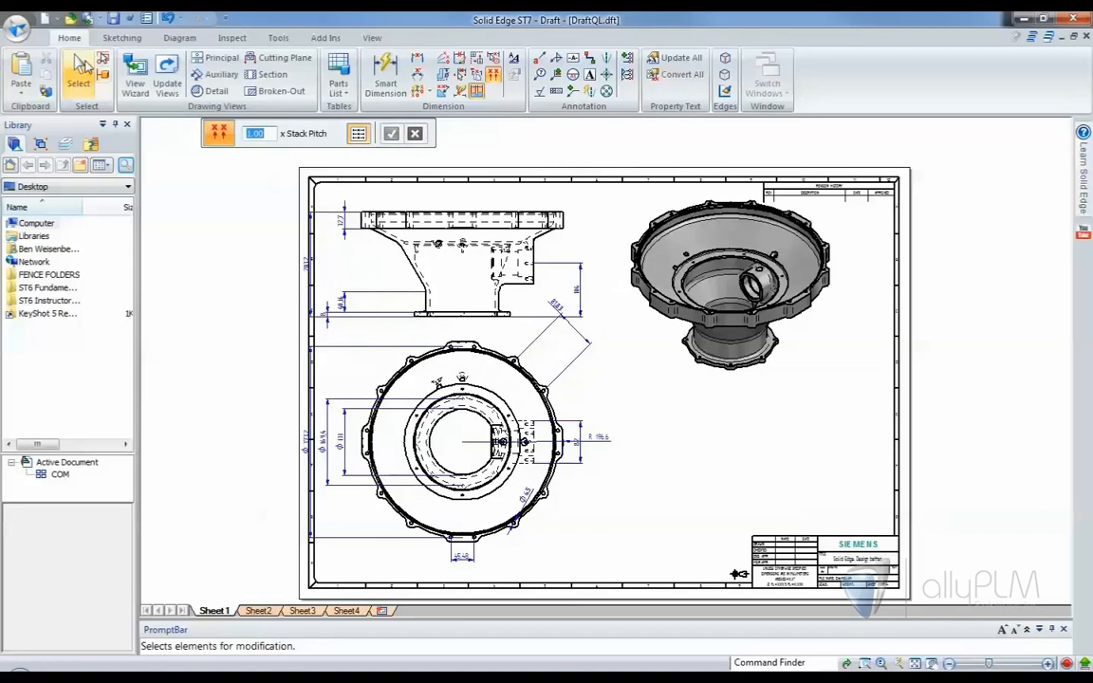
Step: Shift the upper side view slightly right and up so the aligned views and their dimensions fit inside the sheet border
left_click(78, 72)
left_click(389, 218)
mouse_move(447, 218)
left_mouse_down()
mouse_move(408, 218)
mouse_move(469, 207)
left_mouse_up()
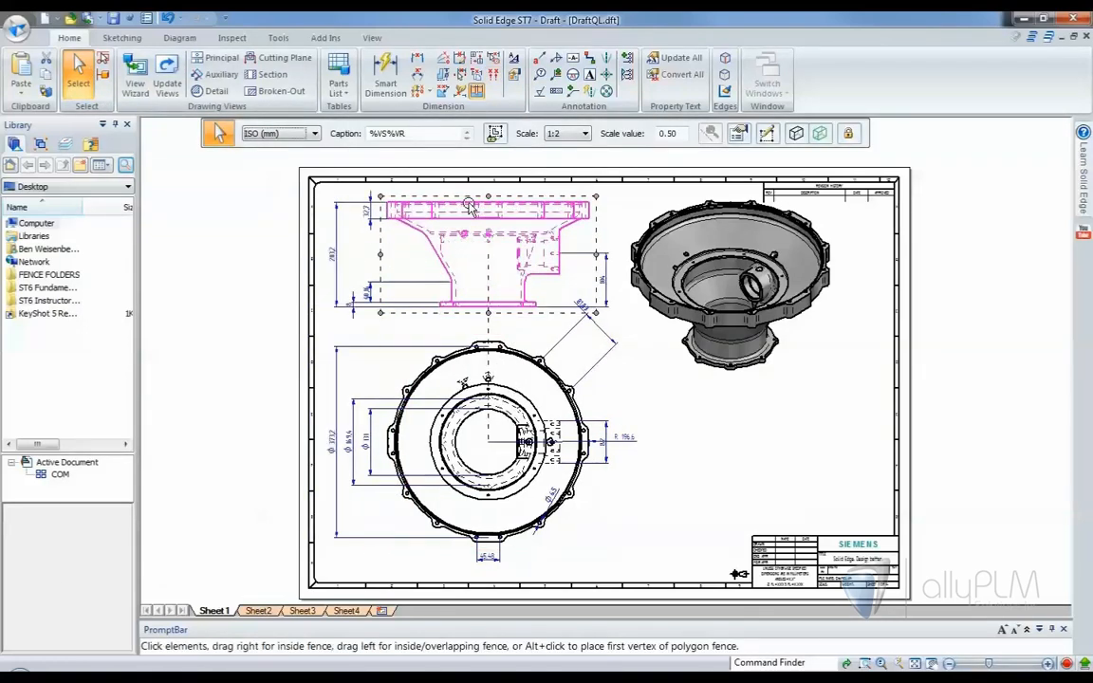
left_click(228, 378)
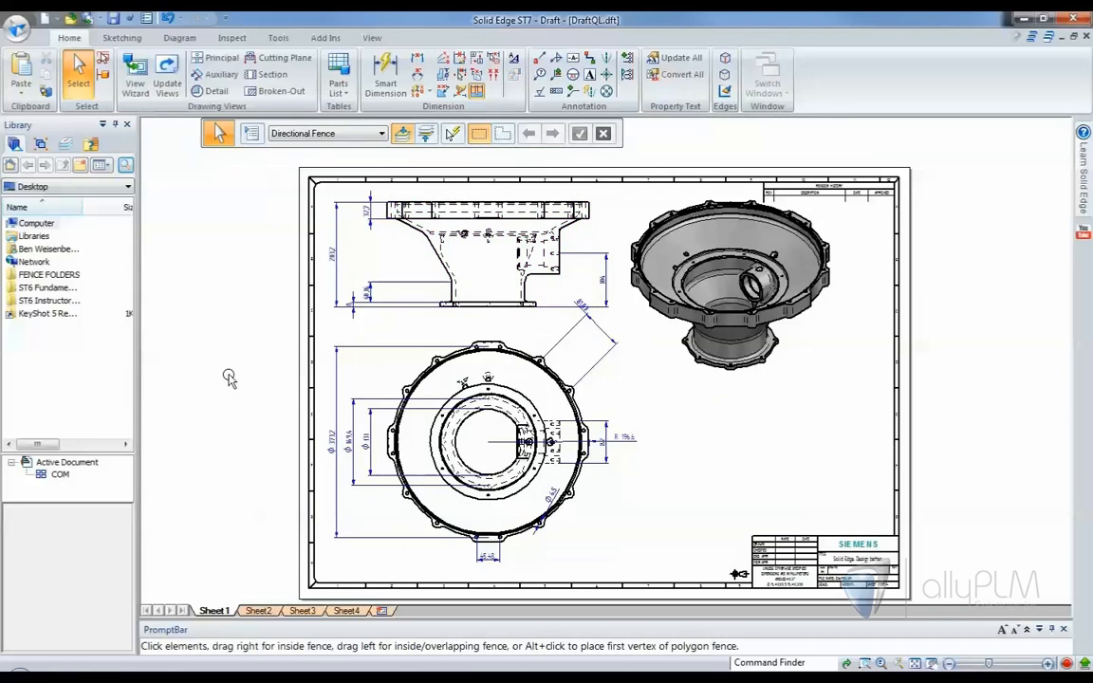
Step: Create a 2:1 circular detail view of the circular view's right rim lobe and place it below the pictorial view
left_click(213, 91)
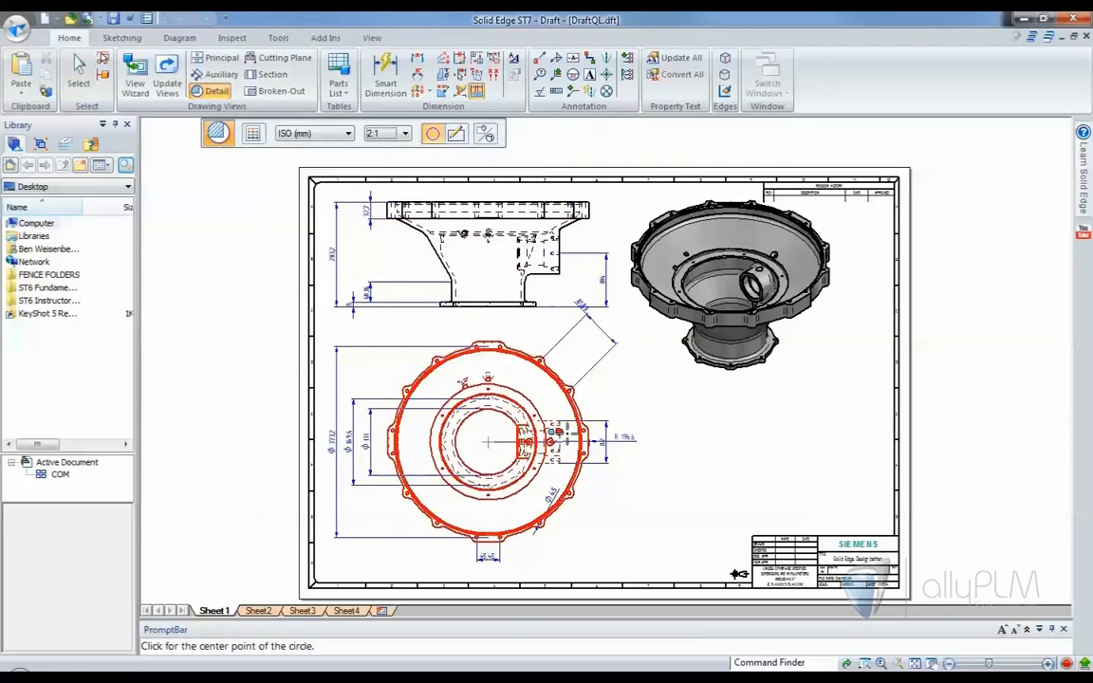
left_click(487, 443)
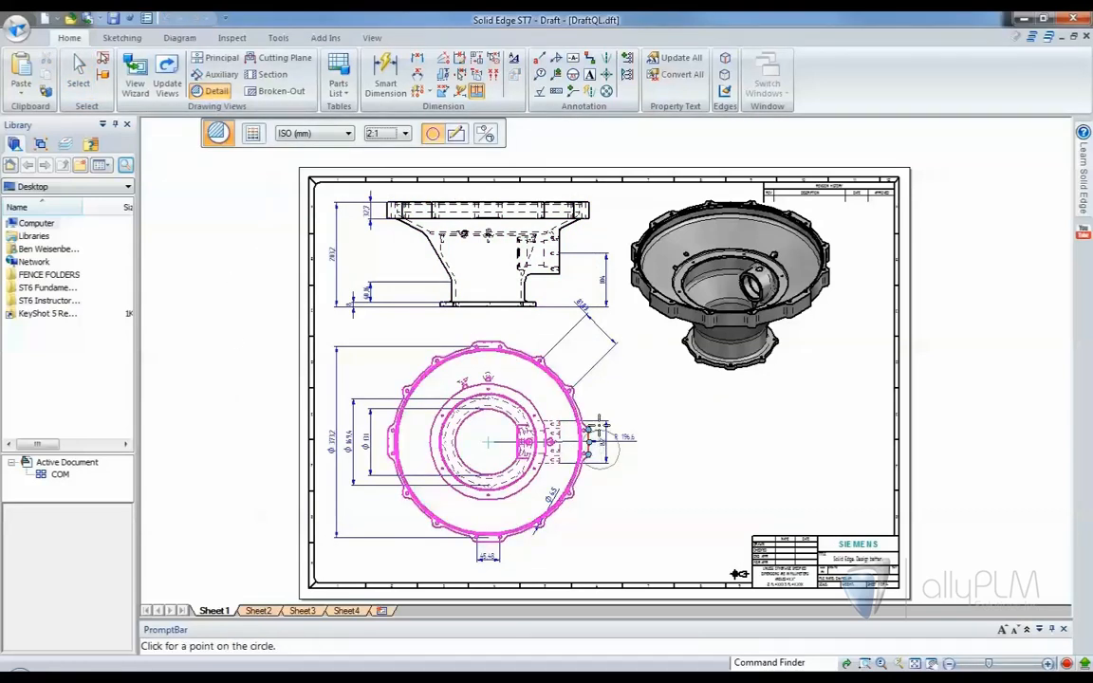
left_click(634, 442)
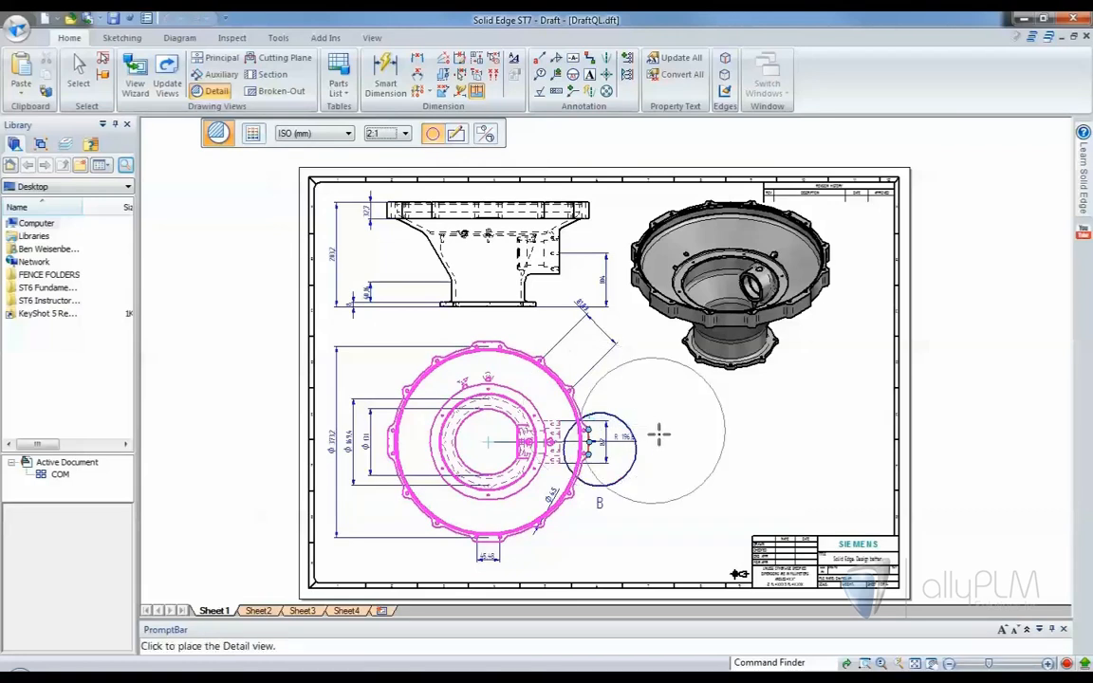
left_click(728, 457)
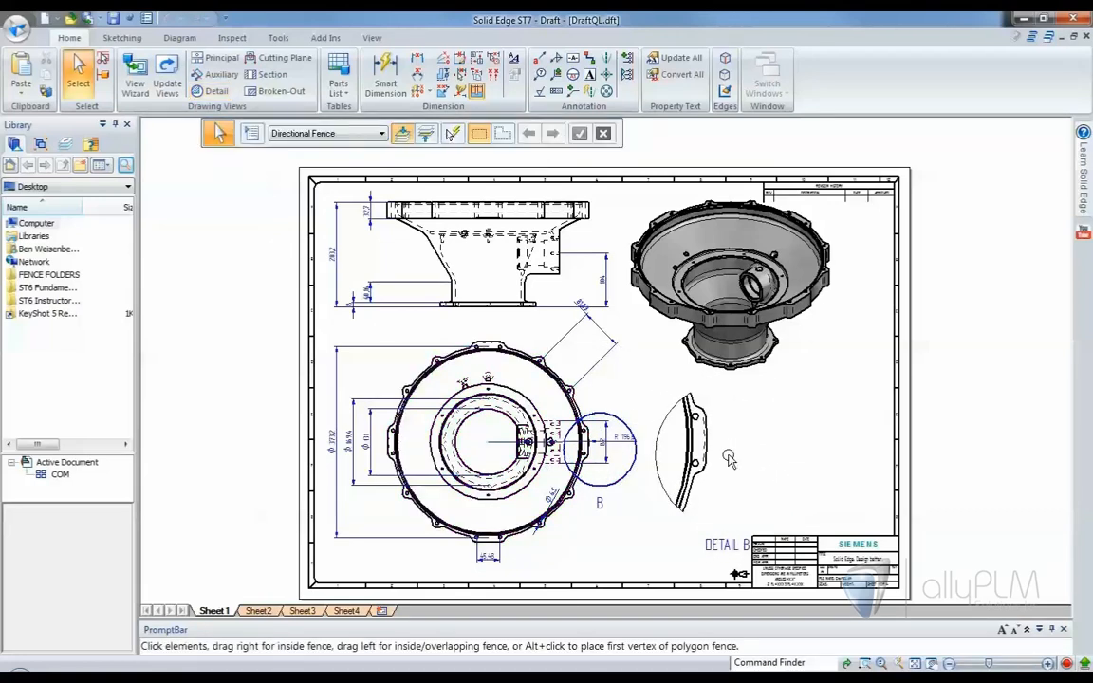
Step: Reposition detail envelope B on the circular view, moving it left and slightly down
scroll(728, 459, "up", 2)
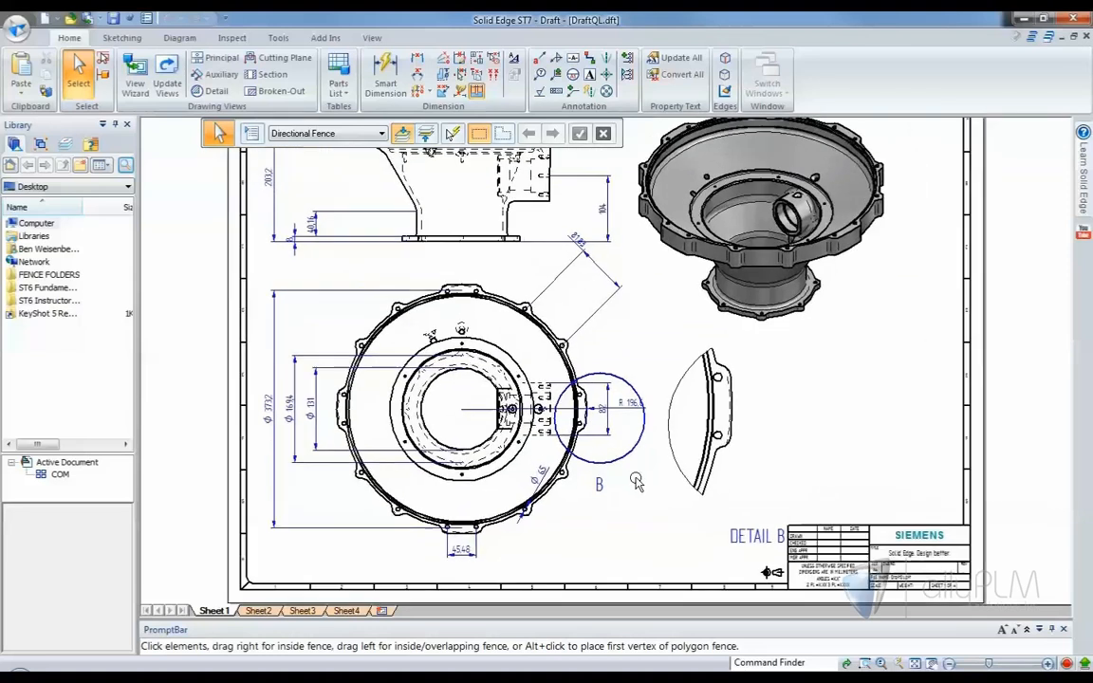
left_click(619, 453)
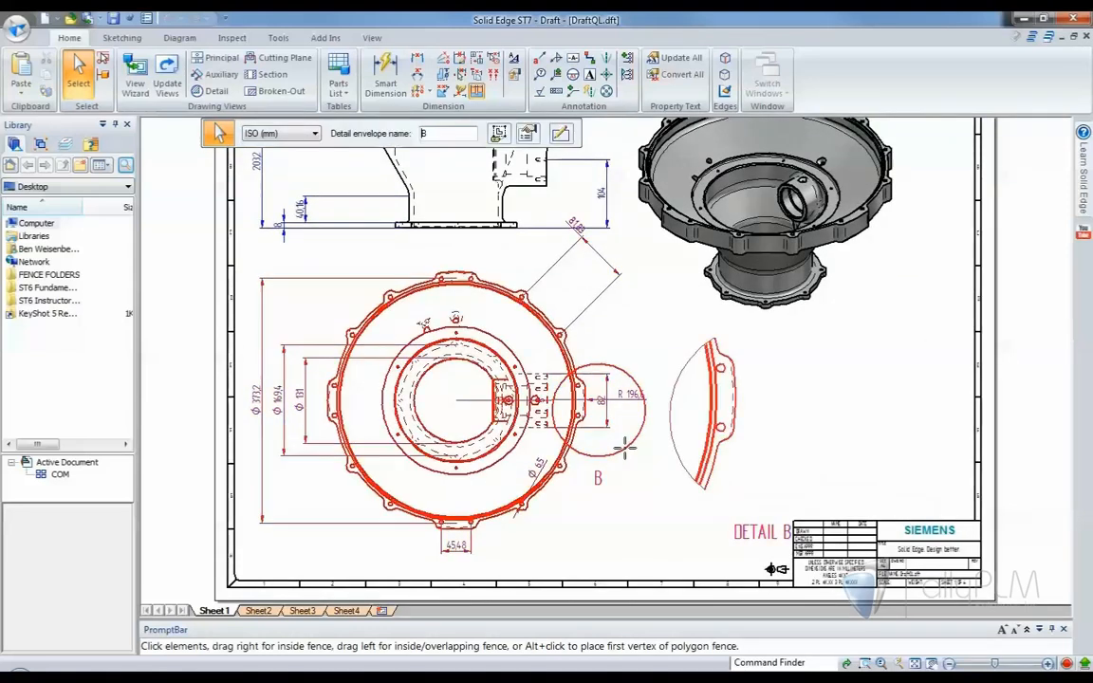
left_click_drag(619, 453, 580, 466)
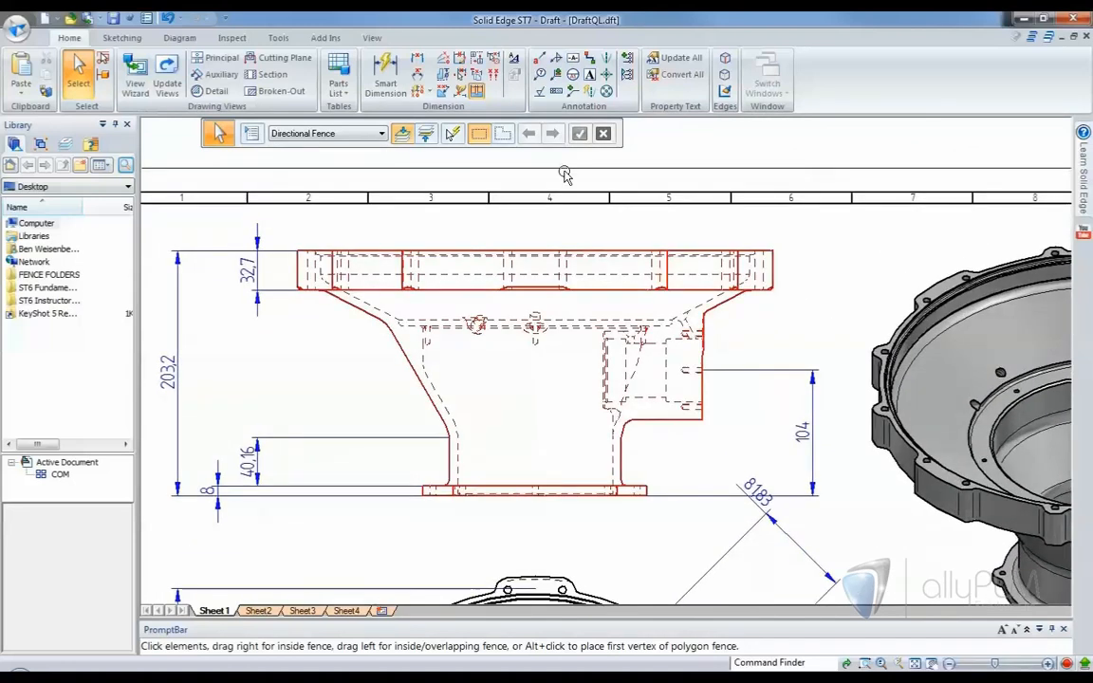
Step: Attach datum frame A to the top edge of the upper side view and place its frame just above
left_click(573, 59)
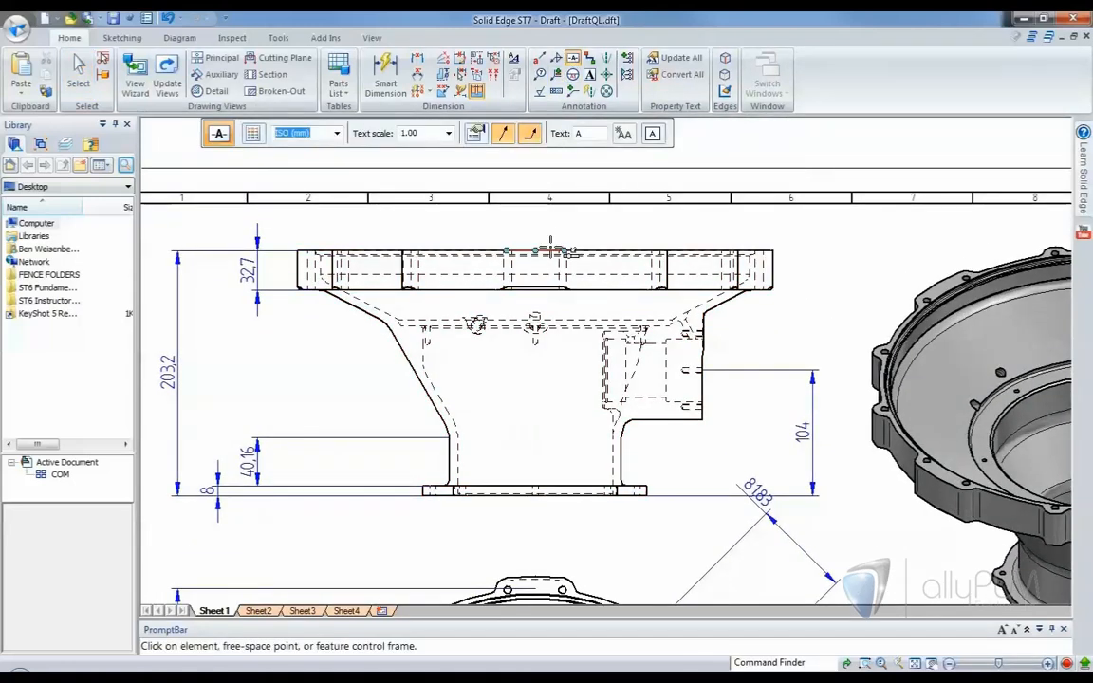
left_click(560, 252)
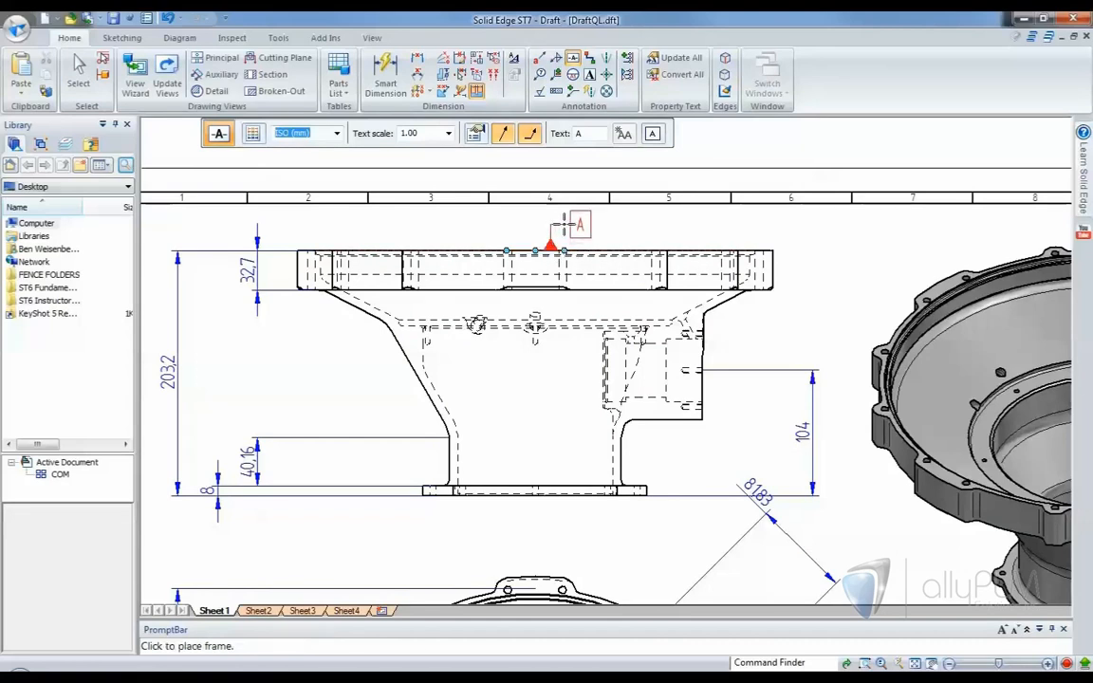
left_click(568, 225)
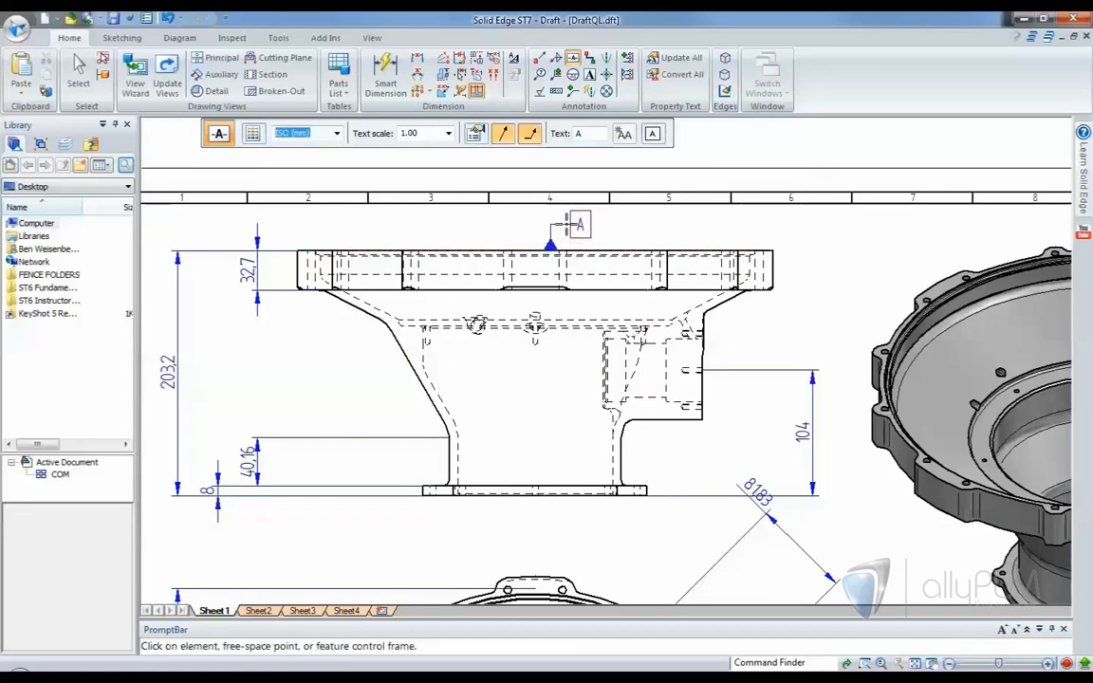
Step: Start a feature control frame containing the maximum material condition symbol, a divider and a reference to the text of datum frame A
left_click(557, 91)
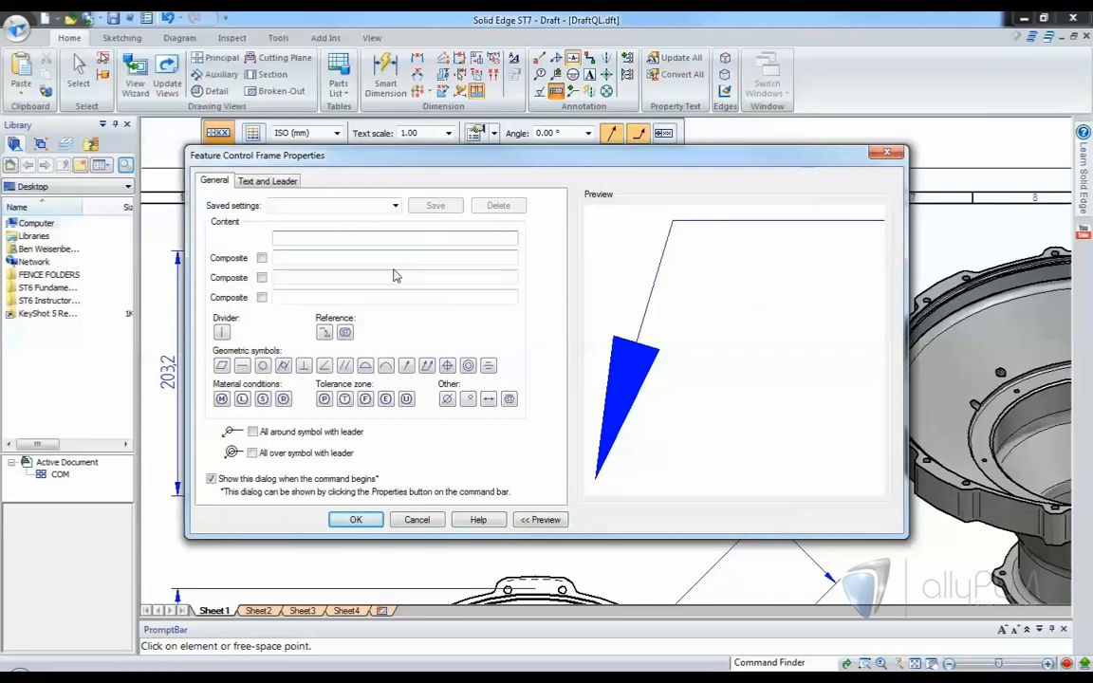
left_click(223, 398)
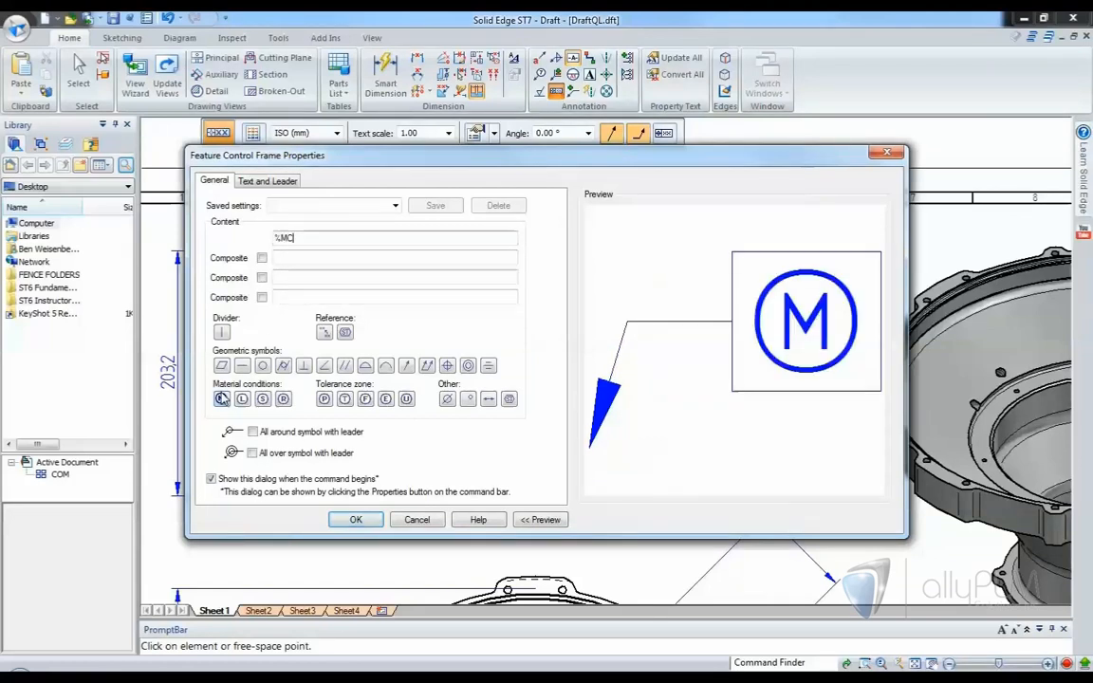
left_click(221, 332)
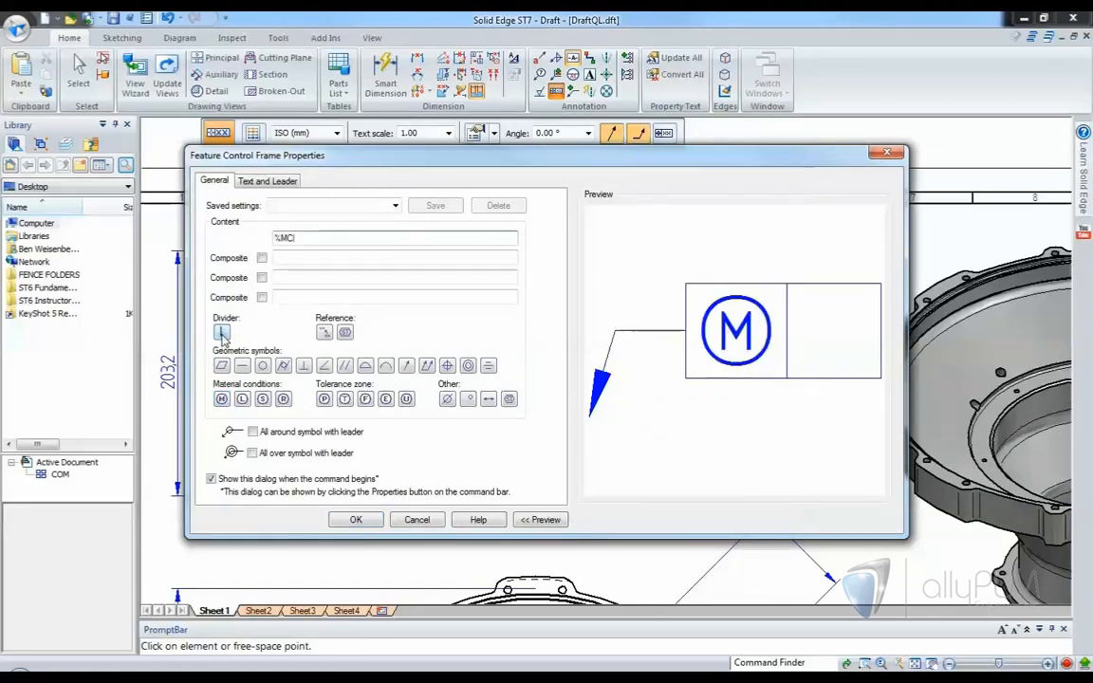
left_click(324, 333)
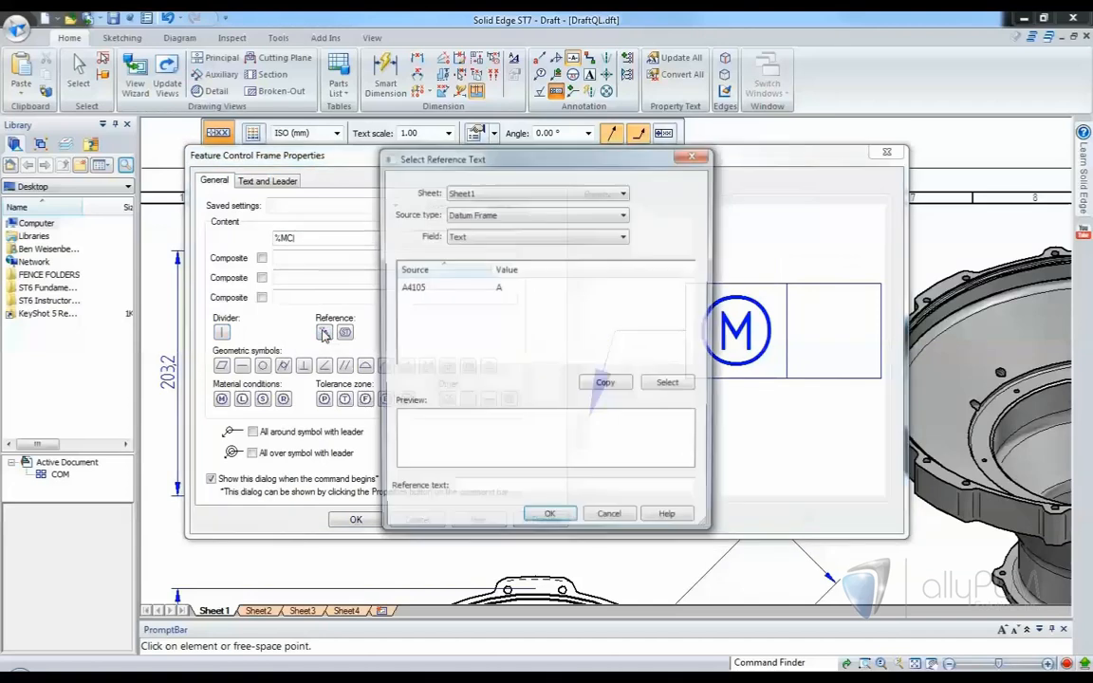
left_click(506, 290)
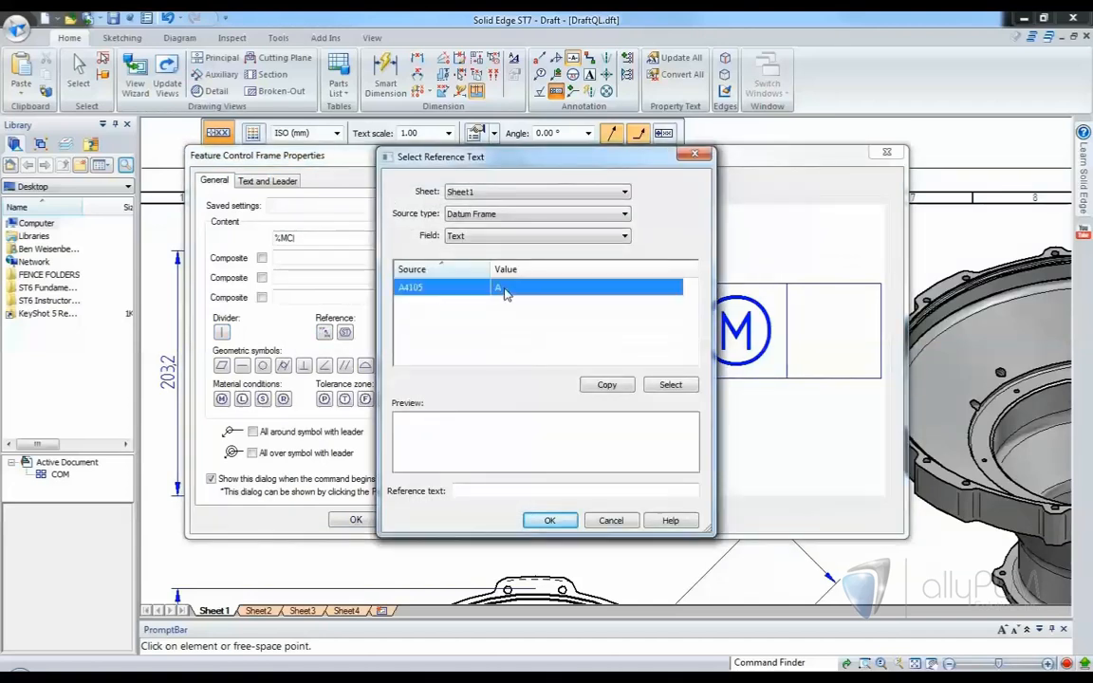
left_click(674, 387)
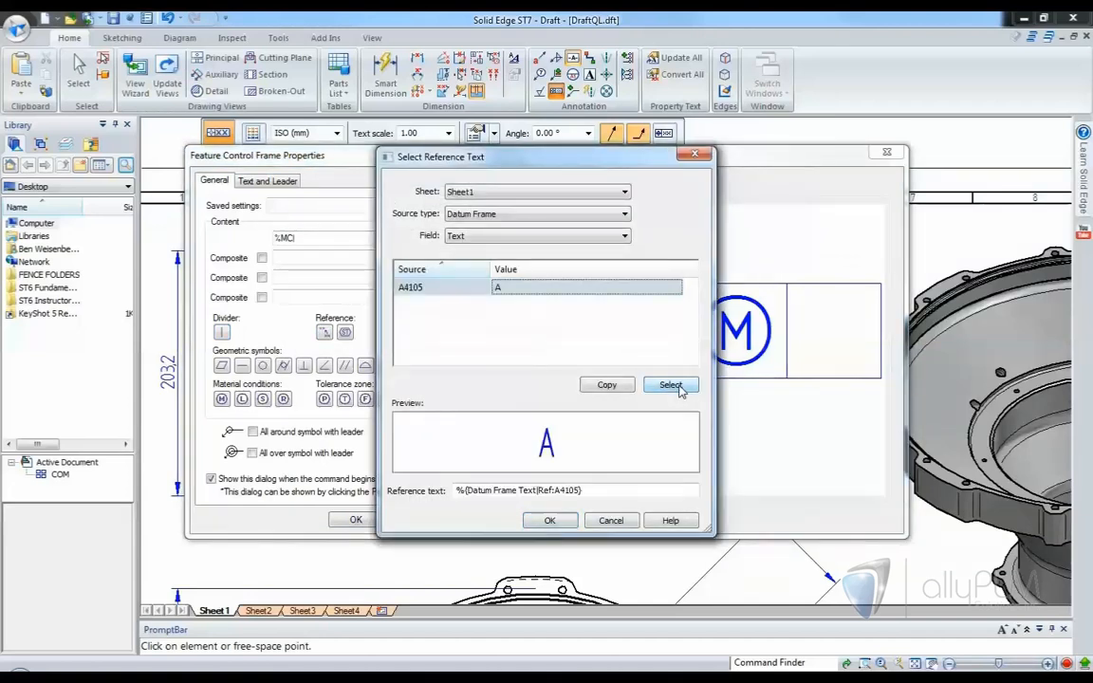
left_click(551, 521)
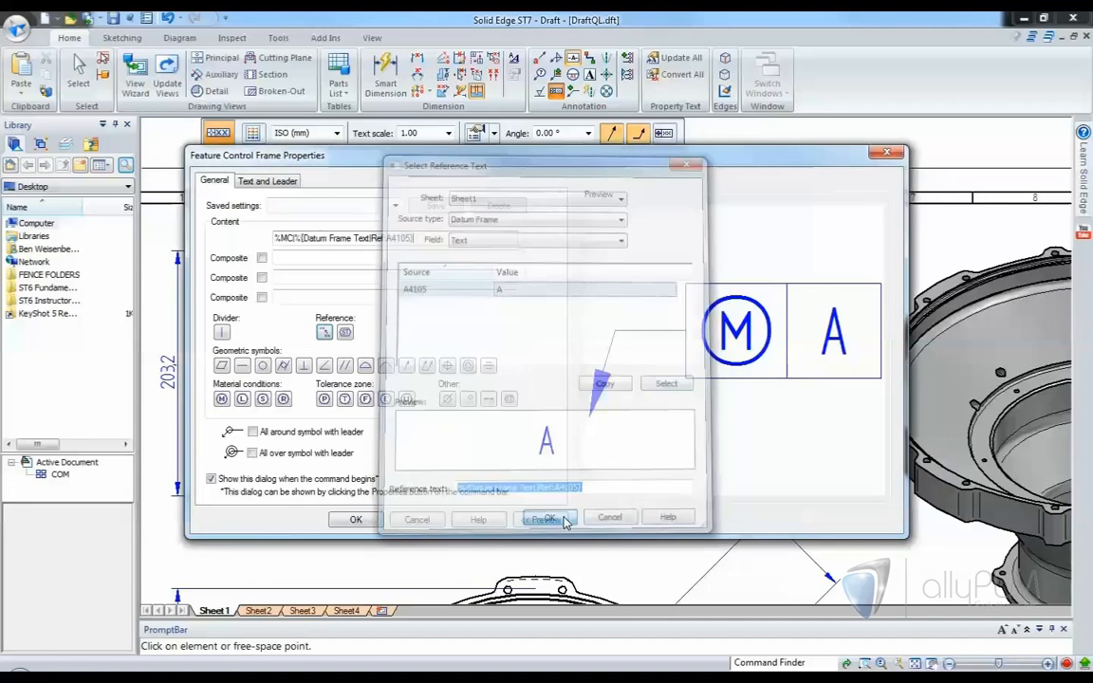
Step: Add parallelism and .500 compartments to the feature control frame and attach it to the bottom edge of the upper side view
left_click(223, 334)
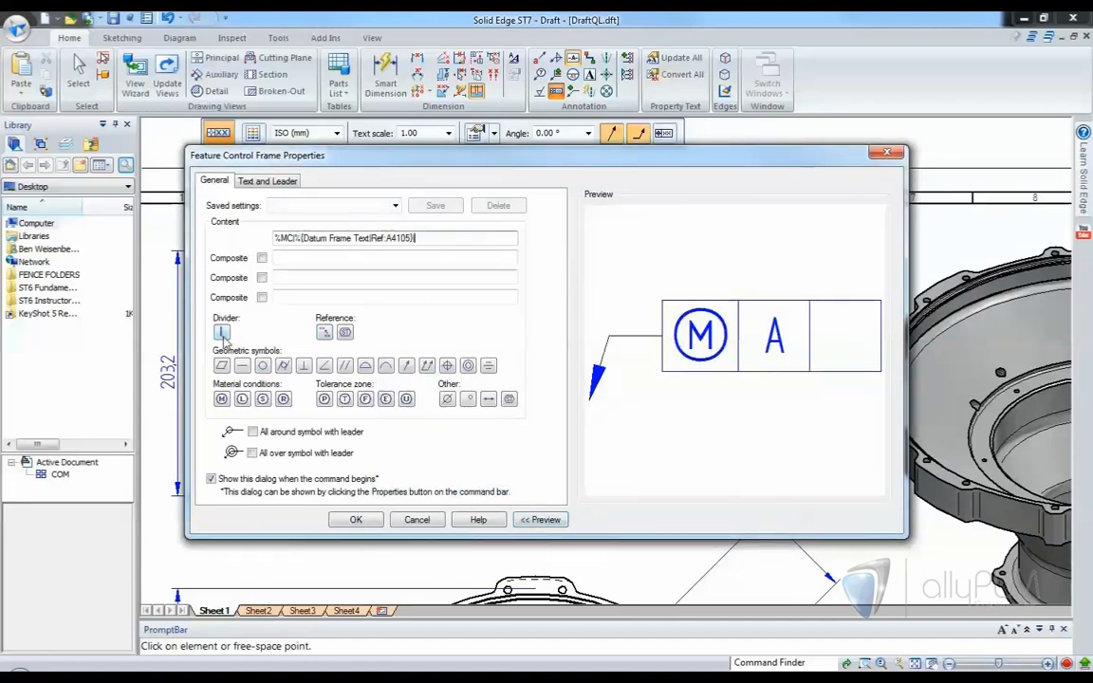
left_click(345, 366)
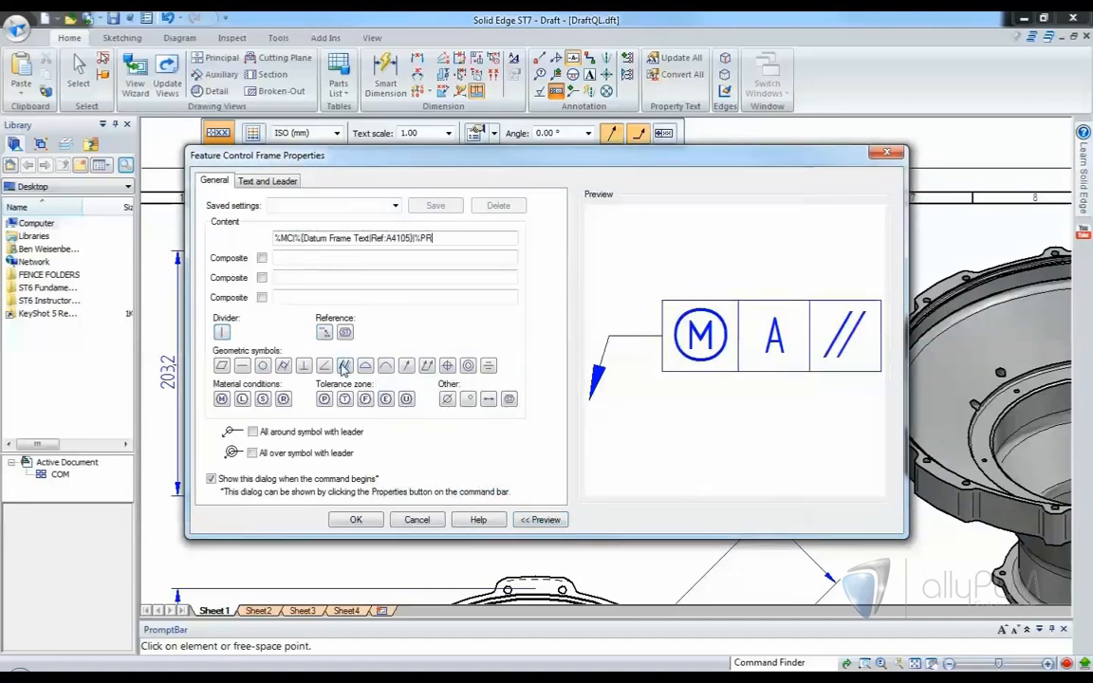
left_click(223, 334)
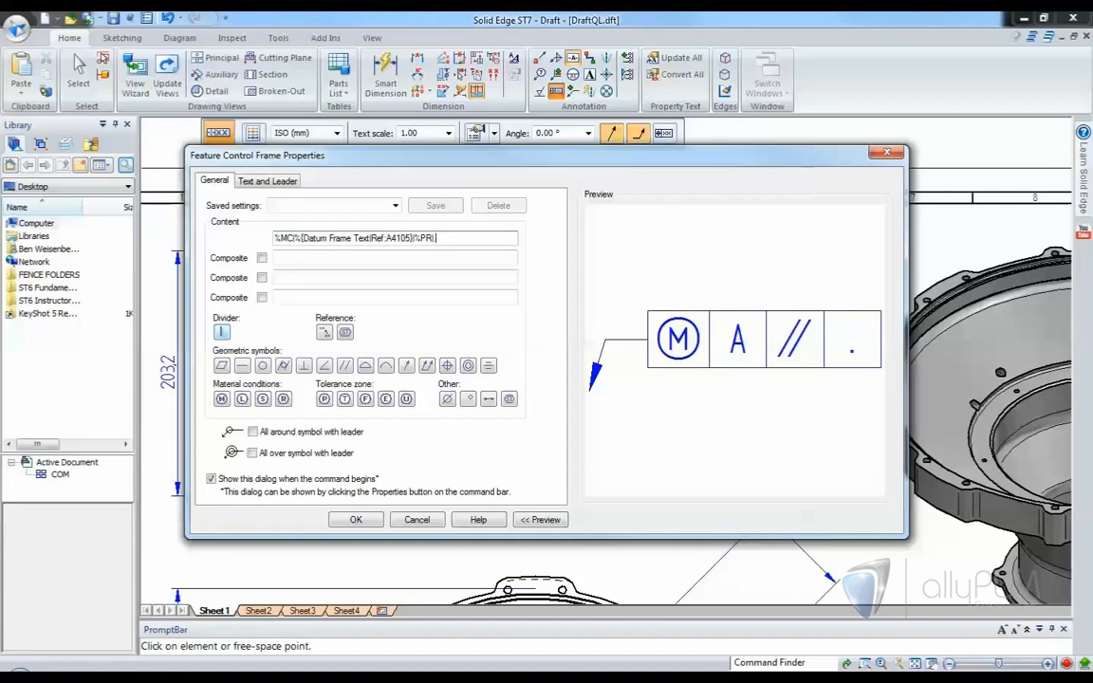
type(".500")
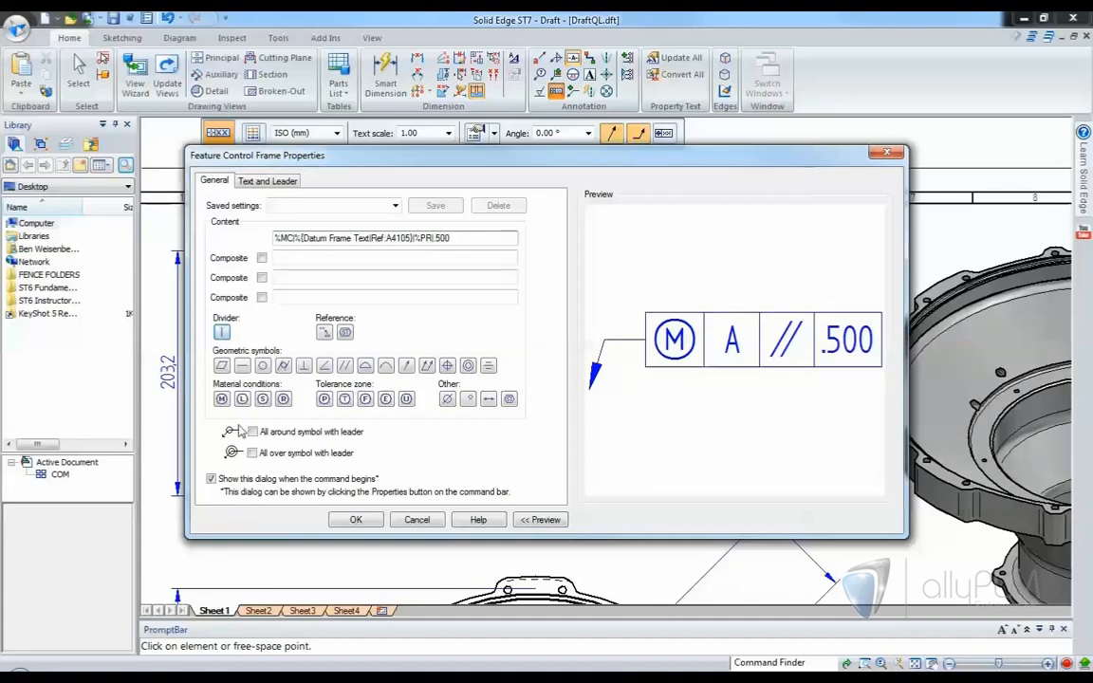
left_click(341, 520)
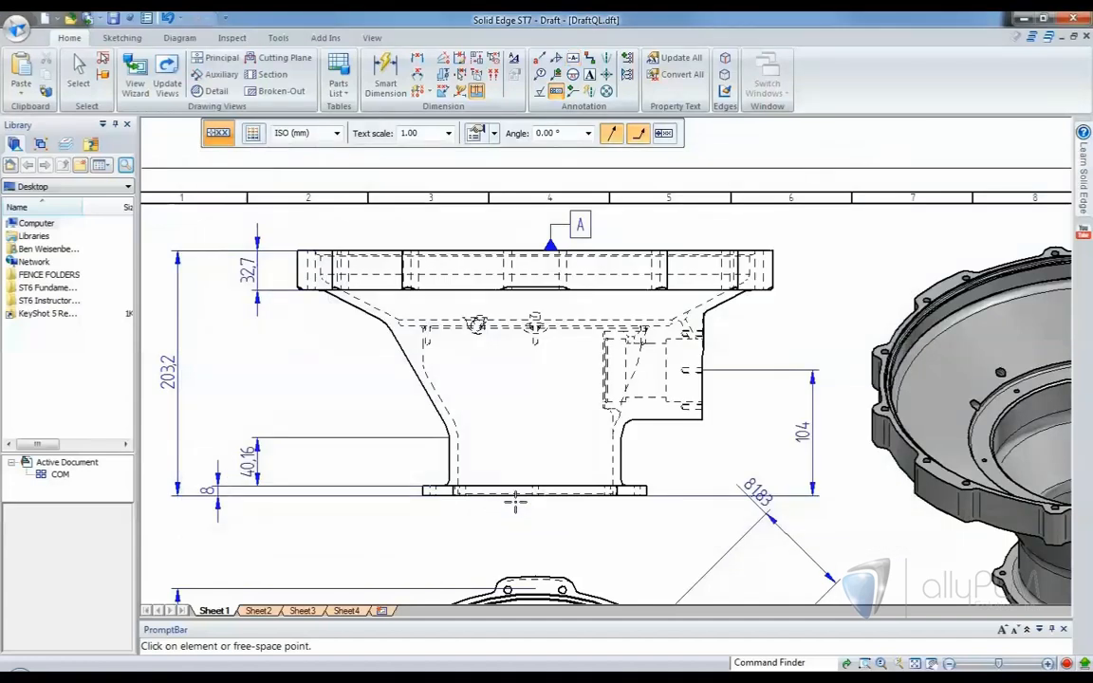
left_click(519, 495)
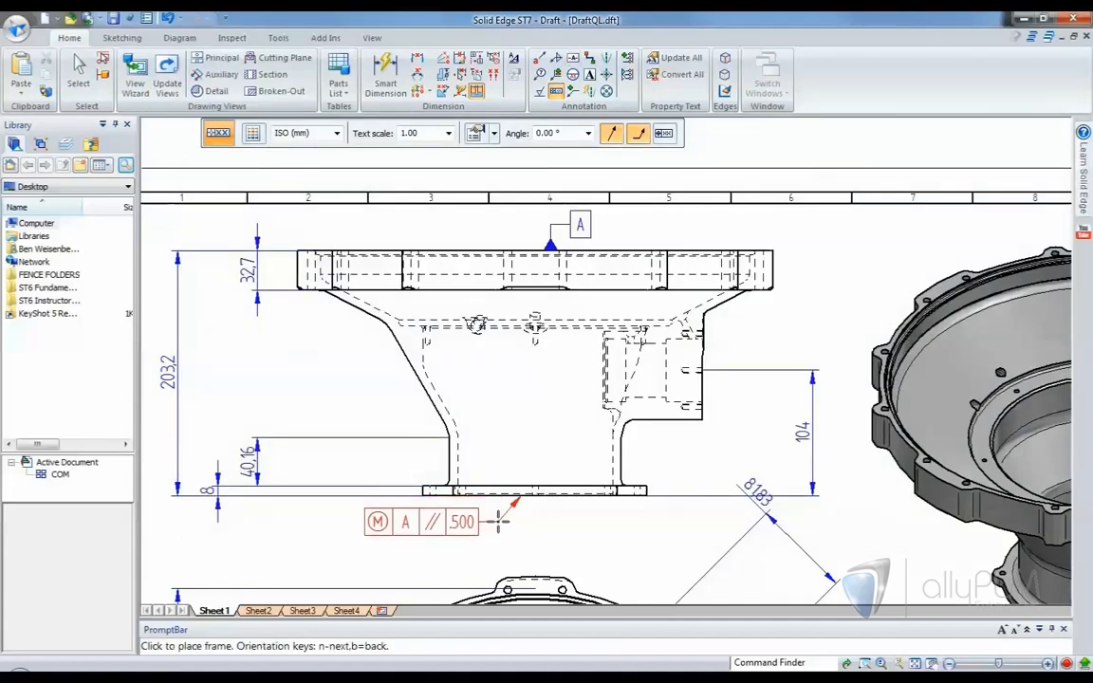
left_click(500, 520)
Step: Change the text of the datum frame on the side view's top edge to B
left_click(78, 69)
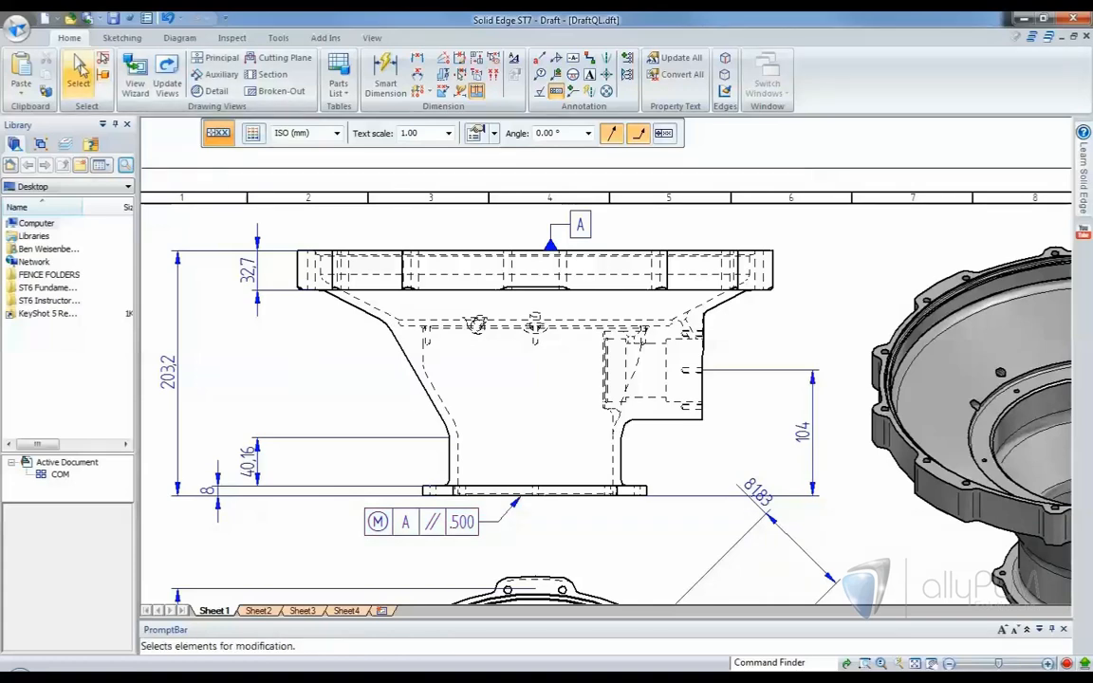
left_click(550, 228)
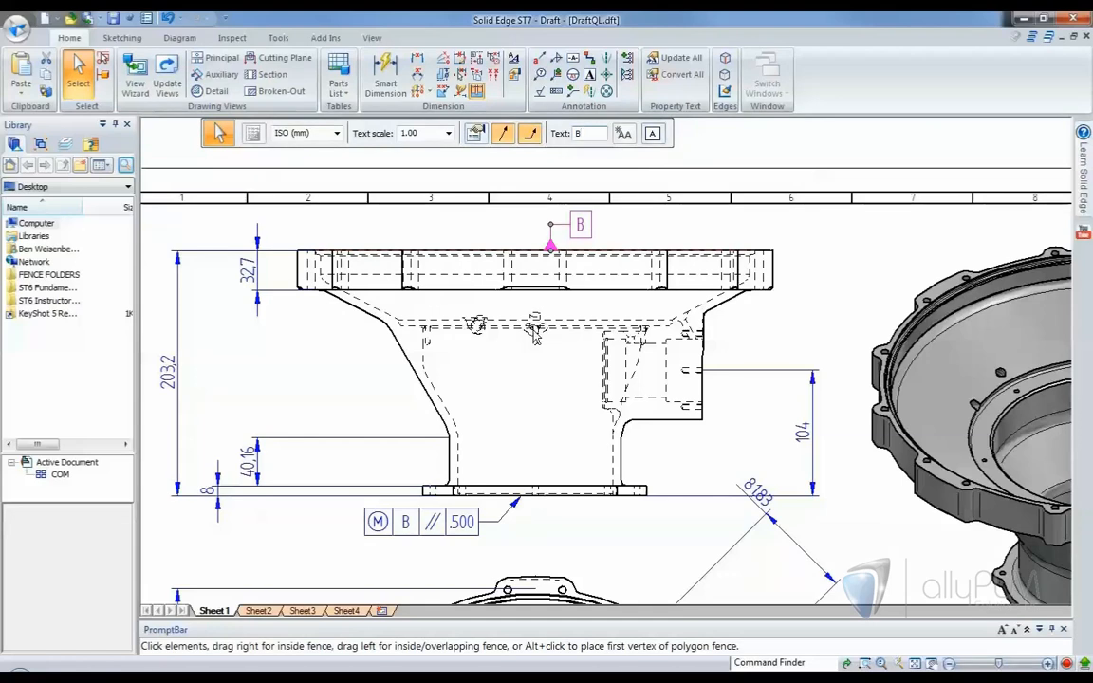
Step: Deselect the datum frame and open Sheet2 with the pedal assembly and its parts list
left_click(566, 528)
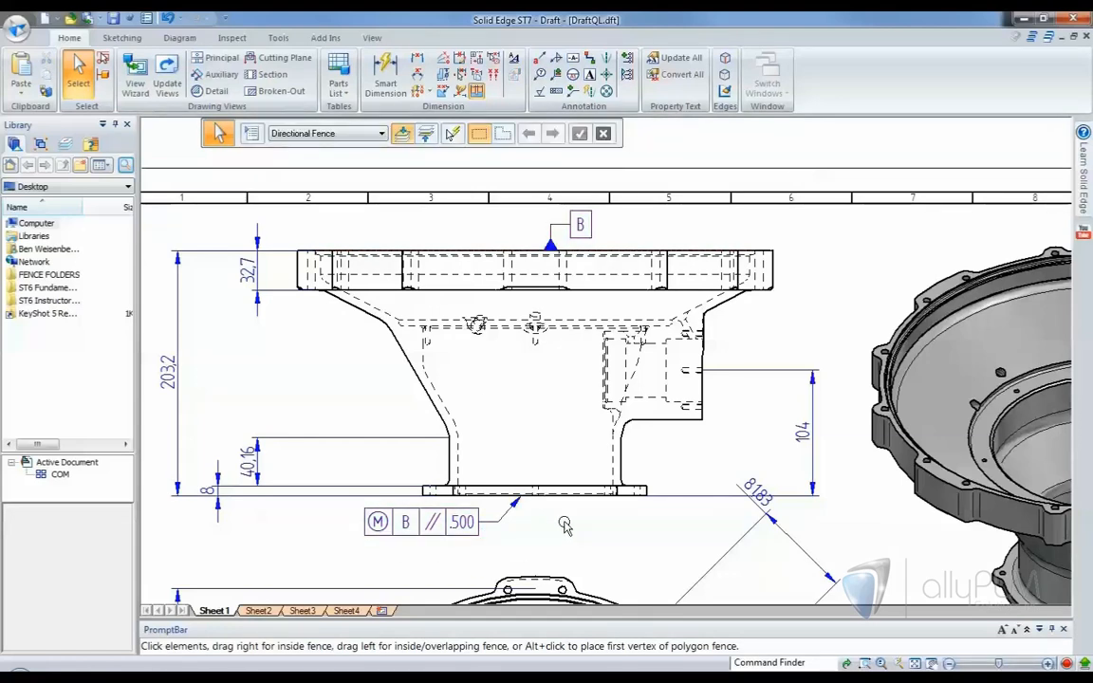
scroll(565, 525, "down", 5)
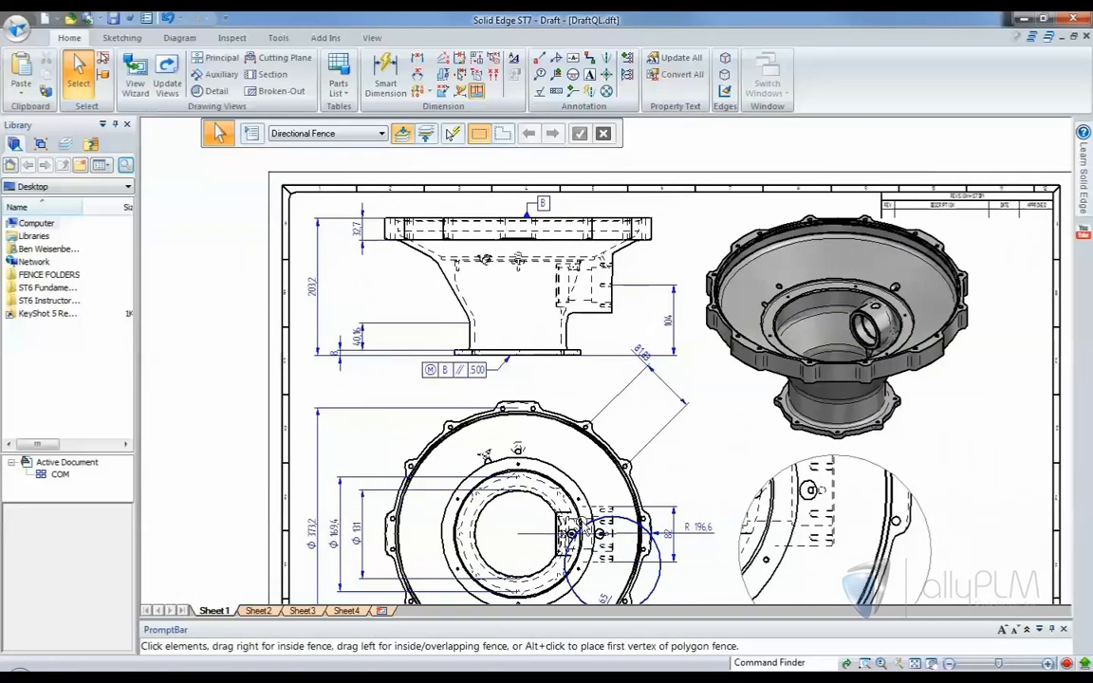
scroll(566, 529, "down", 4)
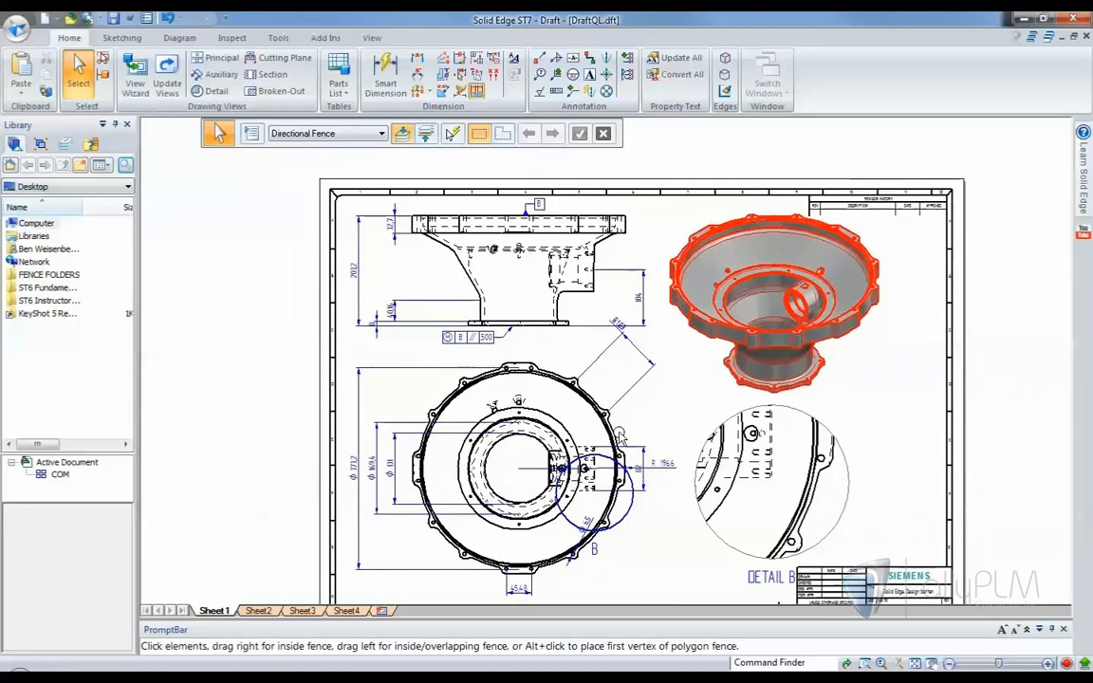
left_click(258, 611)
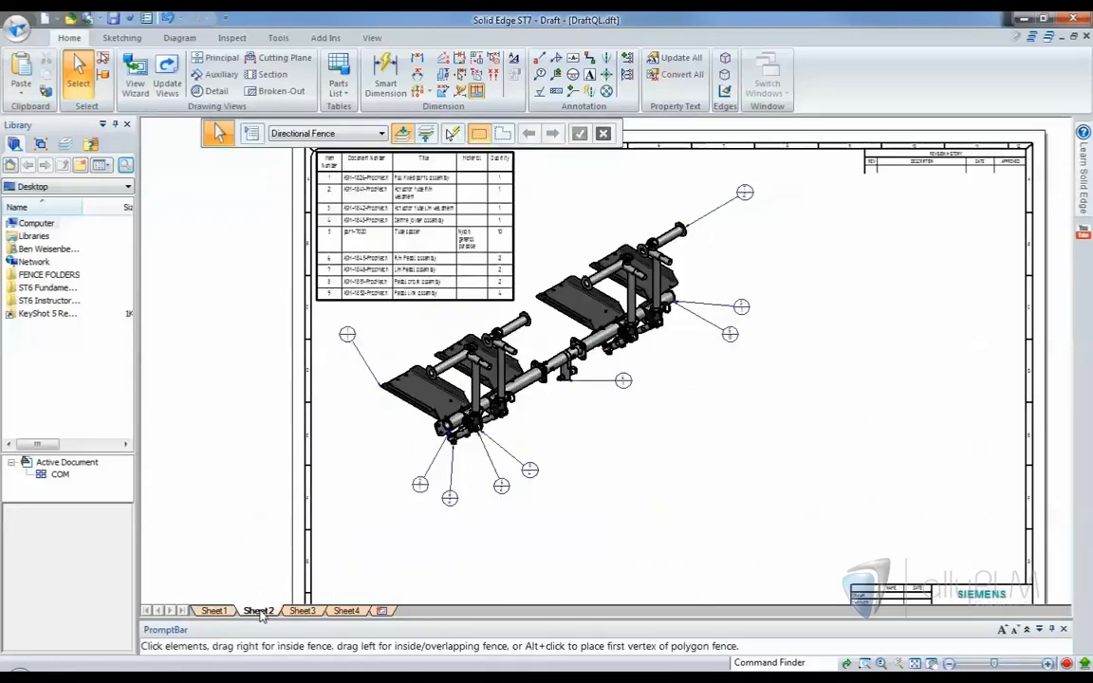
scroll(313, 424, "up", 4)
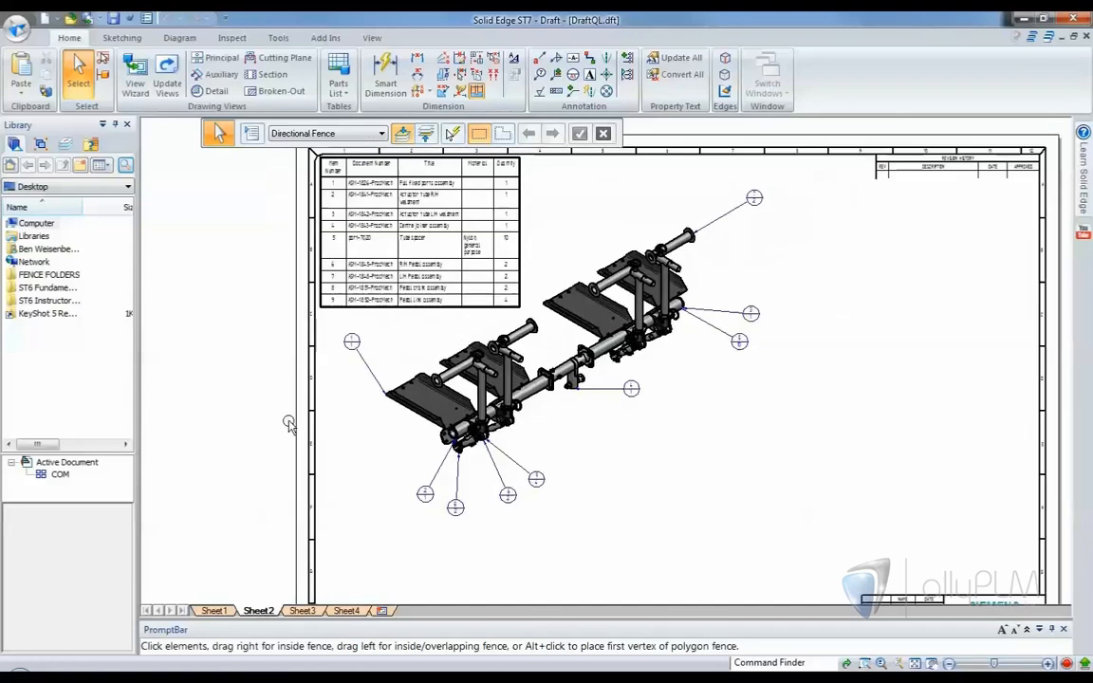
scroll(281, 323, "up", 1)
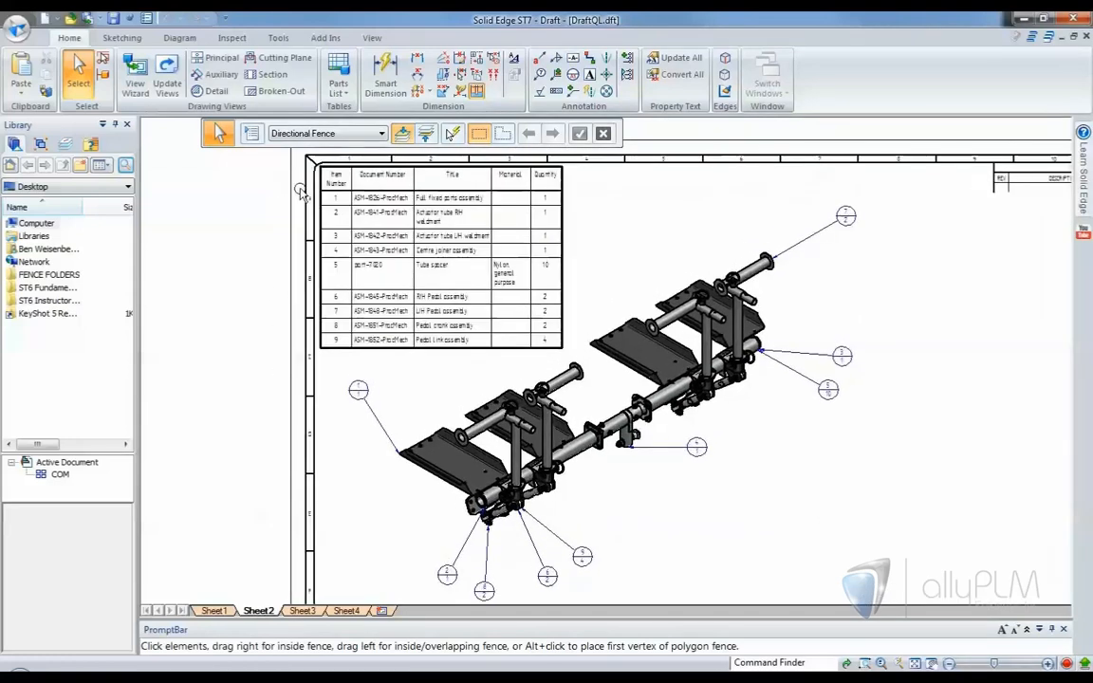
Step: Turn on highlighting for the parts list and highlight item 4, followed by items 6 through 9, in the assembly view
double_click(333, 172)
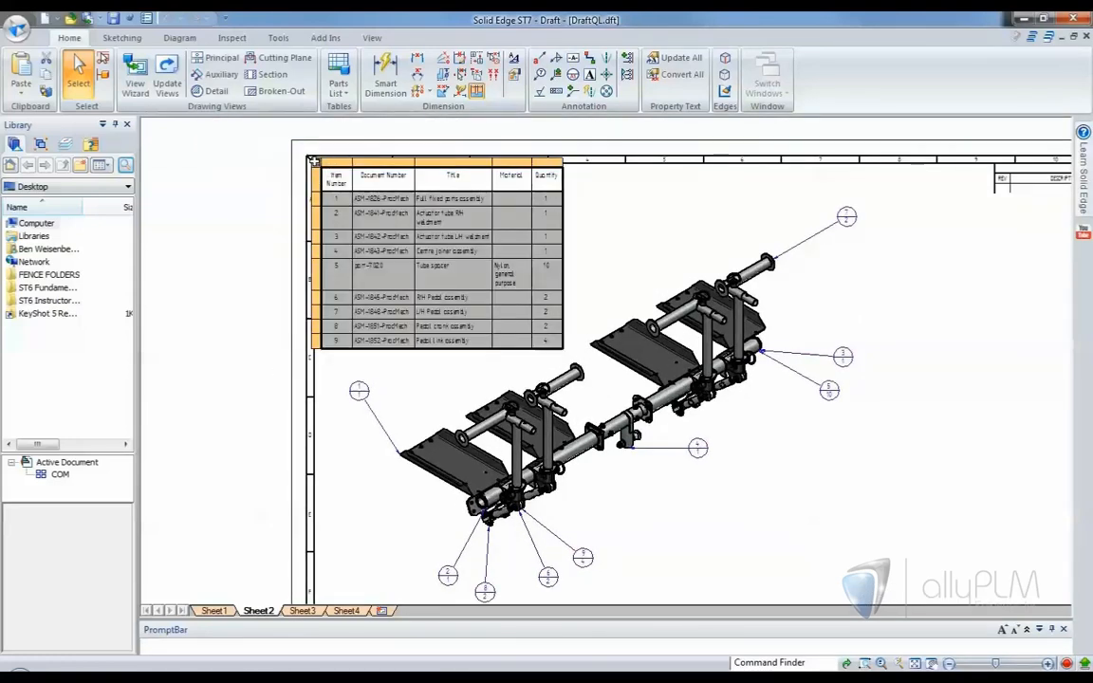
right_click(315, 163)
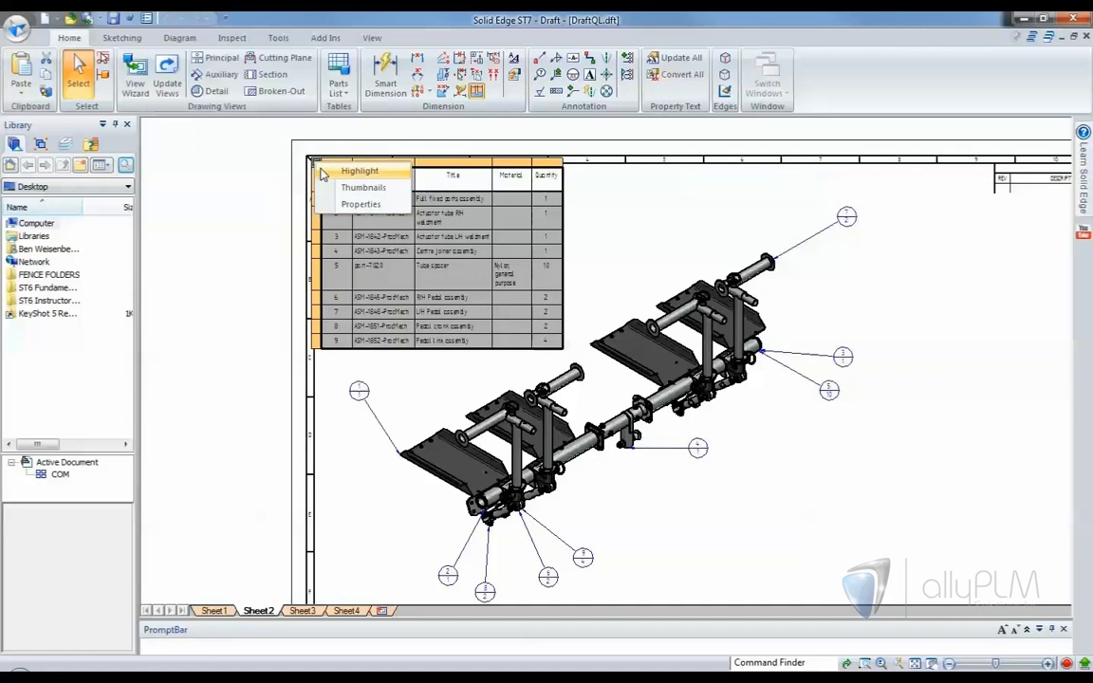
left_click(322, 173)
left_click(335, 253)
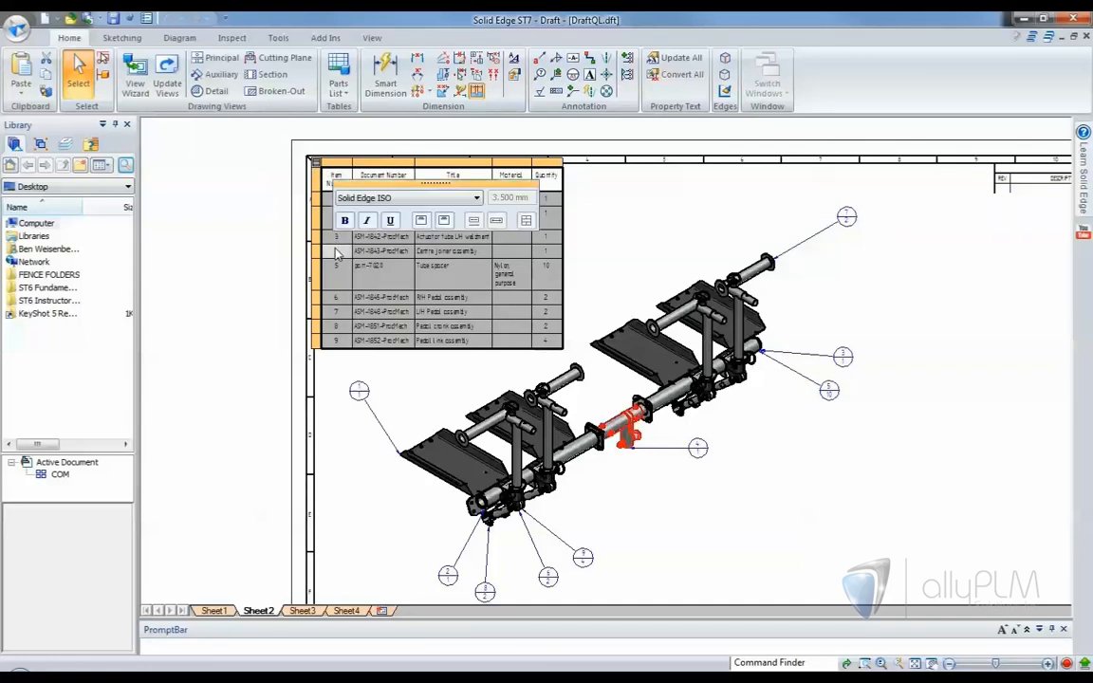
left_click(335, 298)
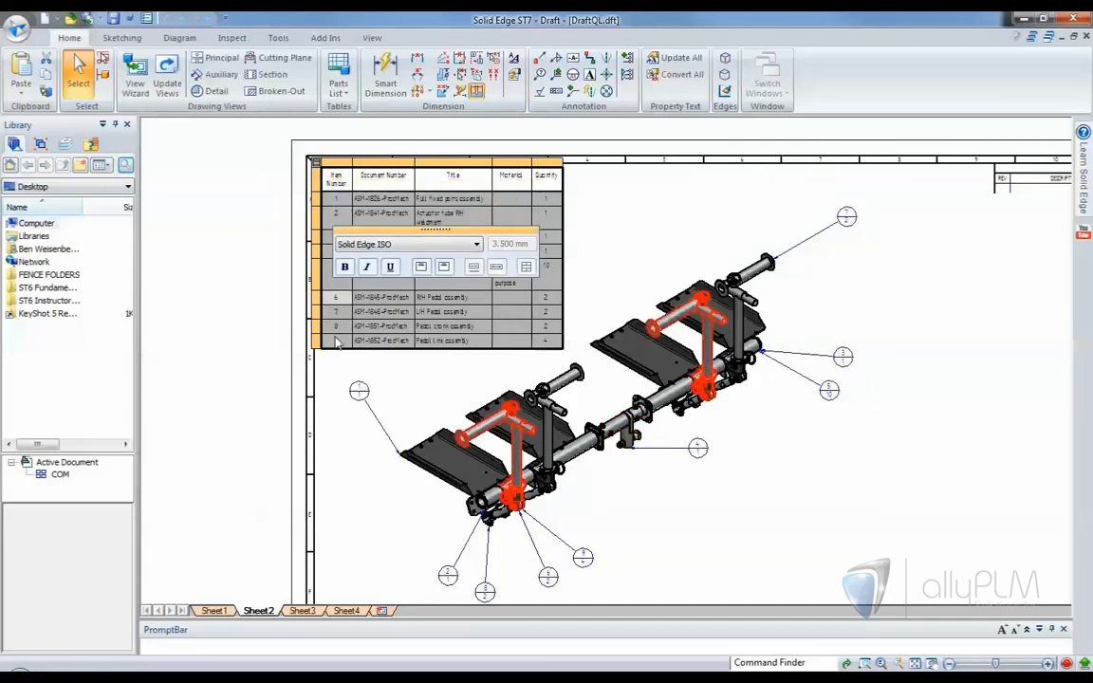
left_click(338, 343, "shift")
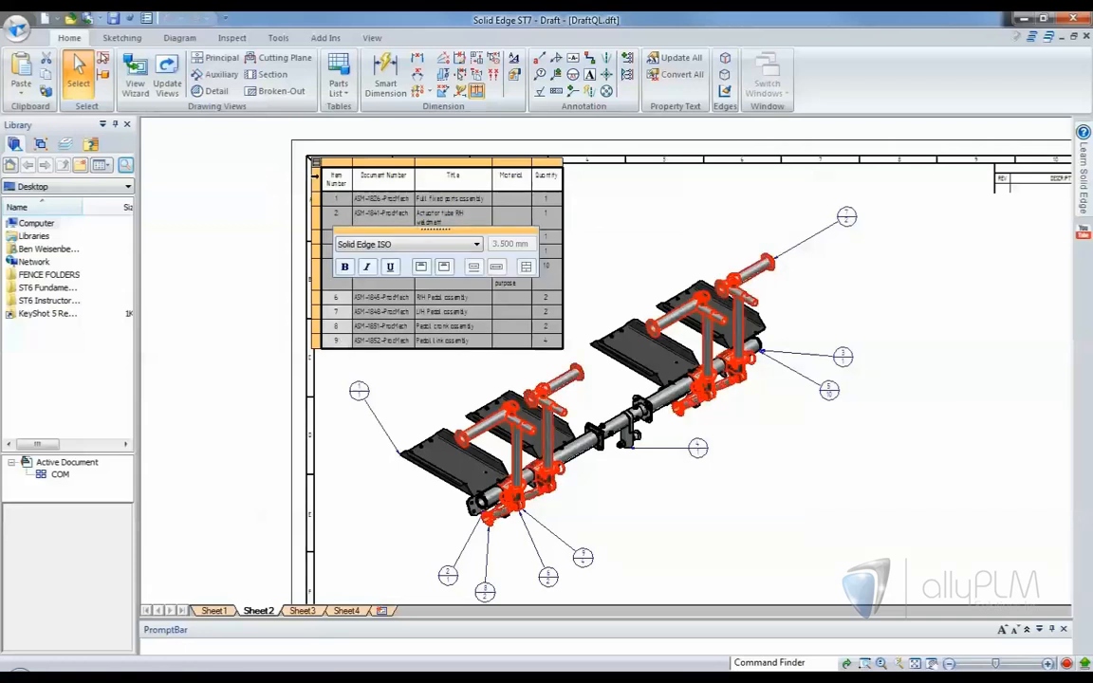
Step: Turn on thumbnails for the parts list, preview items including 1 and 4, and leave the table
left_click(316, 162)
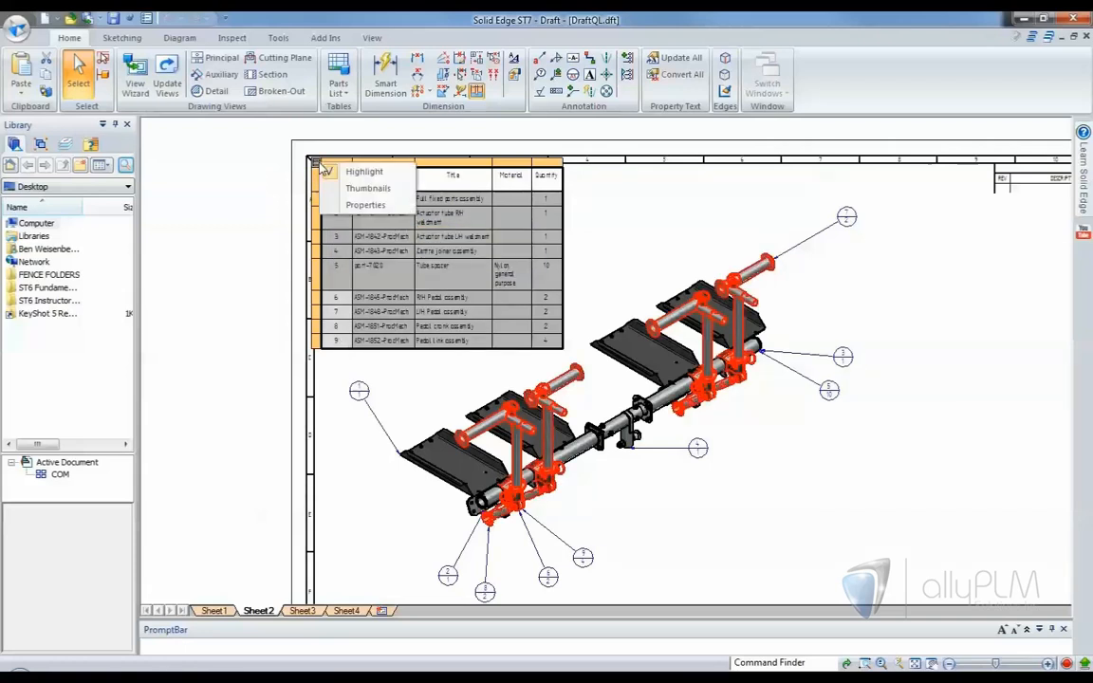
left_click(340, 188)
mouse_move(337, 200)
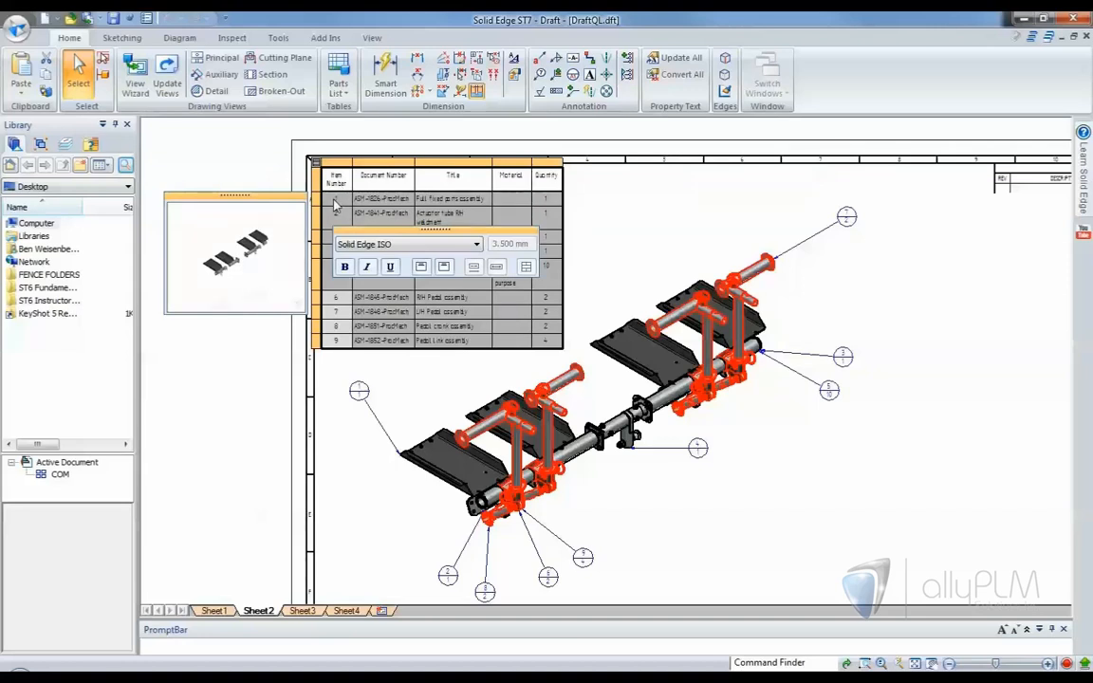
mouse_move(327, 257)
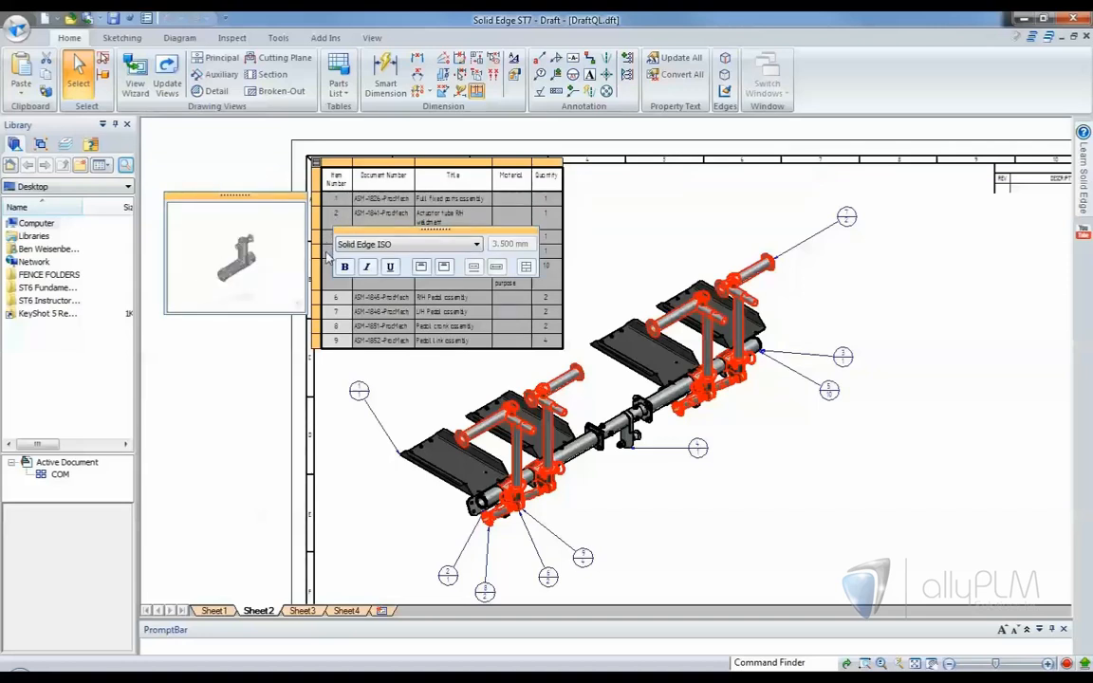
mouse_move(334, 300)
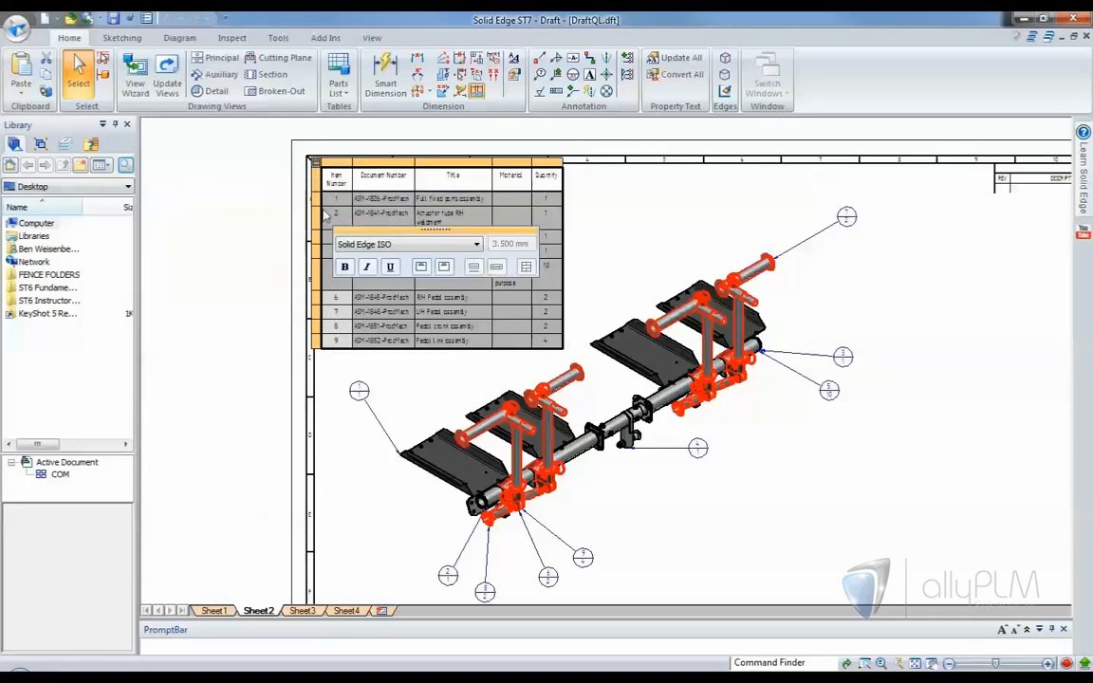
left_click(701, 522)
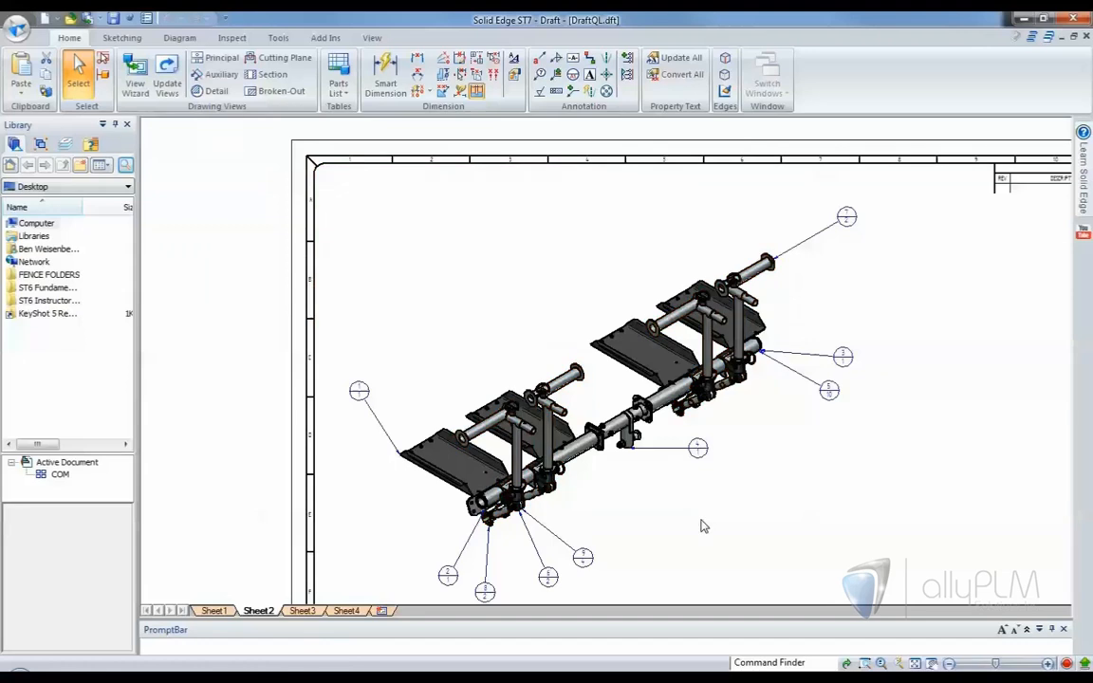
Step: Place a 1:2 drawing view of the first DH2-FC-FP-50 (RH pedal assembly) beside the full pedal assembly on Sheet2
scroll(696, 522, "down", 1)
scroll(693, 520, "down", 4)
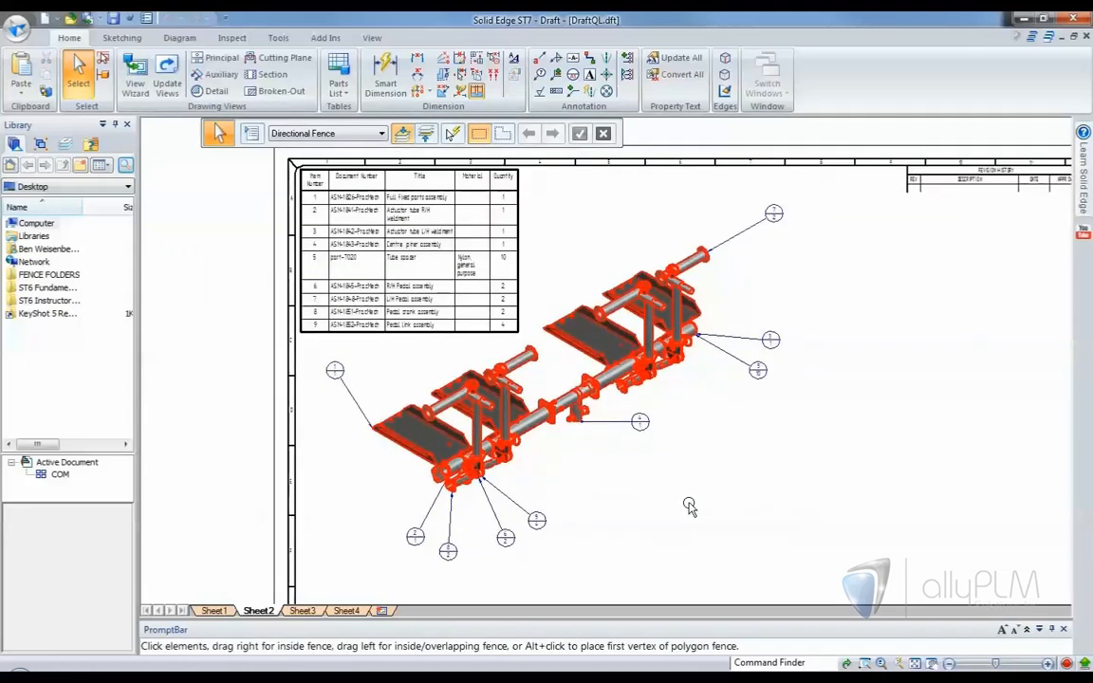
left_click(135, 74)
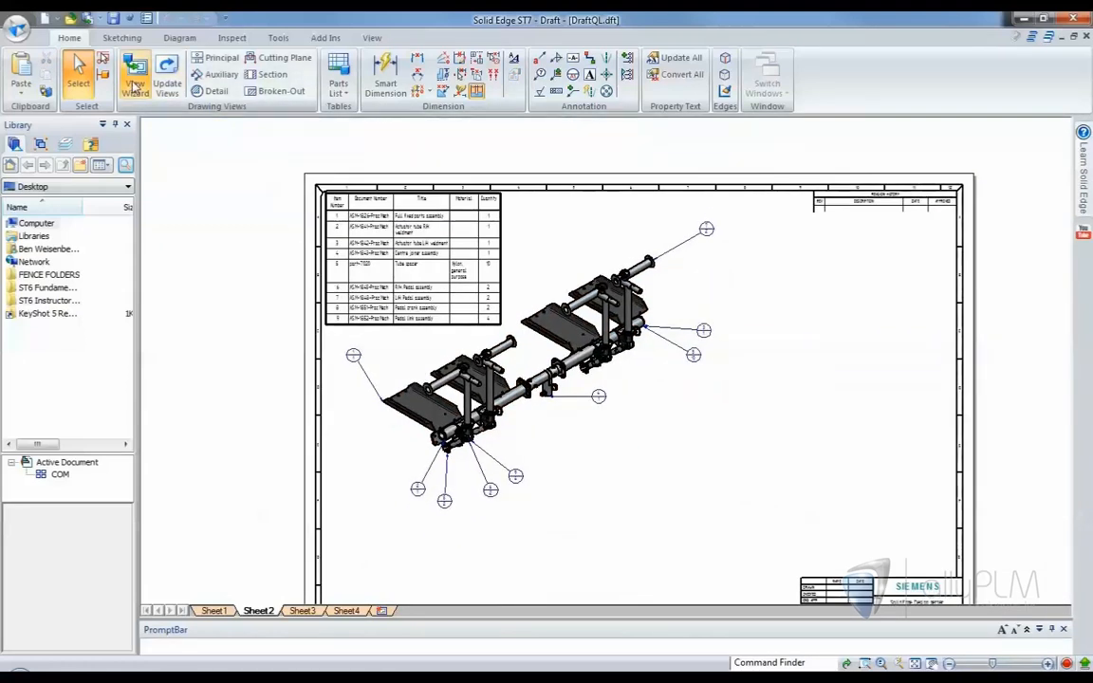
left_click(349, 189)
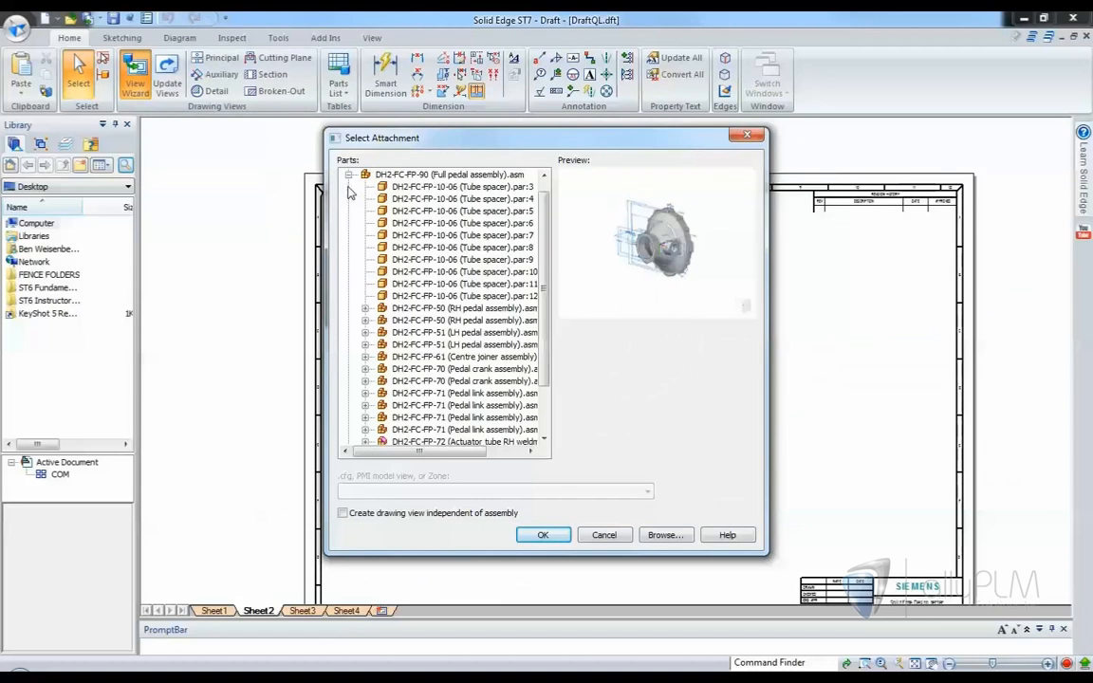
left_click(403, 311)
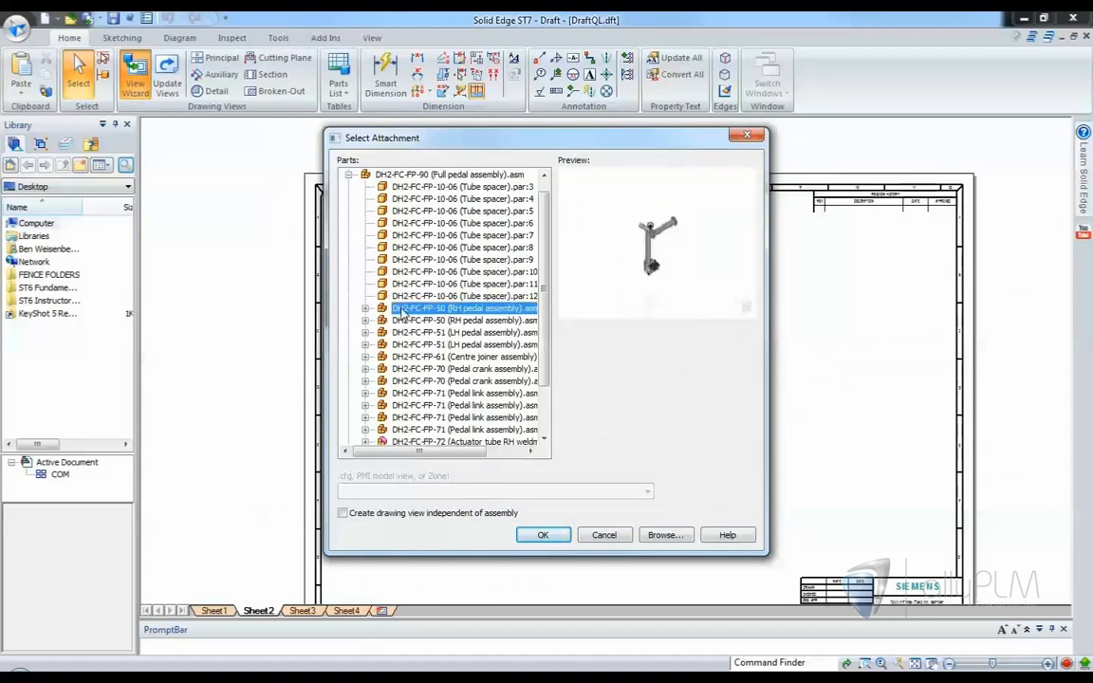
left_click(555, 541)
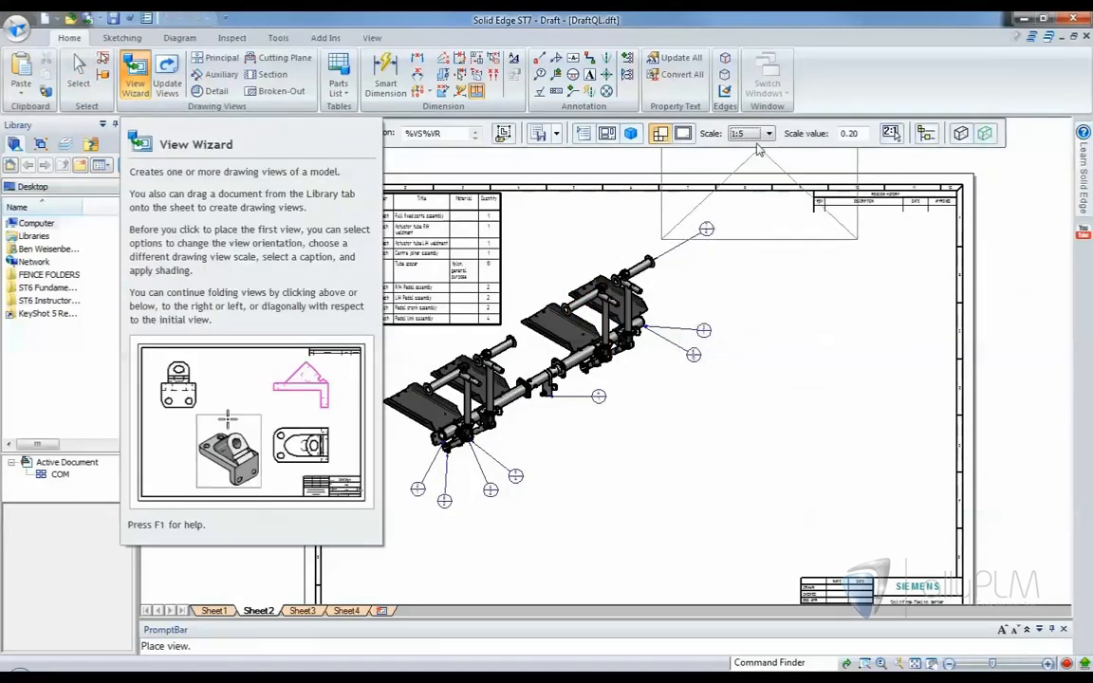
left_click(750, 133)
left_click(745, 207)
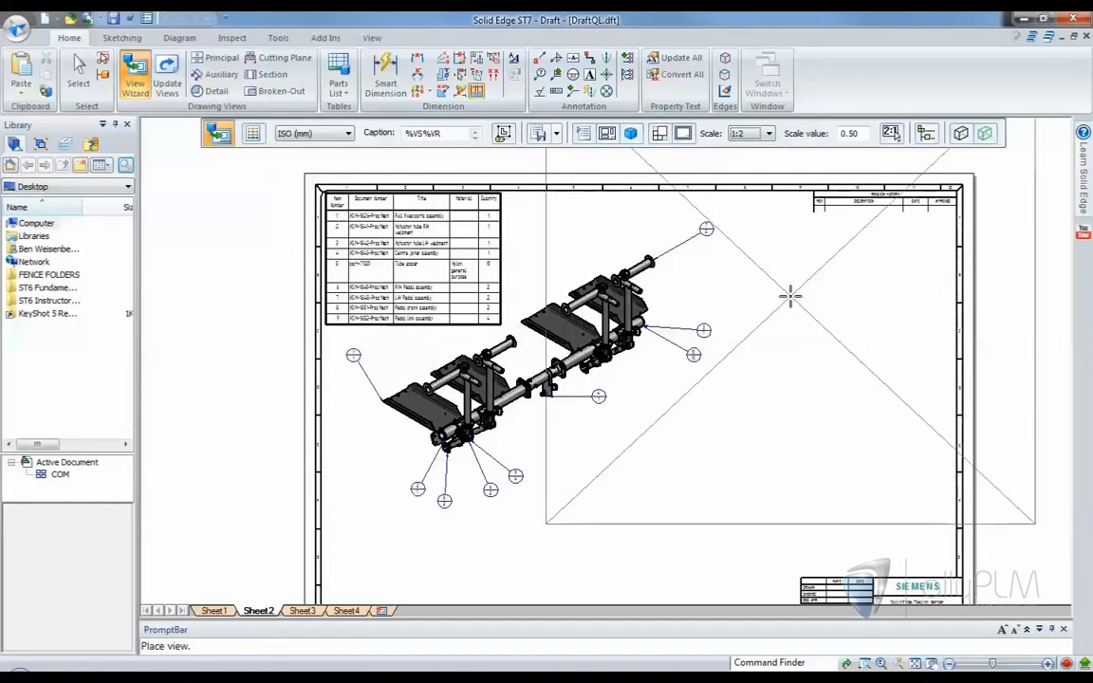
left_click(789, 297)
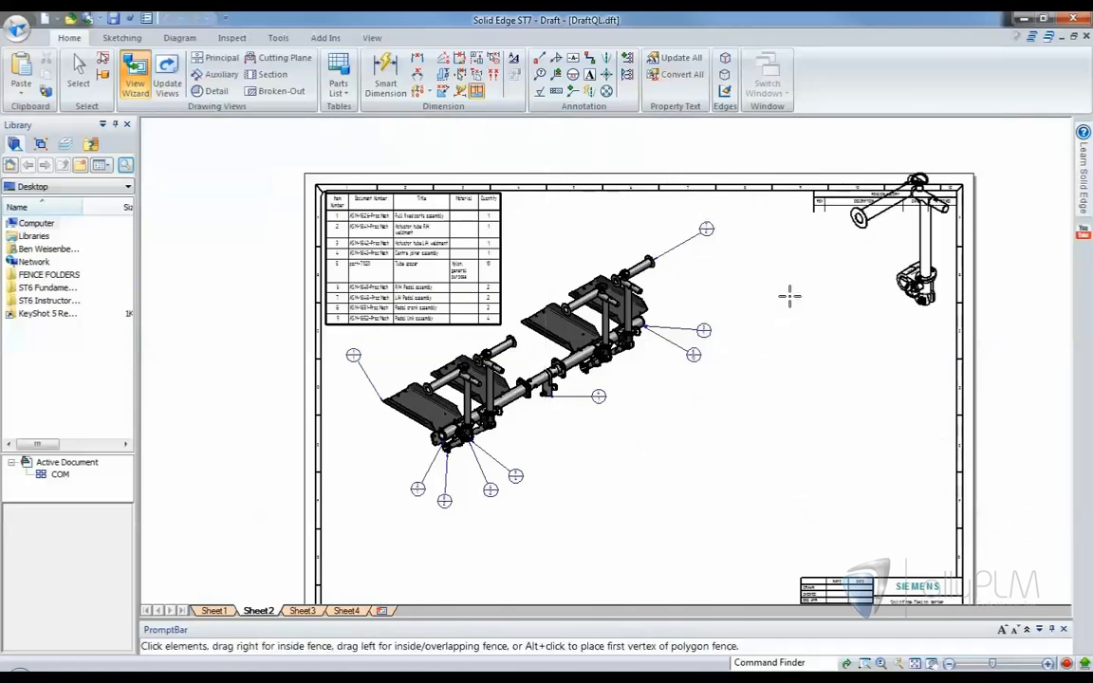
Step: Move the RH pedal assembly view inside the sheet border below the revision table, shade it and update the views
left_click_drag(916, 244, 867, 307)
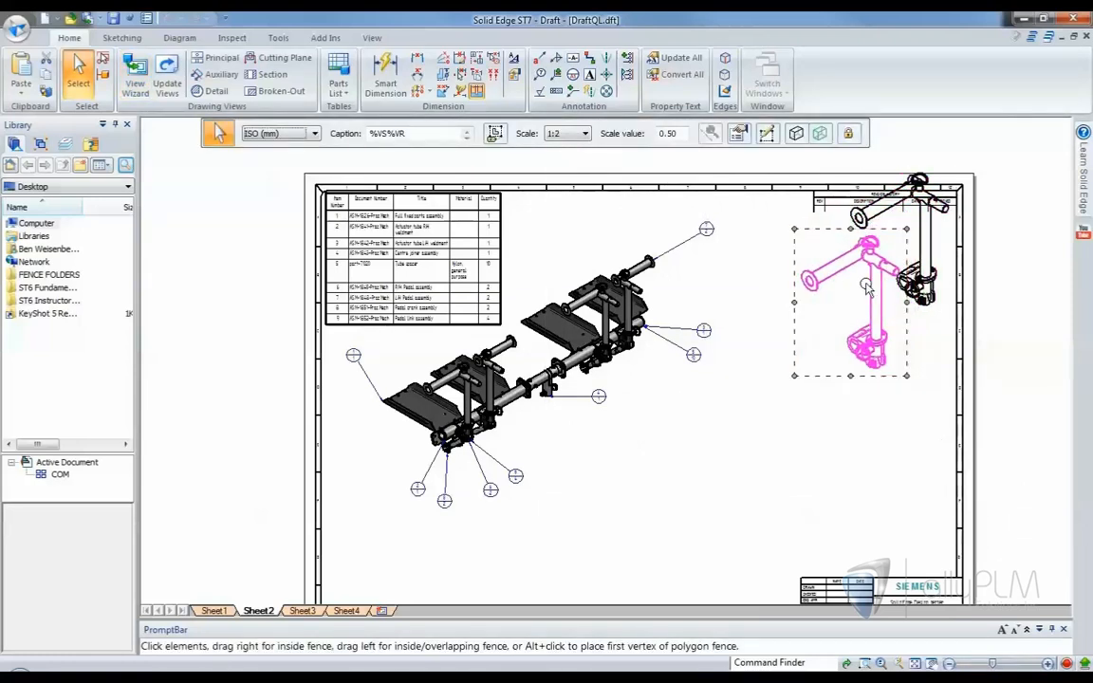
left_click(796, 133)
left_click(813, 205)
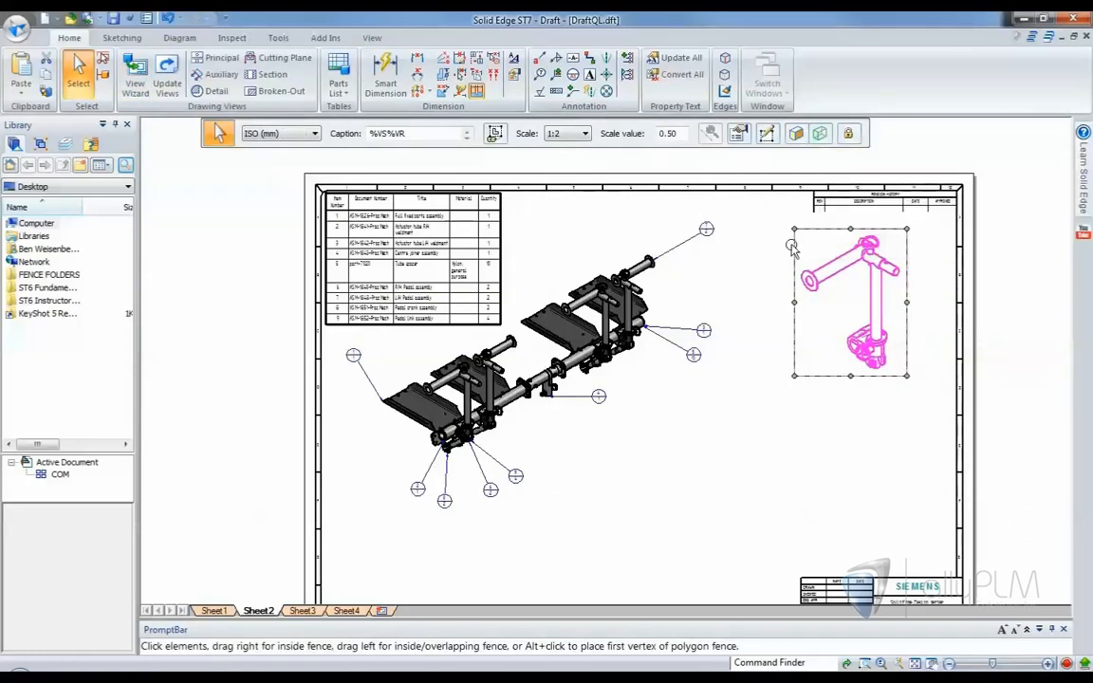
left_click(167, 76)
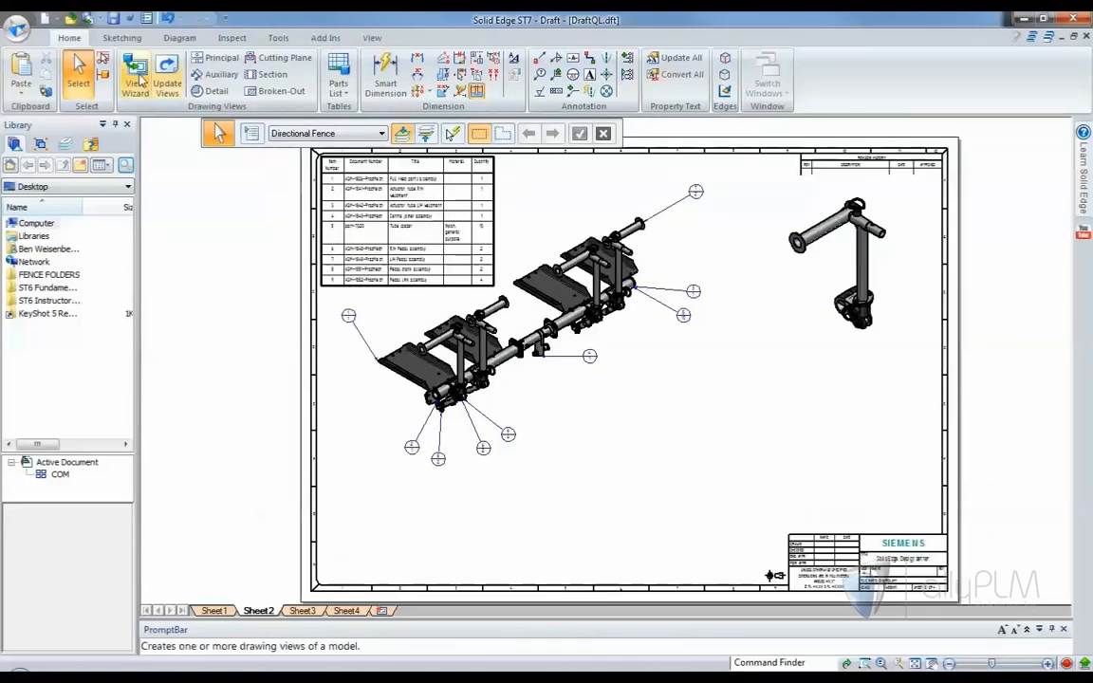
Step: Place a 1:2 front view of the cast pedal mount DH2-FC-FP-40-01 from the RH pedal assembly, below the RH pedal assembly view
left_click(135, 76)
left_click(349, 187)
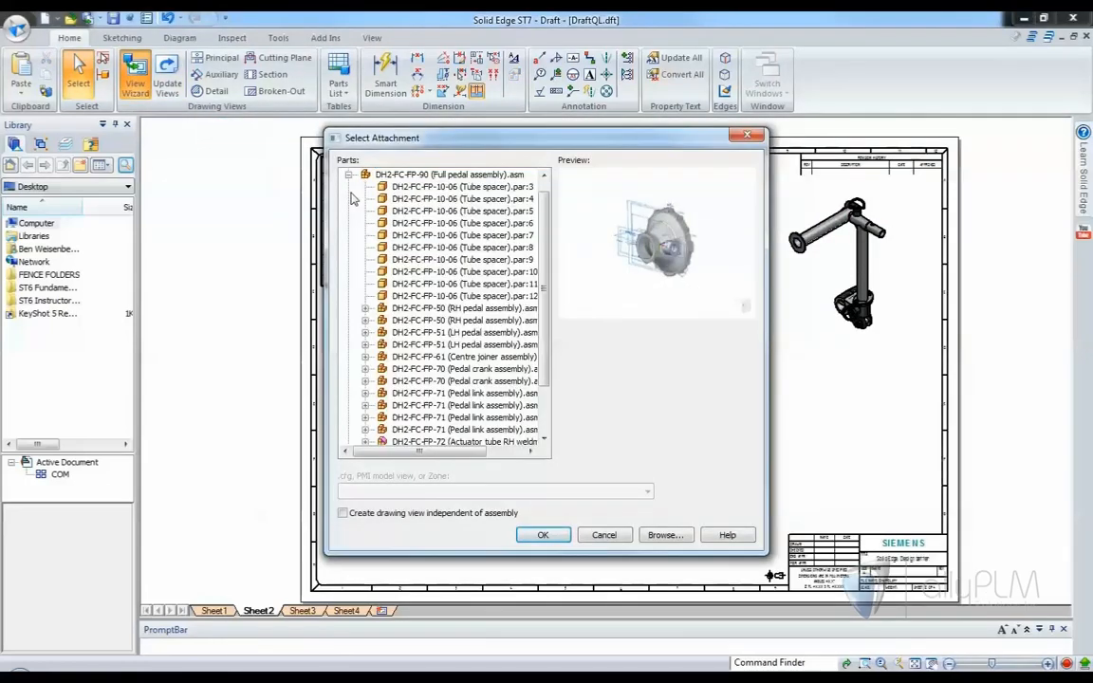
left_click(365, 309)
left_click(446, 369)
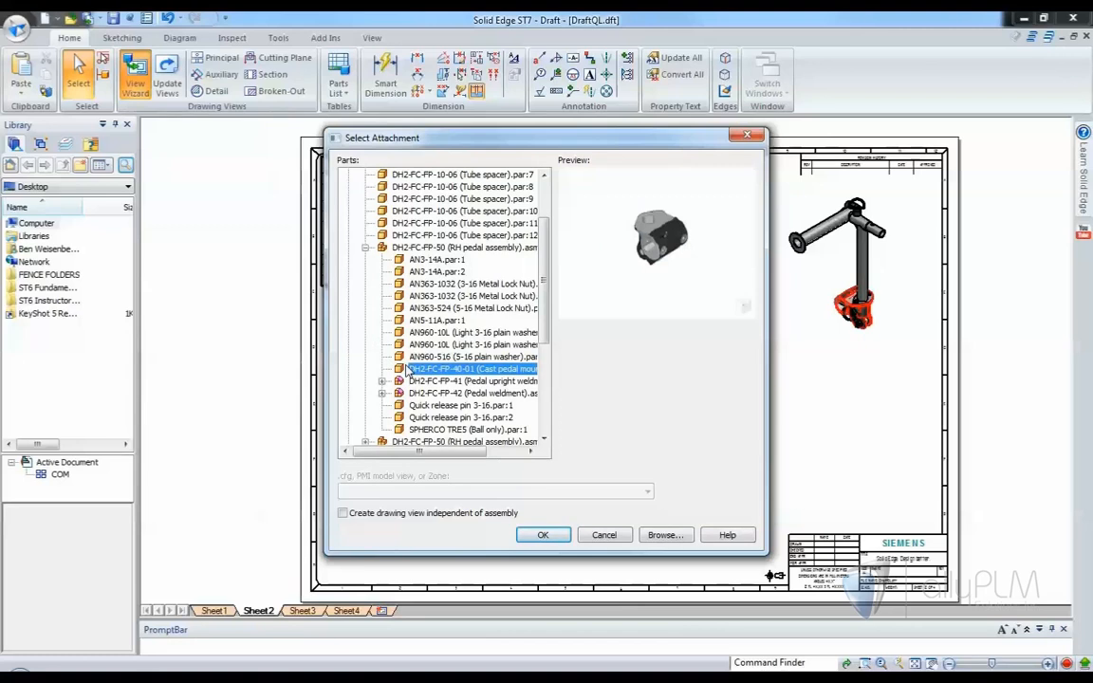
left_click(543, 536)
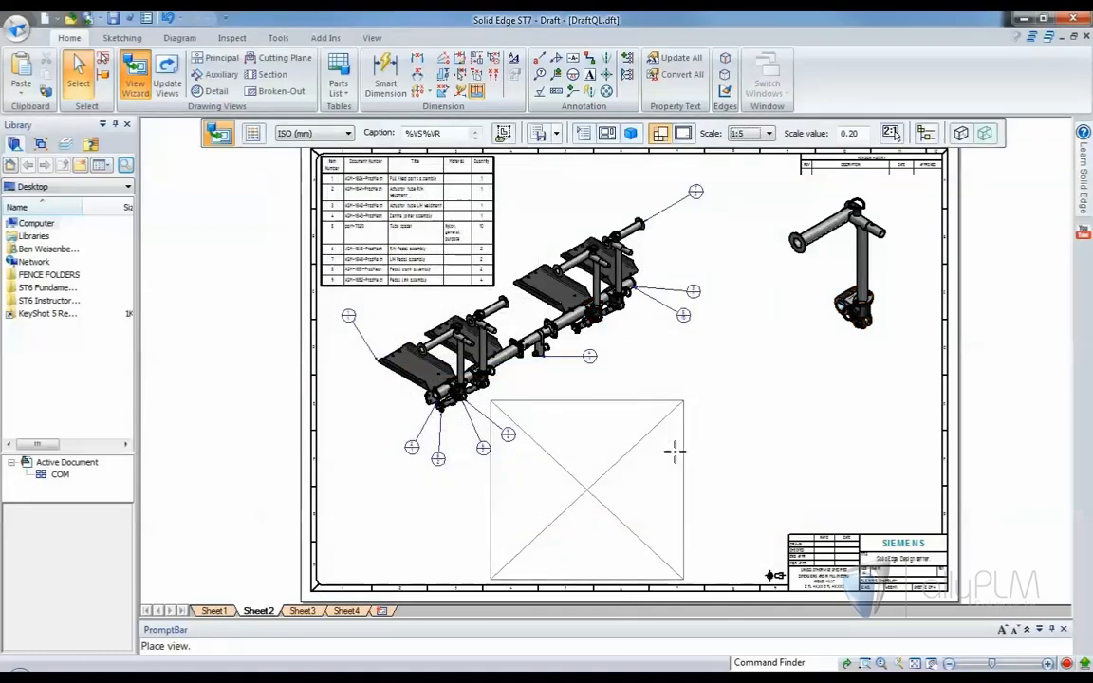
left_click(631, 134)
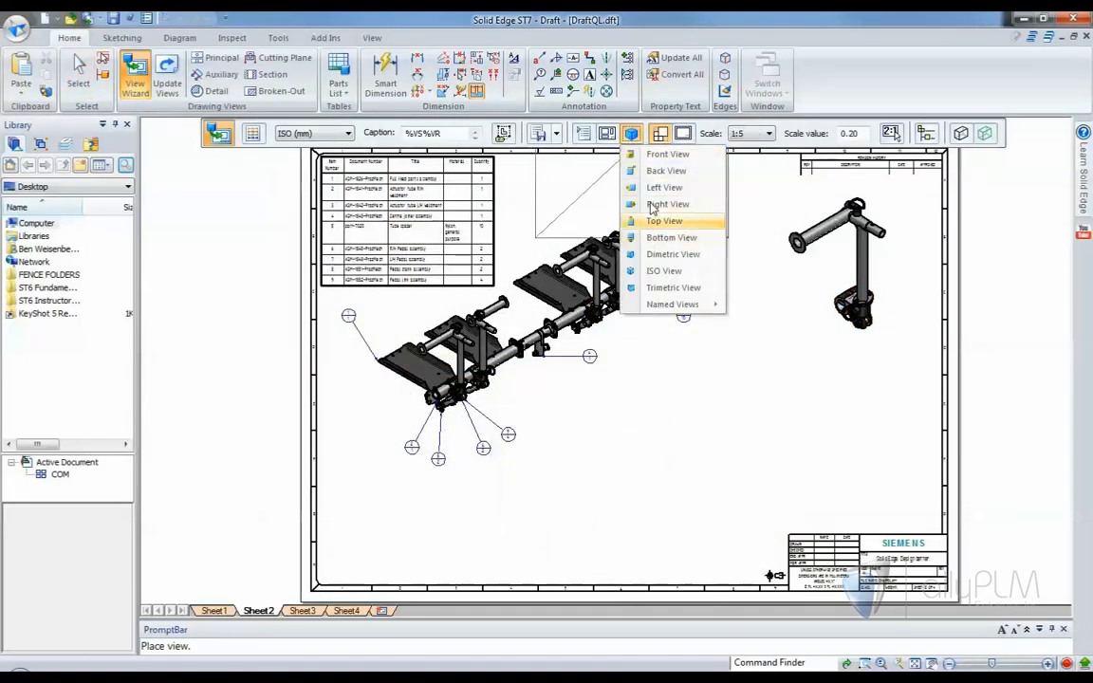
left_click(654, 154)
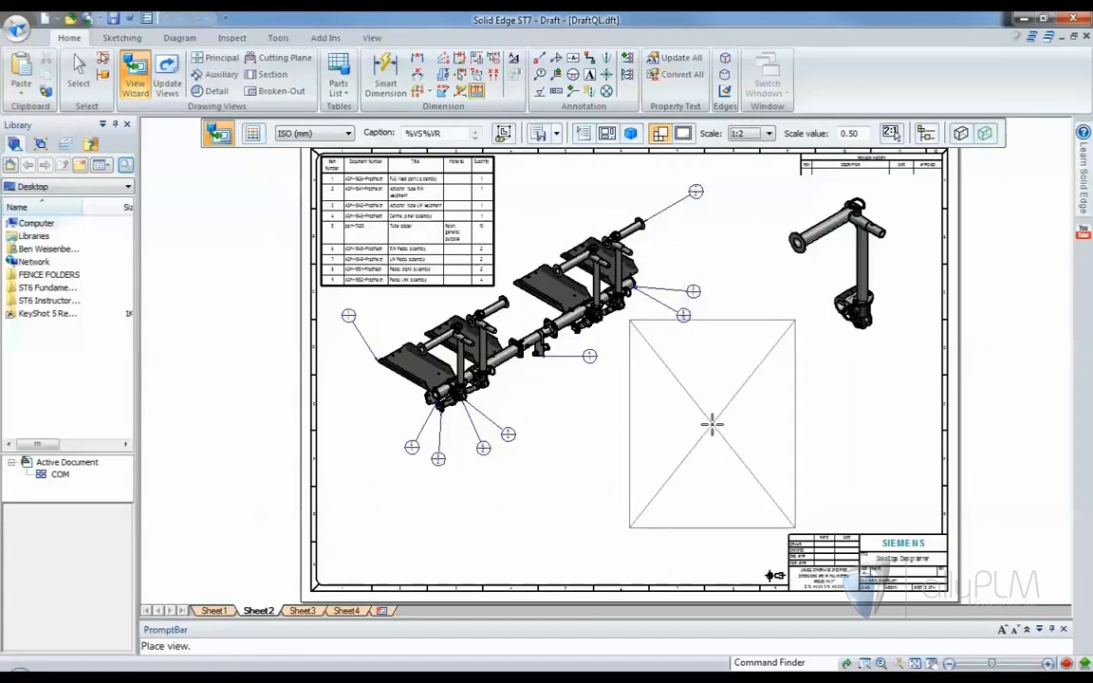
left_click(710, 424)
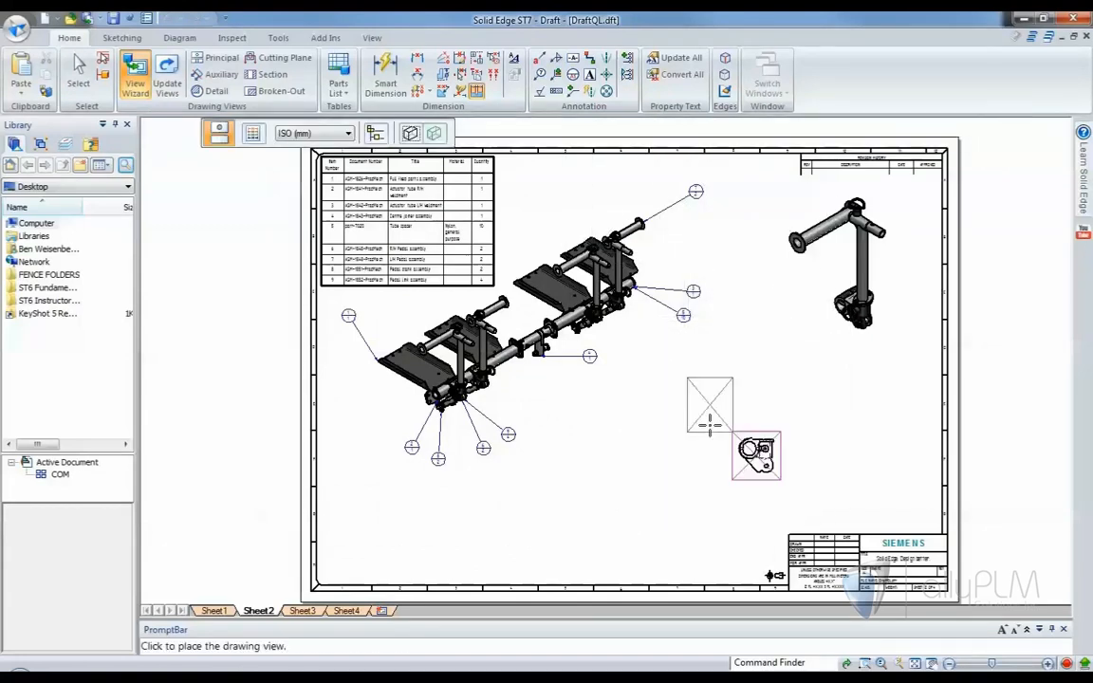
Step: Project views of the cast pedal mount to the right of, above and diagonally from its front view, and end view placement
left_click(830, 454)
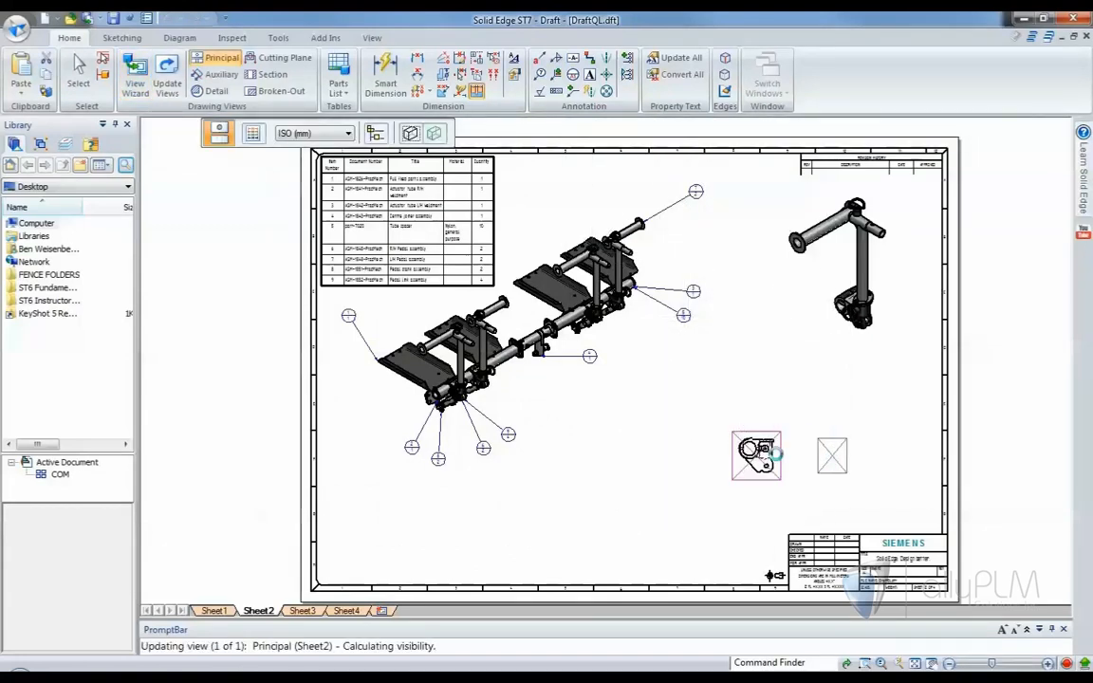
left_click(756, 378)
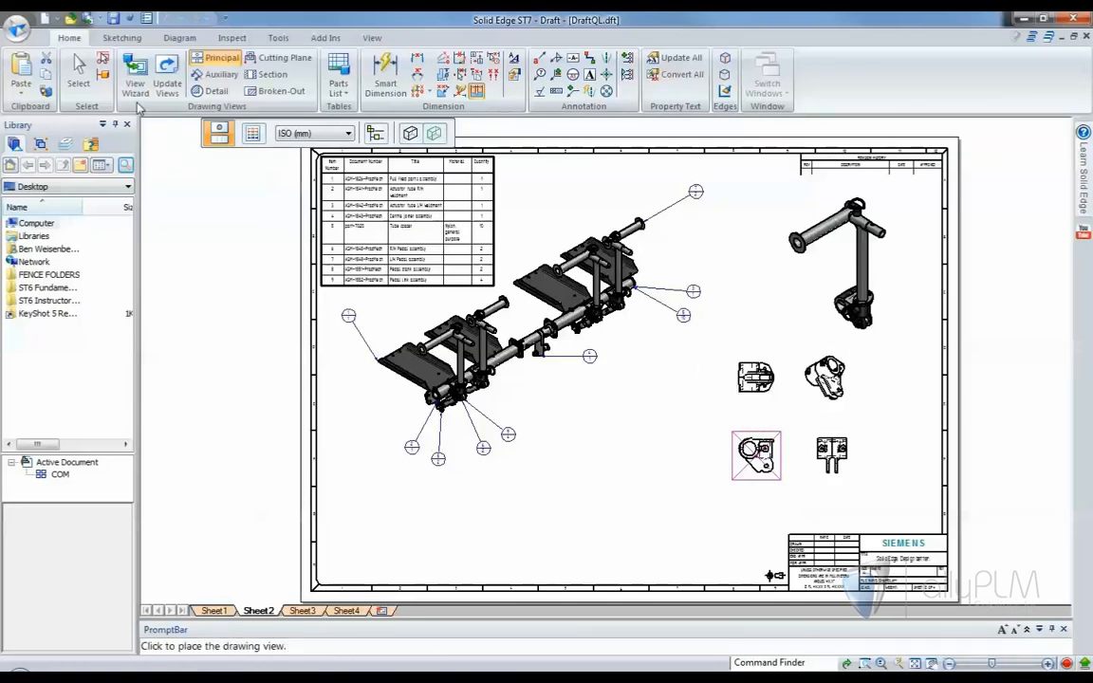
key("Escape")
key("Escape")
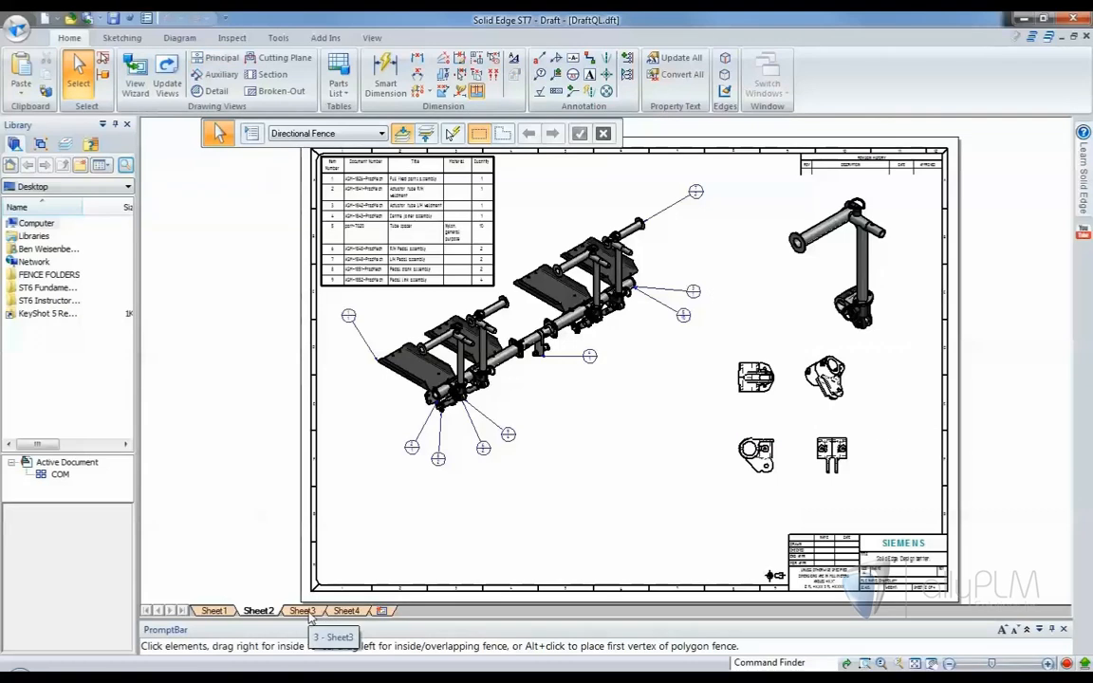
Step: On Sheet3, start a new drawing view of SquareTubing 50x50x4.par:19 from Frame_3 of FrameAssy.asm
left_click(302, 612)
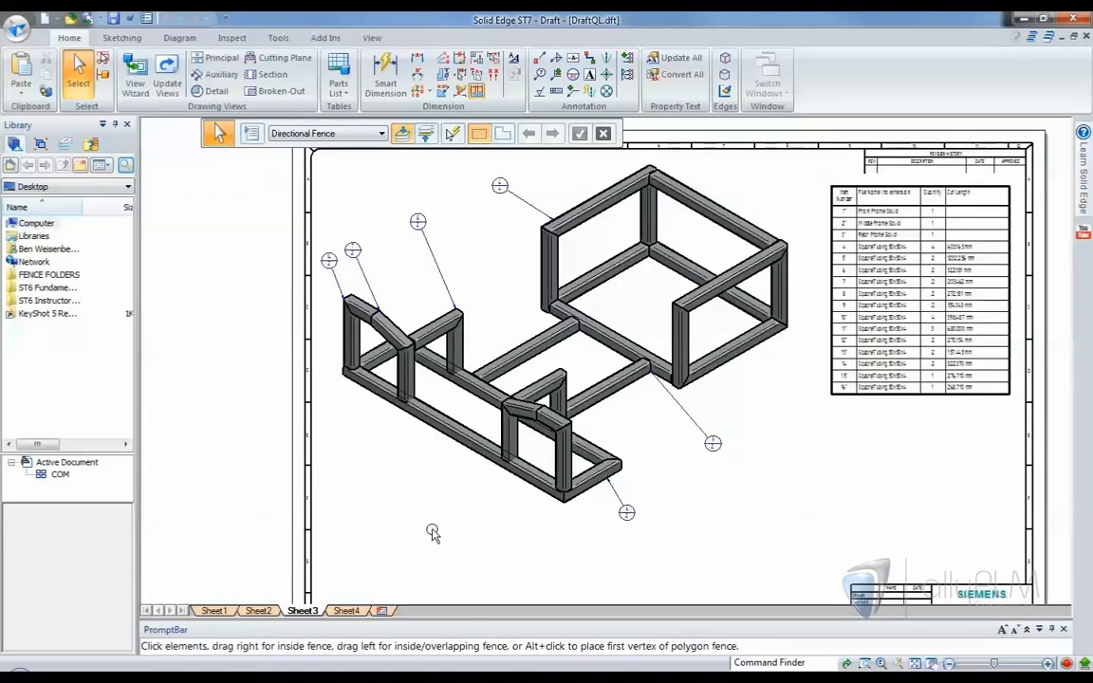
left_click(136, 80)
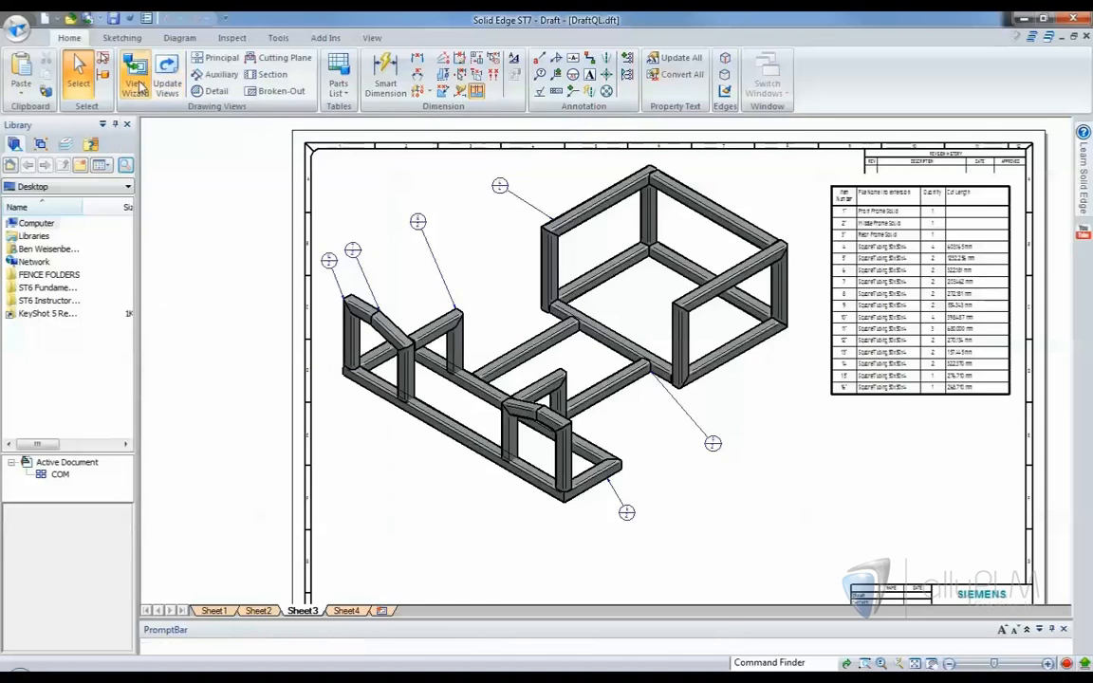
left_click(349, 200)
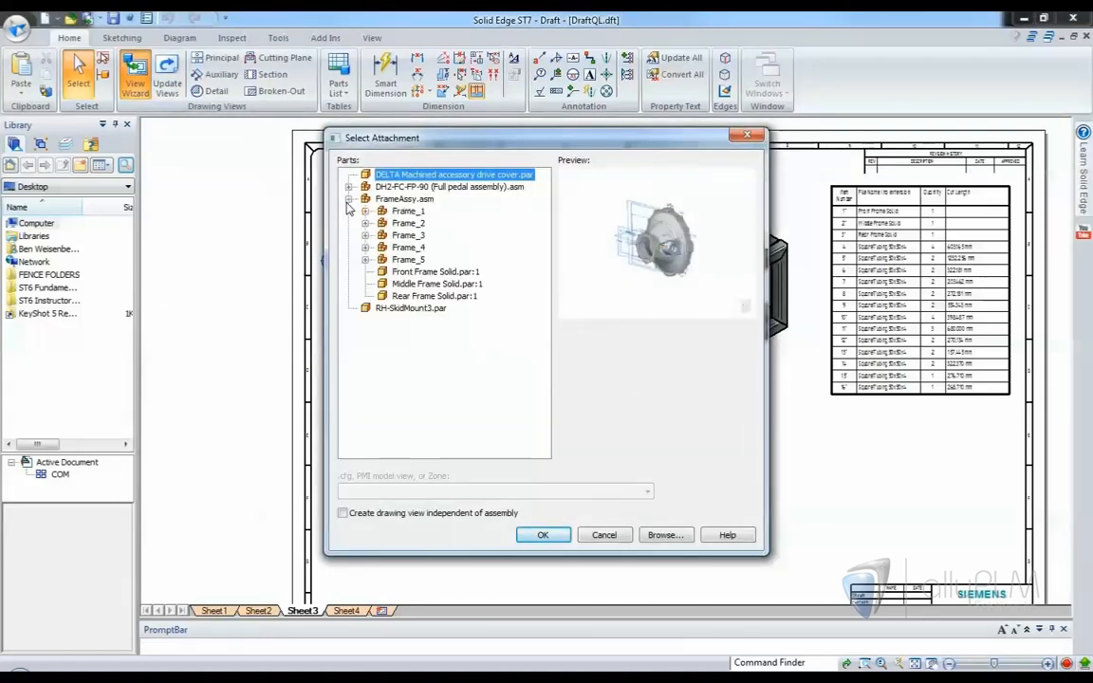
left_click(366, 236)
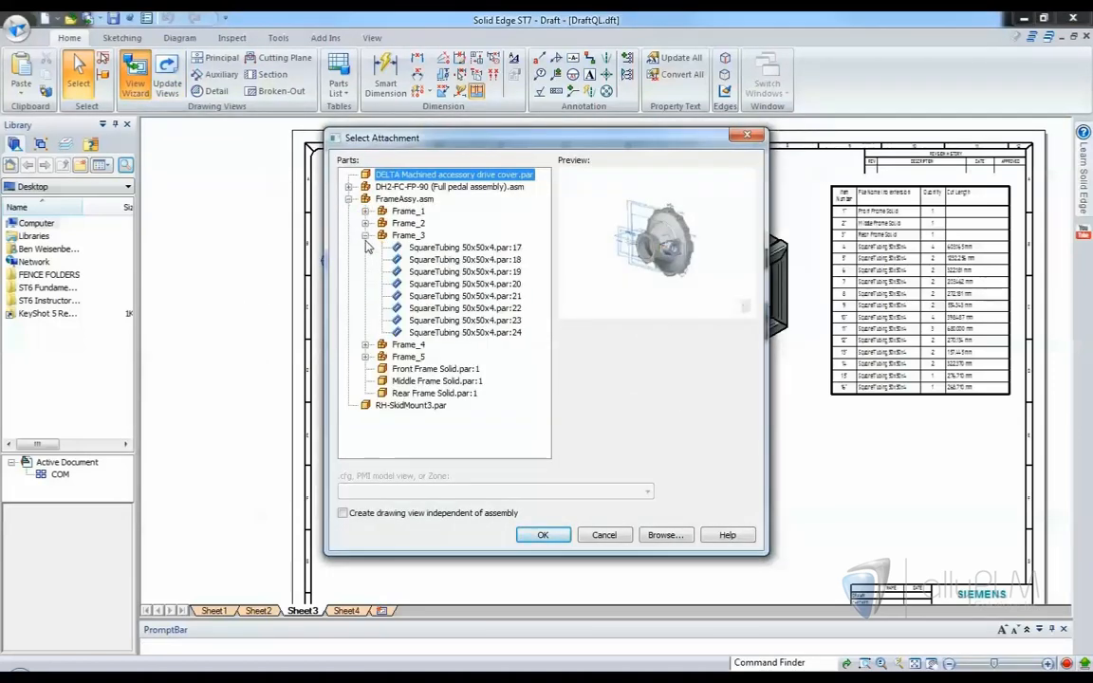
left_click(422, 273)
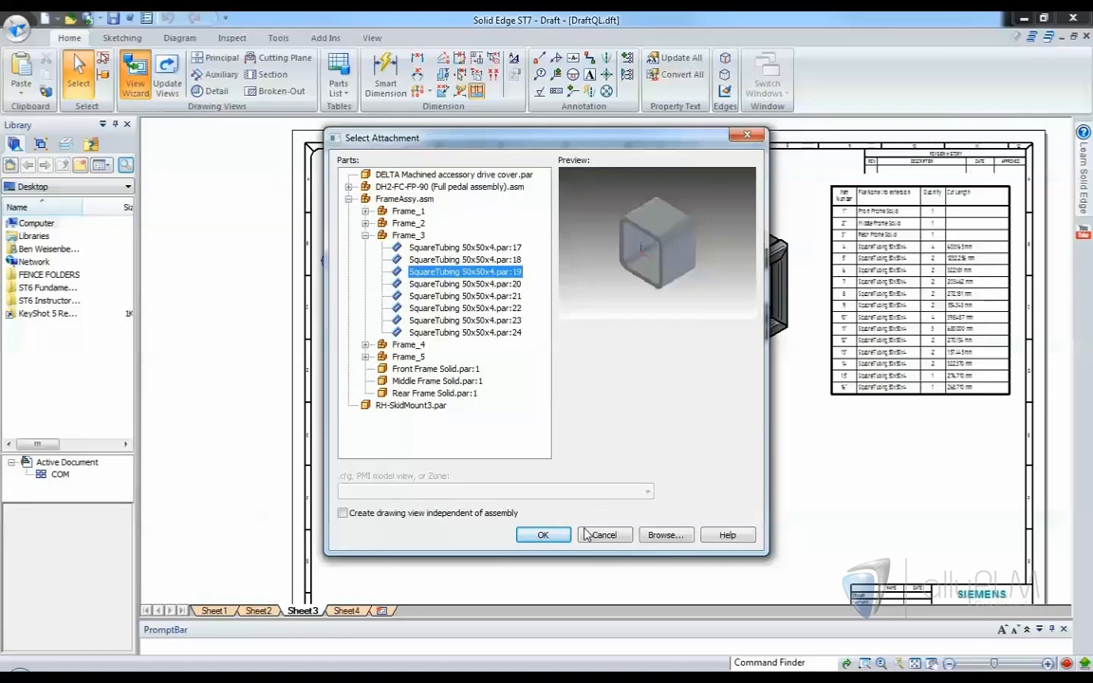
left_click(546, 536)
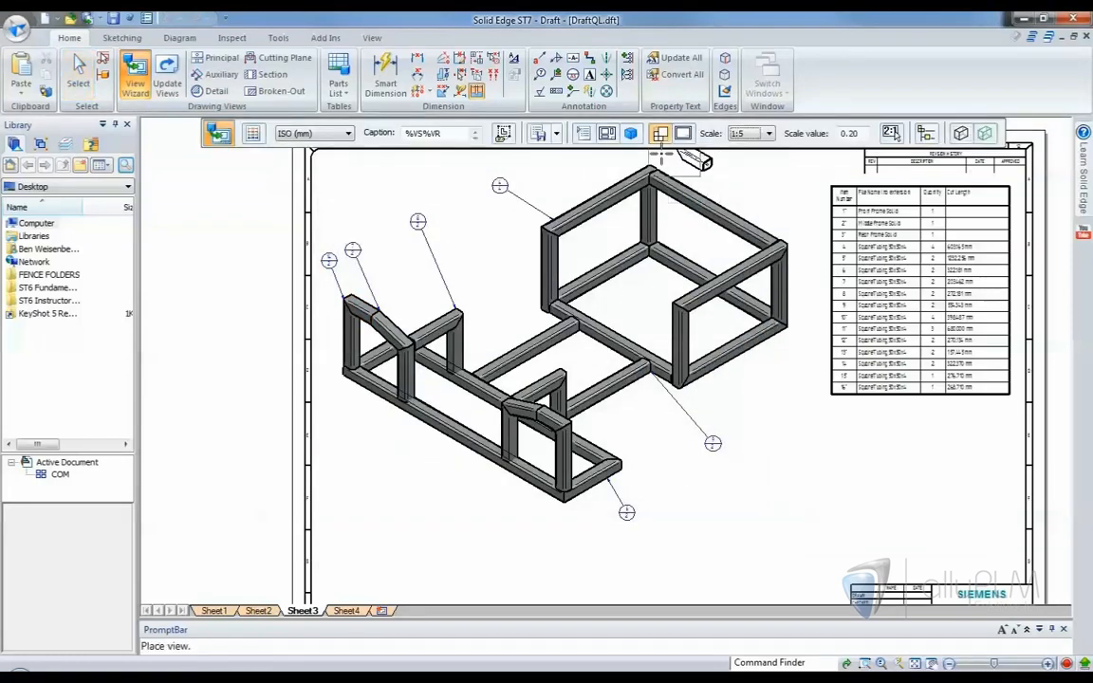
Step: Place the square tube's front view at 1:2 scale below the cut list, project its end view to the right and end view placement
left_click(631, 133)
key("Escape")
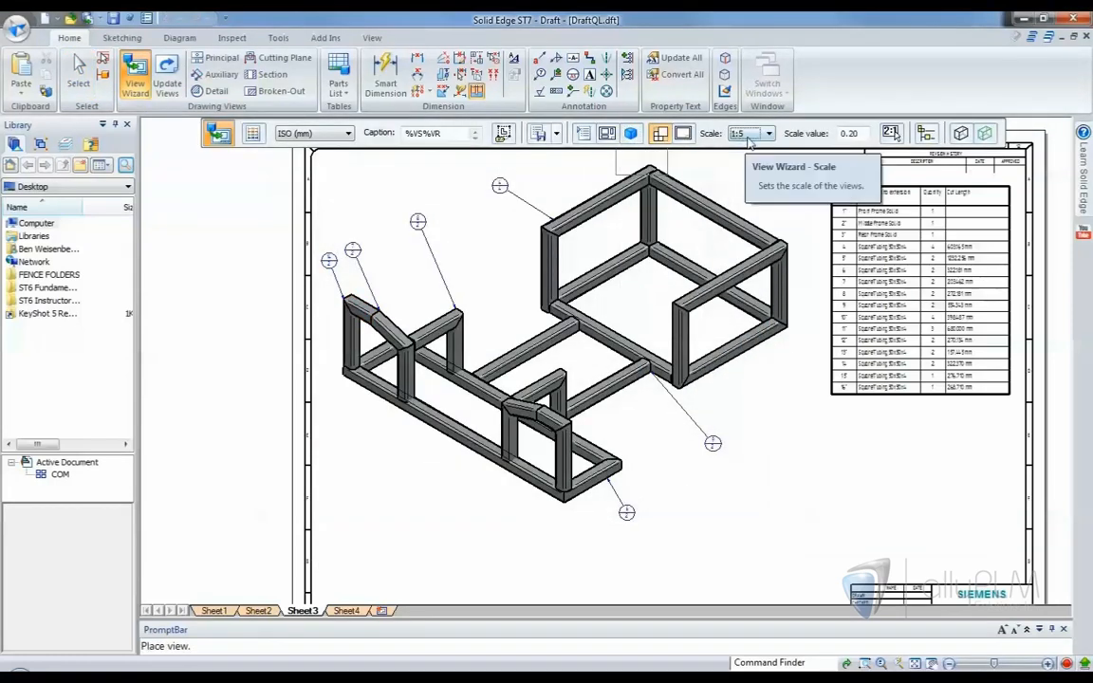
left_click(749, 134)
left_click(752, 206)
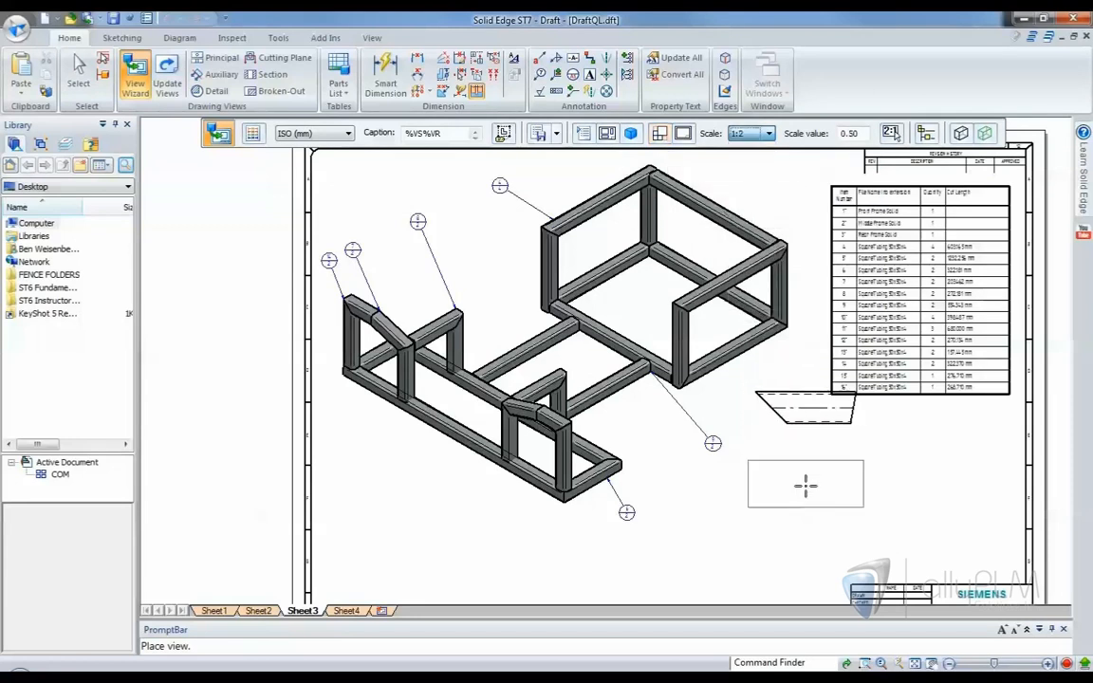
left_click(816, 502)
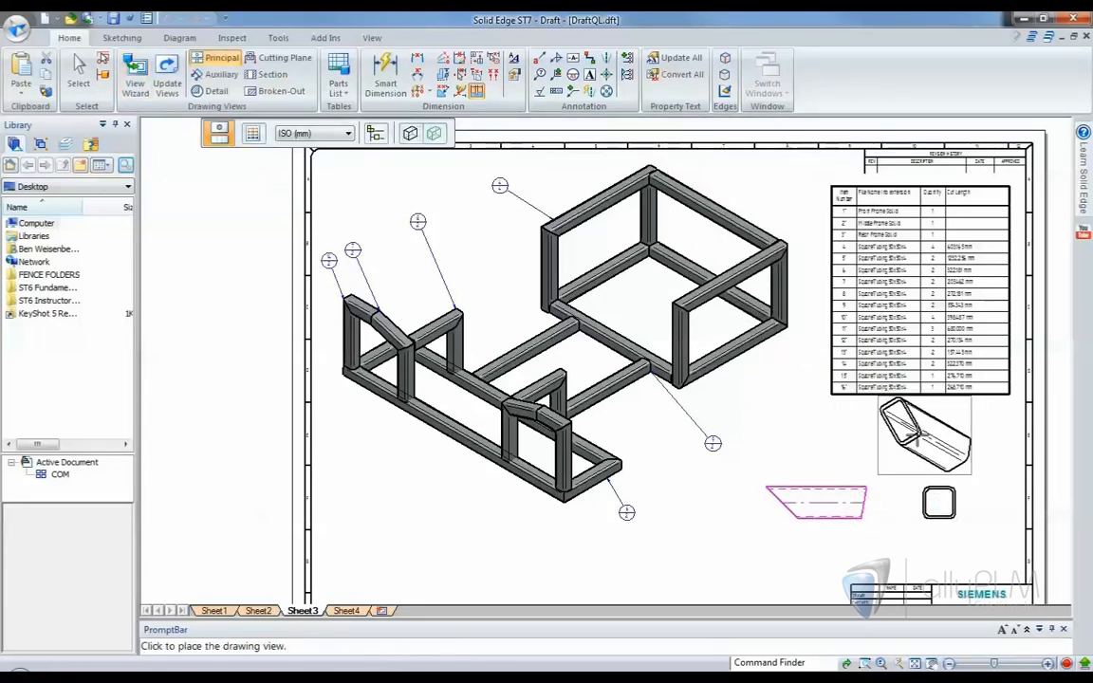
left_click(78, 69)
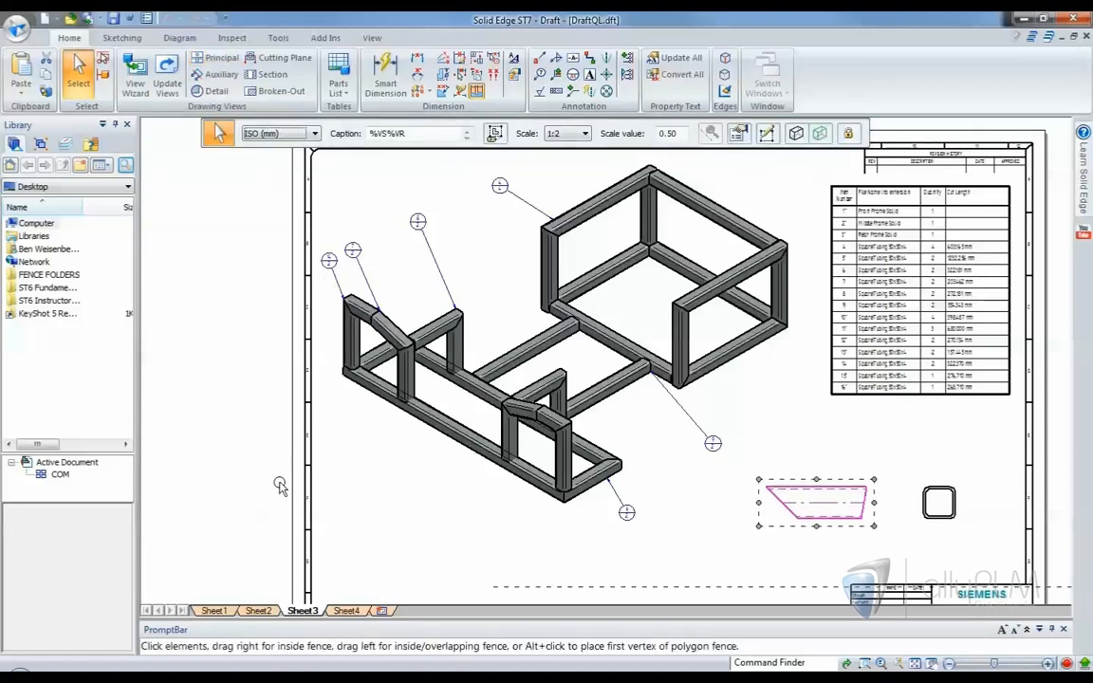
Step: Switch to Sheet4 with the sheet metal flat pattern
left_click(347, 613)
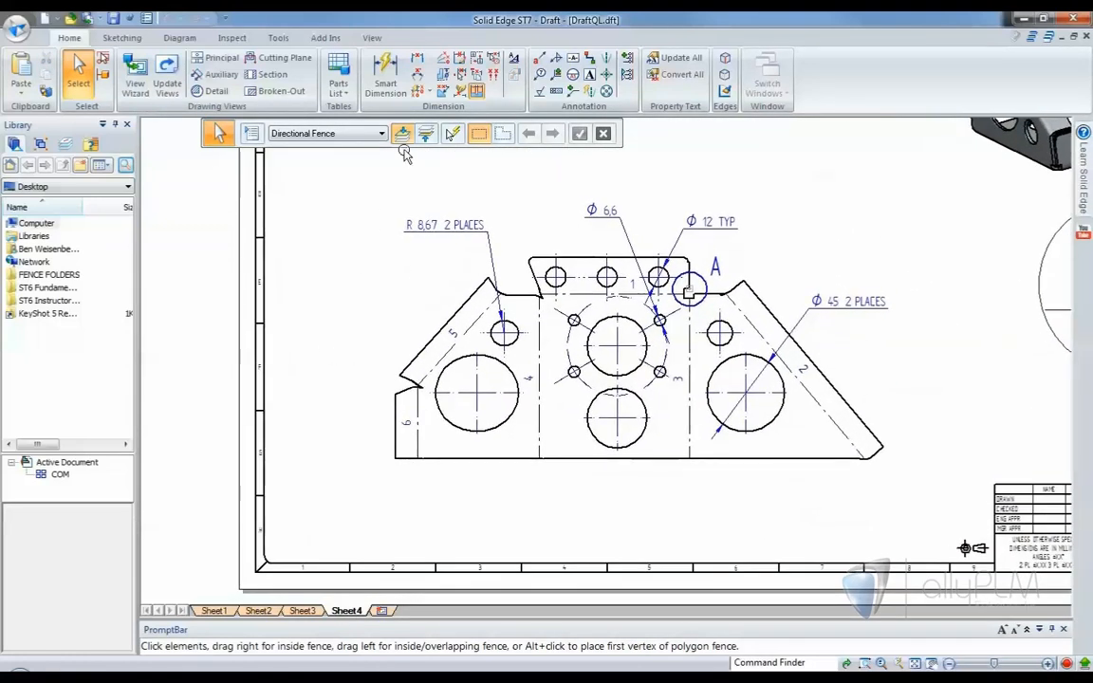
Step: Create horizontal coordinate dimensions below the flat pattern, with the origin at its left vertical edge and a dimension to the large left hole
left_click(427, 94)
left_click(465, 107)
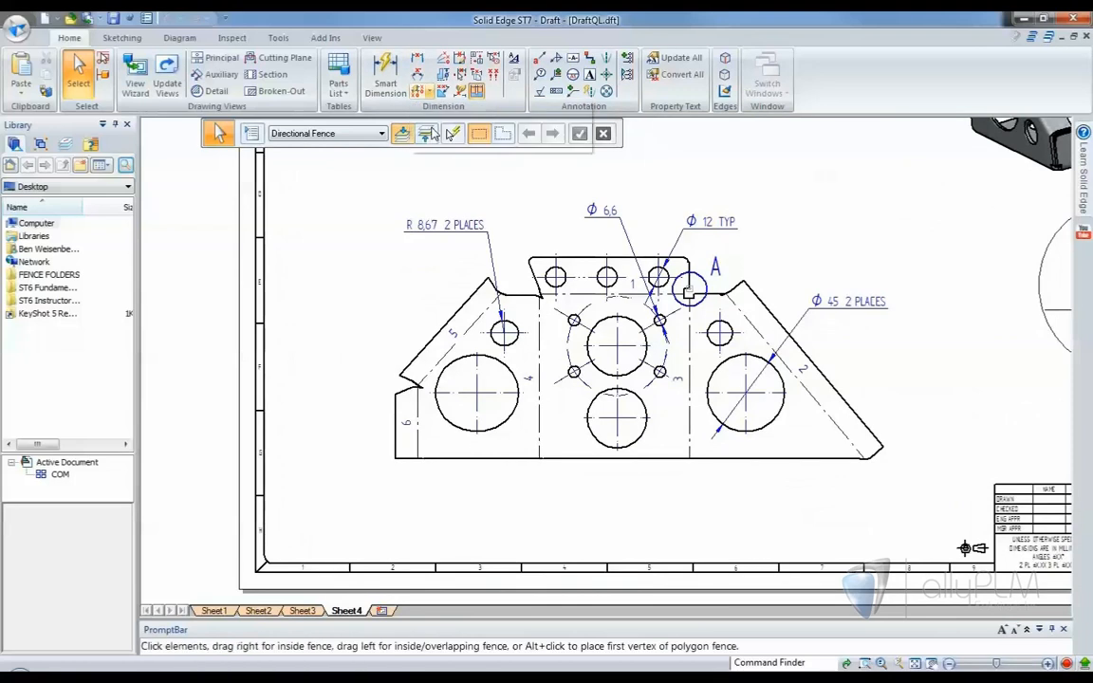
left_click(394, 452)
left_click(400, 502)
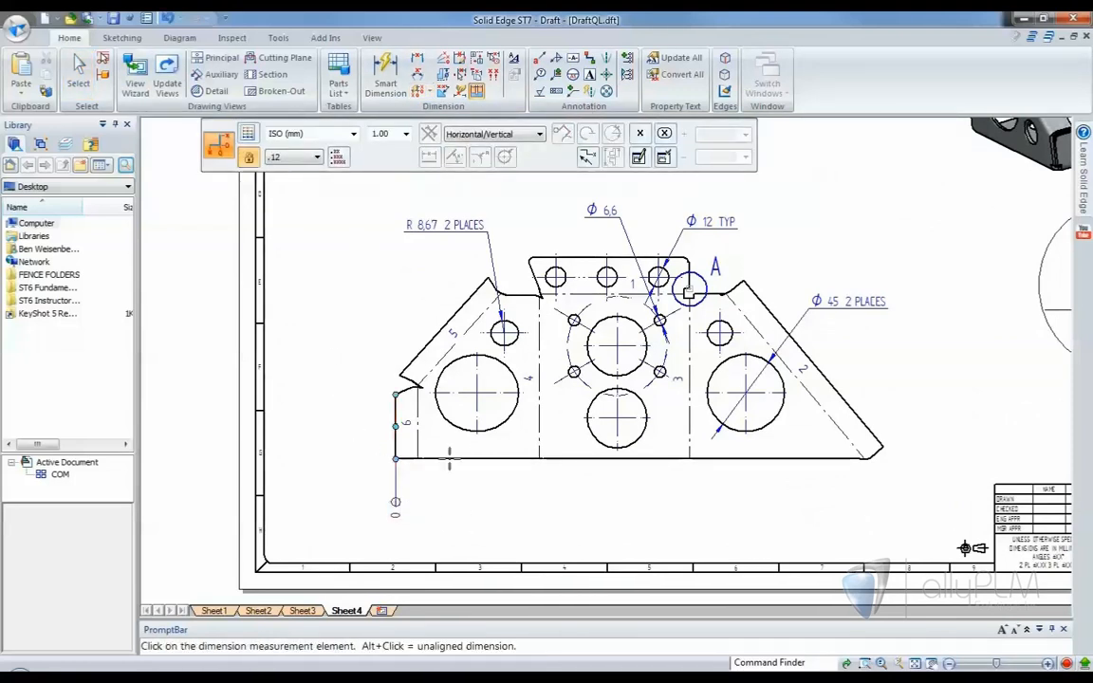
left_click(459, 430)
left_click(469, 486)
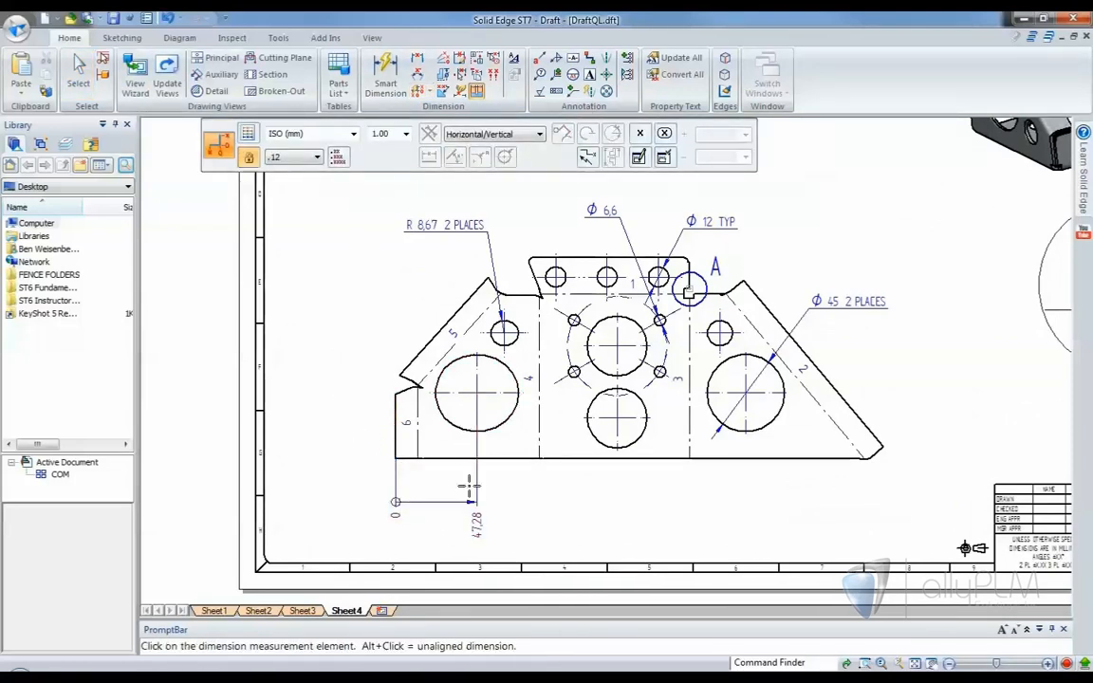
Step: Add the two large centre holes, the lower left bolt hole and the small upper left hole to the horizontal coordinate dimension group
left_click(588, 417)
left_click(581, 372)
left_click(579, 373)
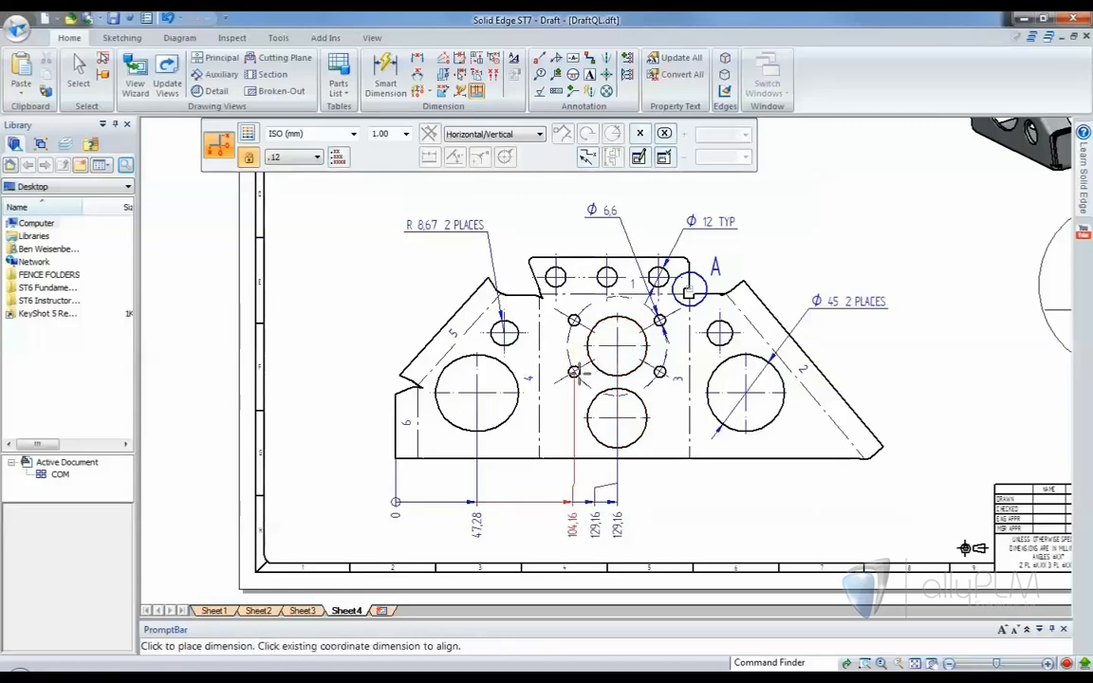
left_click(572, 374)
left_click(510, 336)
left_click(511, 336)
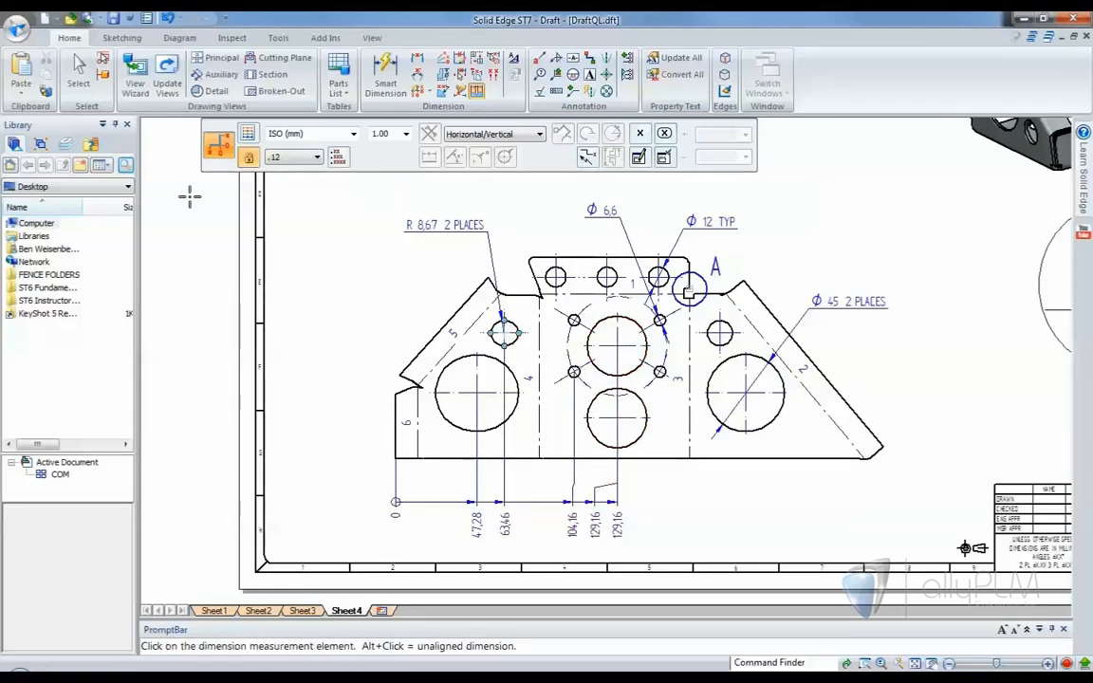
Step: Delete the whole horizontal coordinate dimension group below the flat pattern
key("Escape")
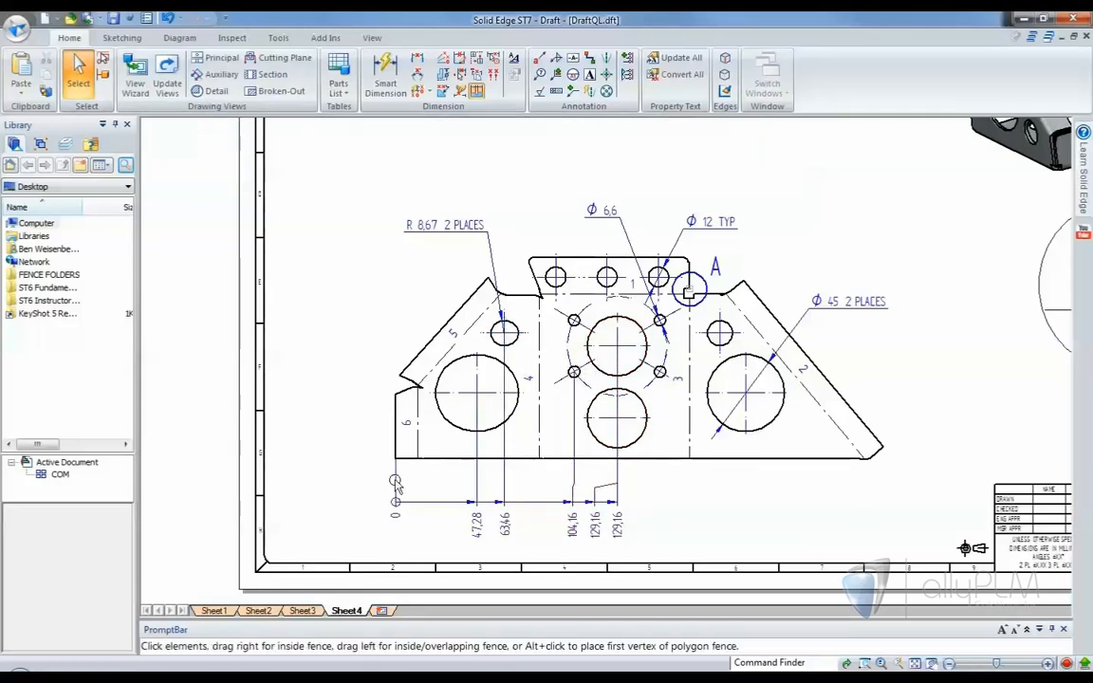
left_click(395, 482)
key("Delete")
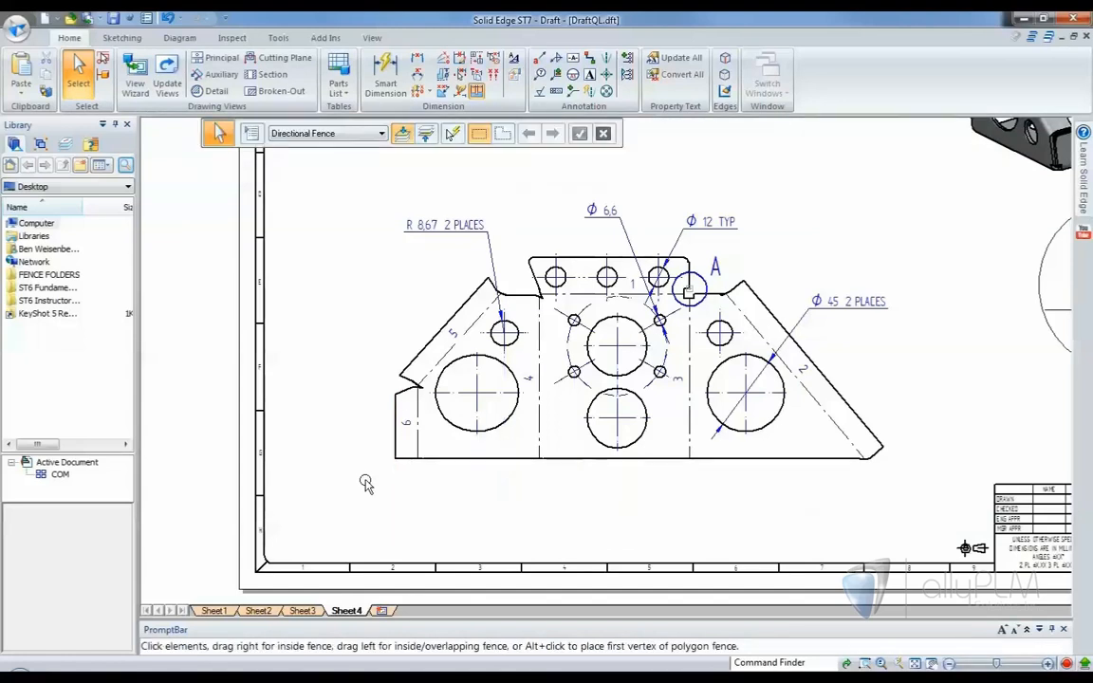
Step: Automatically create horizontal coordinate dimensions for the flat pattern's holes, with the lower centre hole as origin, and place them below the view
left_click(417, 92)
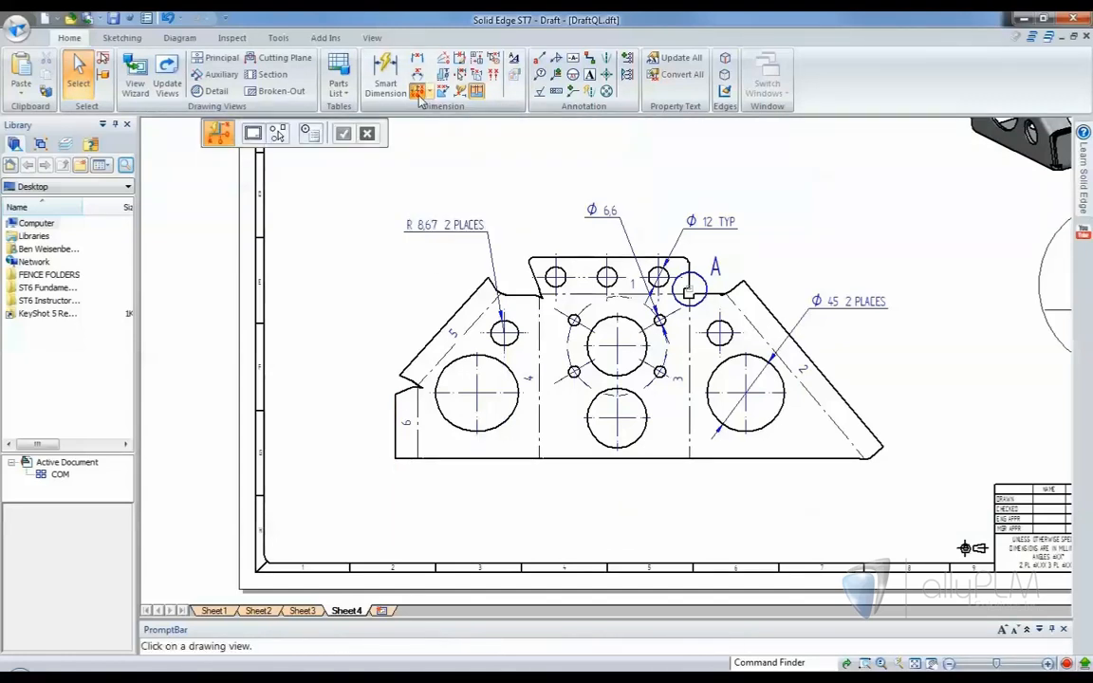
left_click(409, 357)
left_click(401, 321)
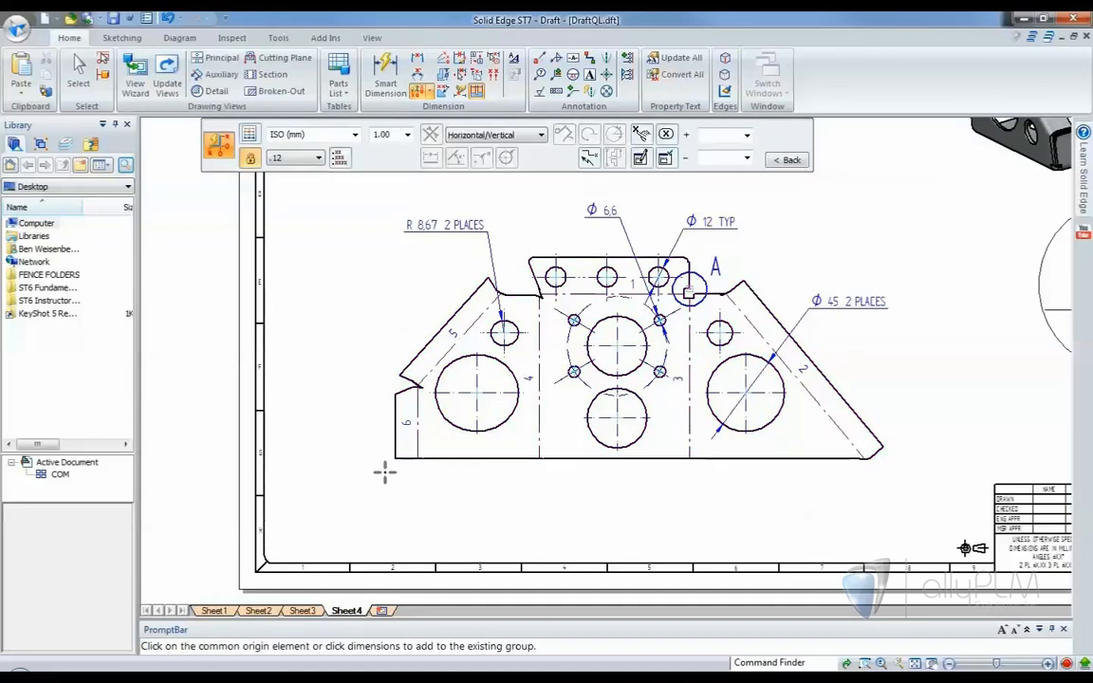
left_click(601, 437)
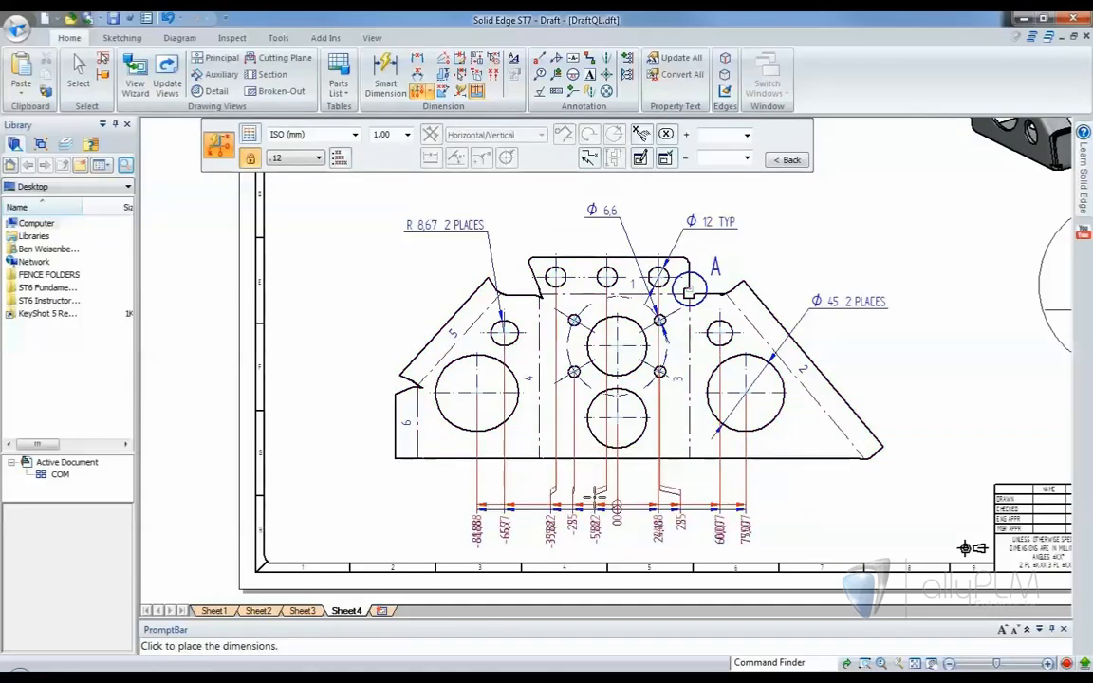
left_click(595, 494)
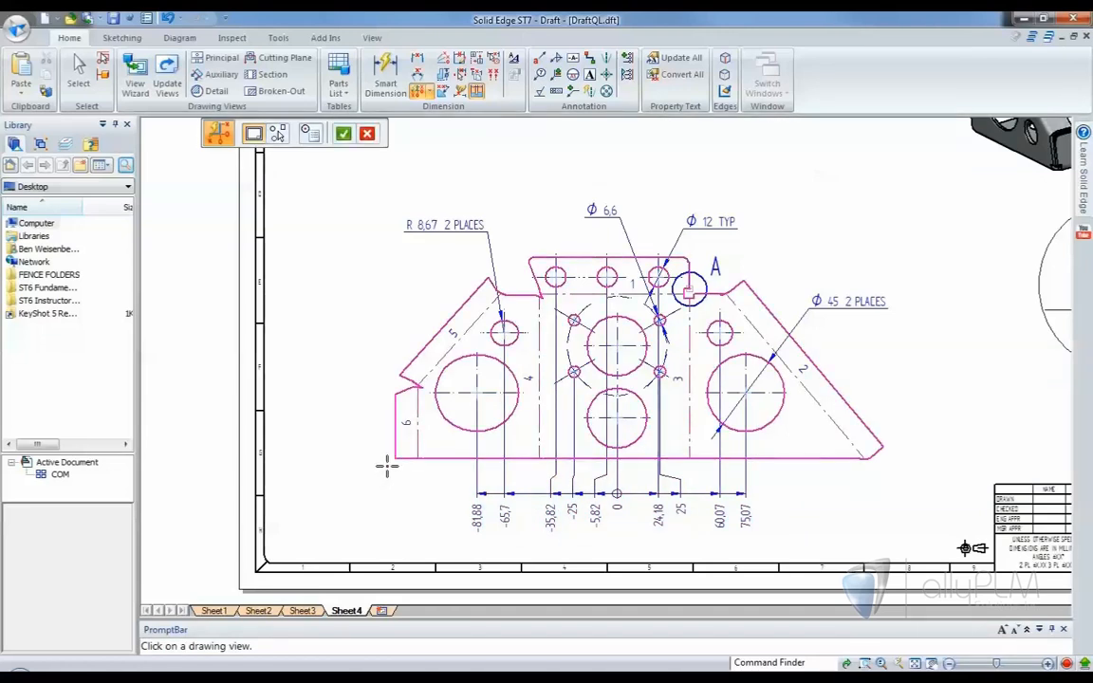
Step: Automatically create vertical coordinate dimensions for the flat pattern's holes from its lower left corner and place them left of the view
left_click(392, 458)
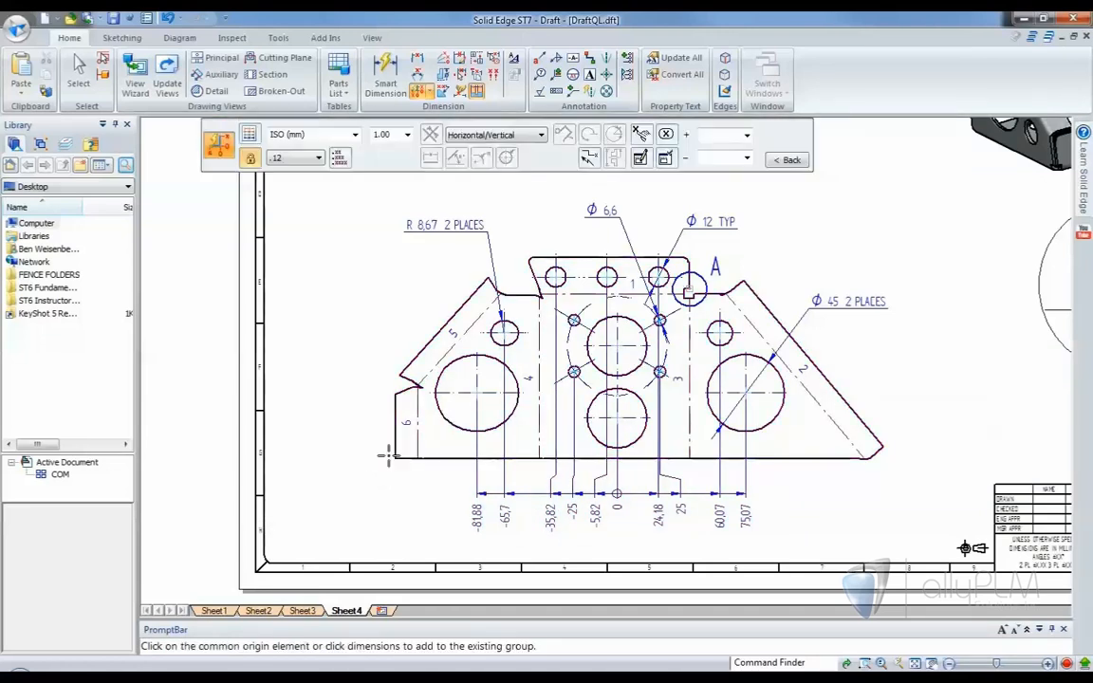
left_click(396, 459)
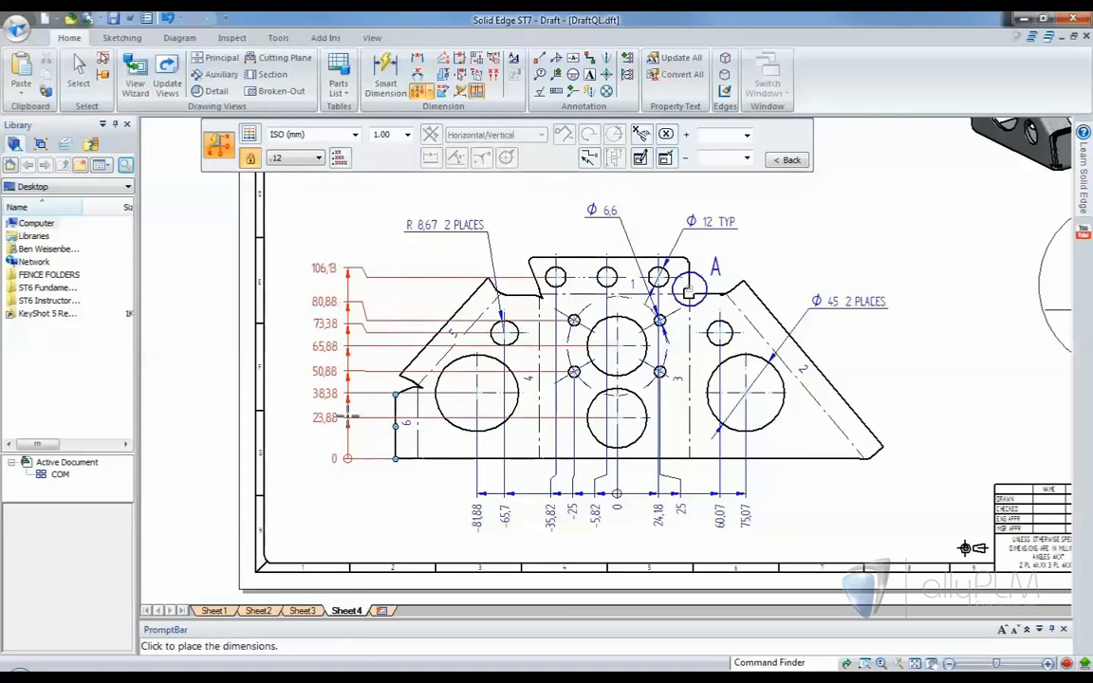
left_click(347, 417)
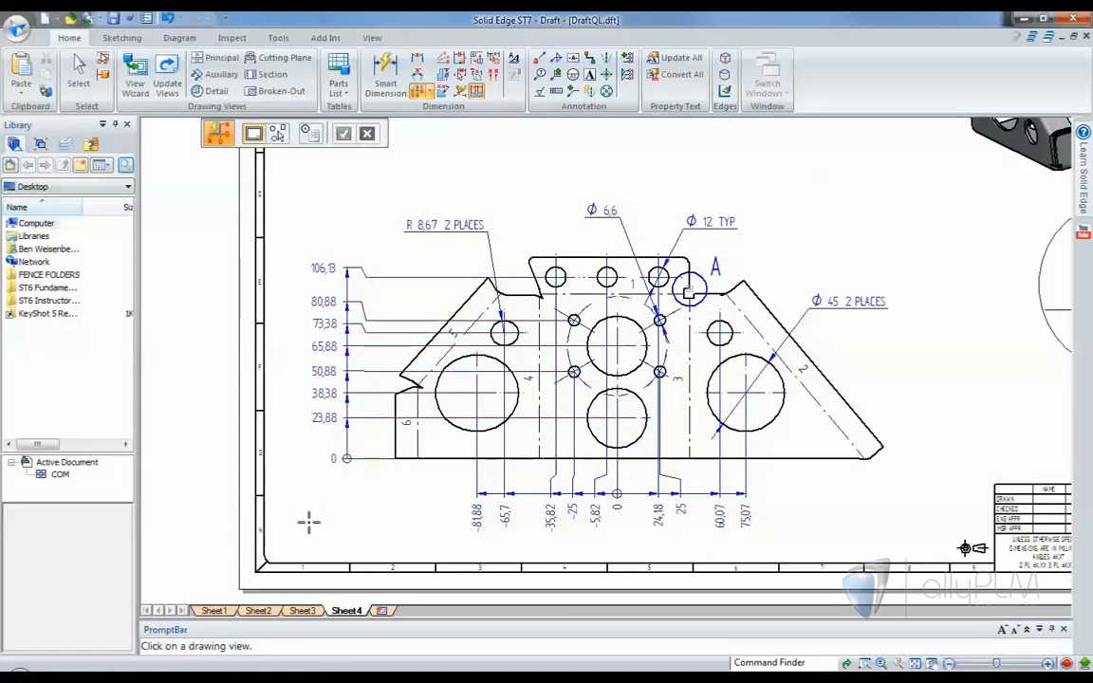
Step: Extend the horizontal coordinate dimension group to both vertical edges of the relief notch in Detail A, placing the dimensions under the detail view
left_click(428, 92)
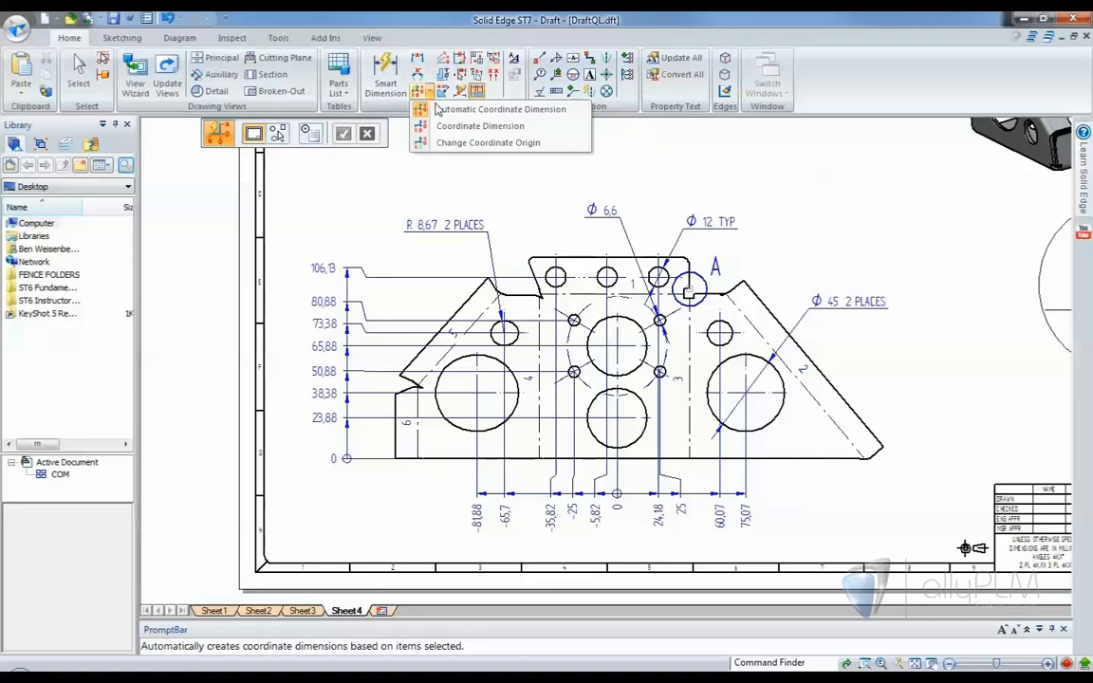
left_click(455, 126)
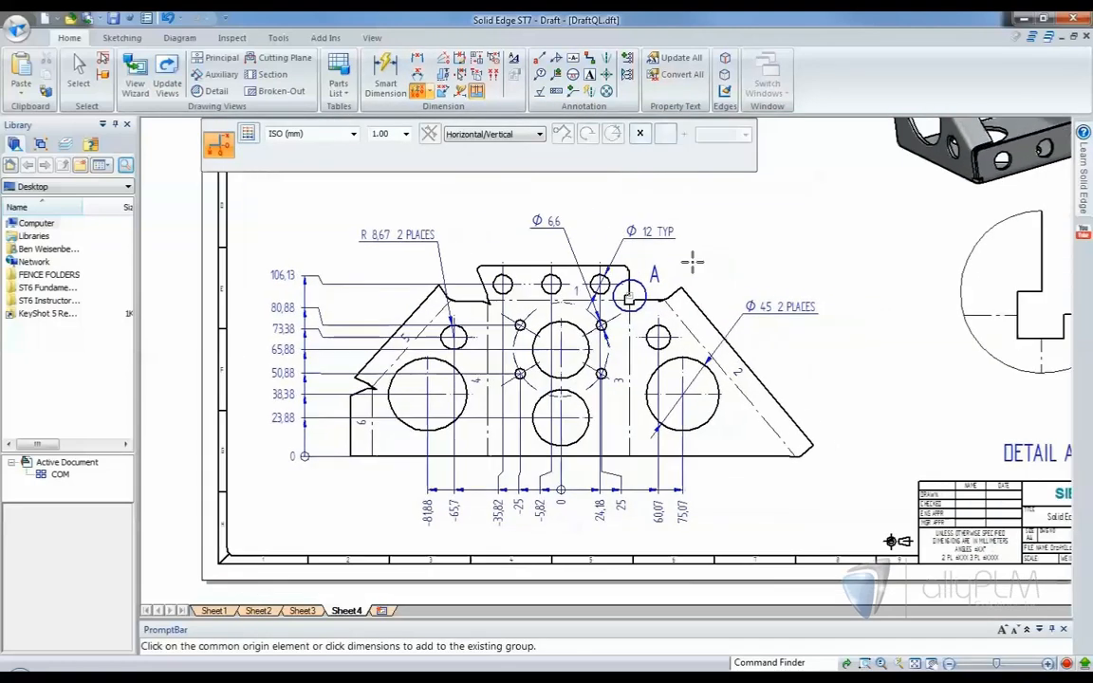
key("Escape")
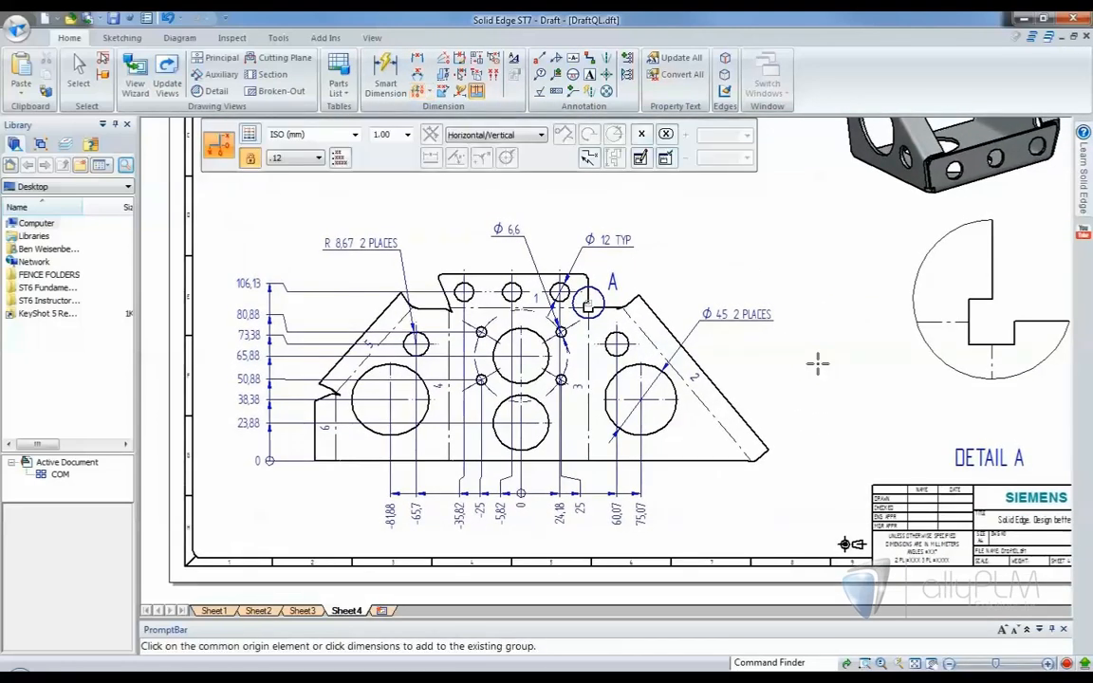
left_click(521, 491)
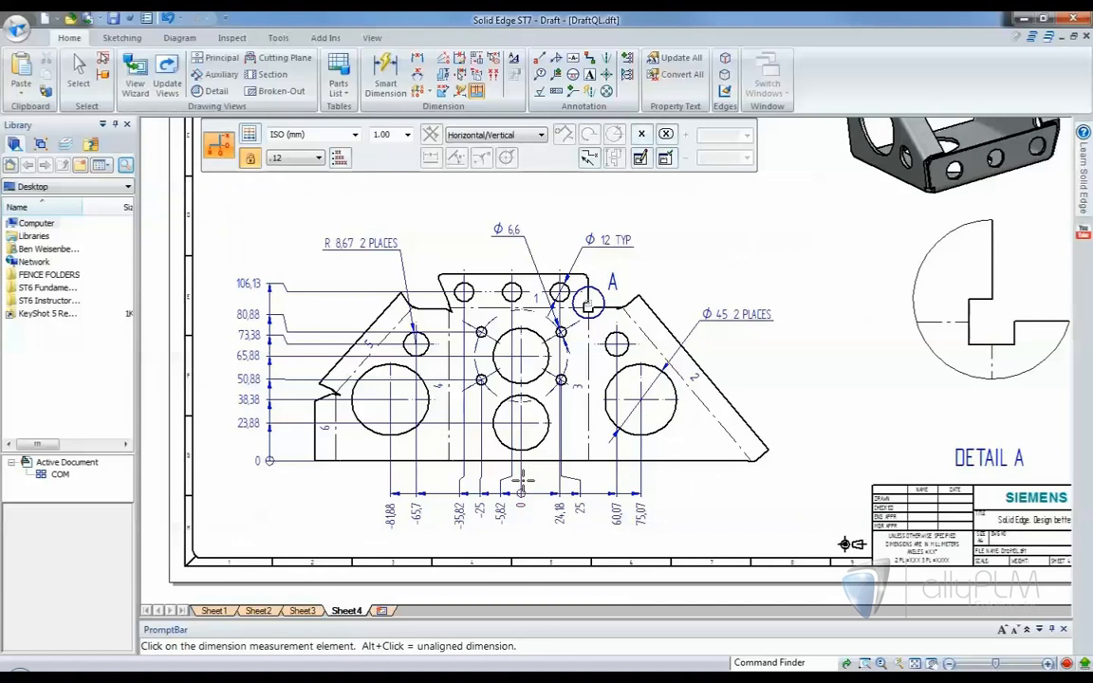
left_click(968, 339)
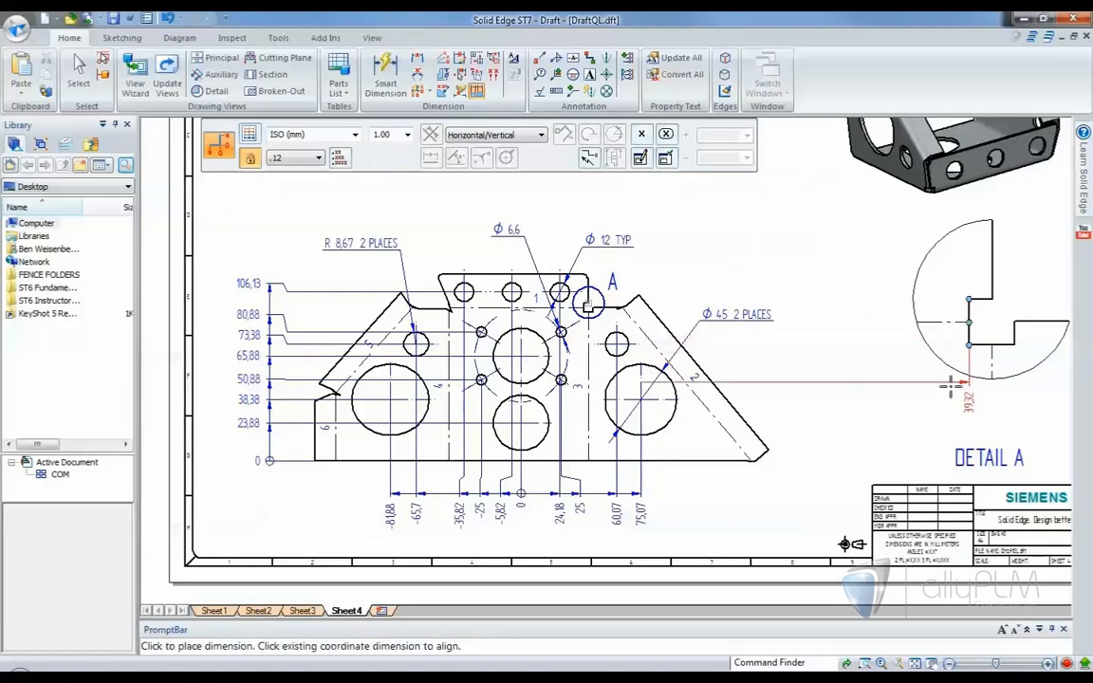
left_click(952, 393)
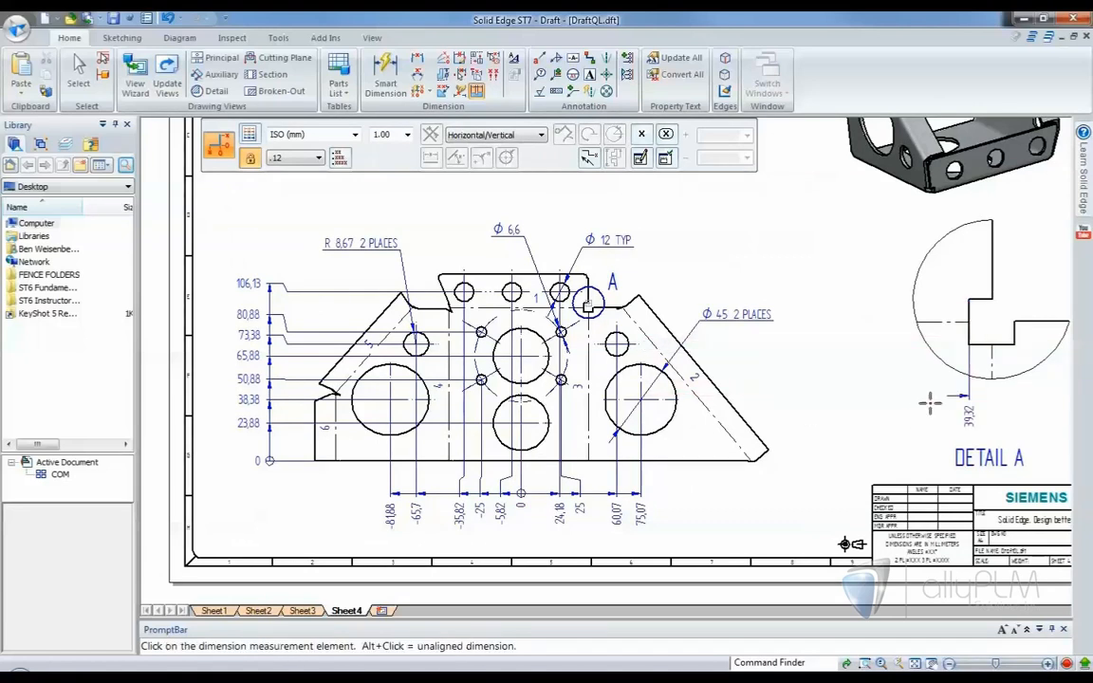
left_click(1014, 336)
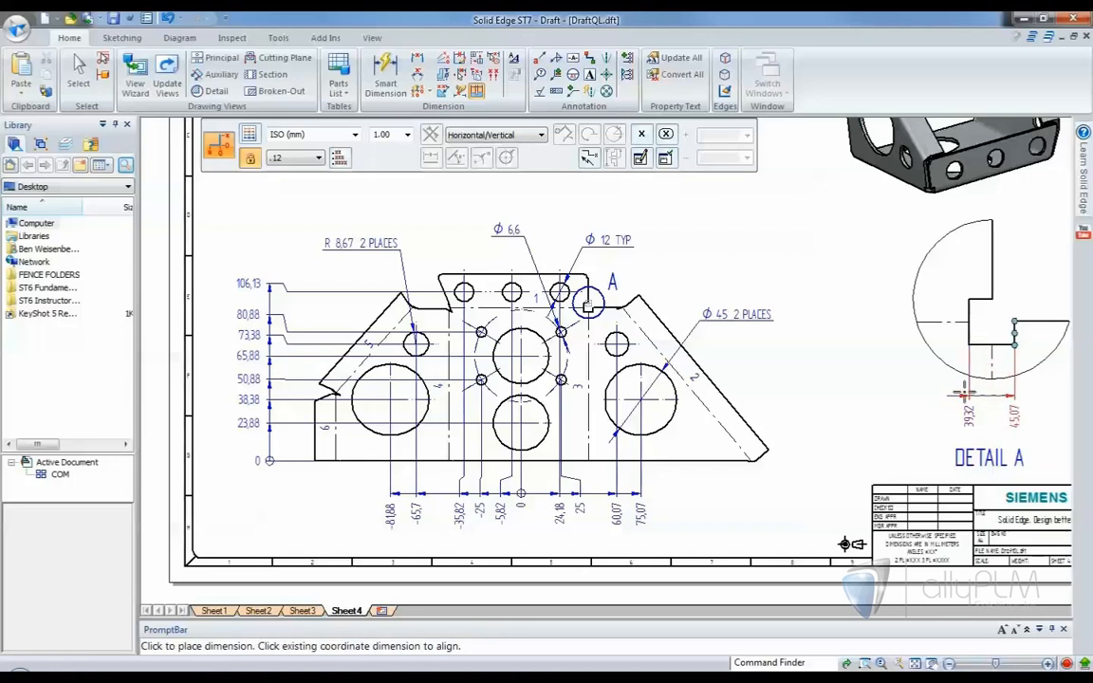
left_click(992, 394)
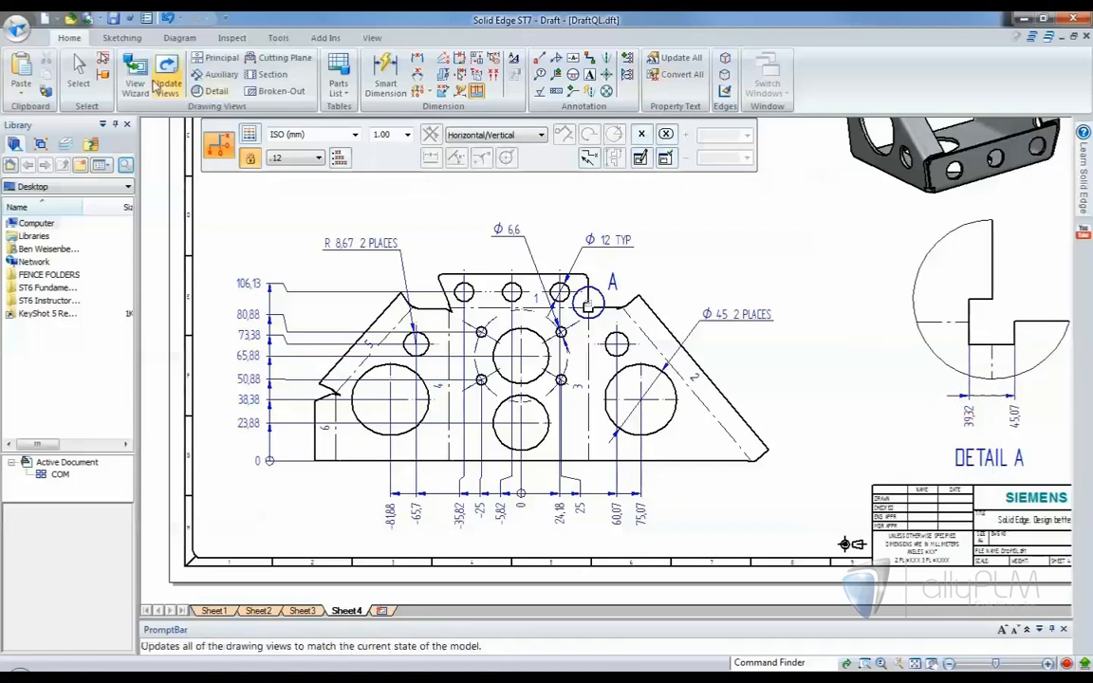
left_click(78, 69)
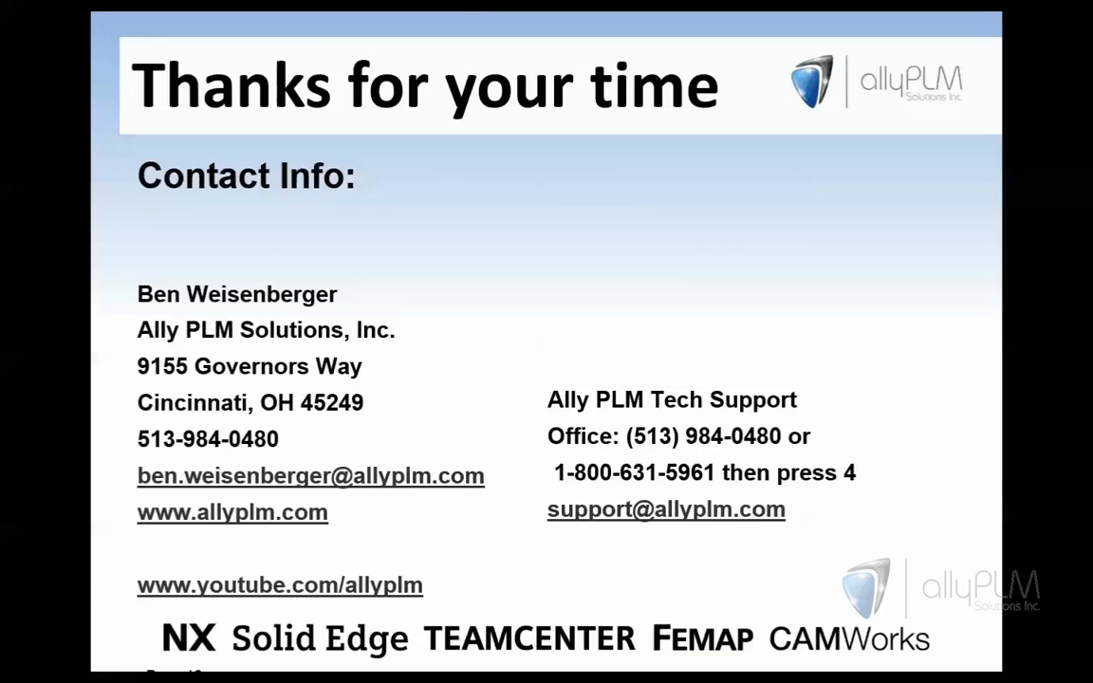
key("Right")
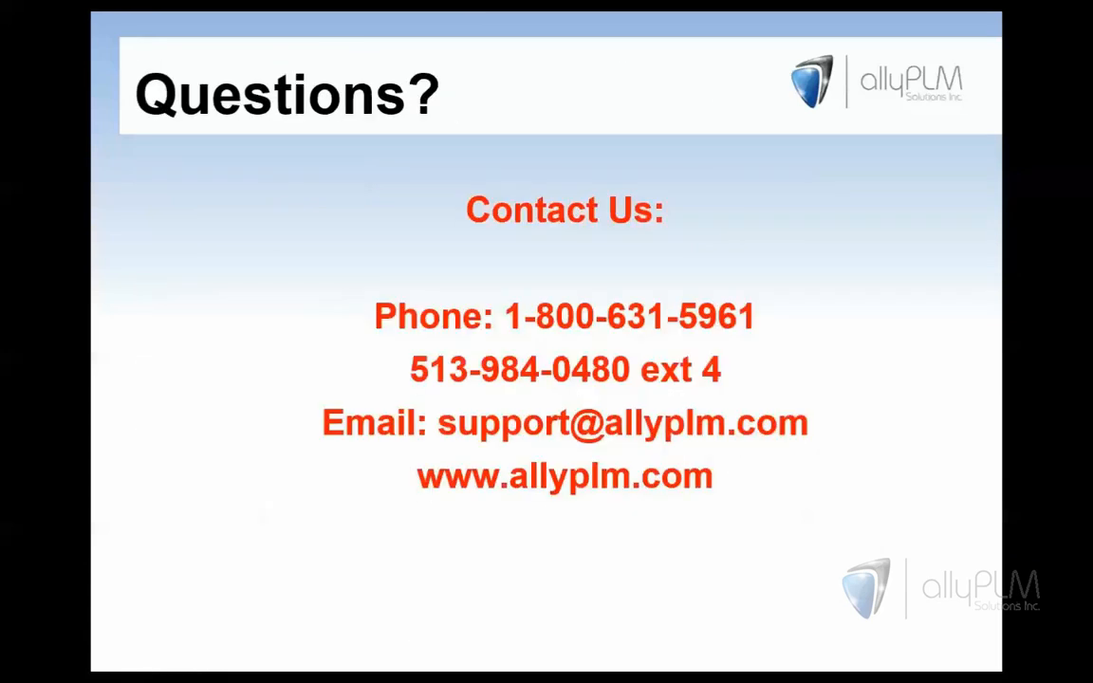